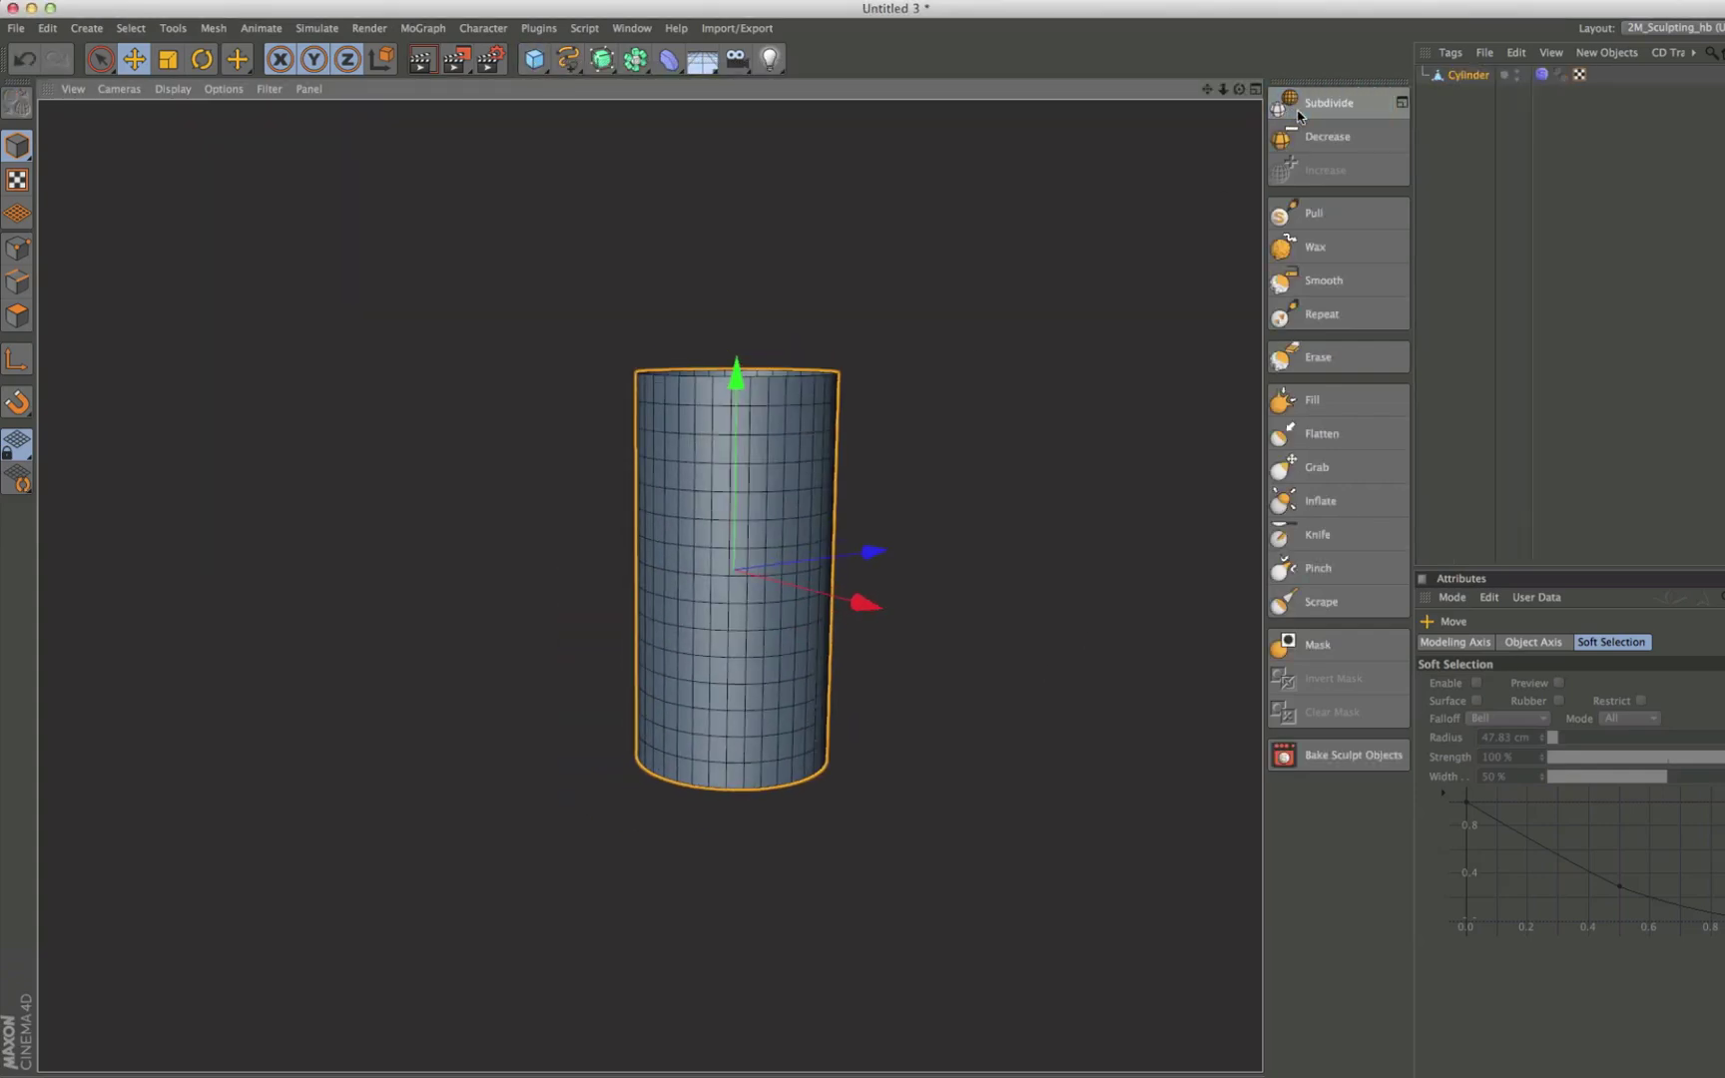
- Pull a bulge out of the cylinder's lower part with the Pull brush
left_click(1297, 213)
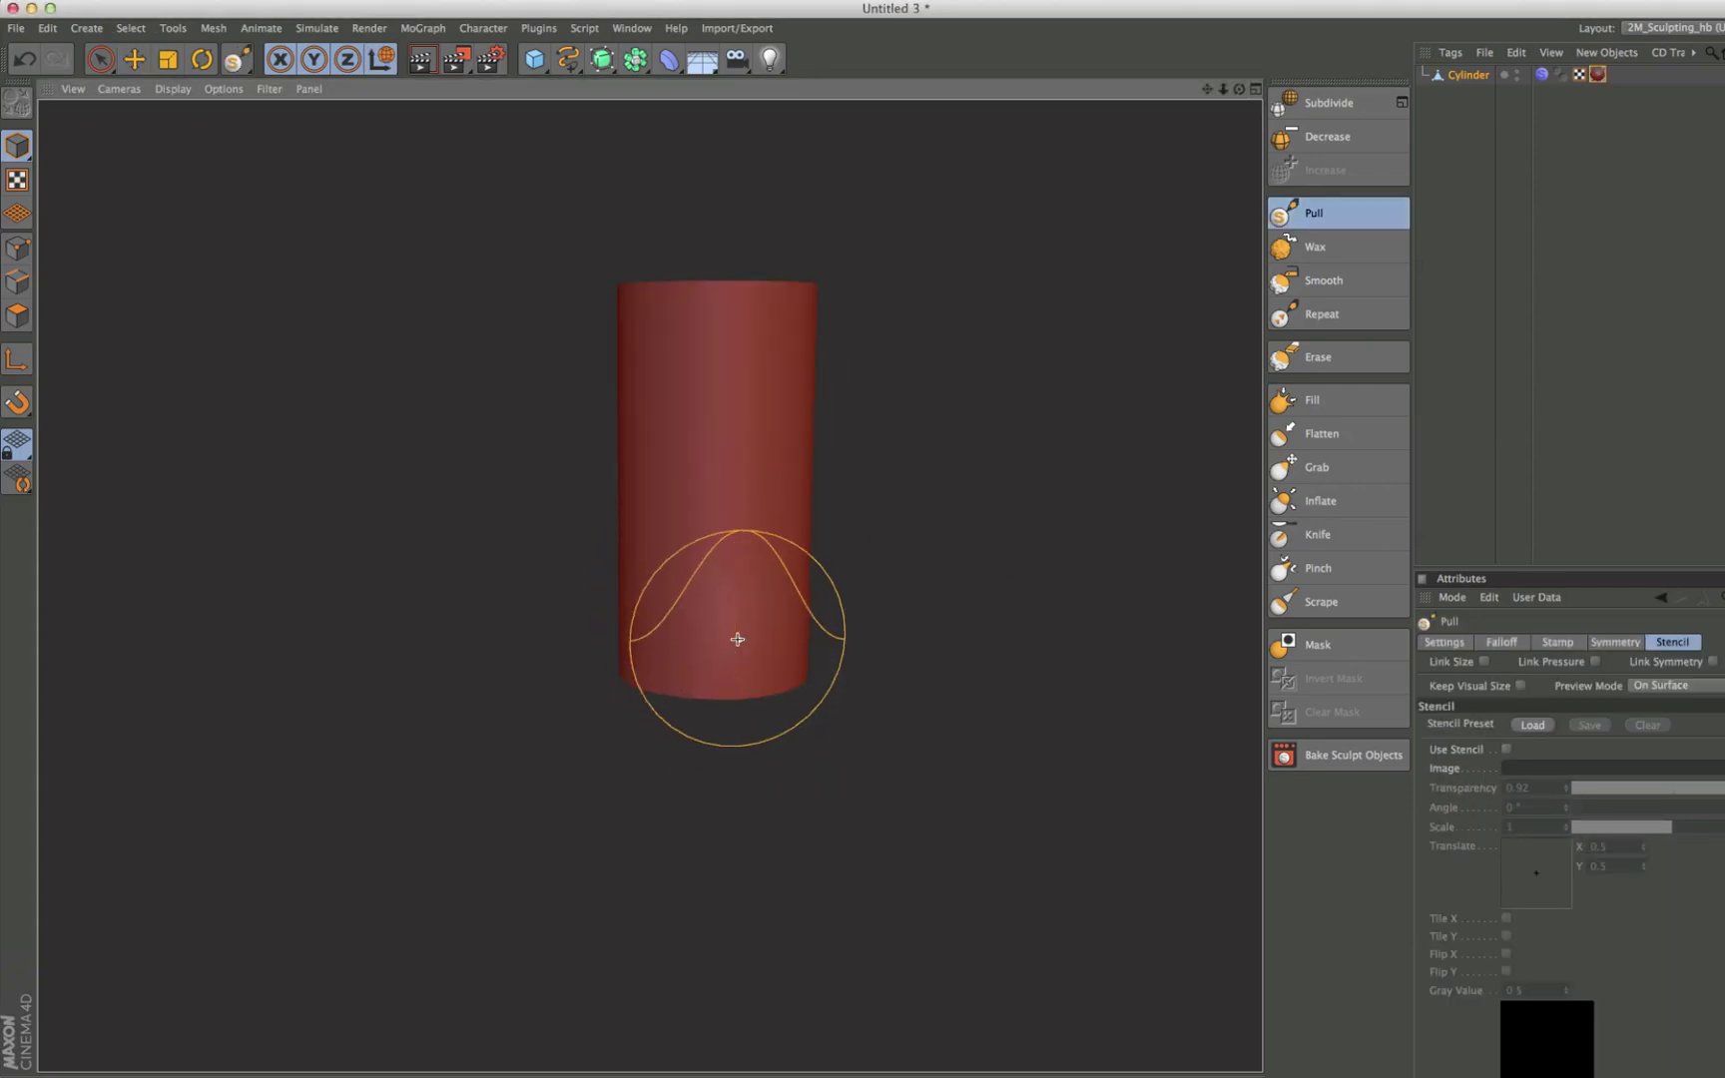
left_click_drag(705, 674, 678, 618)
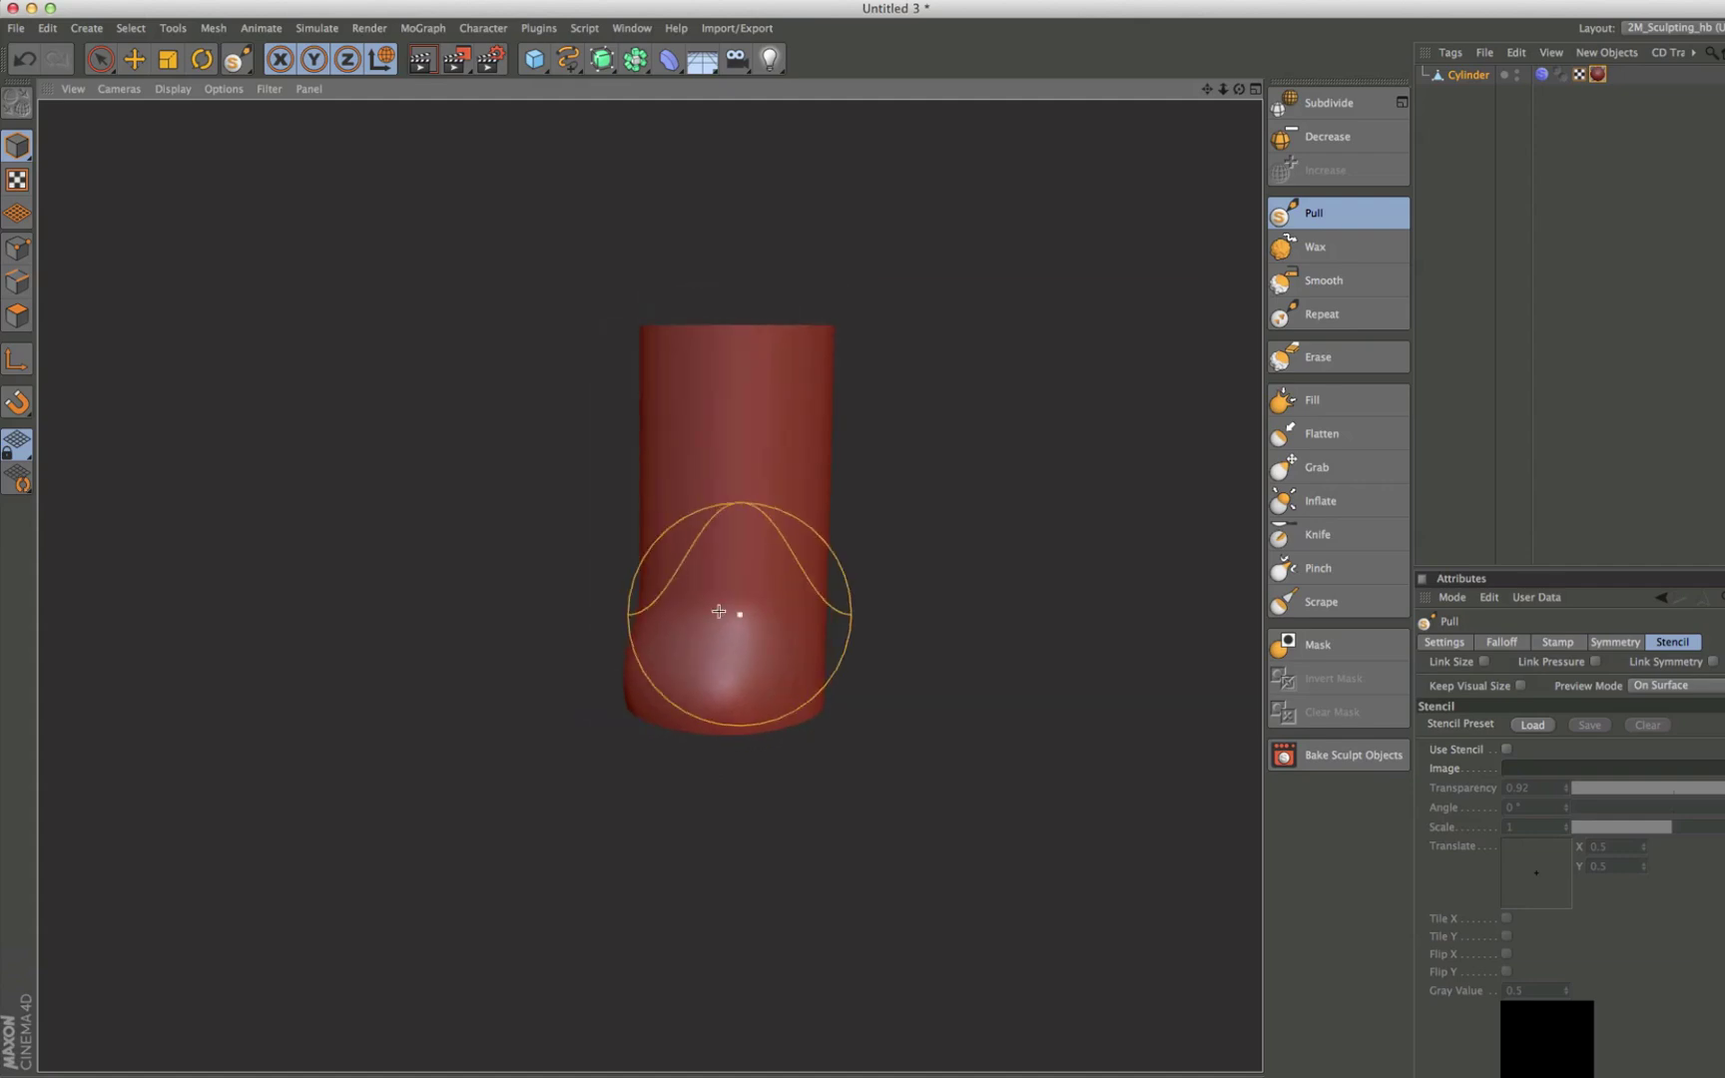
left_click_drag(830, 622, 682, 686, "alt")
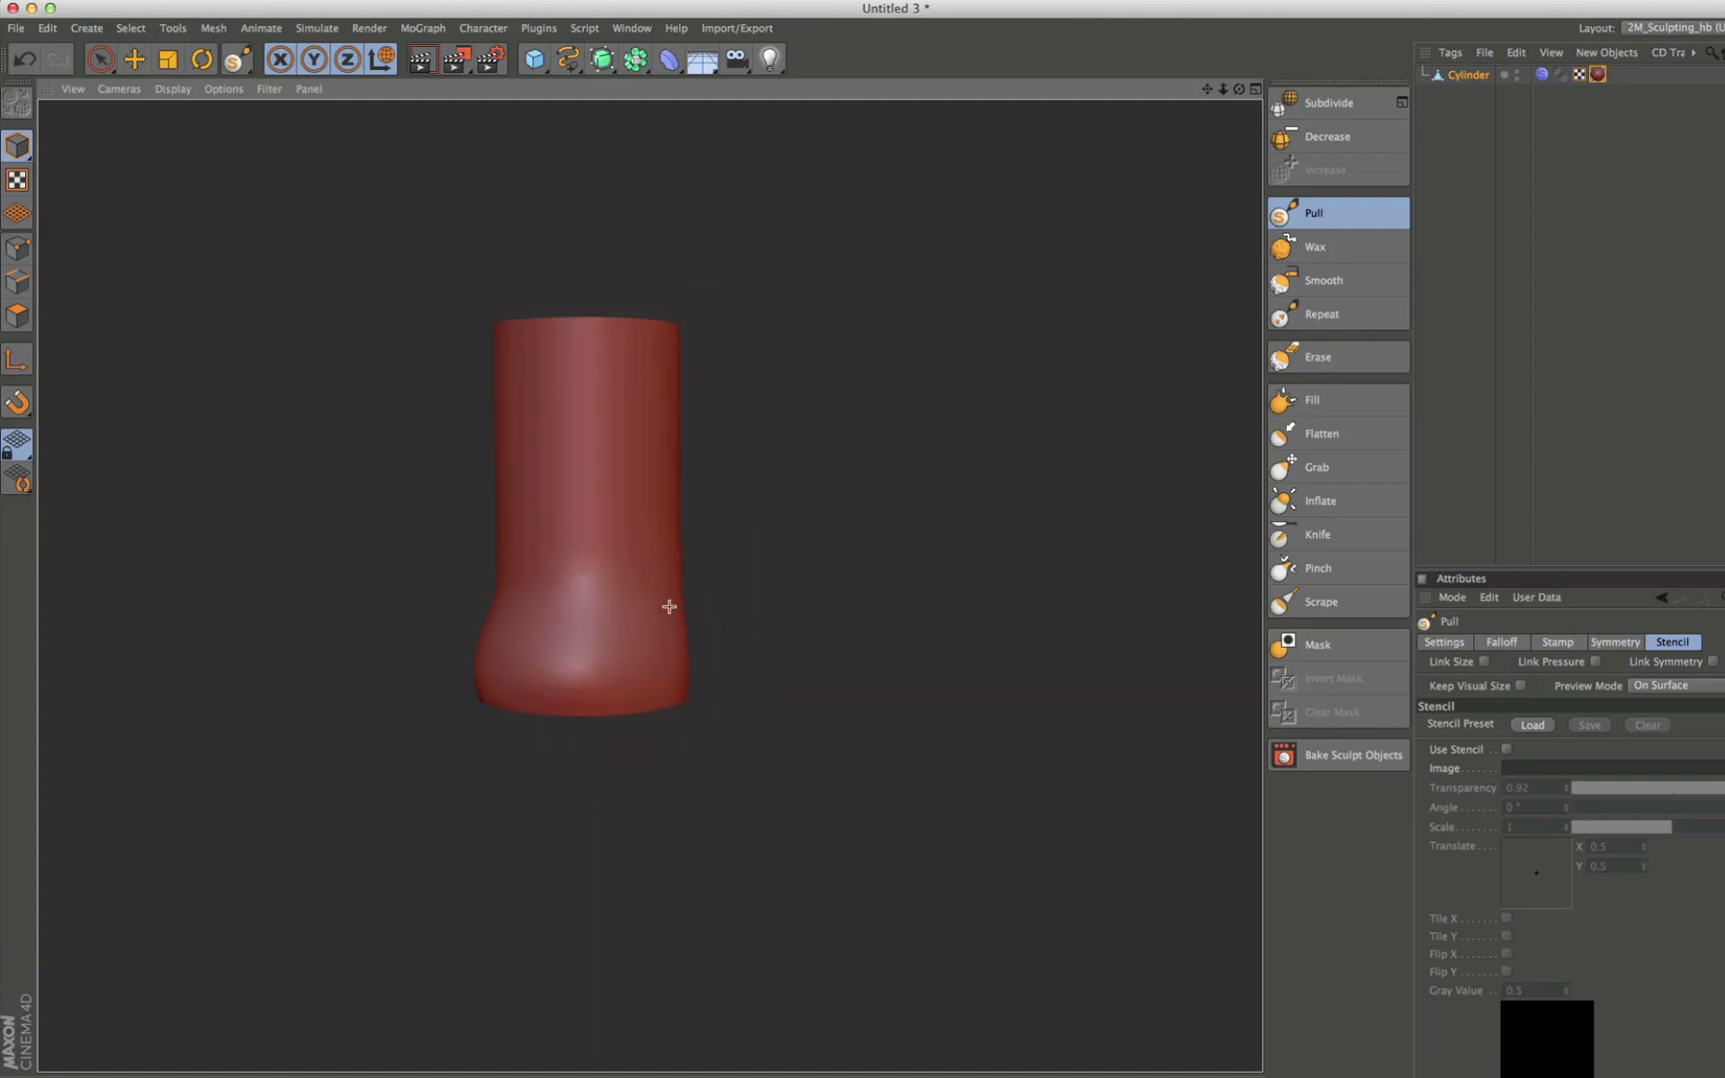
left_click_drag(505, 582, 732, 543, "alt")
- With the Grab brush, raise the cylinder's upper right side and top, and reshape the lower bulge
left_click(1318, 466)
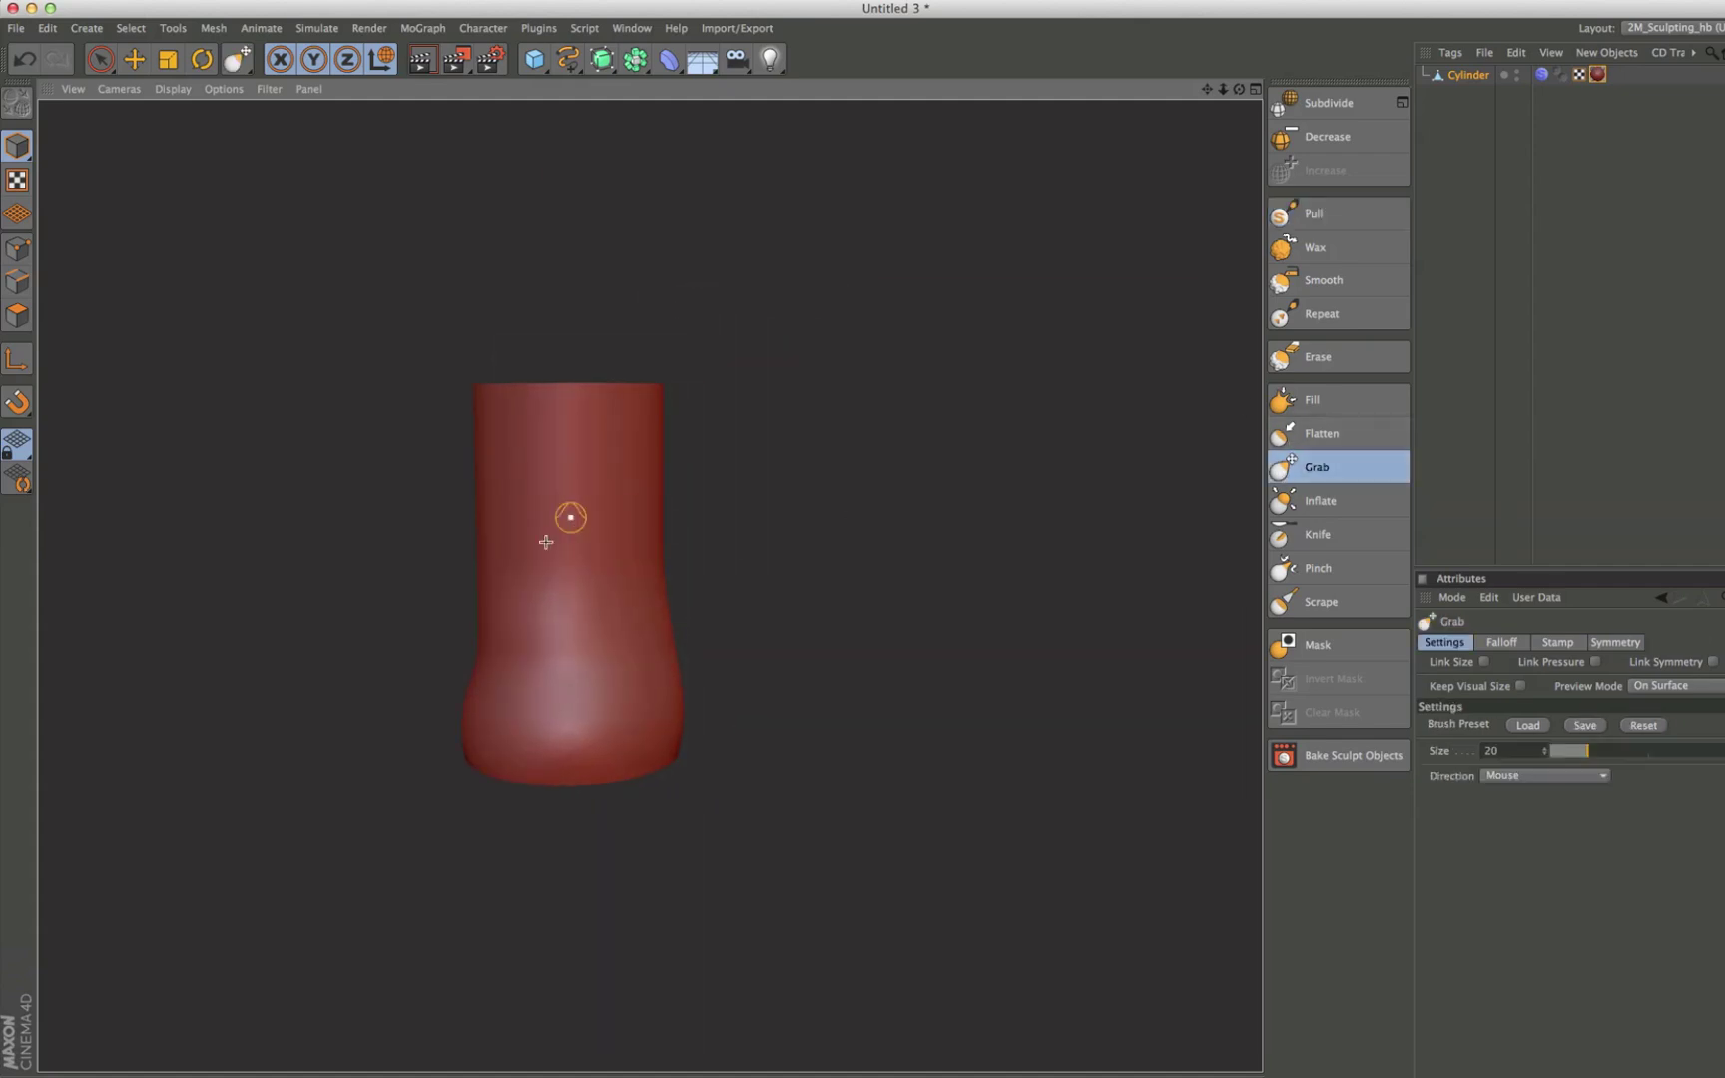
right_click_drag(570, 512, 774, 535, "alt")
middle_click_drag(820, 540, 903, 529)
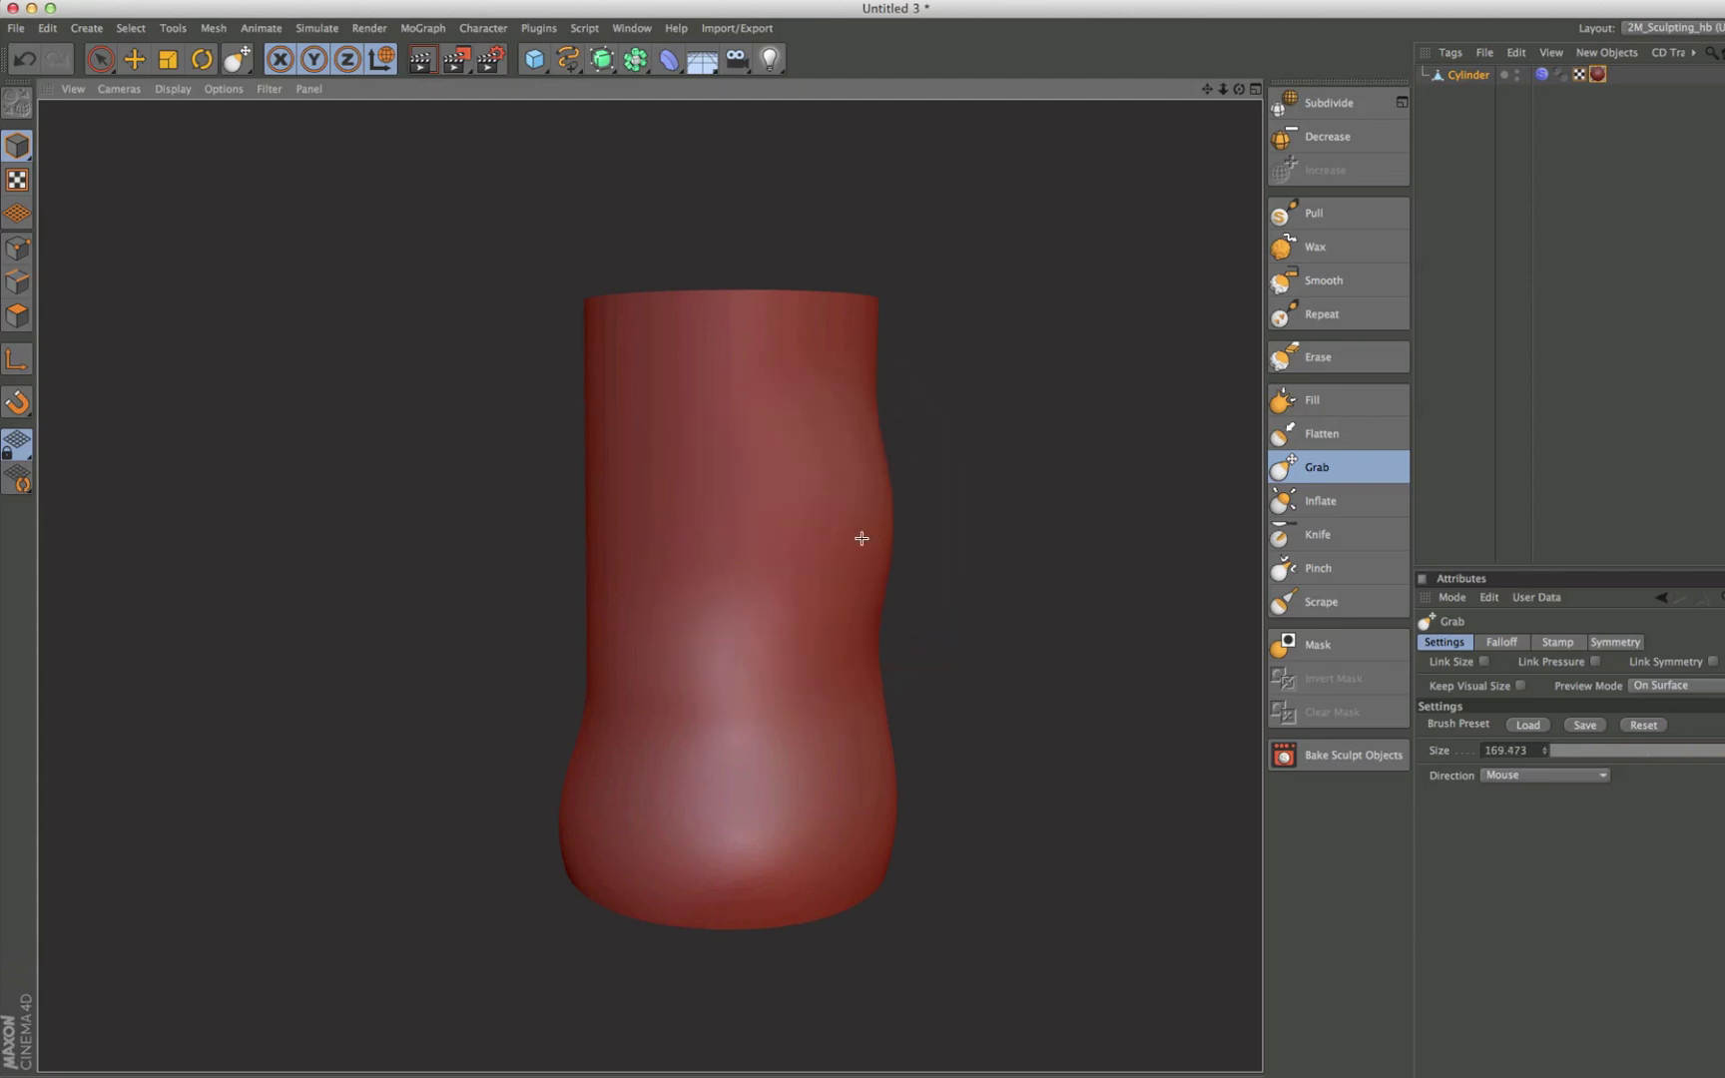
left_click_drag(862, 539, 872, 364)
mouse_move(594, 373)
left_mouse_down("alt")
mouse_move(624, 493)
mouse_move(739, 481)
left_mouse_up("alt")
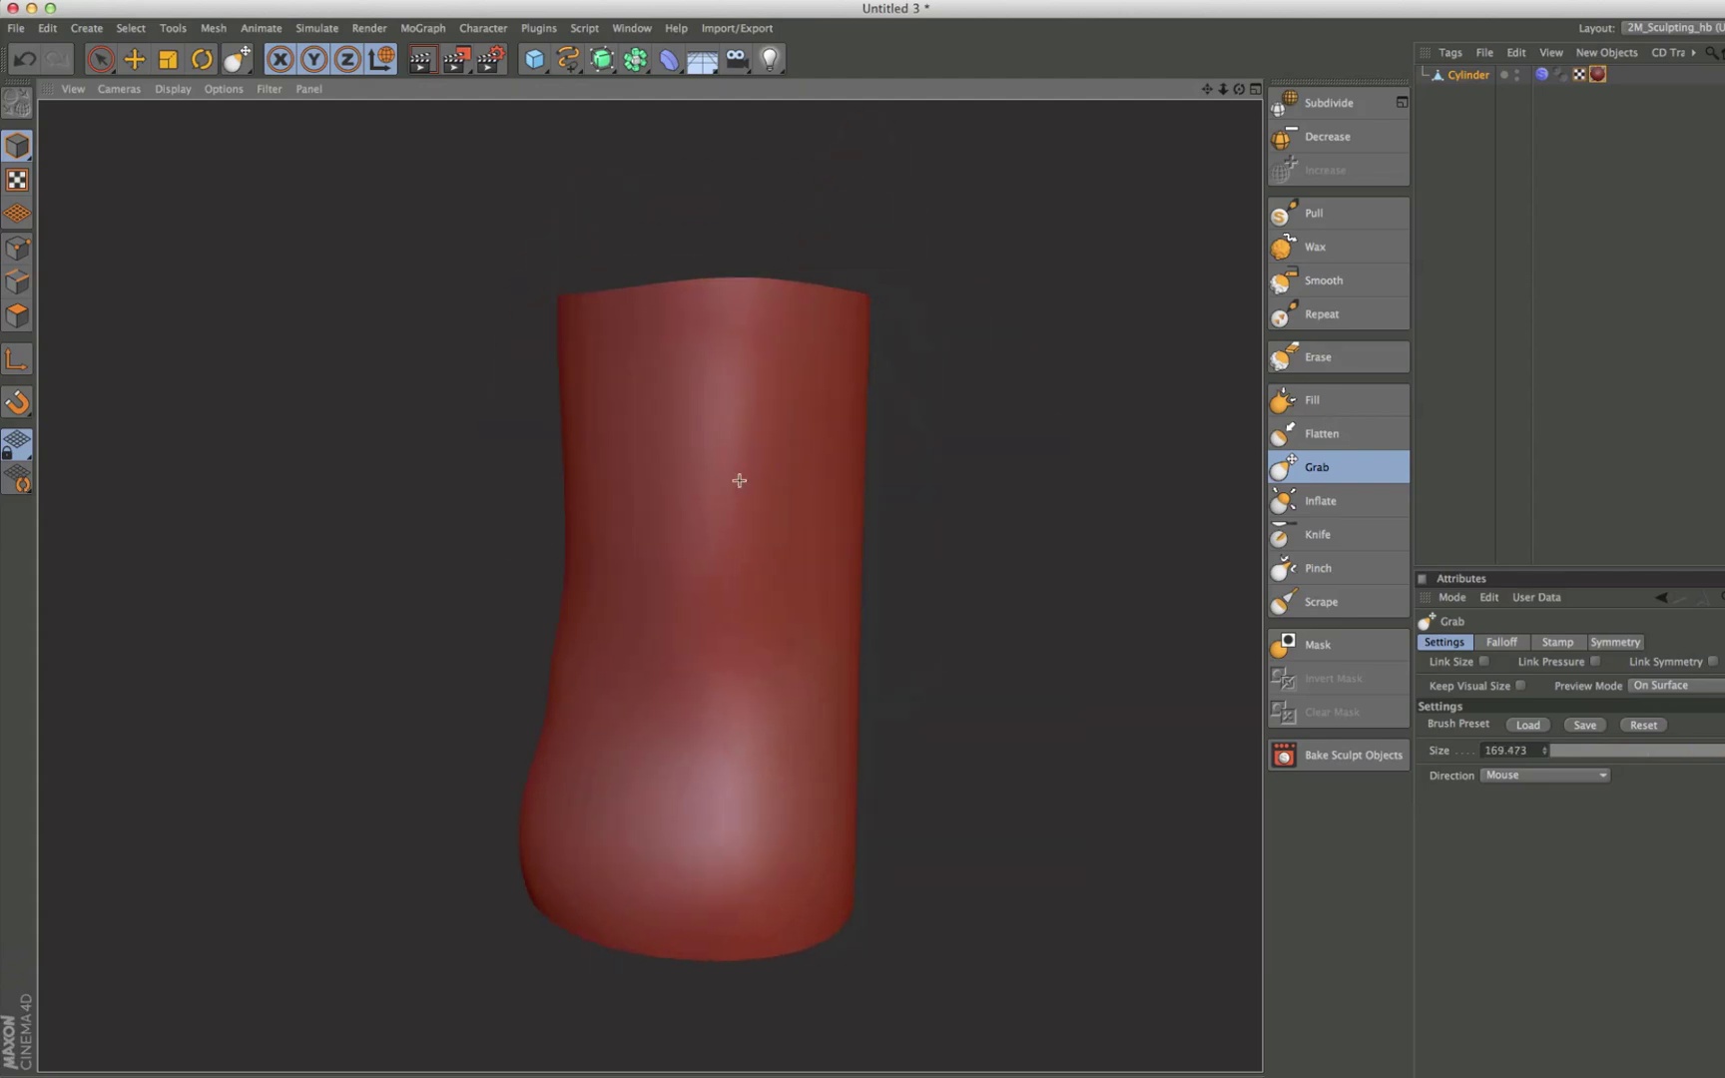
left_click_drag(847, 339, 516, 358, "alt")
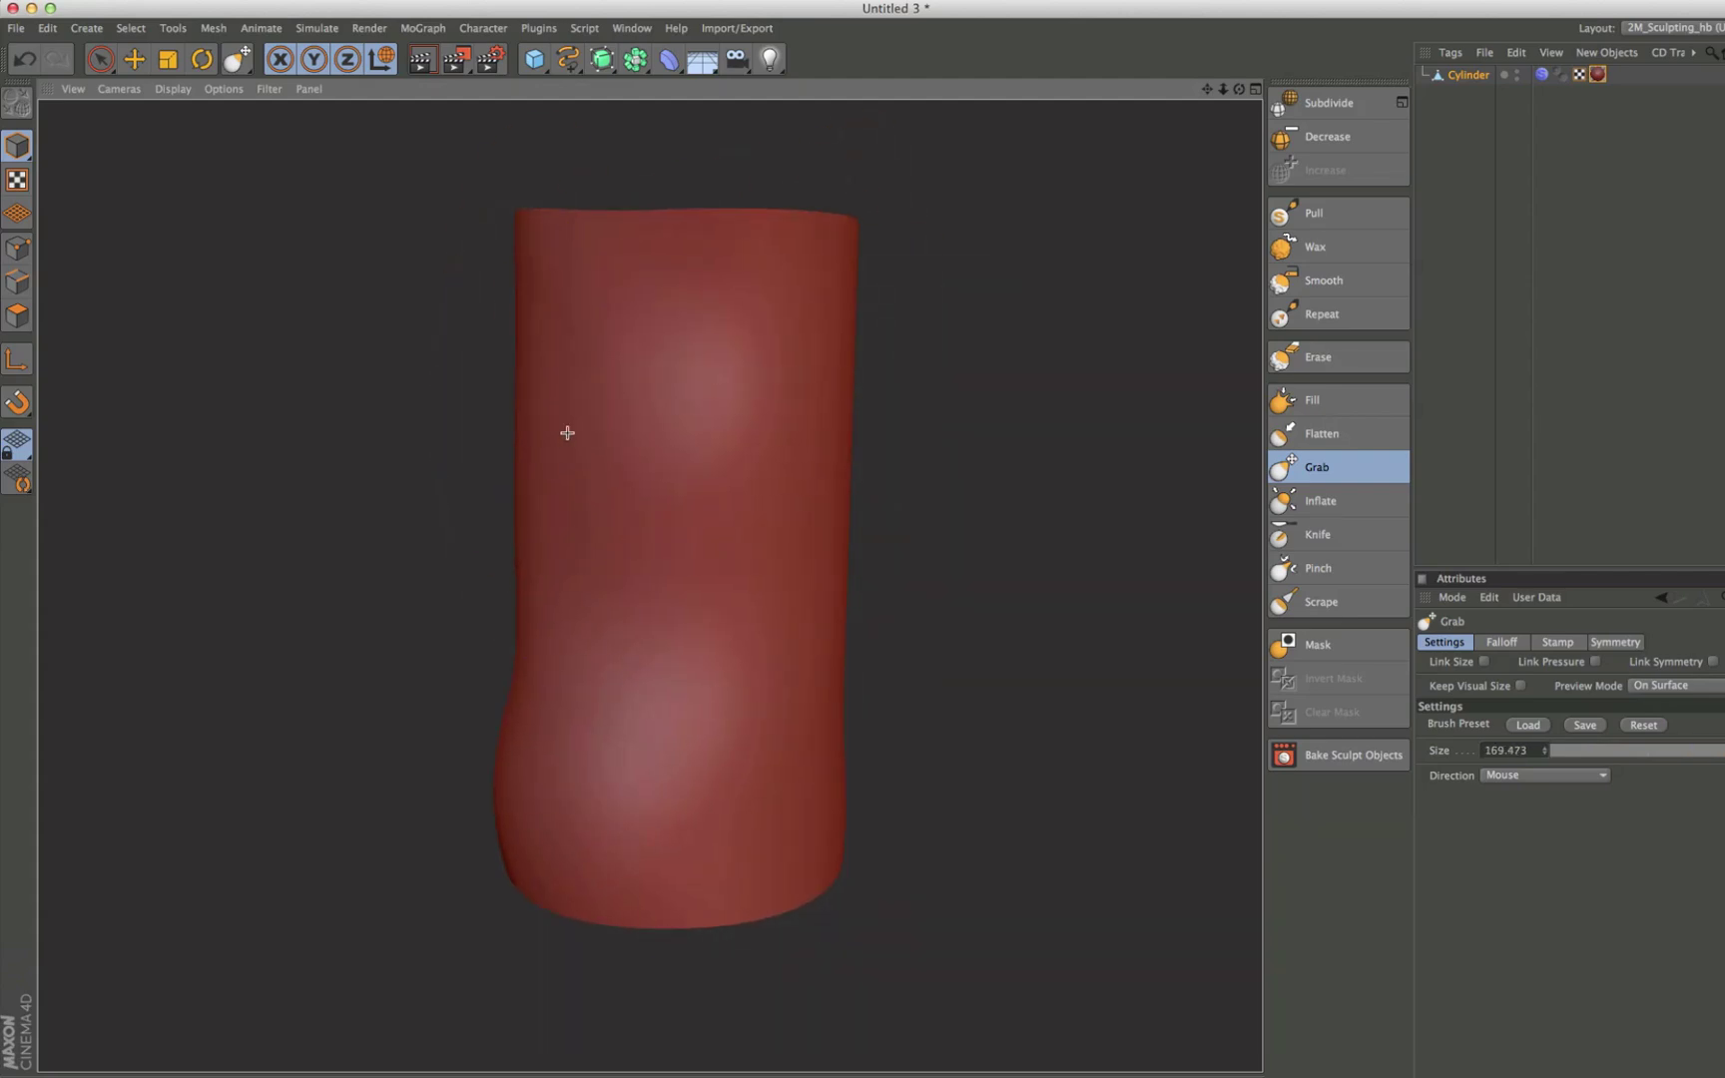
mouse_move(828, 608)
left_mouse_down("alt")
mouse_move(875, 574)
mouse_move(693, 558)
left_mouse_up("alt")
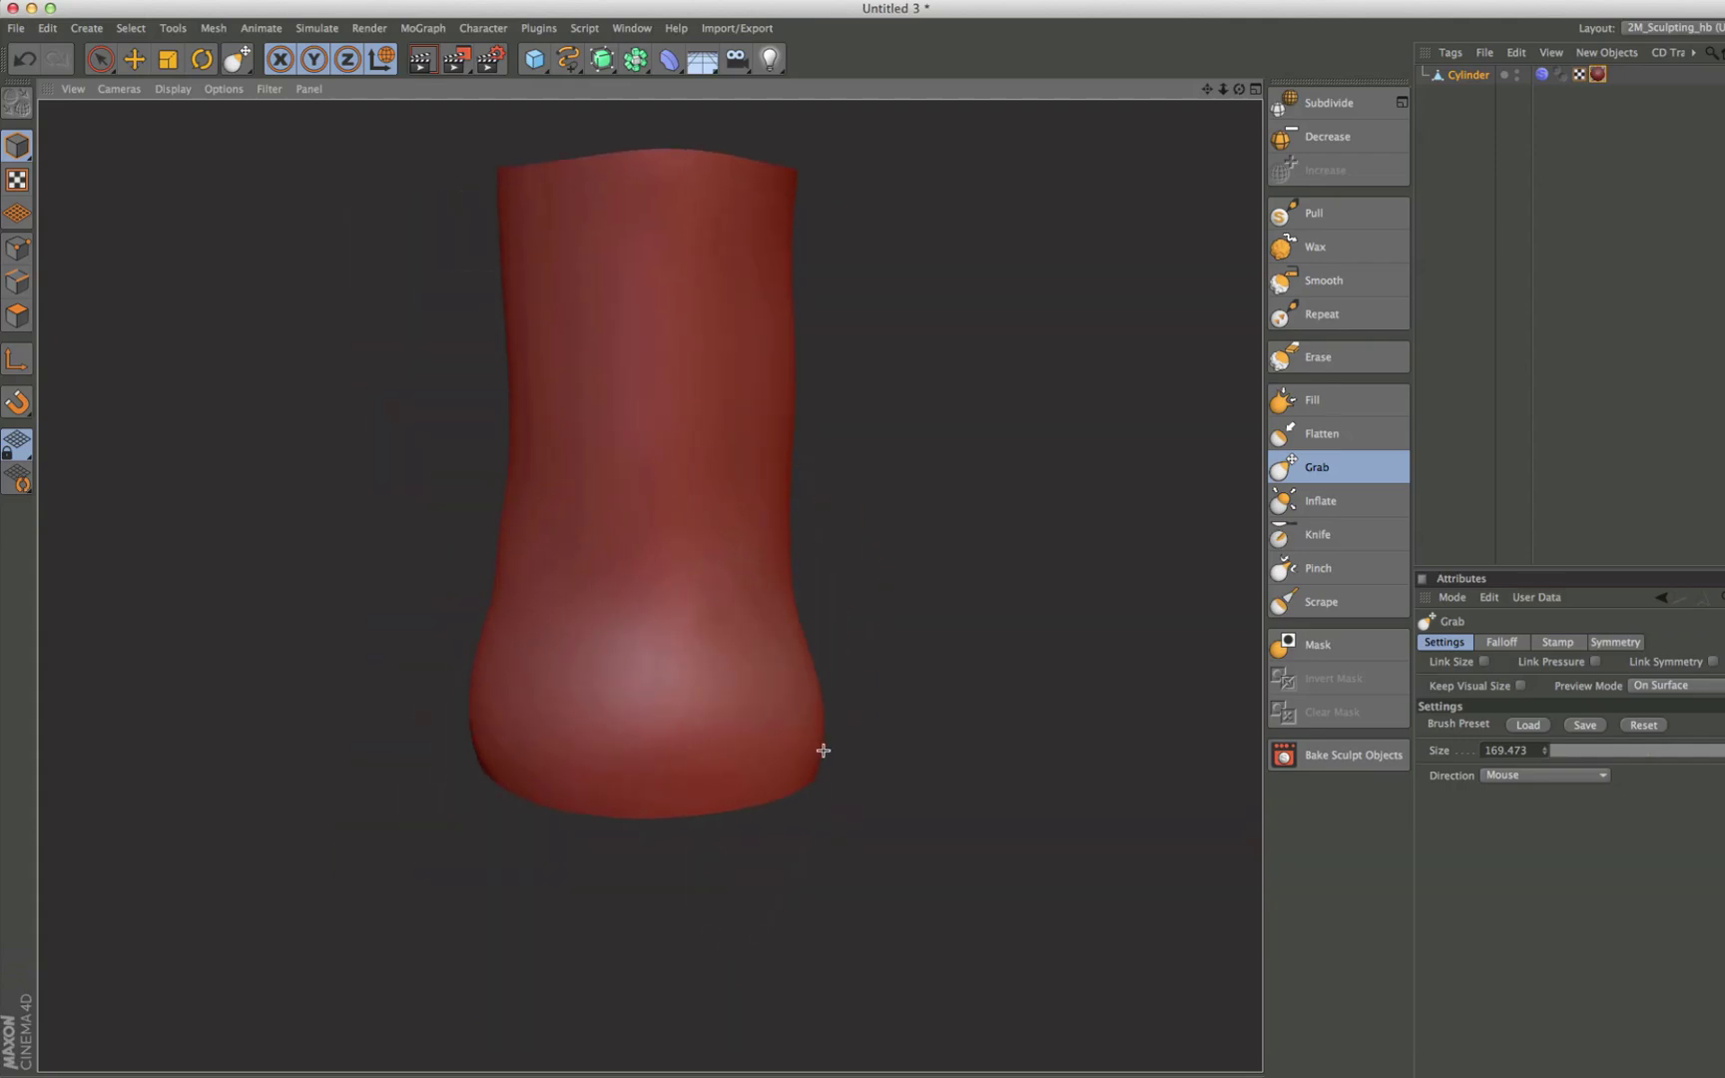
mouse_move(822, 751)
left_mouse_down("alt")
mouse_move(747, 547)
mouse_move(917, 504)
mouse_move(959, 470)
left_mouse_up("alt")
- Pull raised bark ridges along the trunk at brush size 40.10 and pressure 42
left_click(1314, 213)
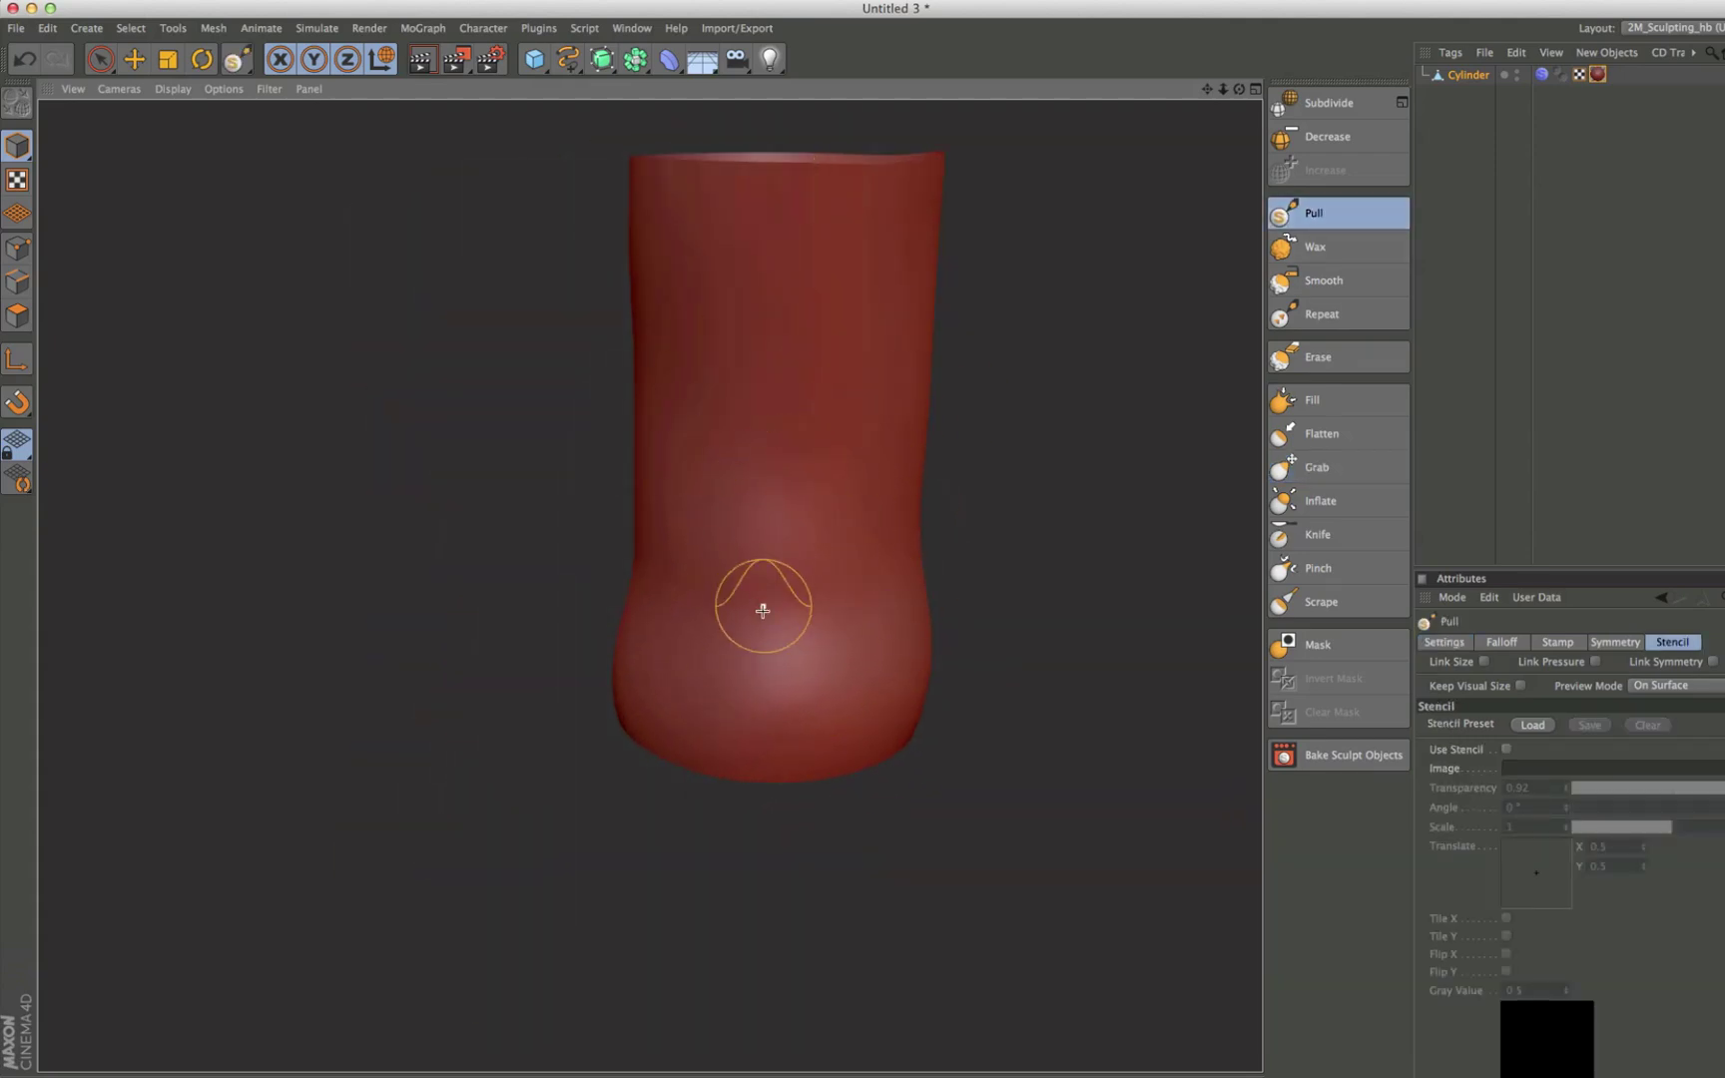
left_click_drag(763, 610, 849, 551, "alt")
middle_click_drag(850, 551, 846, 618)
left_click_drag(873, 524, 831, 417, "alt")
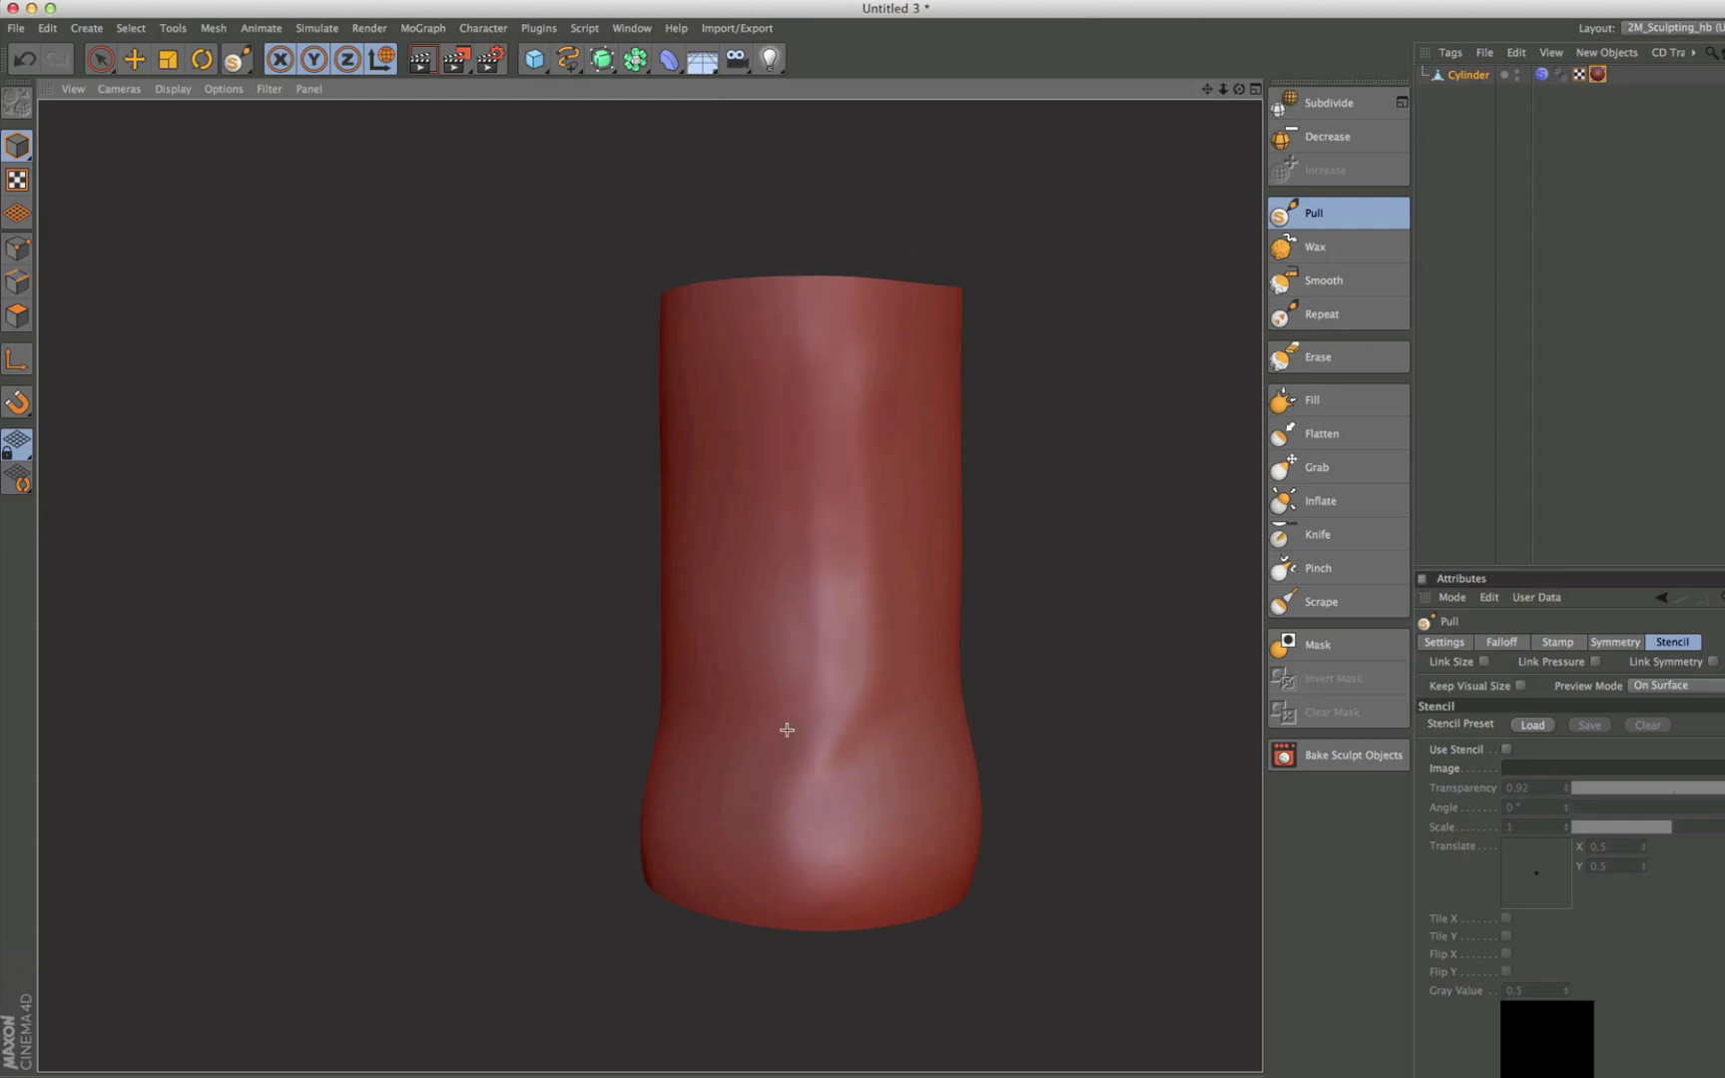
mouse_move(786, 730)
left_mouse_down("alt")
mouse_move(844, 555)
mouse_move(763, 344)
left_mouse_up("alt")
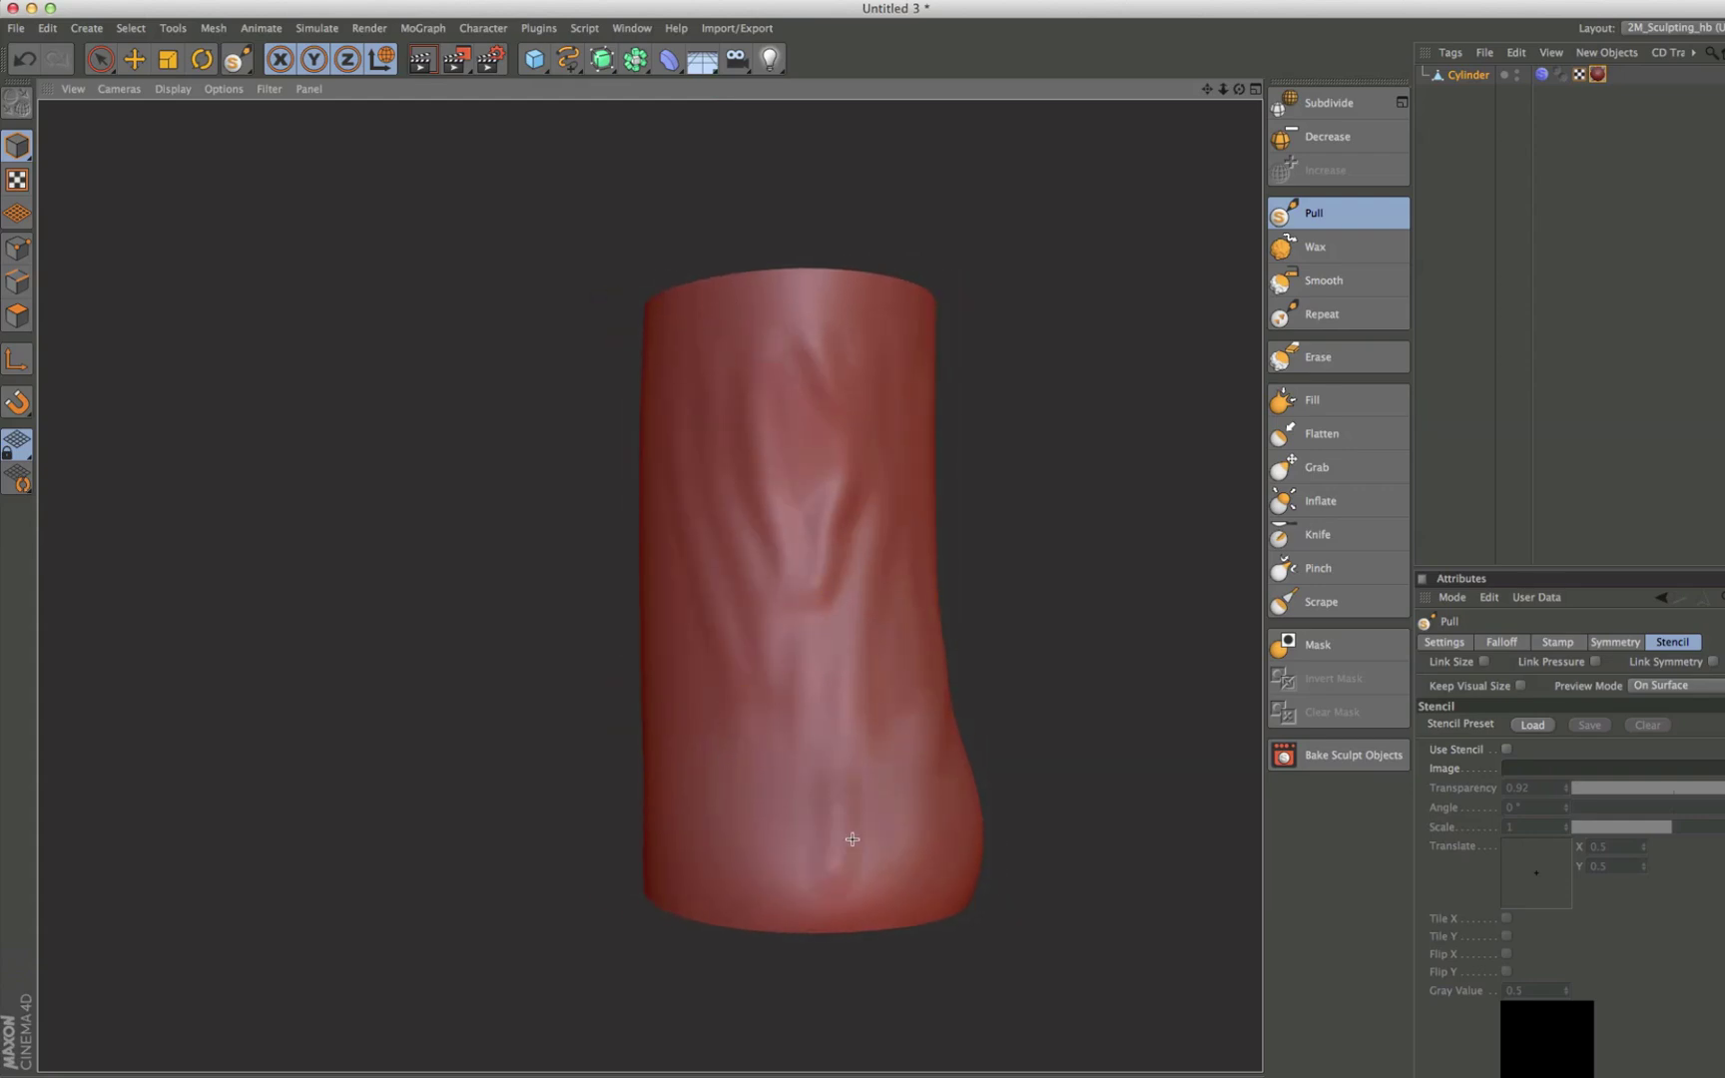
mouse_move(851, 839)
left_mouse_down("alt")
mouse_move(790, 827)
mouse_move(634, 720)
mouse_move(647, 320)
left_mouse_up("alt")
mouse_move(600, 486)
left_mouse_down("alt")
mouse_move(633, 232)
mouse_move(558, 392)
left_mouse_up("alt")
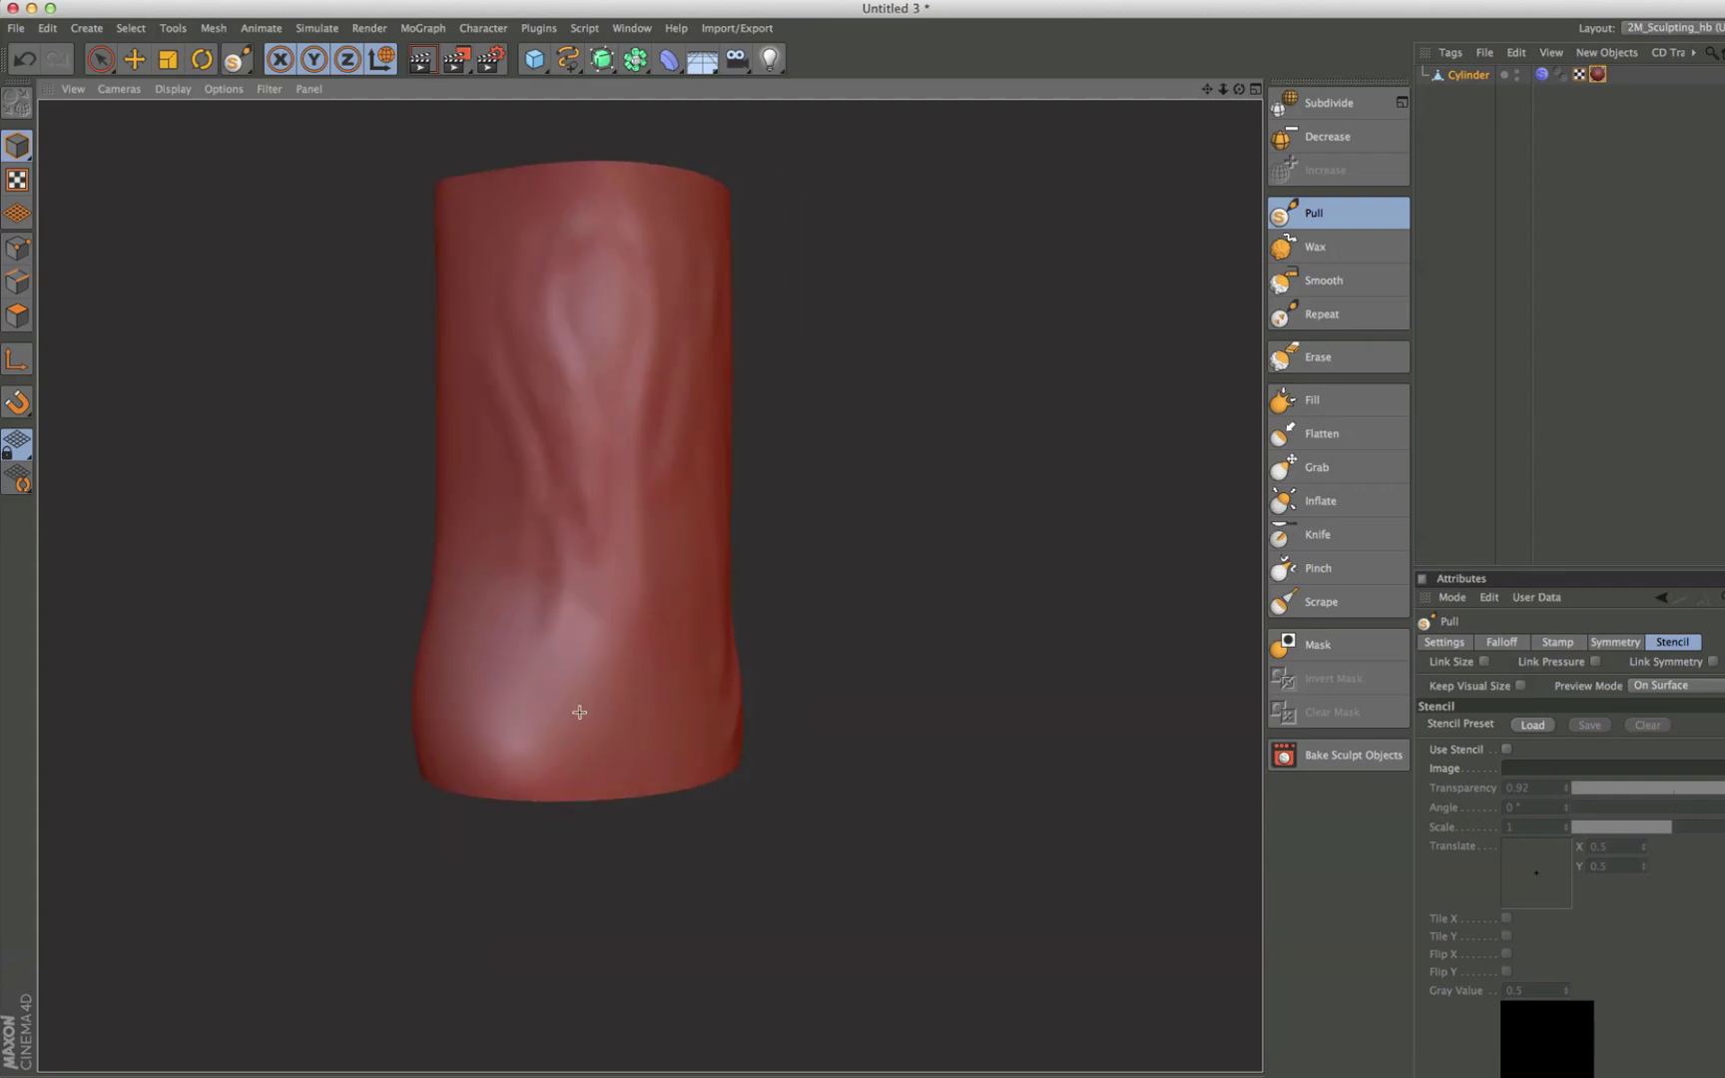
- Turn the trunk upright with creases facing front and add more bark ridges
mouse_move(558, 607)
left_mouse_down("alt")
mouse_move(558, 724)
mouse_move(555, 418)
left_mouse_up("alt")
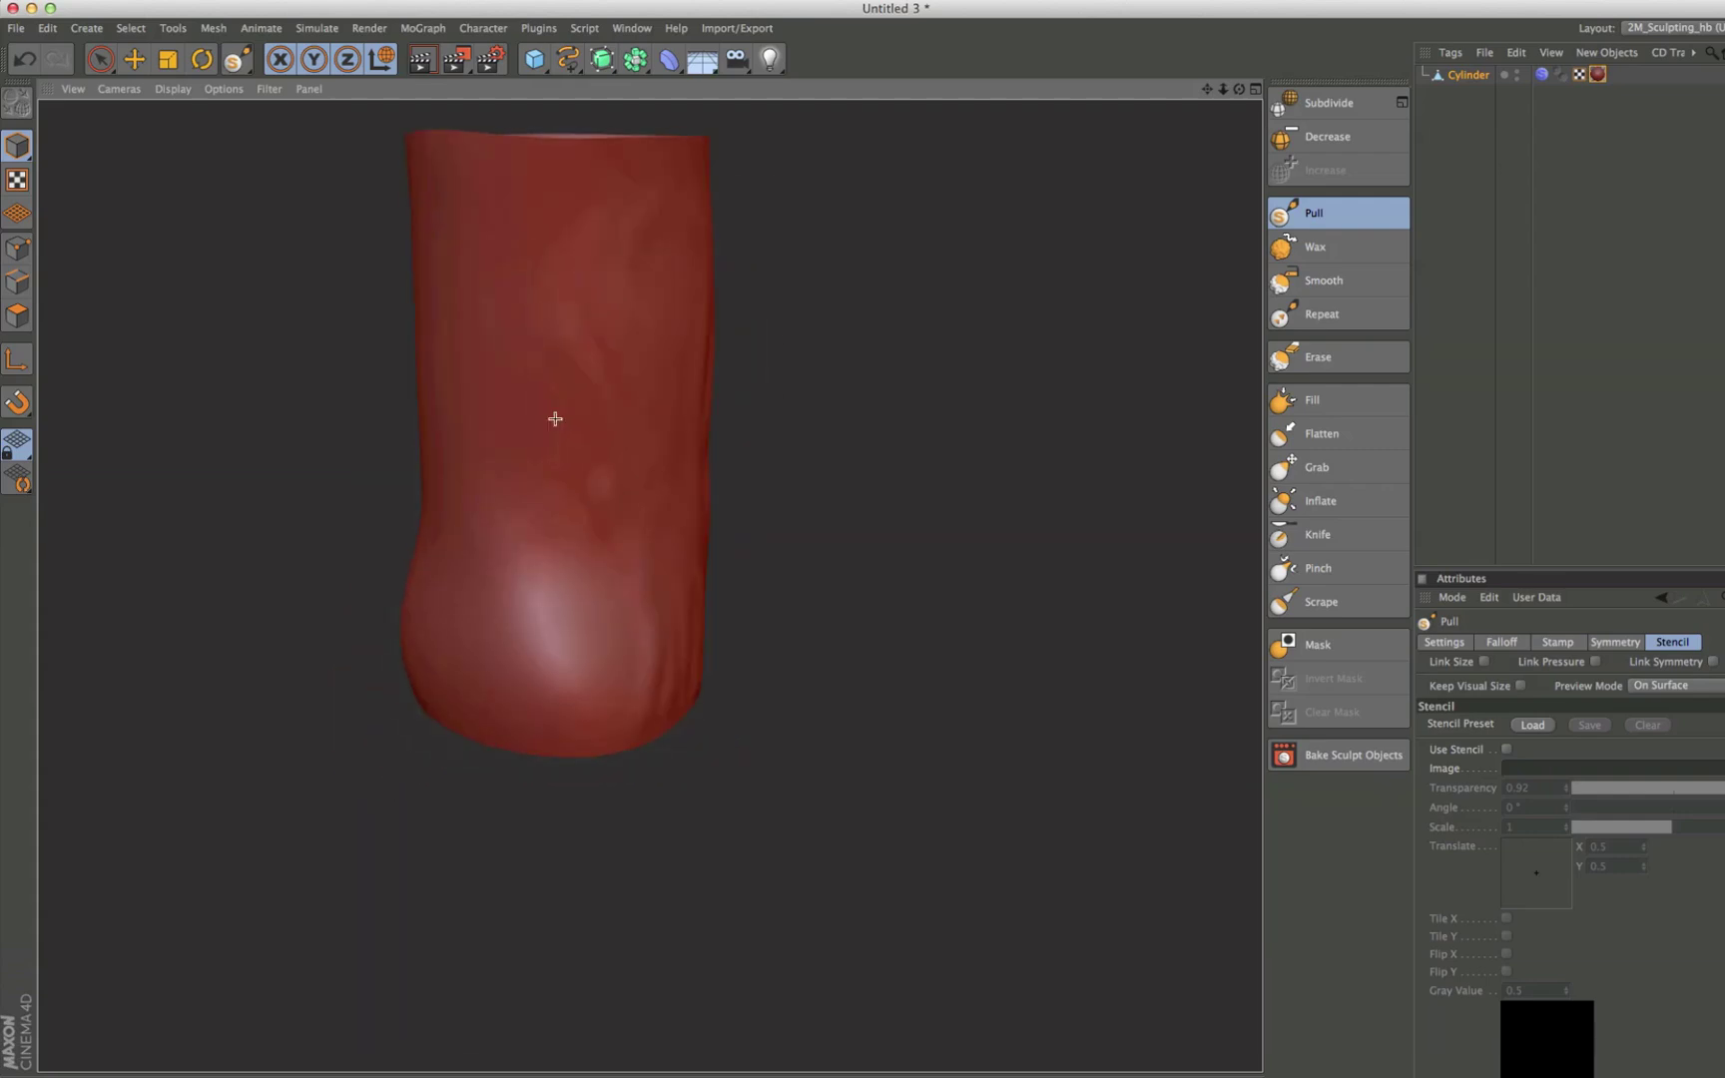
left_click_drag(549, 305, 609, 200, "alt")
mouse_move(564, 654)
left_mouse_down("alt")
mouse_move(539, 558)
mouse_move(578, 605)
mouse_move(578, 340)
mouse_move(672, 703)
mouse_move(686, 504)
left_mouse_up("alt")
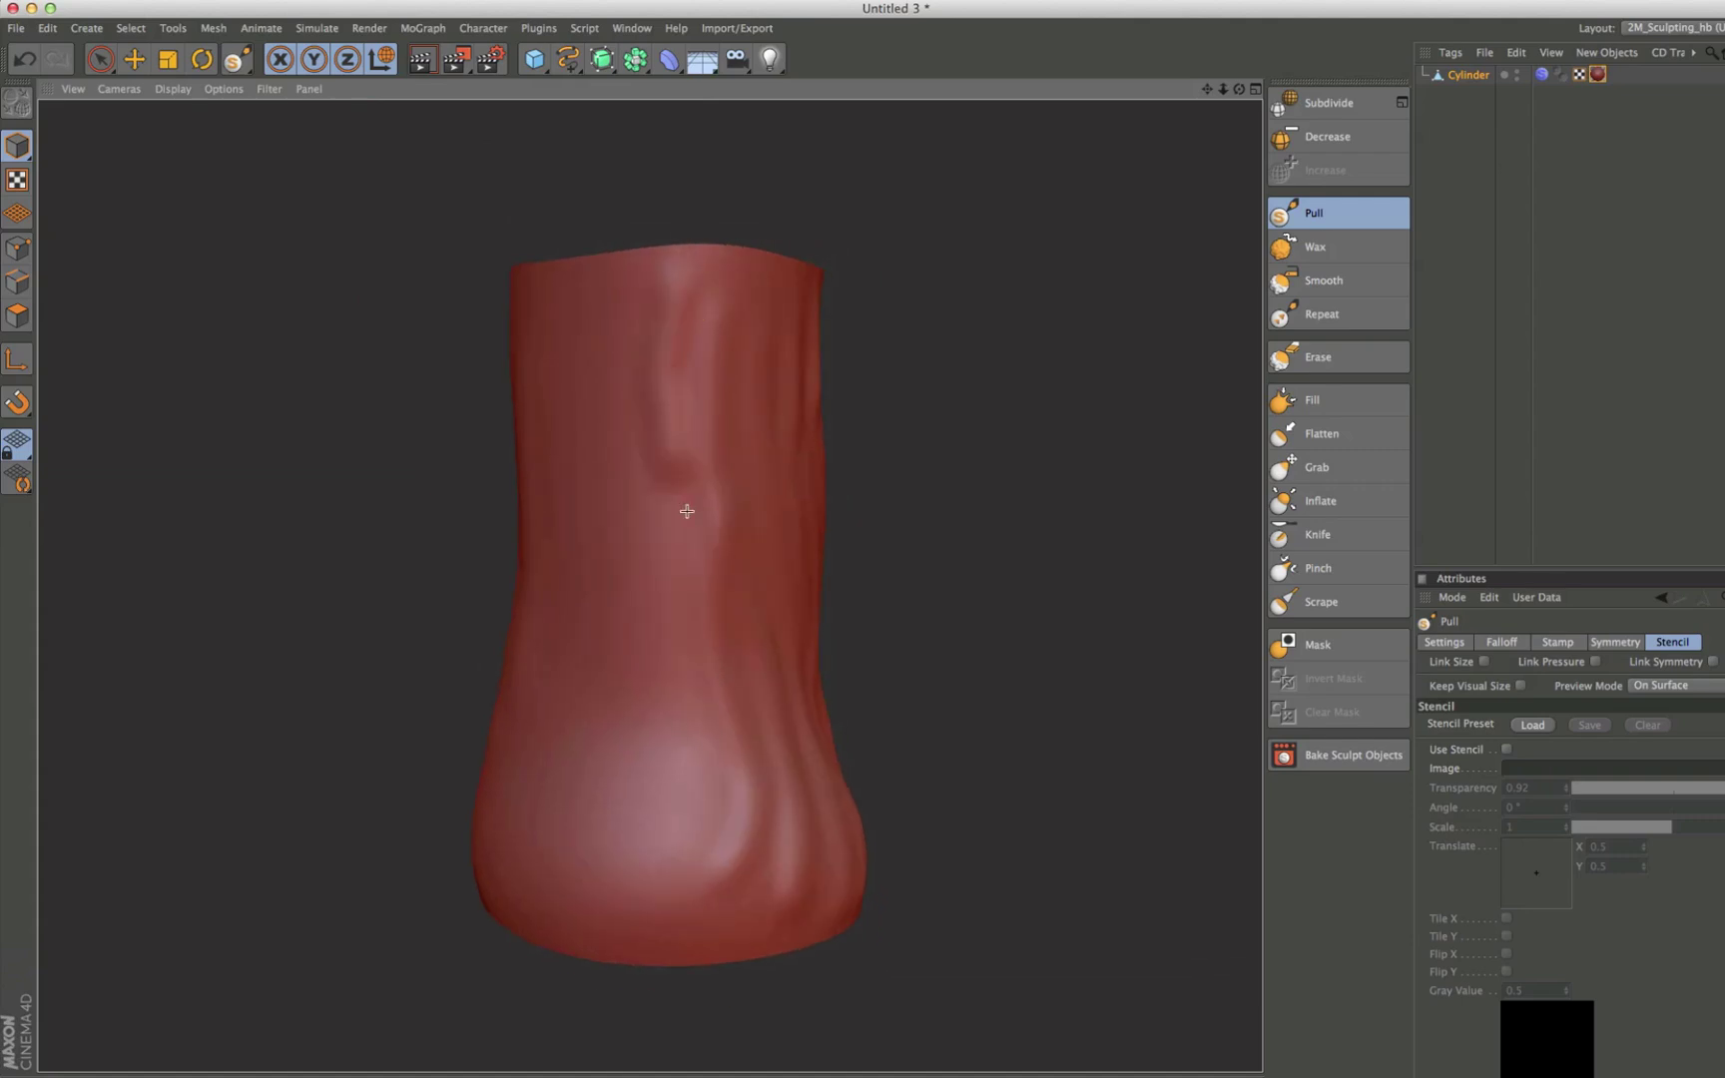
left_click_drag(568, 447, 604, 743, "alt")
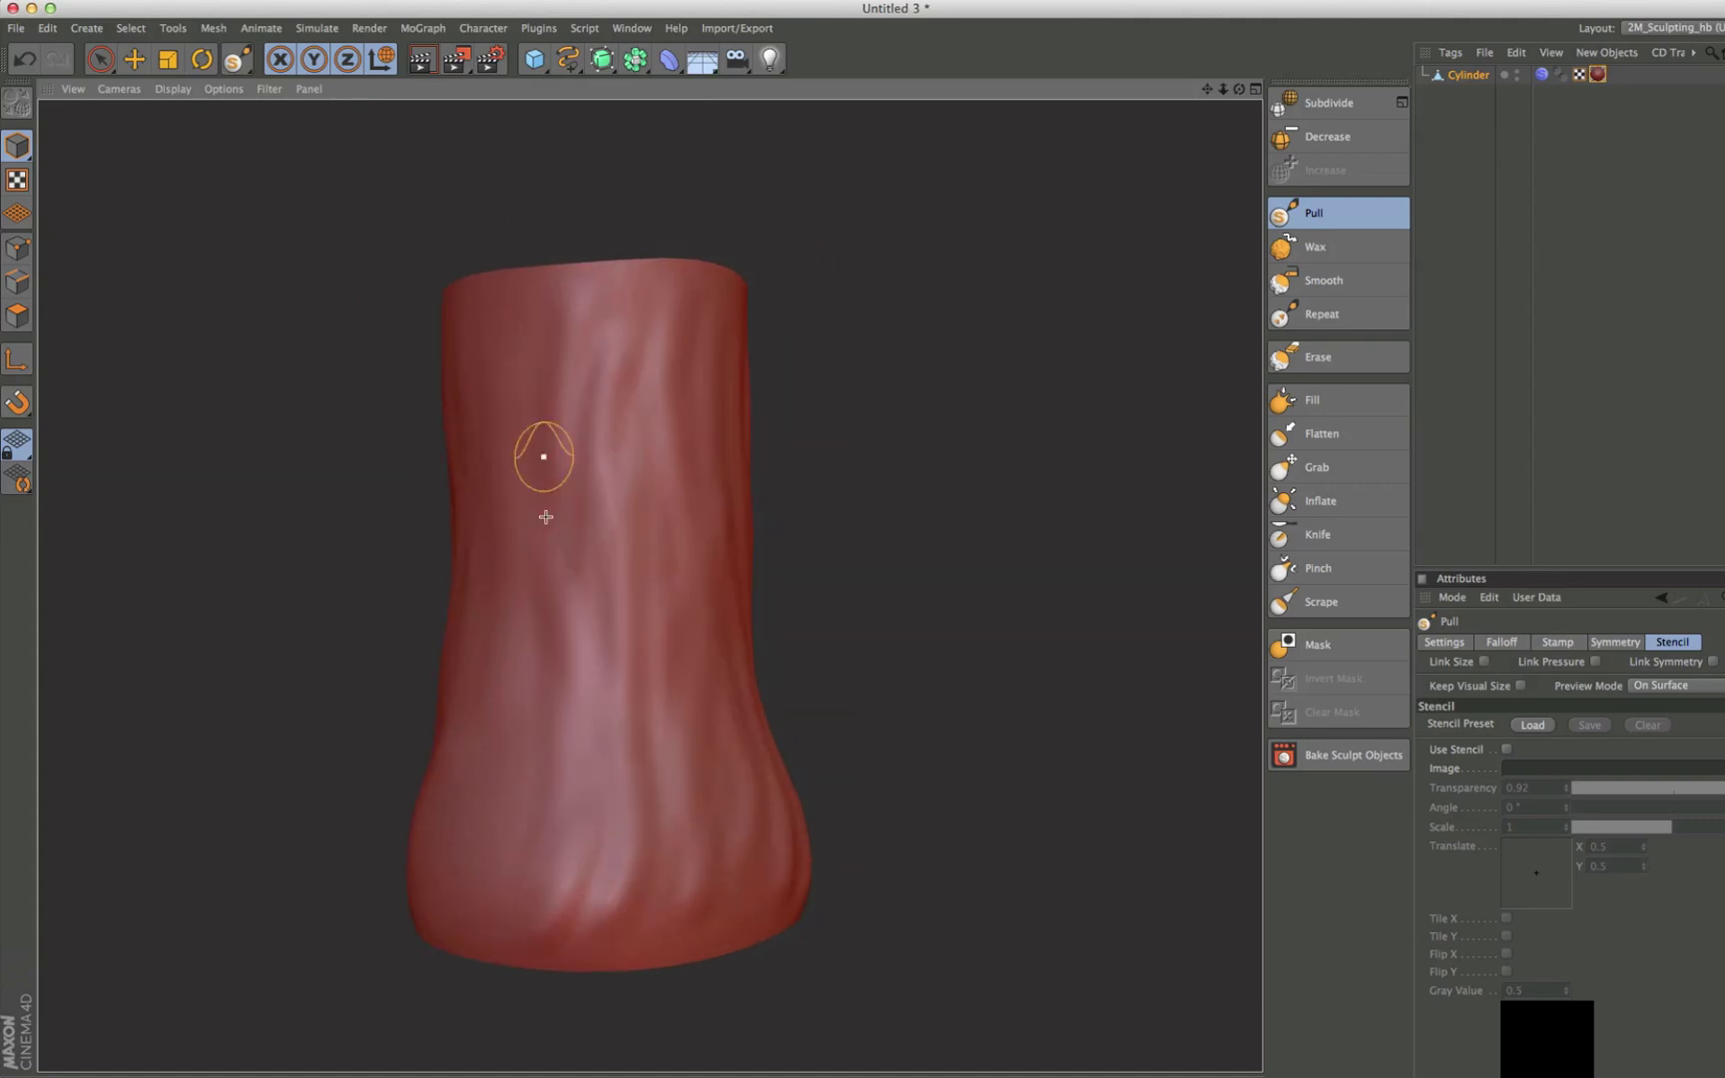
left_click_drag(527, 473, 700, 747, "alt")
right_click_drag(655, 655, 821, 628, "alt")
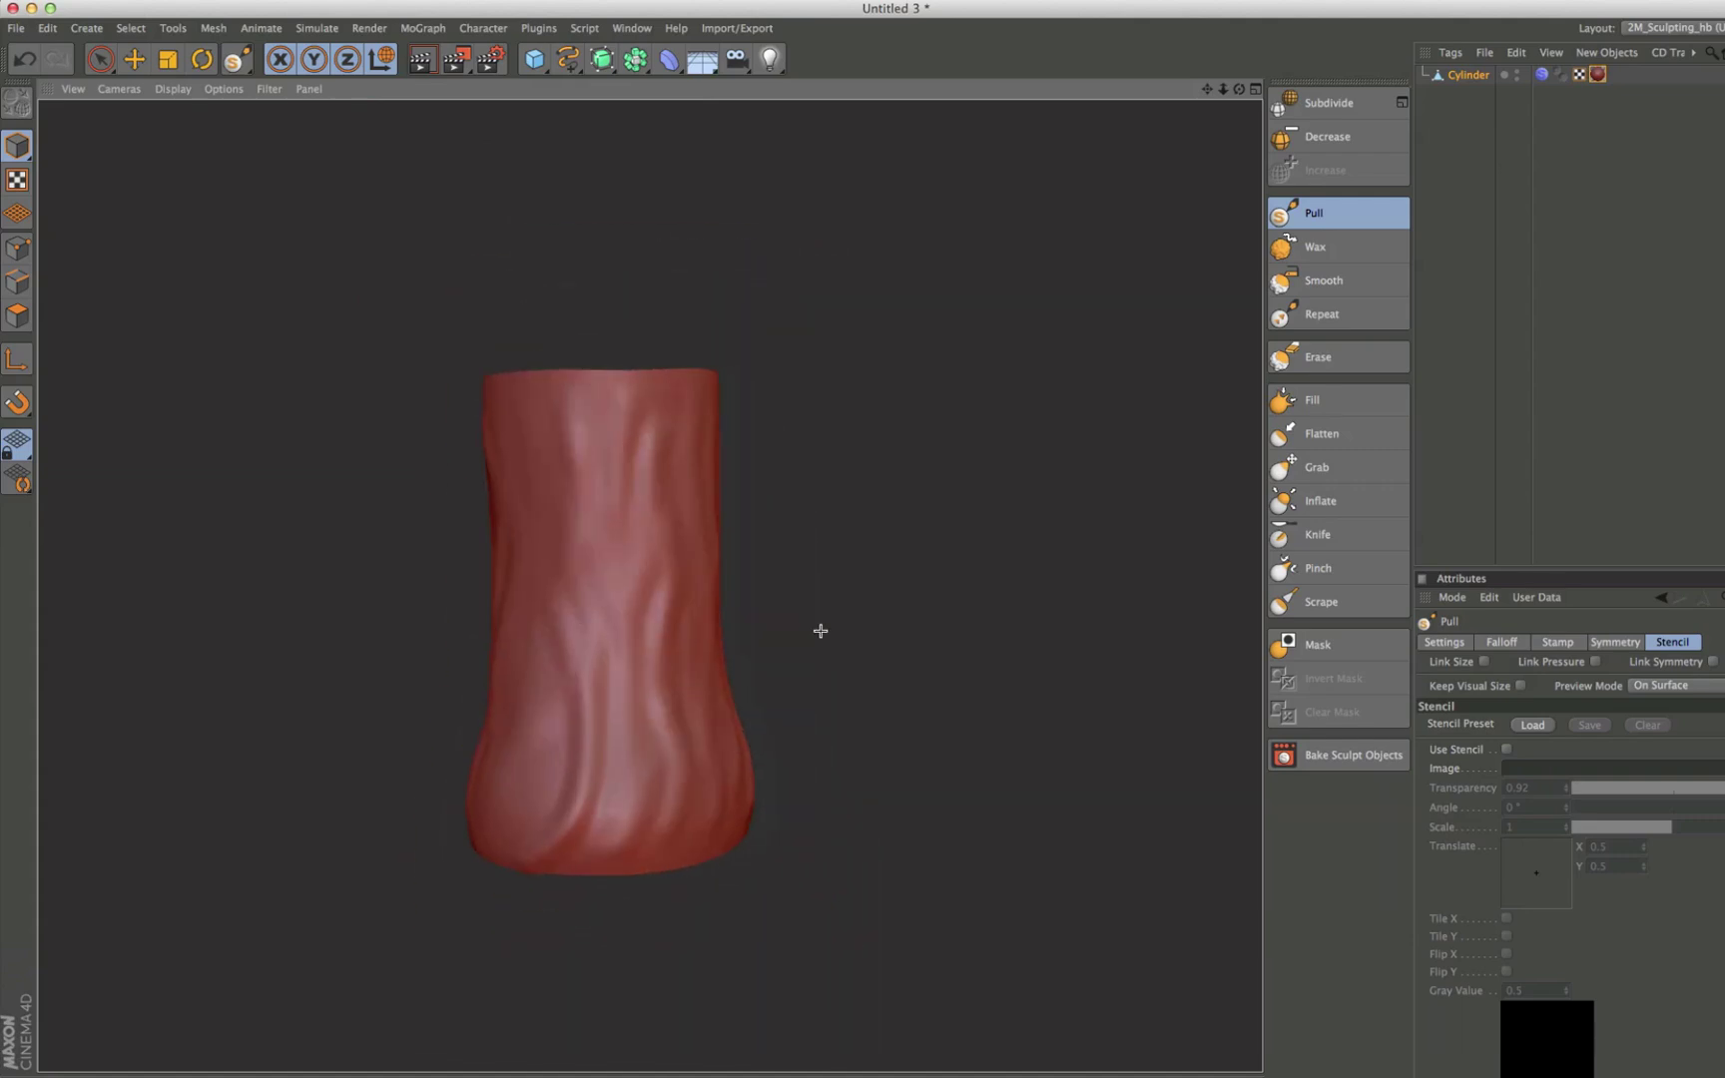
left_click_drag(820, 627, 779, 619, "alt")
- Make the Pull brush strength follow pen pressure in Effector Settings
left_click(1444, 642)
left_click(1566, 750)
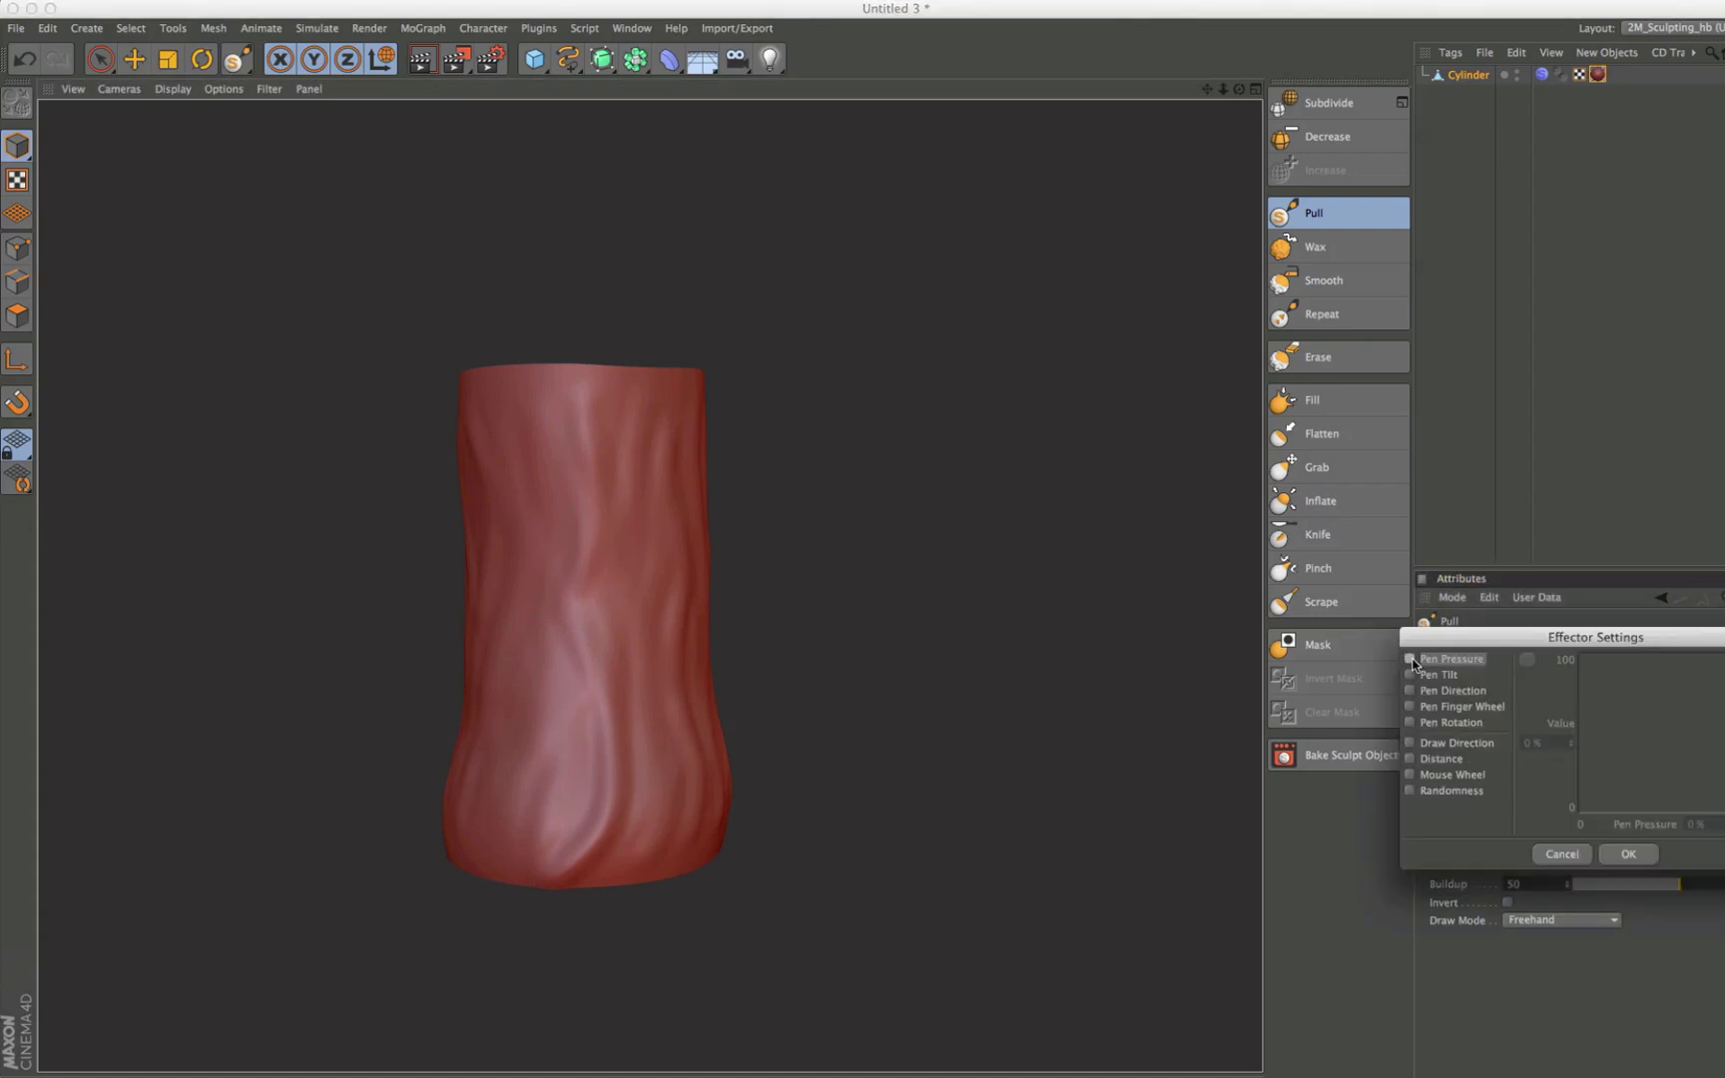
middle_click_drag(553, 775, 558, 661, "alt")
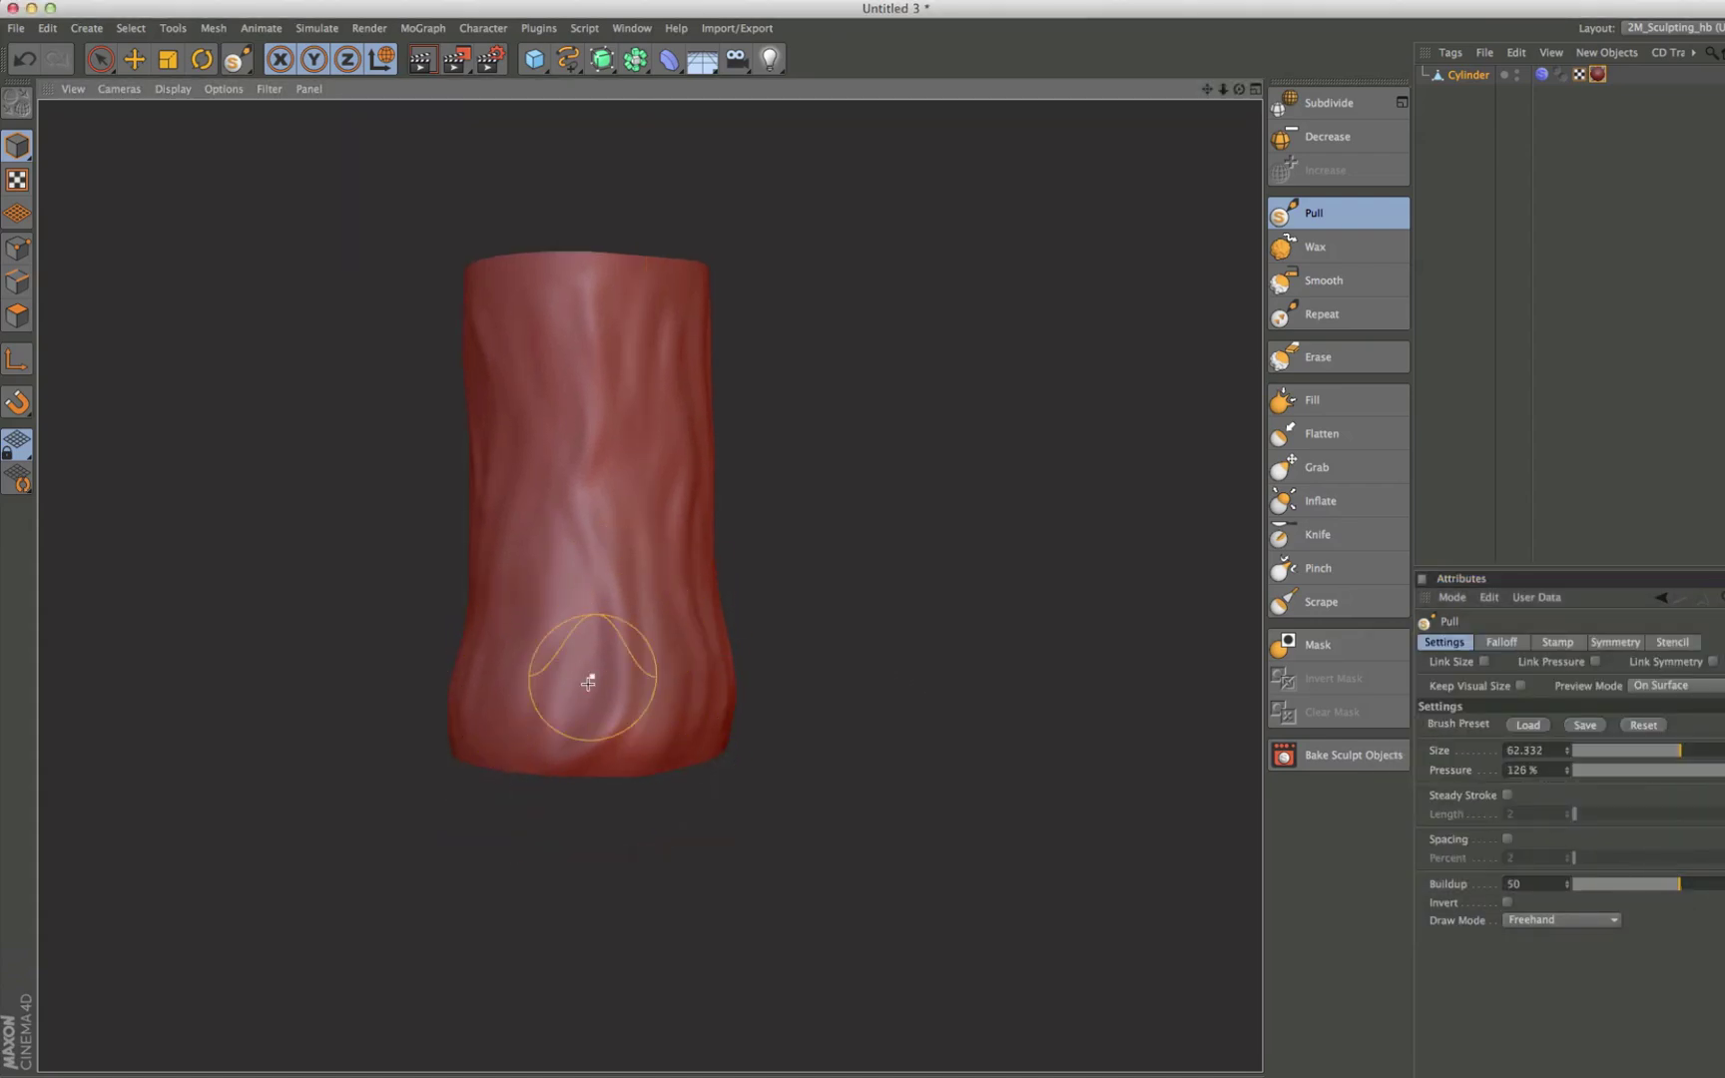
middle_click_drag(558, 708, 643, 670, "alt")
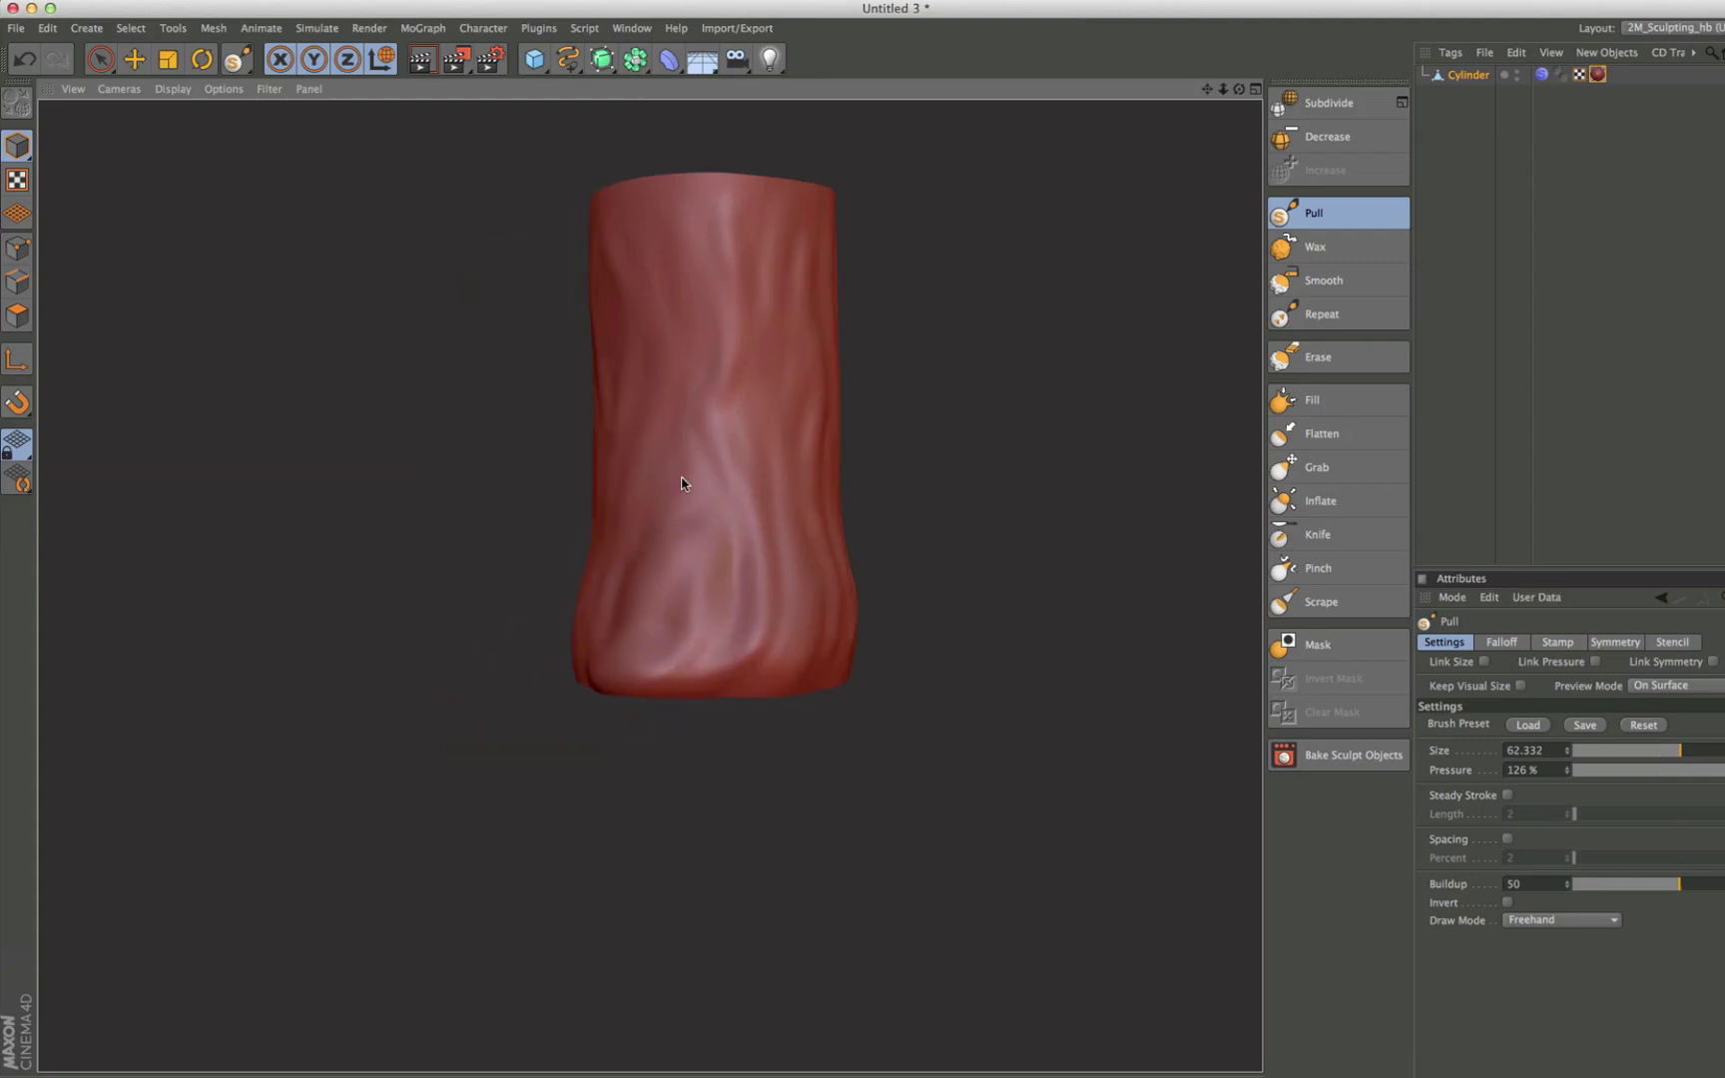
left_click_drag(682, 483, 563, 681, "alt")
right_click_drag(543, 578, 553, 651, "alt")
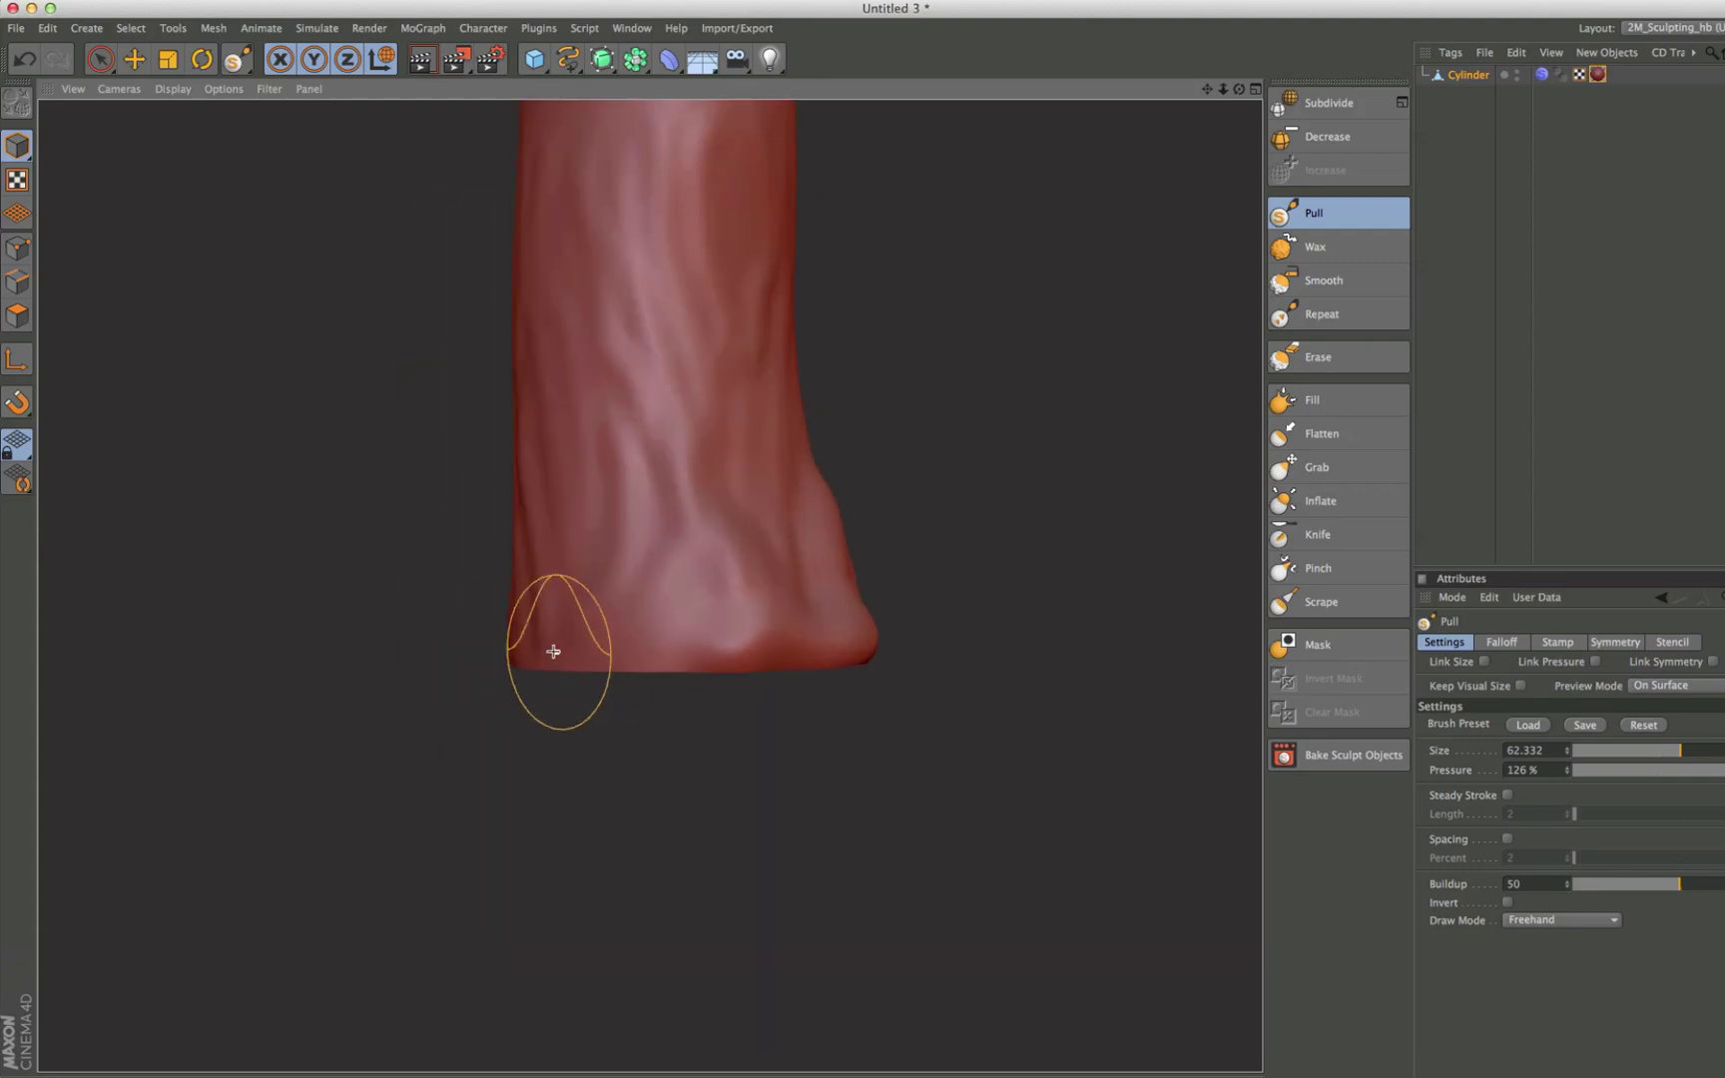
left_click_drag(645, 578, 559, 429, "alt")
left_click(1567, 769)
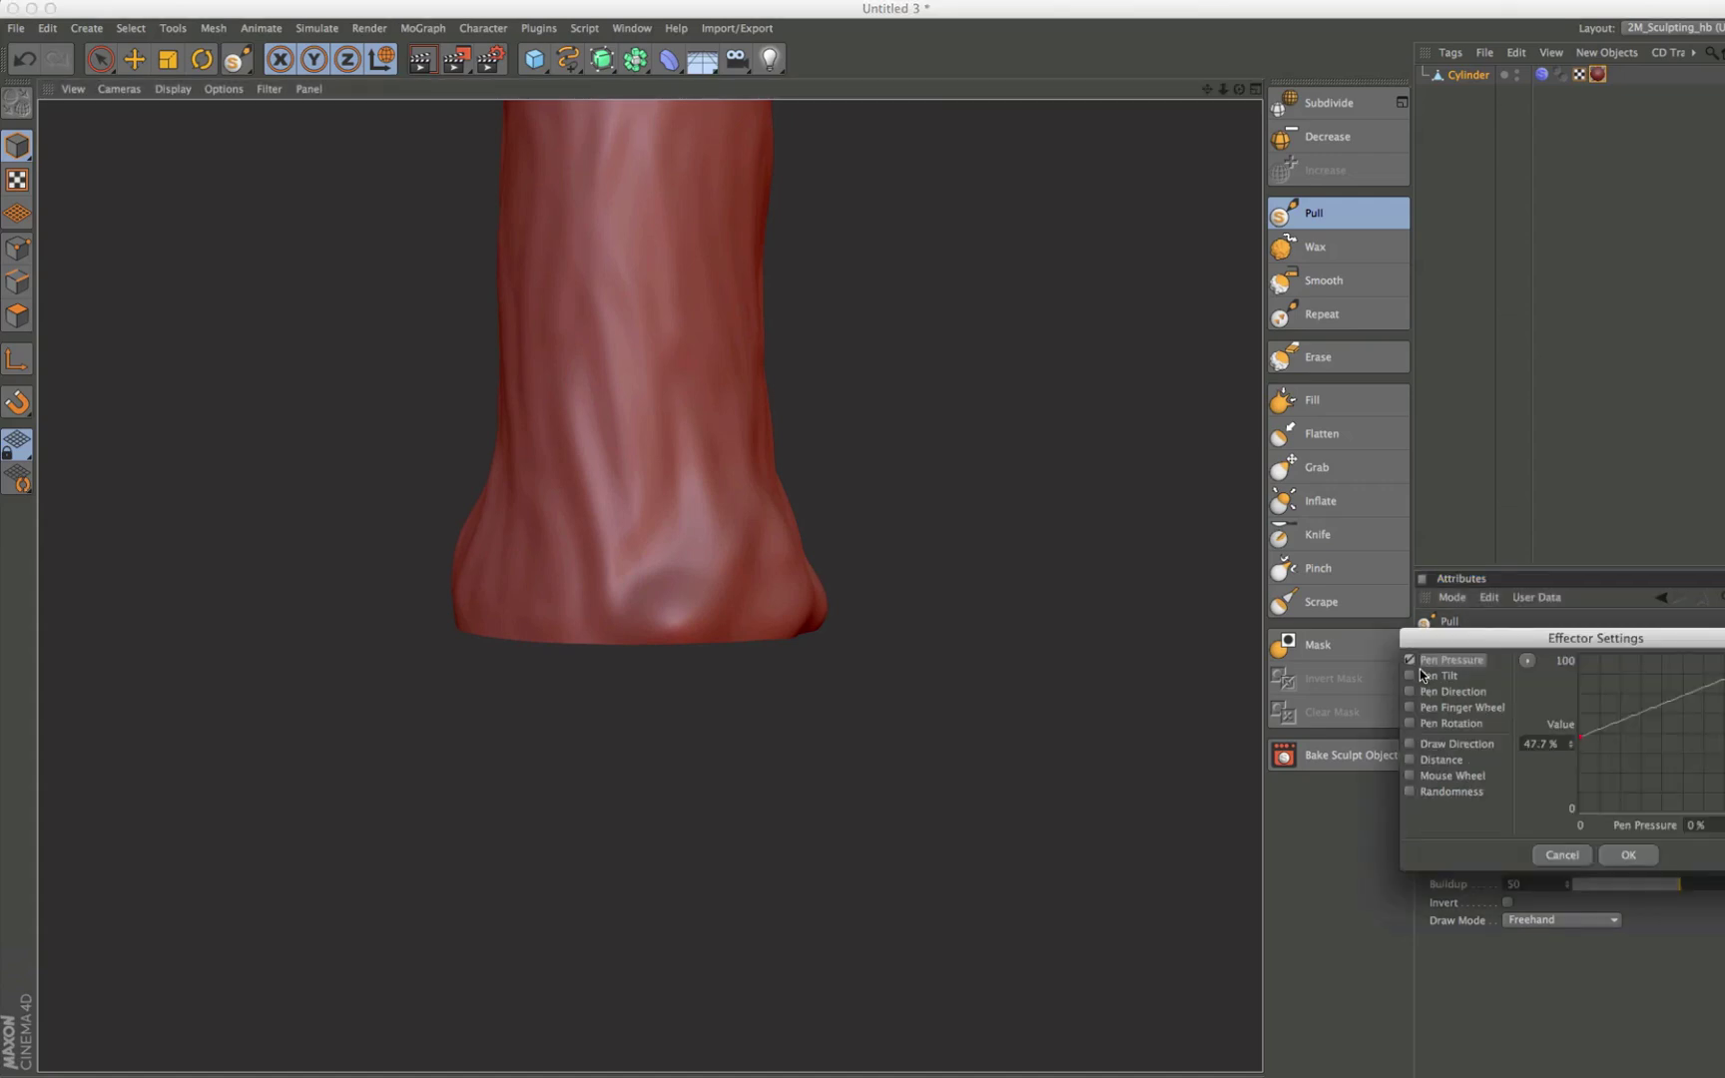
left_click(1628, 855)
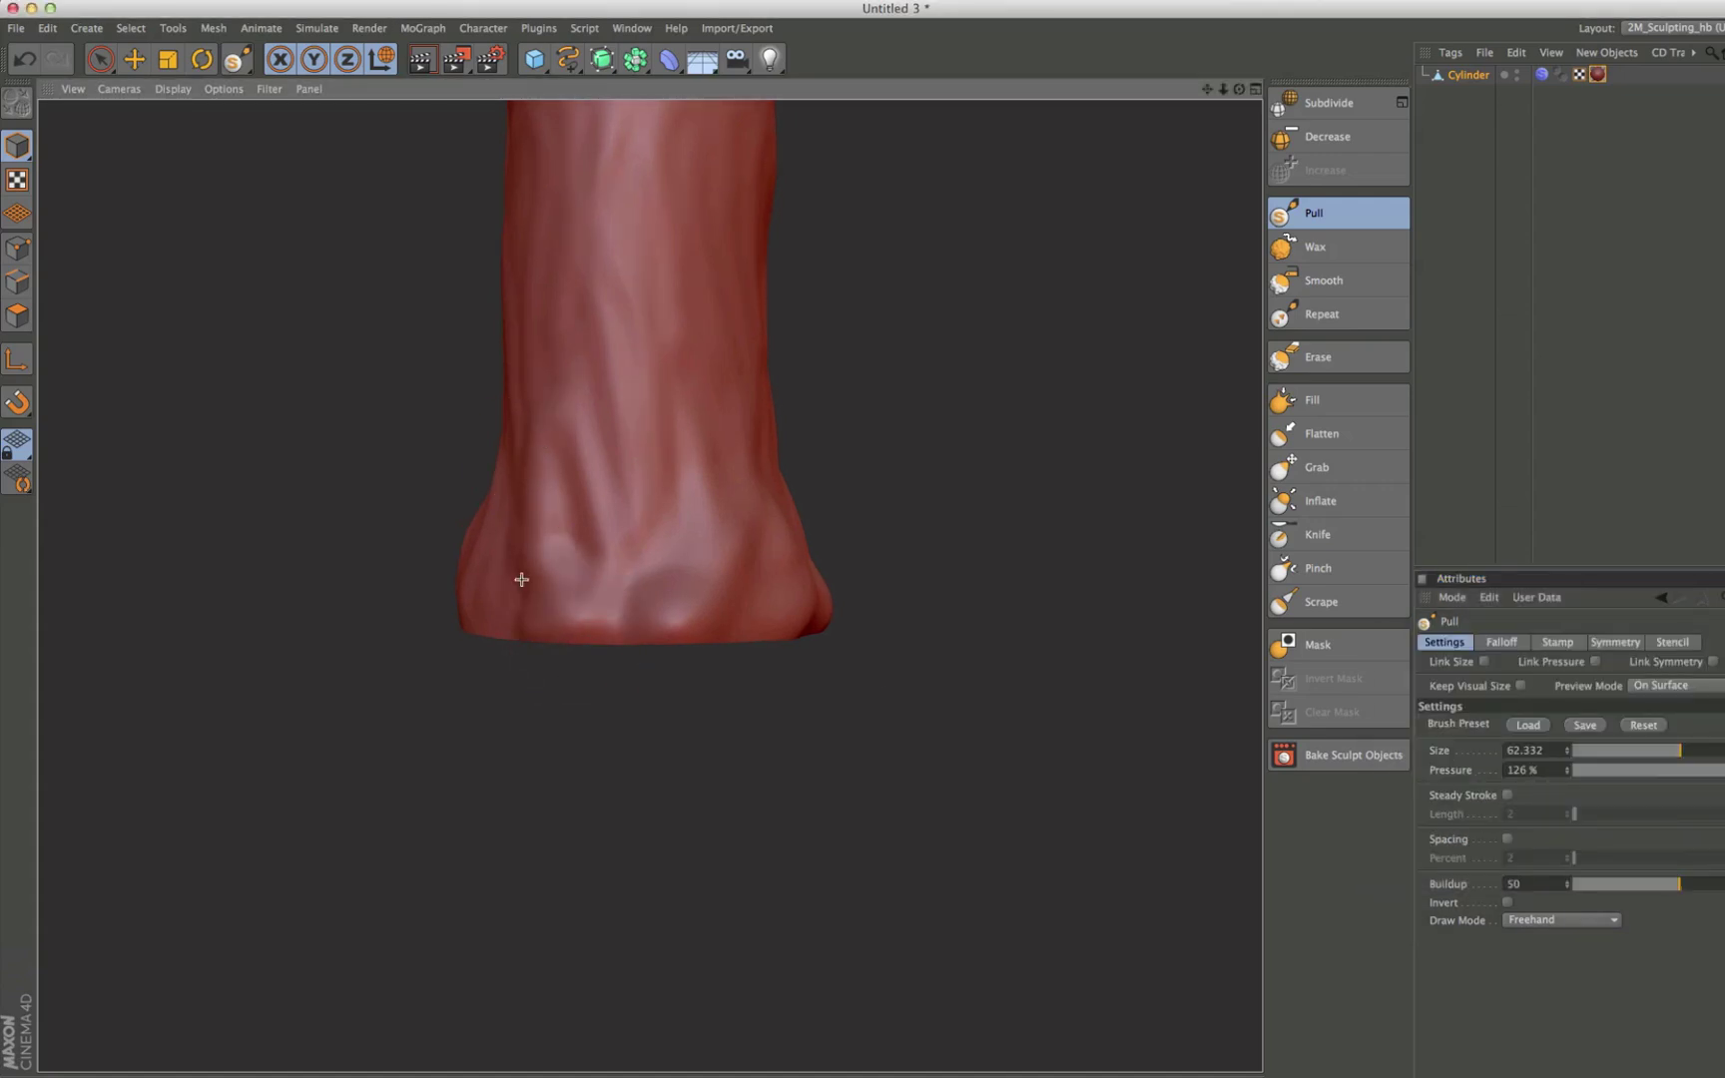
- Pull lumps along the trunk's base and grab its right side outward into a root
left_click_drag(546, 490, 480, 637, "alt")
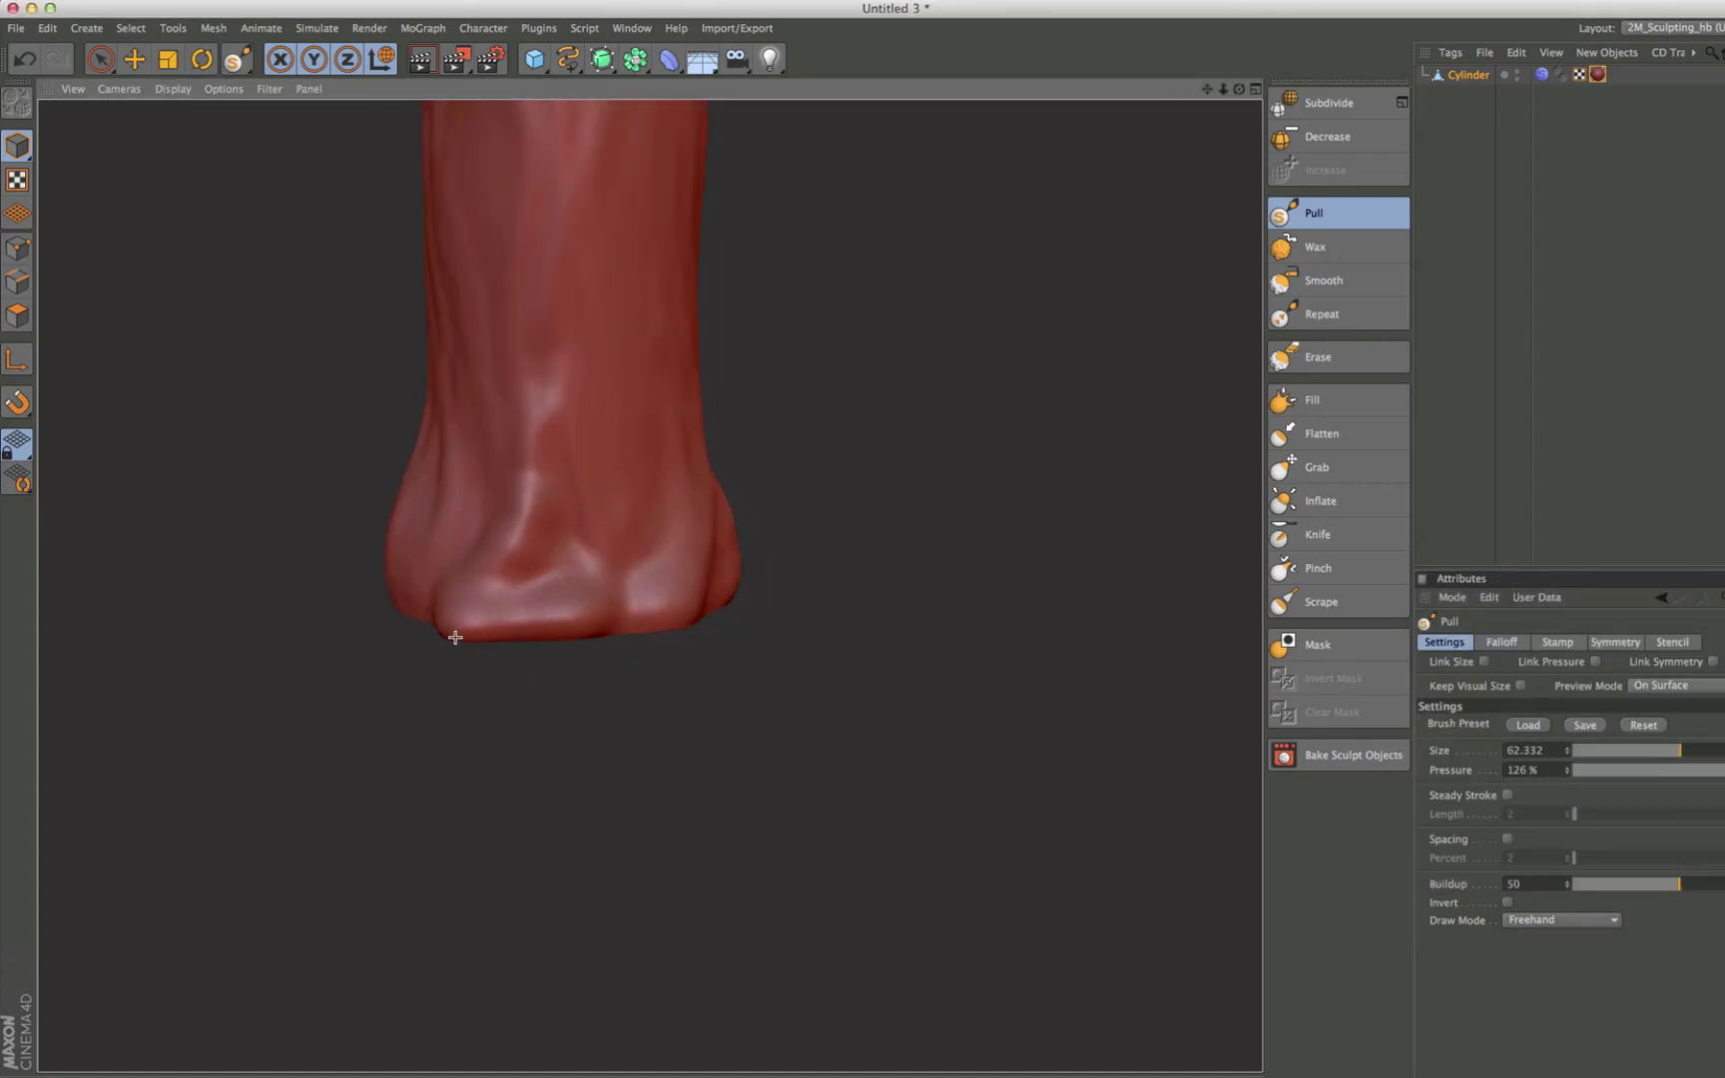
left_click_drag(505, 527, 485, 639, "alt")
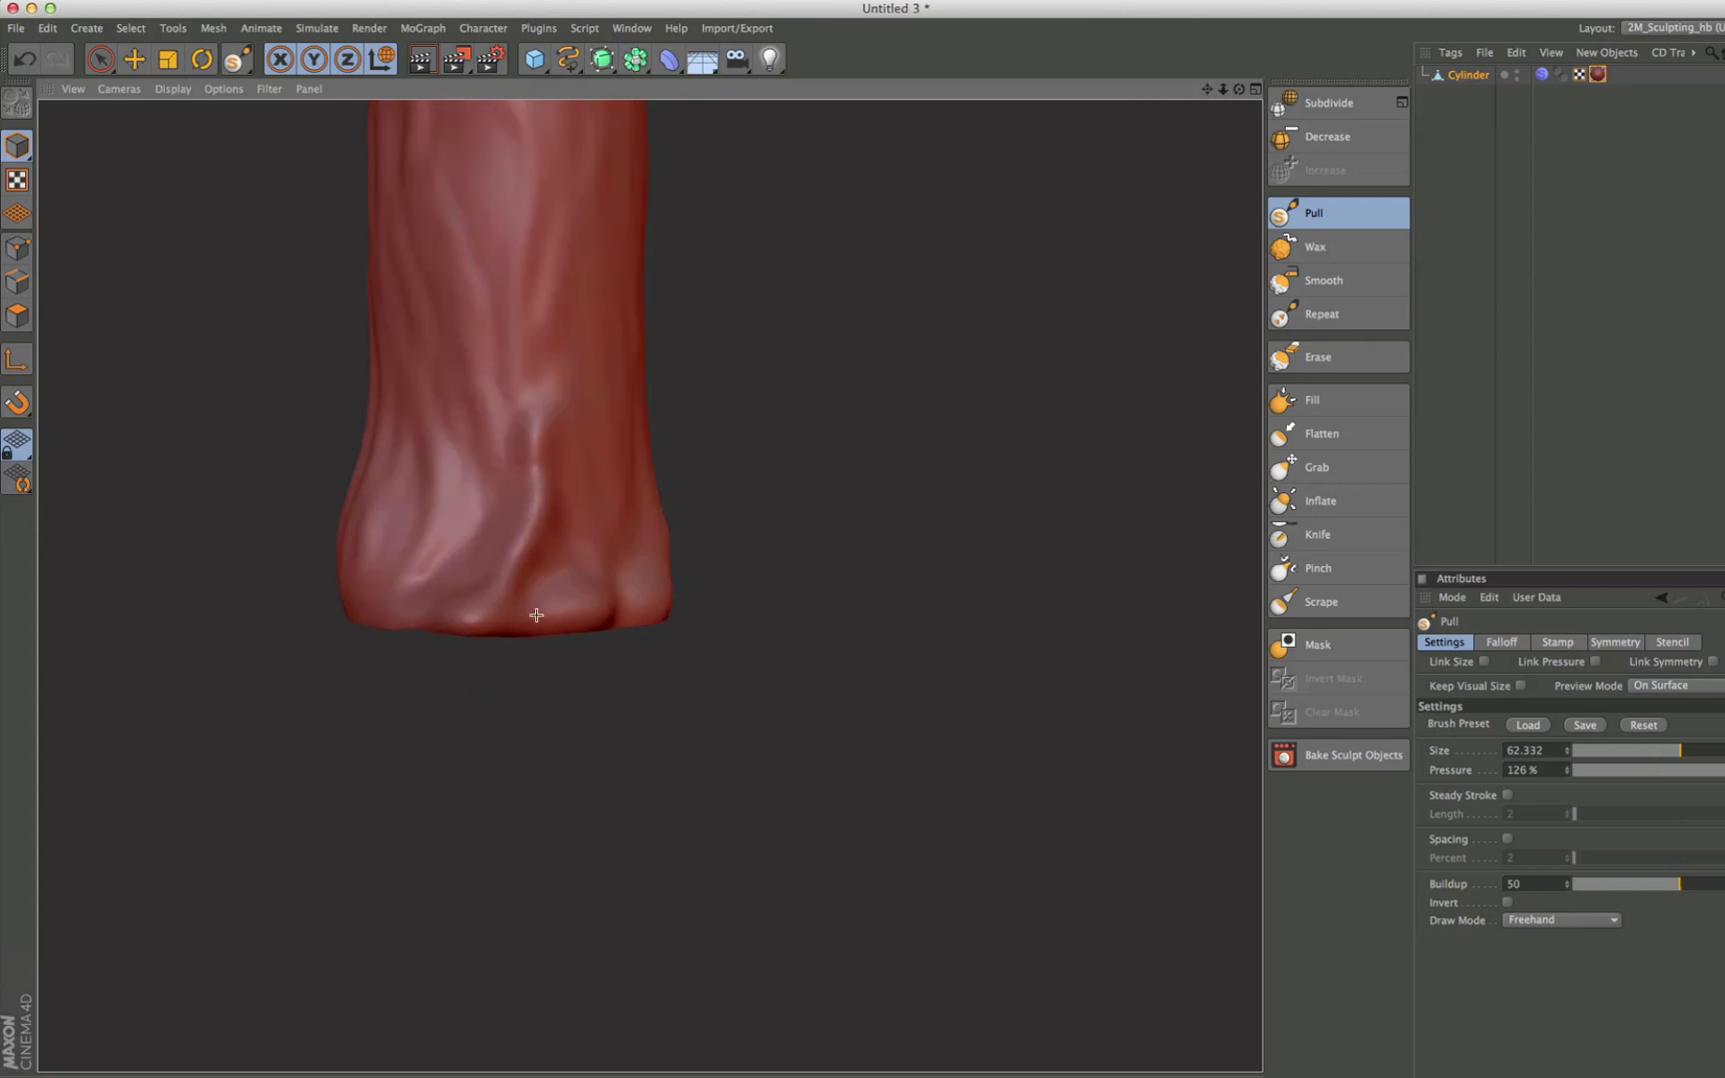
left_click(1318, 467)
left_click_drag(647, 589, 728, 605)
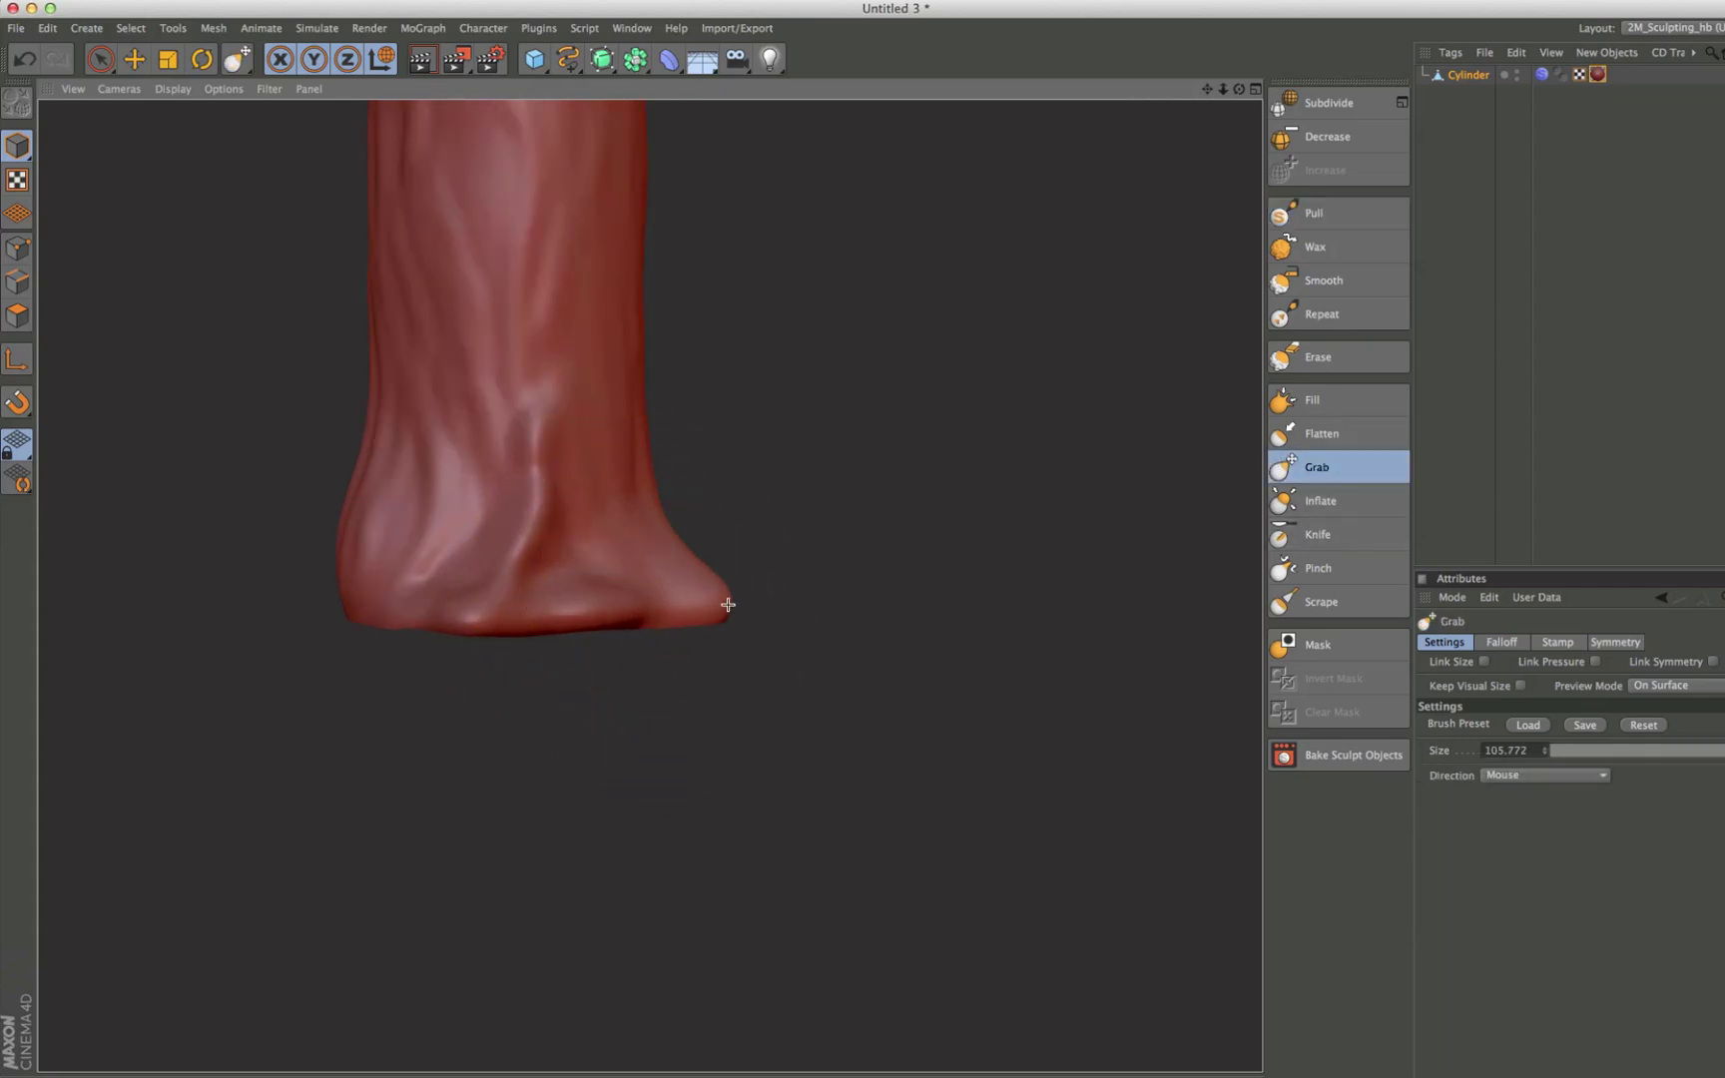
left_click_drag(347, 566, 616, 593, "alt")
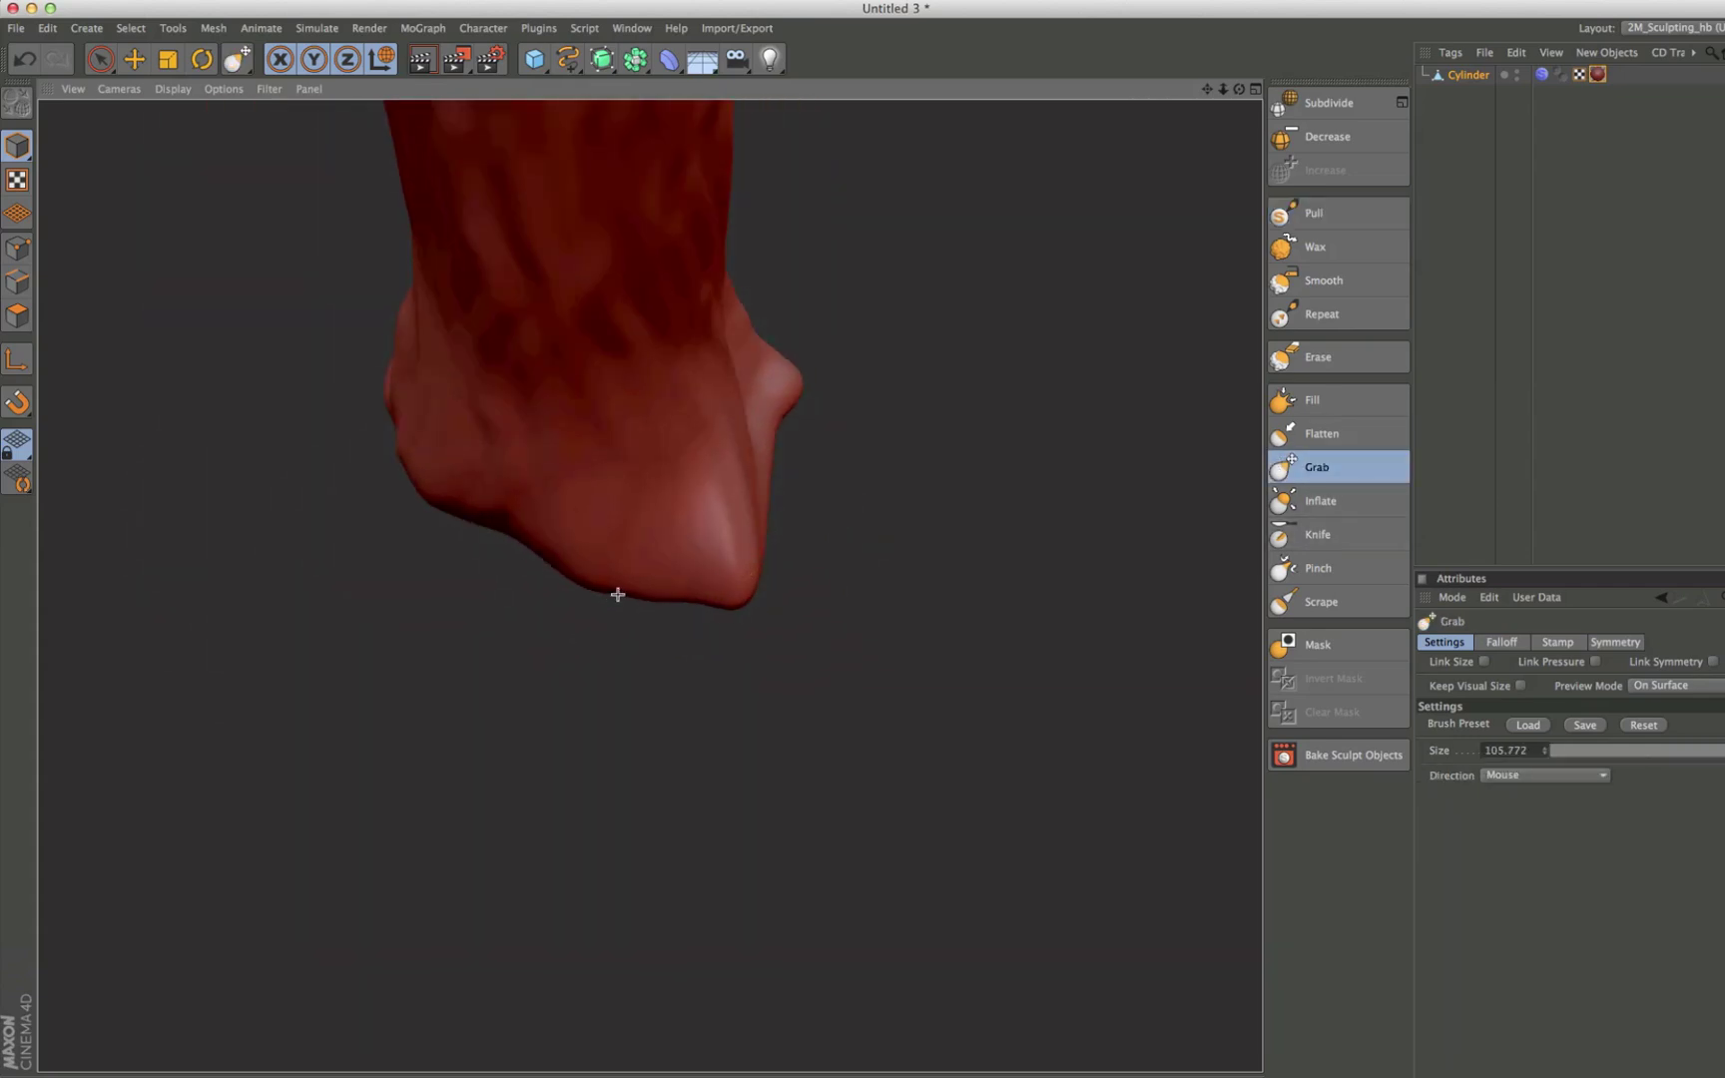
middle_click_drag(502, 552, 477, 597)
mouse_move(477, 597)
left_mouse_down("alt")
mouse_move(539, 527)
mouse_move(444, 632)
mouse_move(578, 578)
mouse_move(662, 570)
mouse_move(451, 539)
mouse_move(618, 436)
mouse_move(520, 500)
mouse_move(599, 410)
left_mouse_up("alt")
- Extend the right root further outward with the Grab brush and centre the stump
left_click(1315, 213)
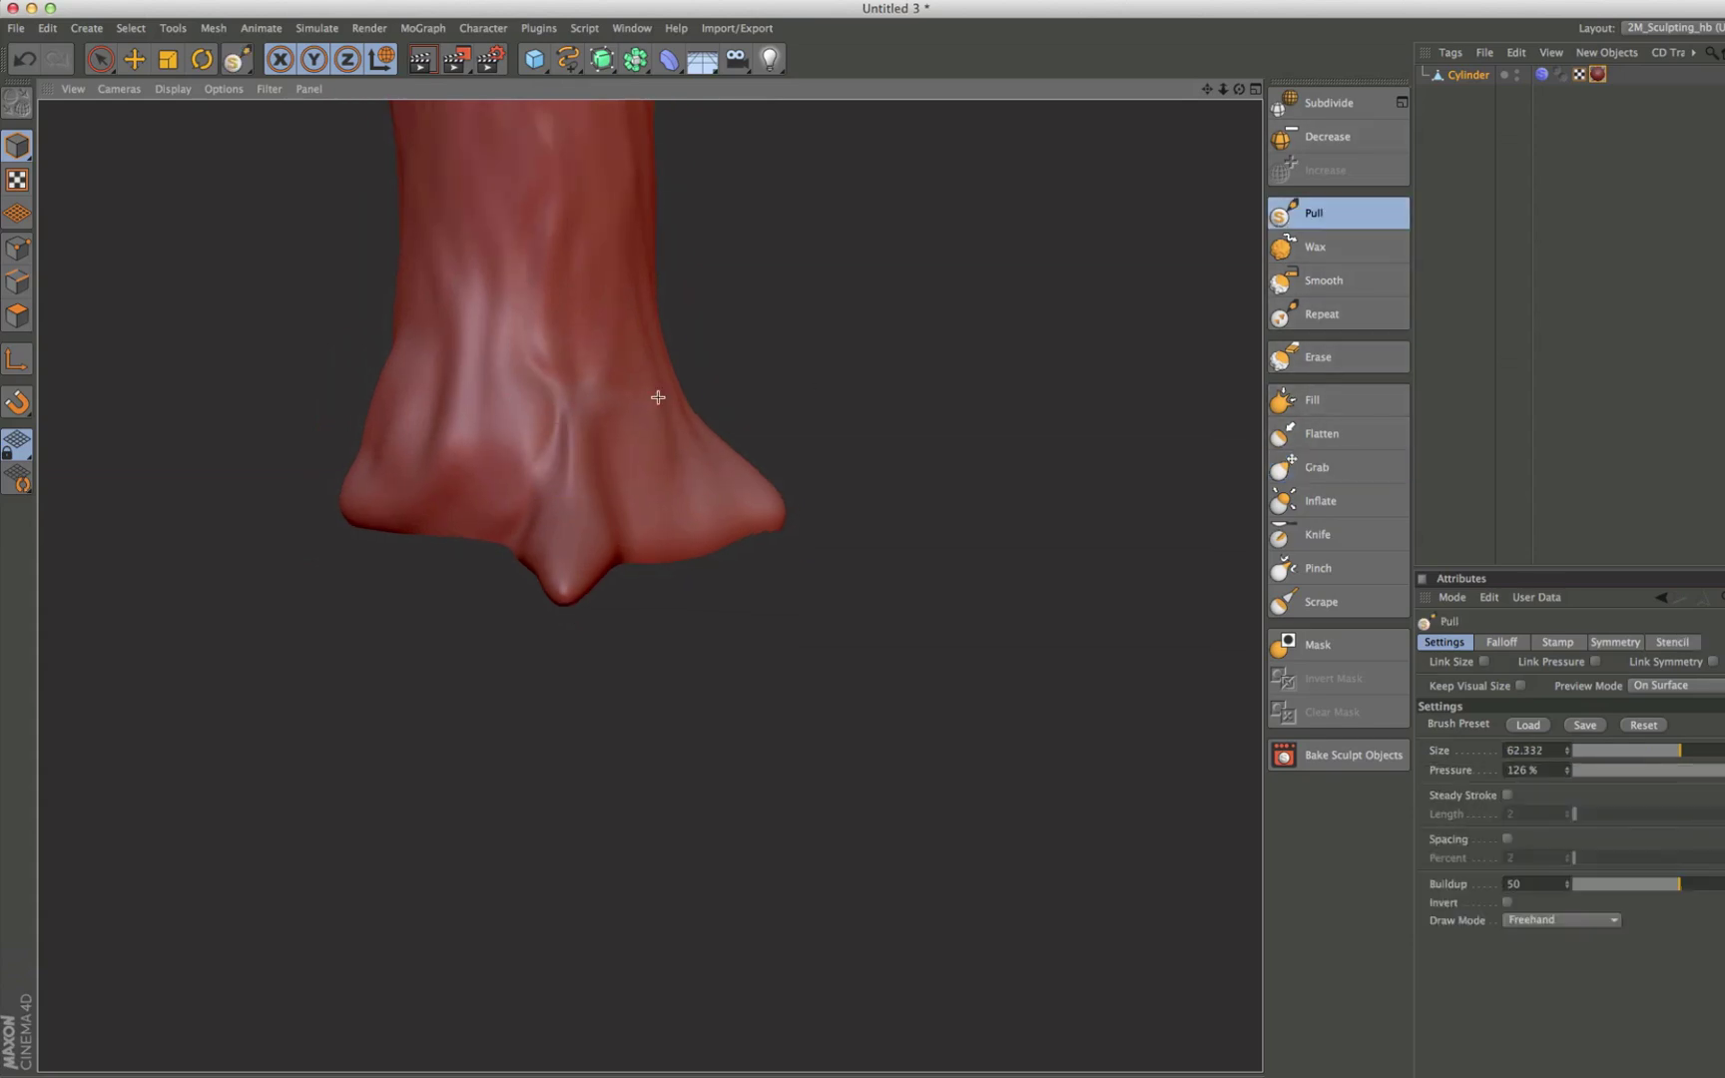
mouse_move(558, 251)
left_mouse_down("alt")
mouse_move(494, 451)
mouse_move(423, 463)
mouse_move(538, 336)
mouse_move(446, 616)
mouse_move(385, 605)
mouse_move(547, 552)
left_mouse_up("alt")
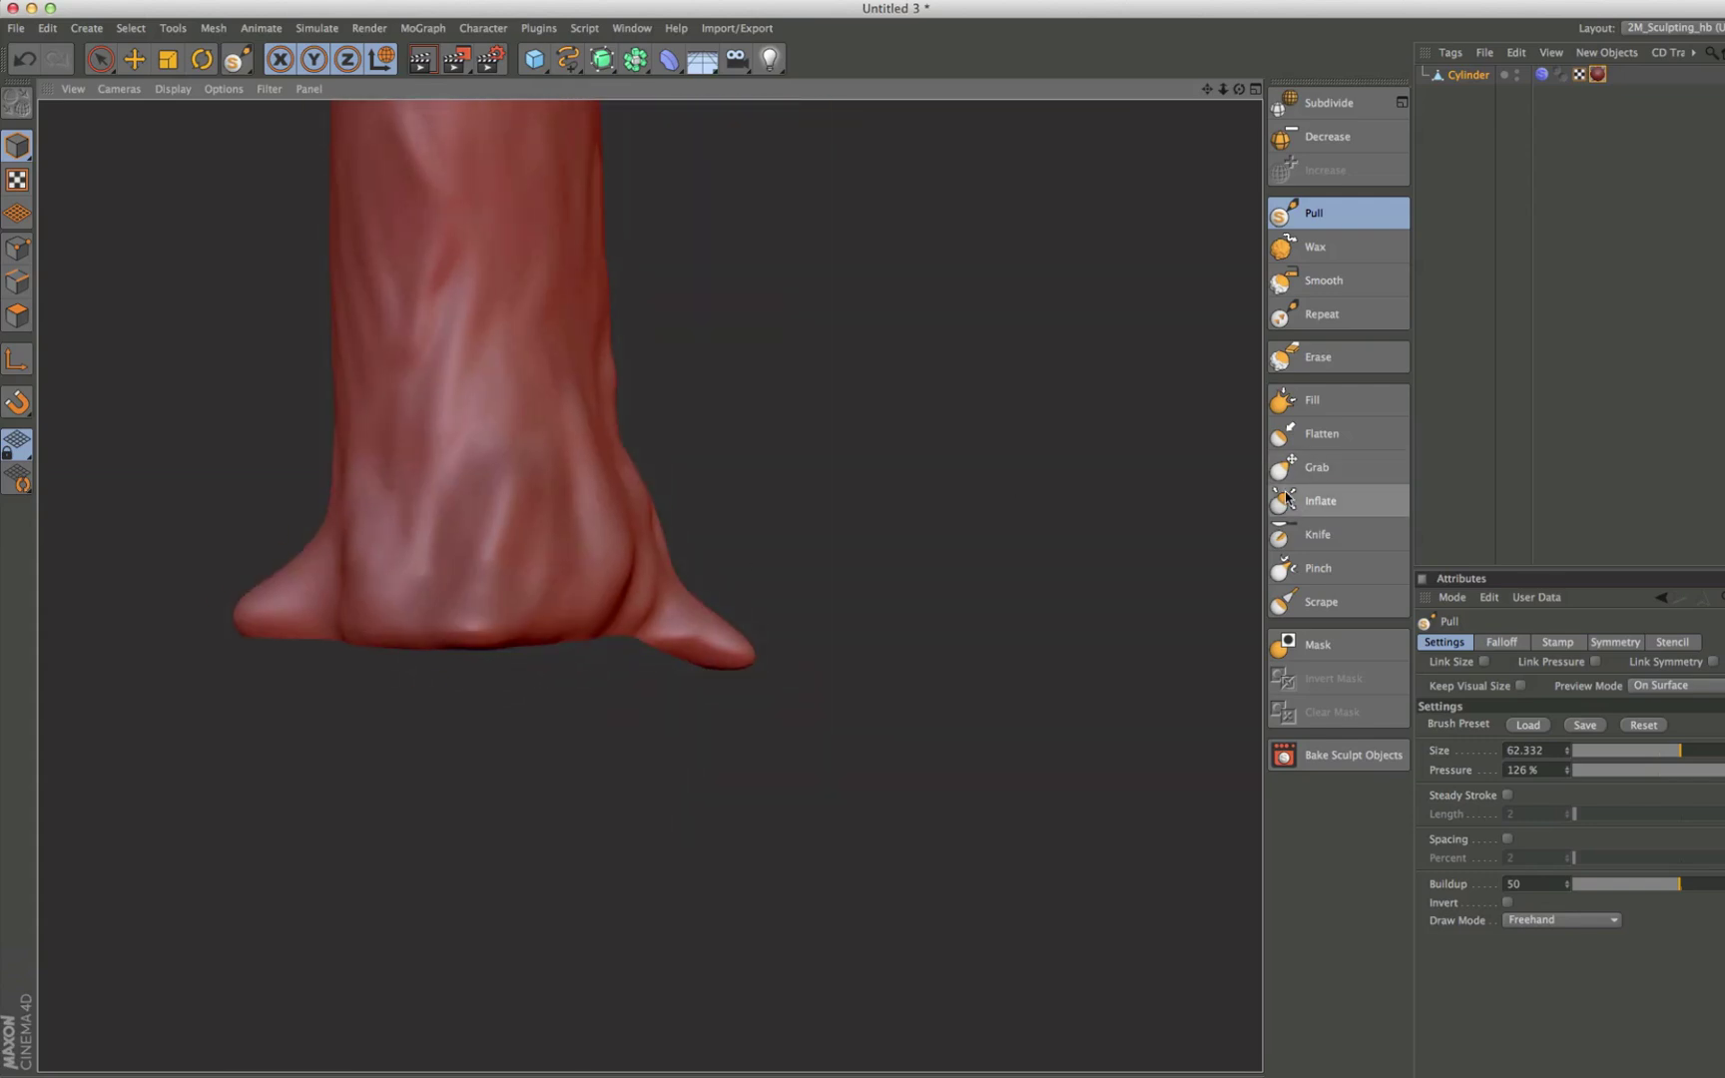
left_click(1317, 466)
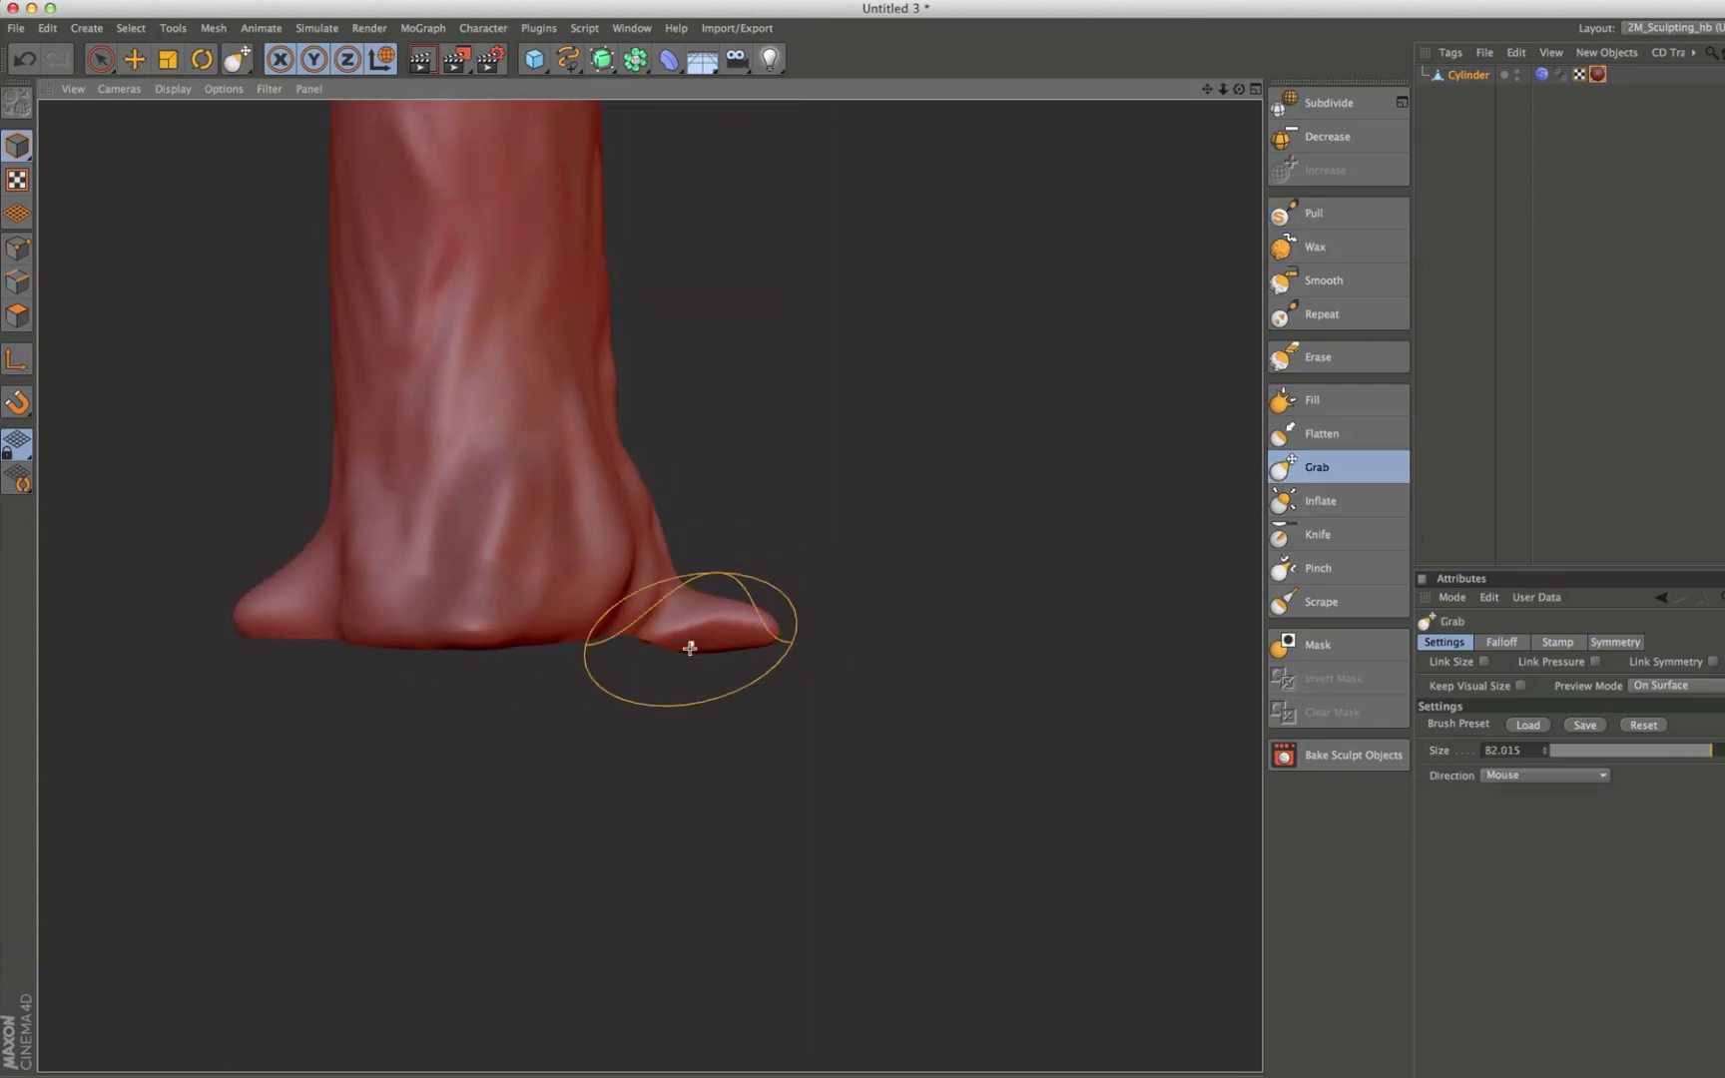
left_click_drag(688, 648, 713, 520, "alt")
scroll(713, 521, "down", 3)
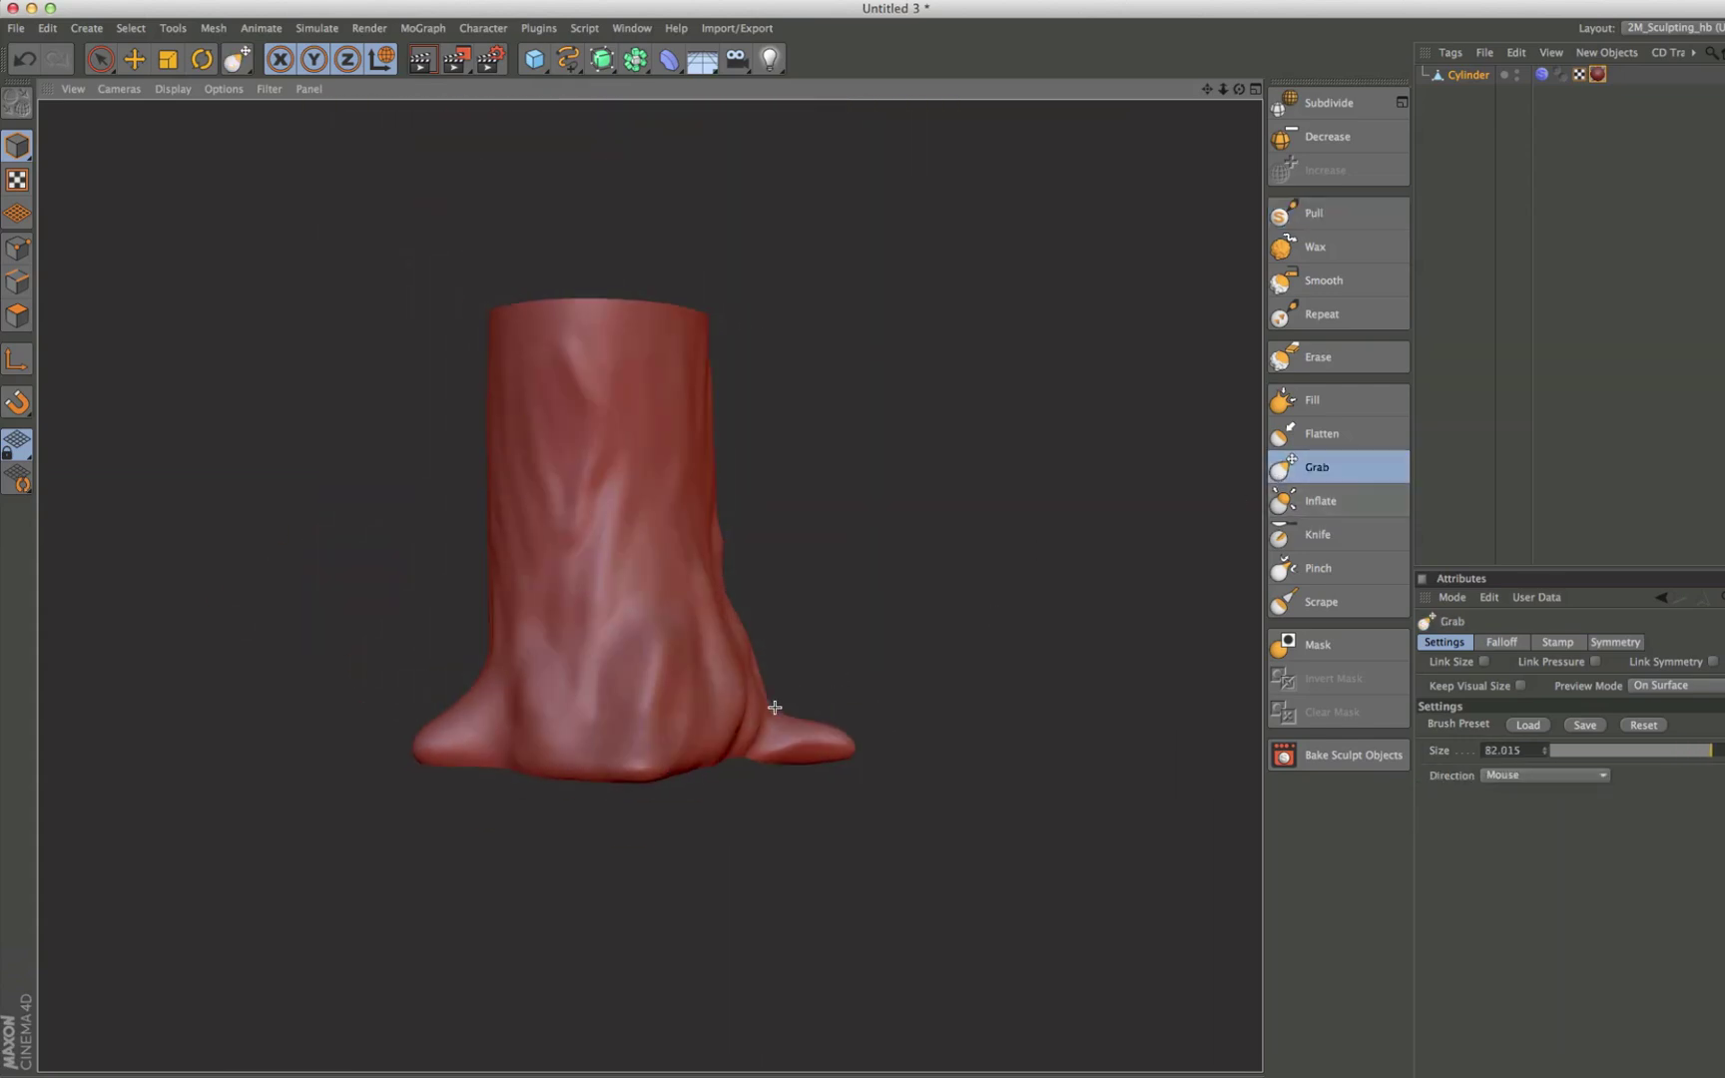
mouse_move(781, 687)
left_mouse_down("alt")
mouse_move(473, 628)
mouse_move(655, 566)
left_mouse_up("alt")
scroll(770, 635, "up", 3)
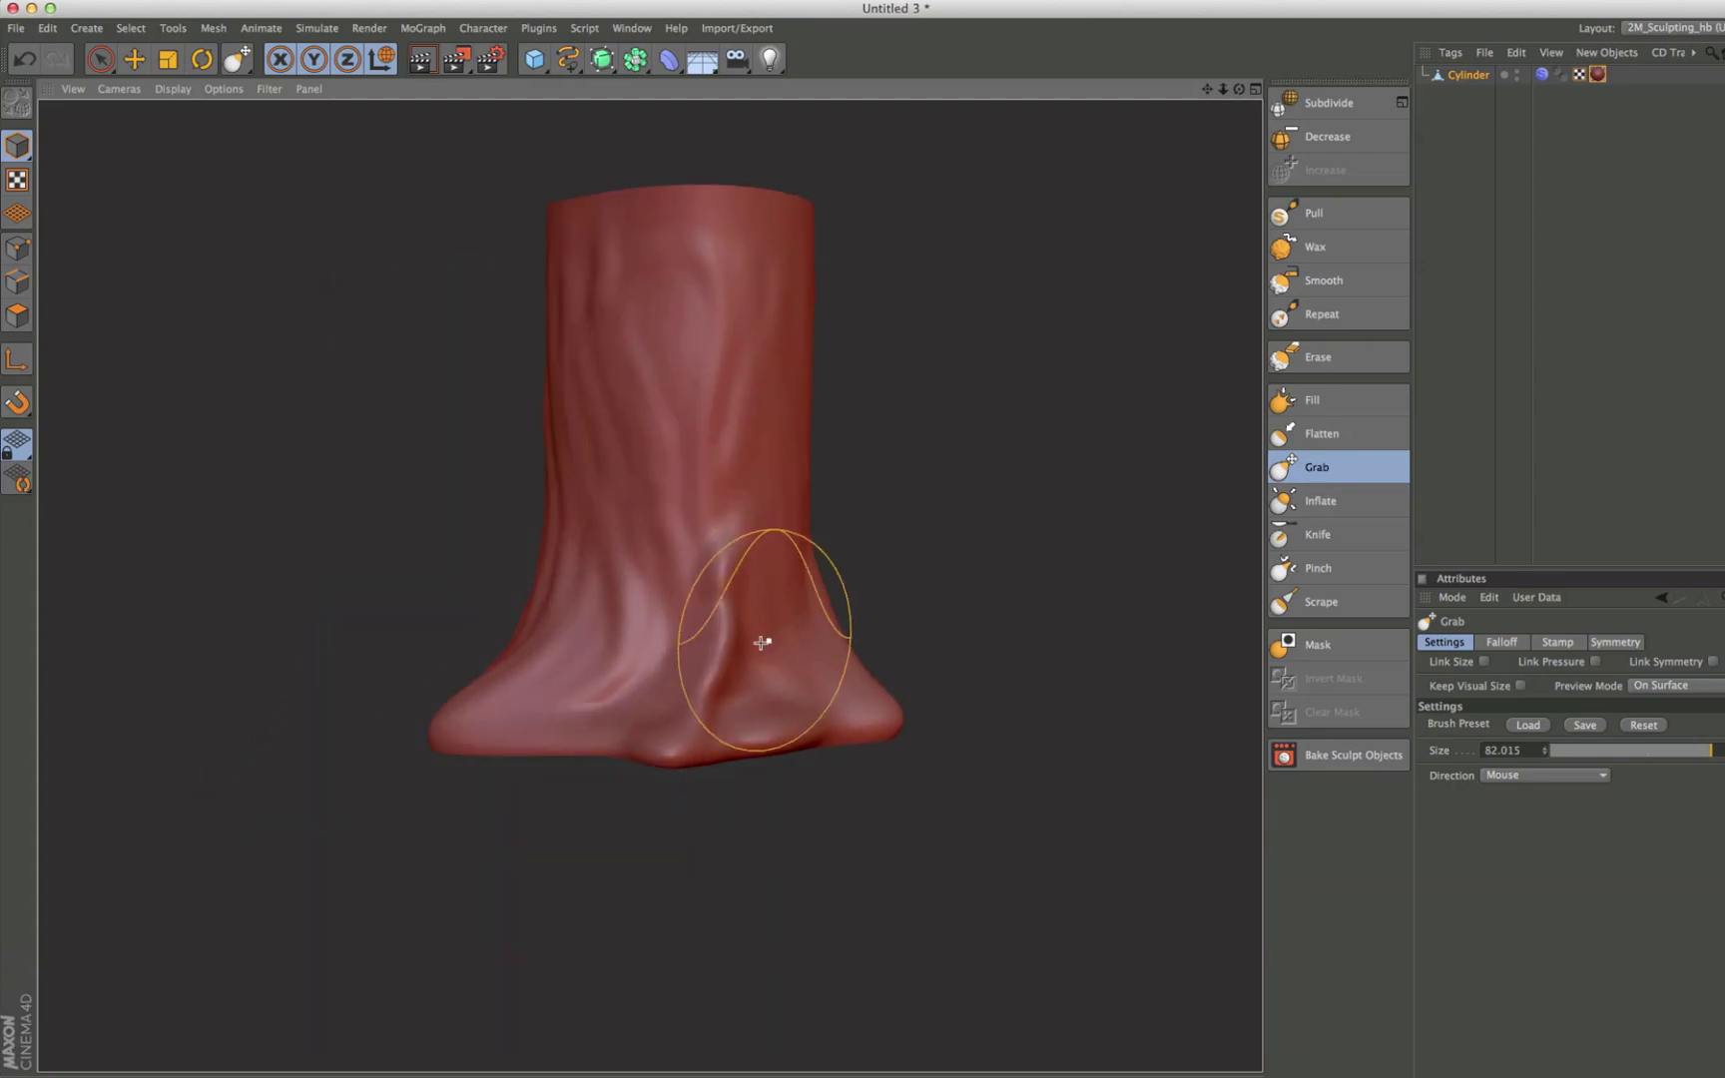
scroll(846, 627, "up", 1)
left_click_drag(846, 627, 862, 489, "alt")
scroll(862, 489, "down", 2)
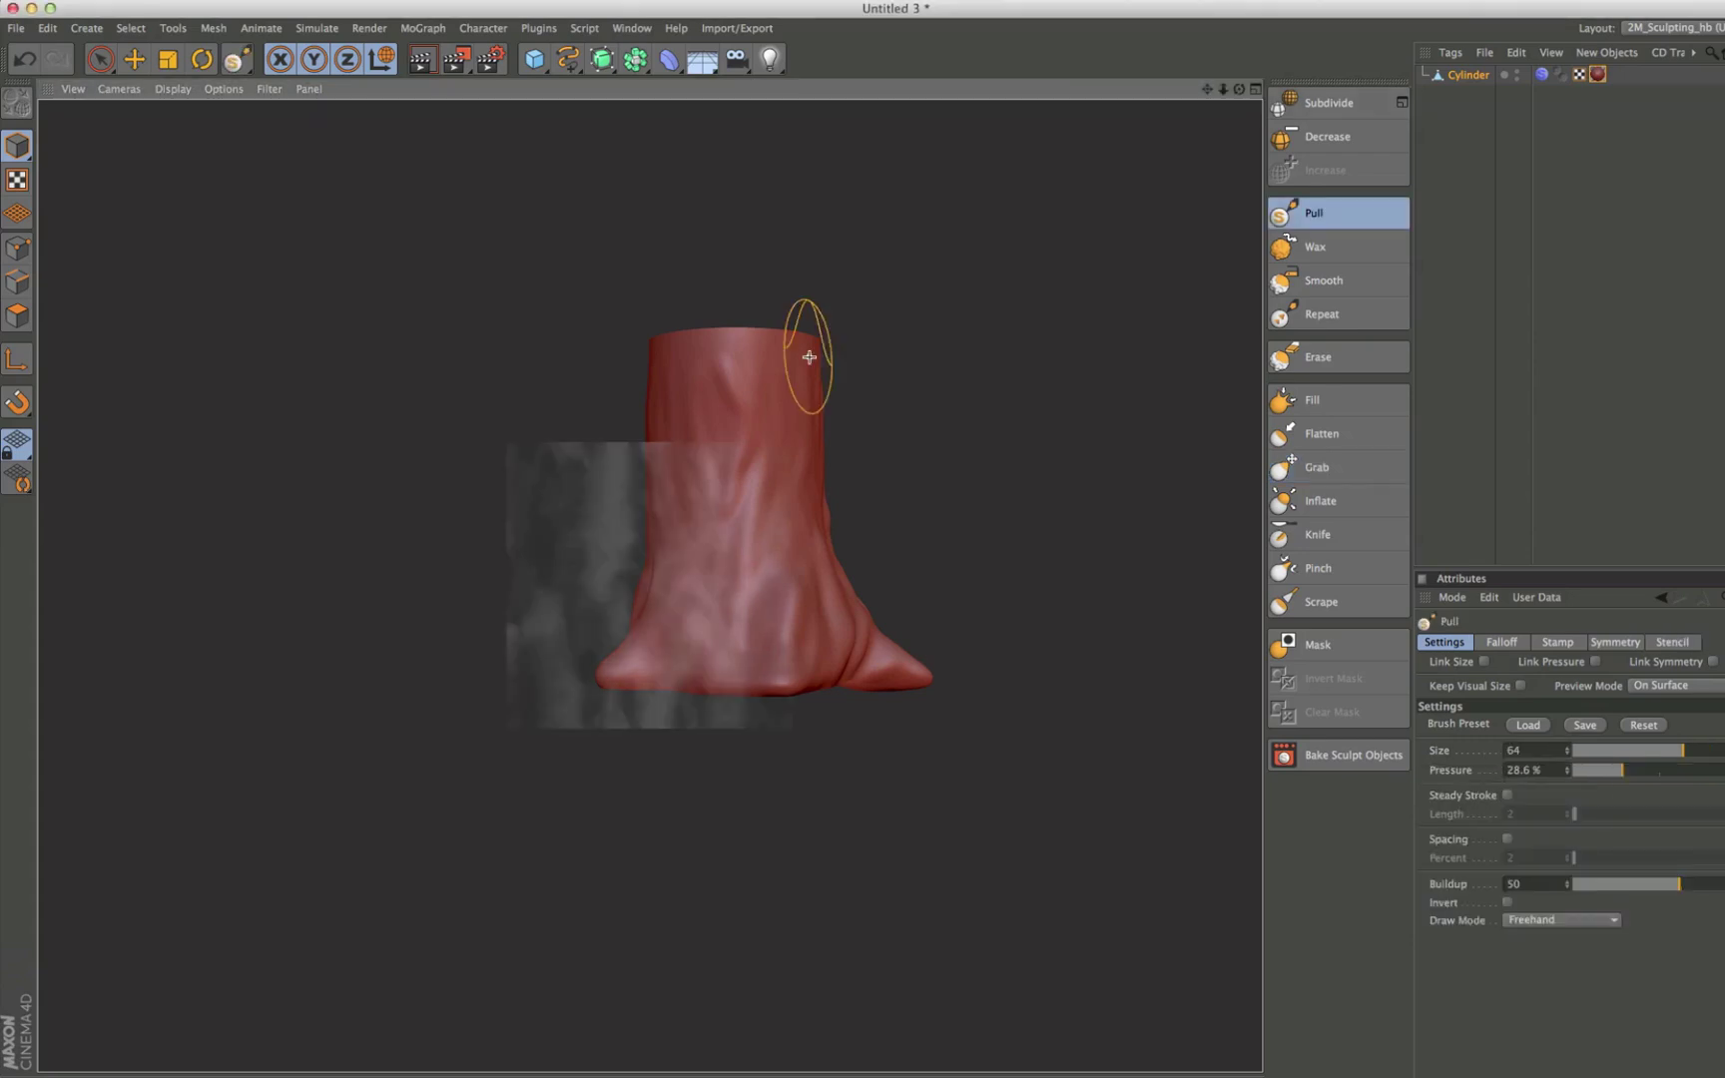
- Lay the new Cylinder.1 horizontally through the middle of the sculpted trunk
scroll(639, 599, "up", 2)
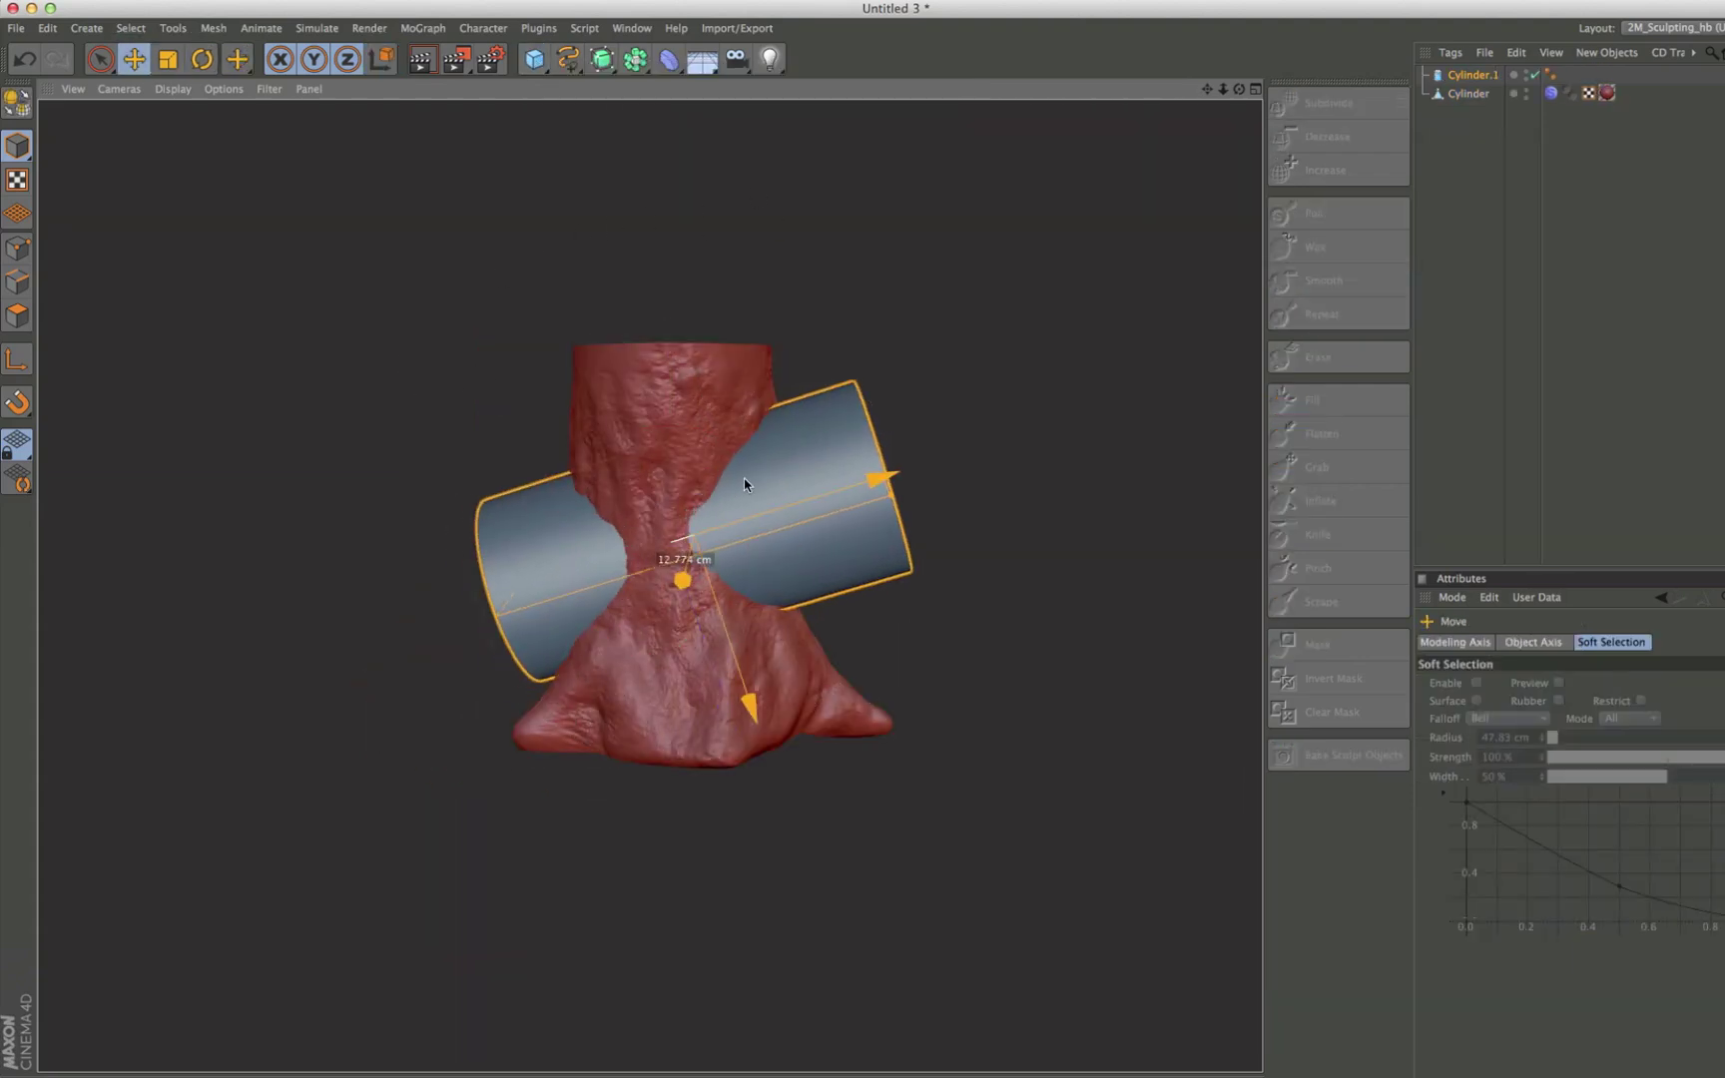
- Shrink Cylinder.1 to about 43.5% and extrude its tip edge loop into a longer, bent branch
key("t")
left_click_drag(759, 599, 564, 613)
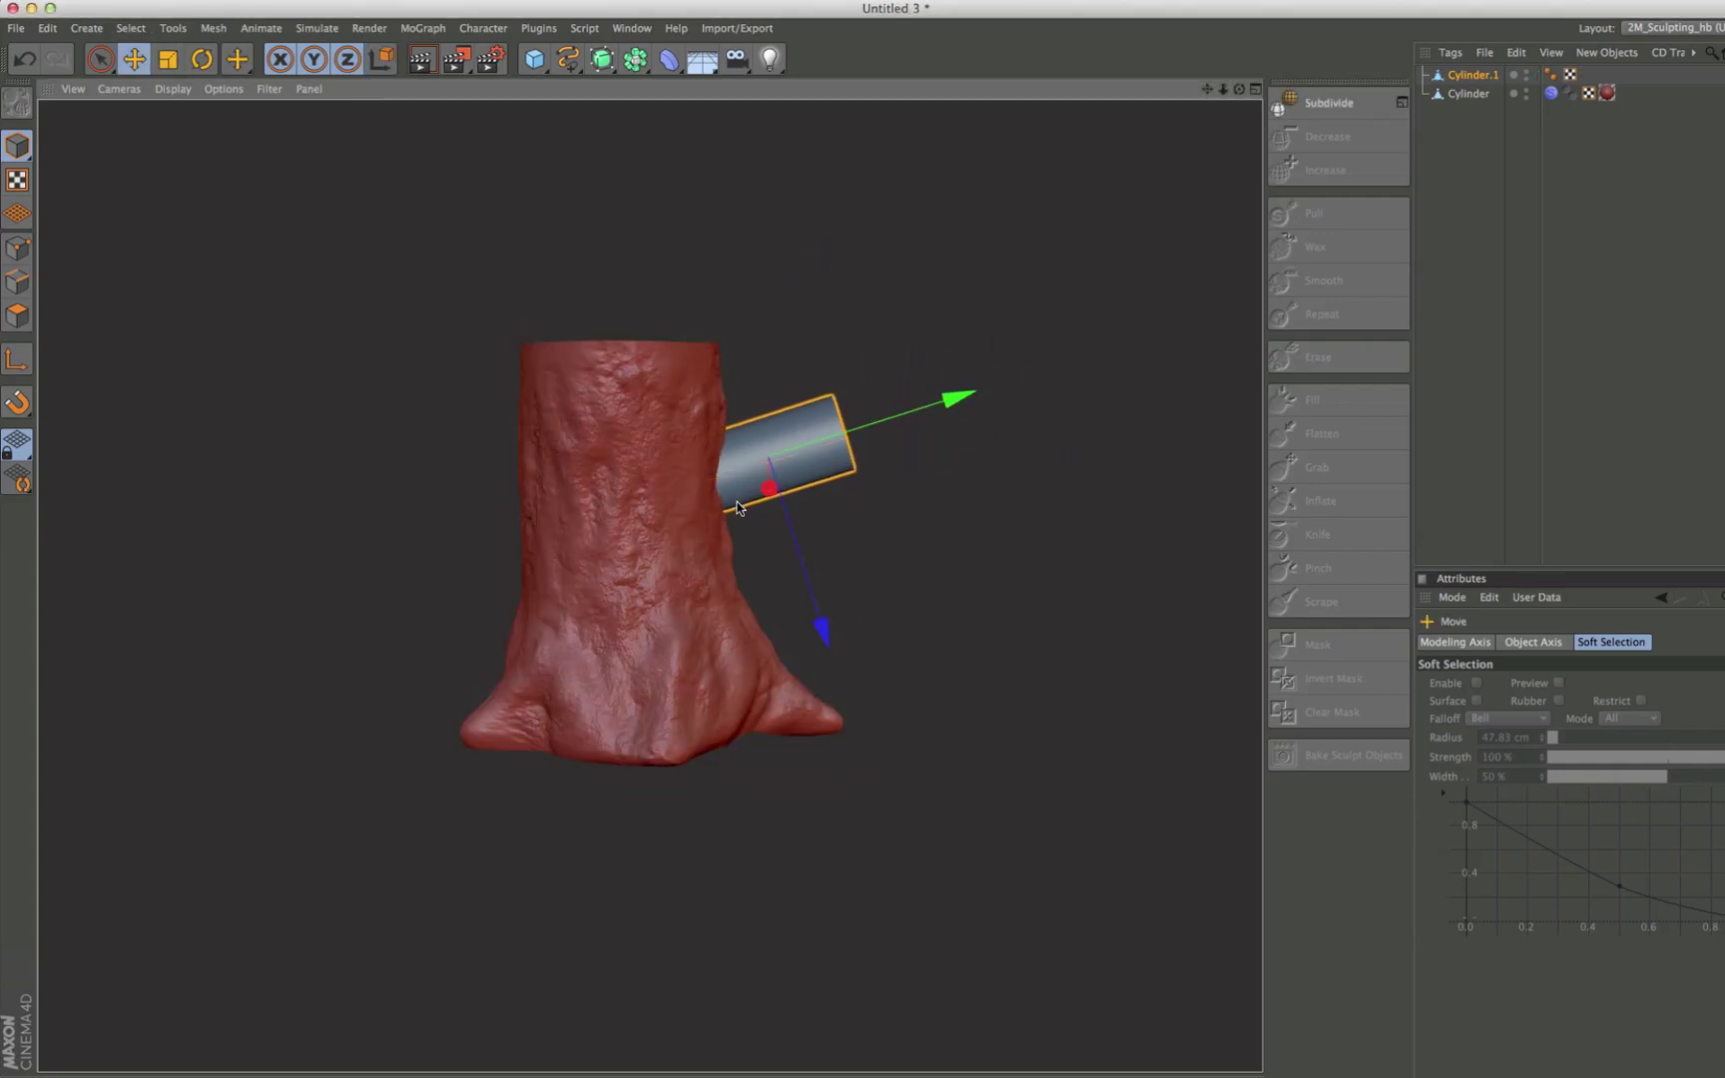
key("u")
key("m")
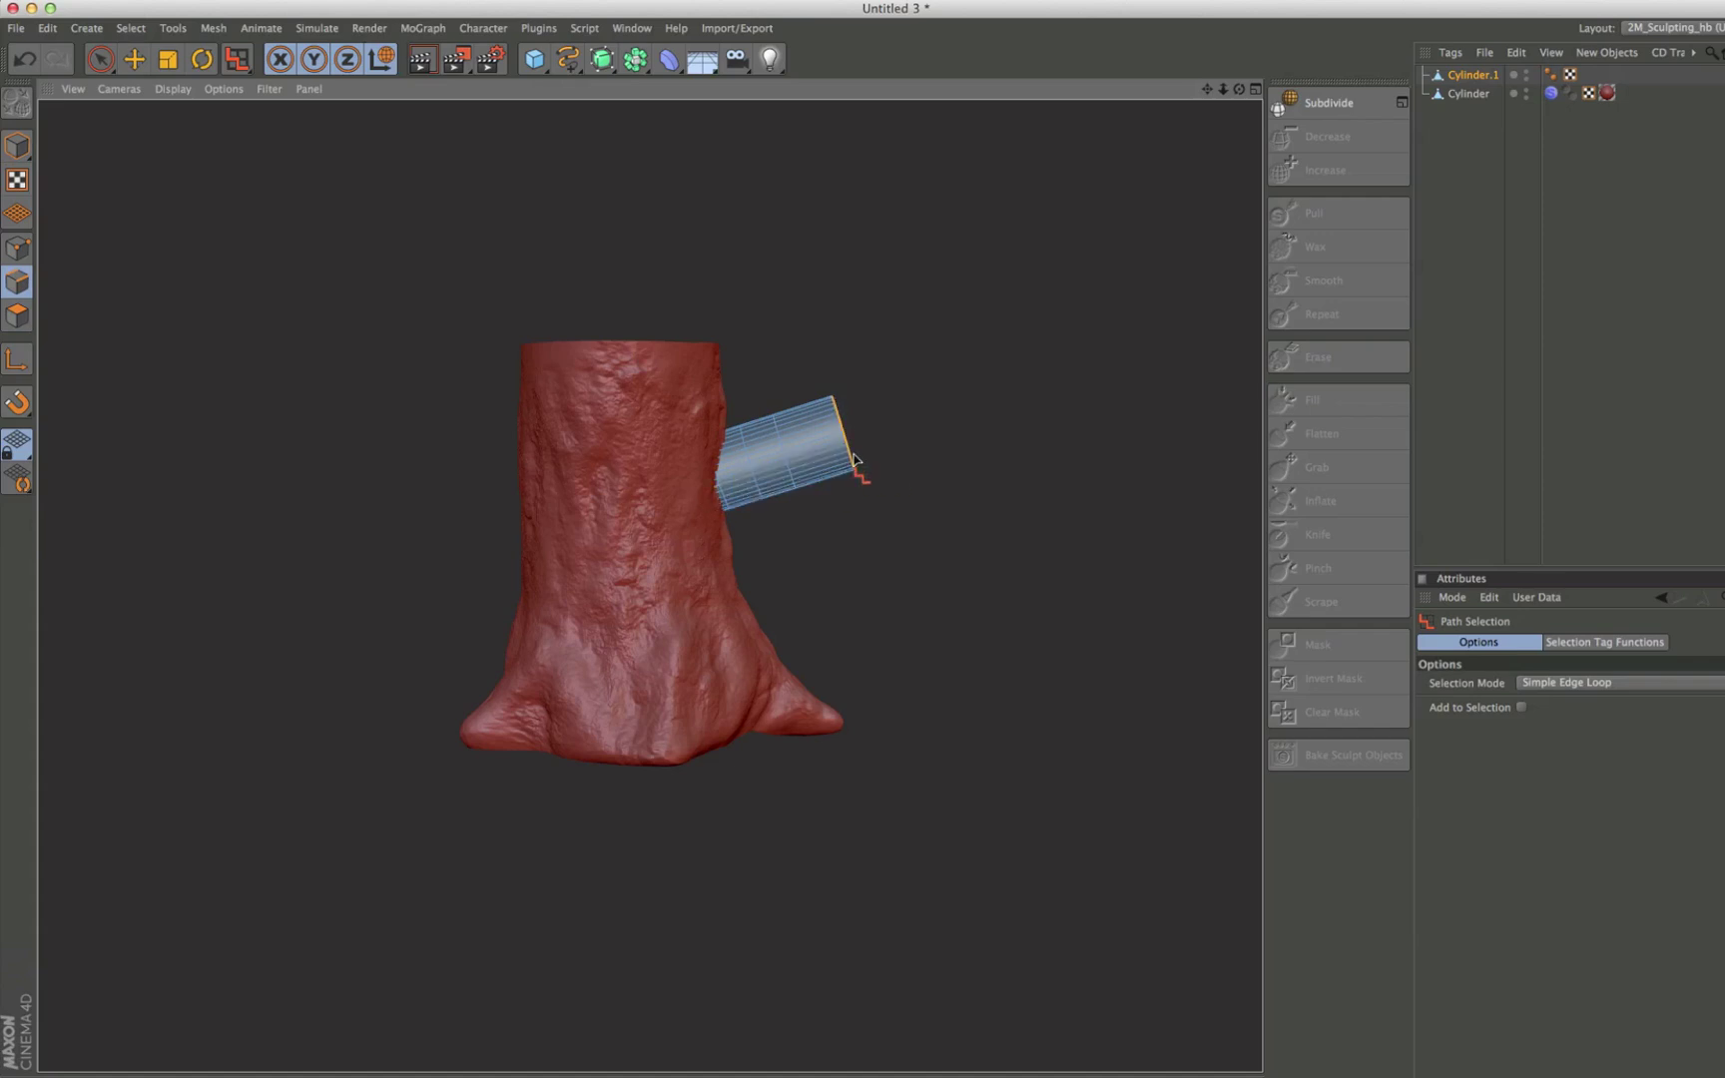
left_click(854, 459)
key("e")
left_click_drag(916, 446, 973, 387, "ctrl")
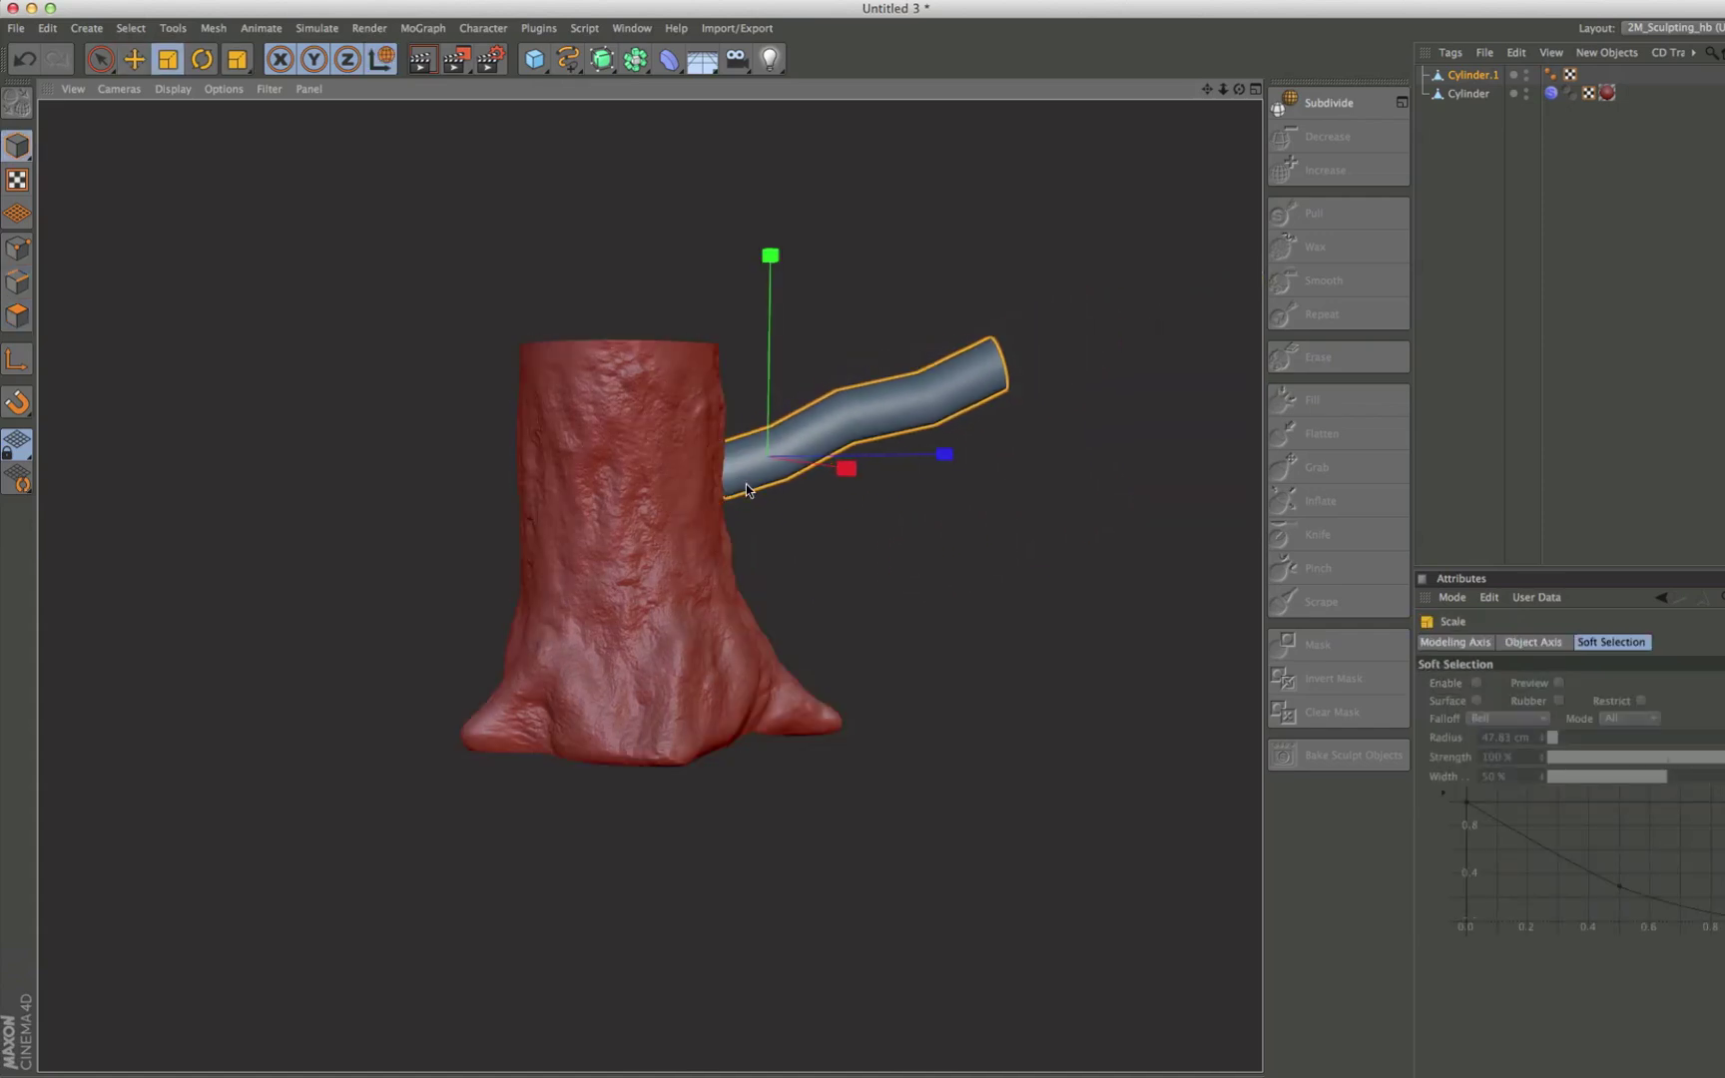
- Push the branch's base edge loop into the trunk
key("u")
key("m")
scroll(705, 504, "up", 3)
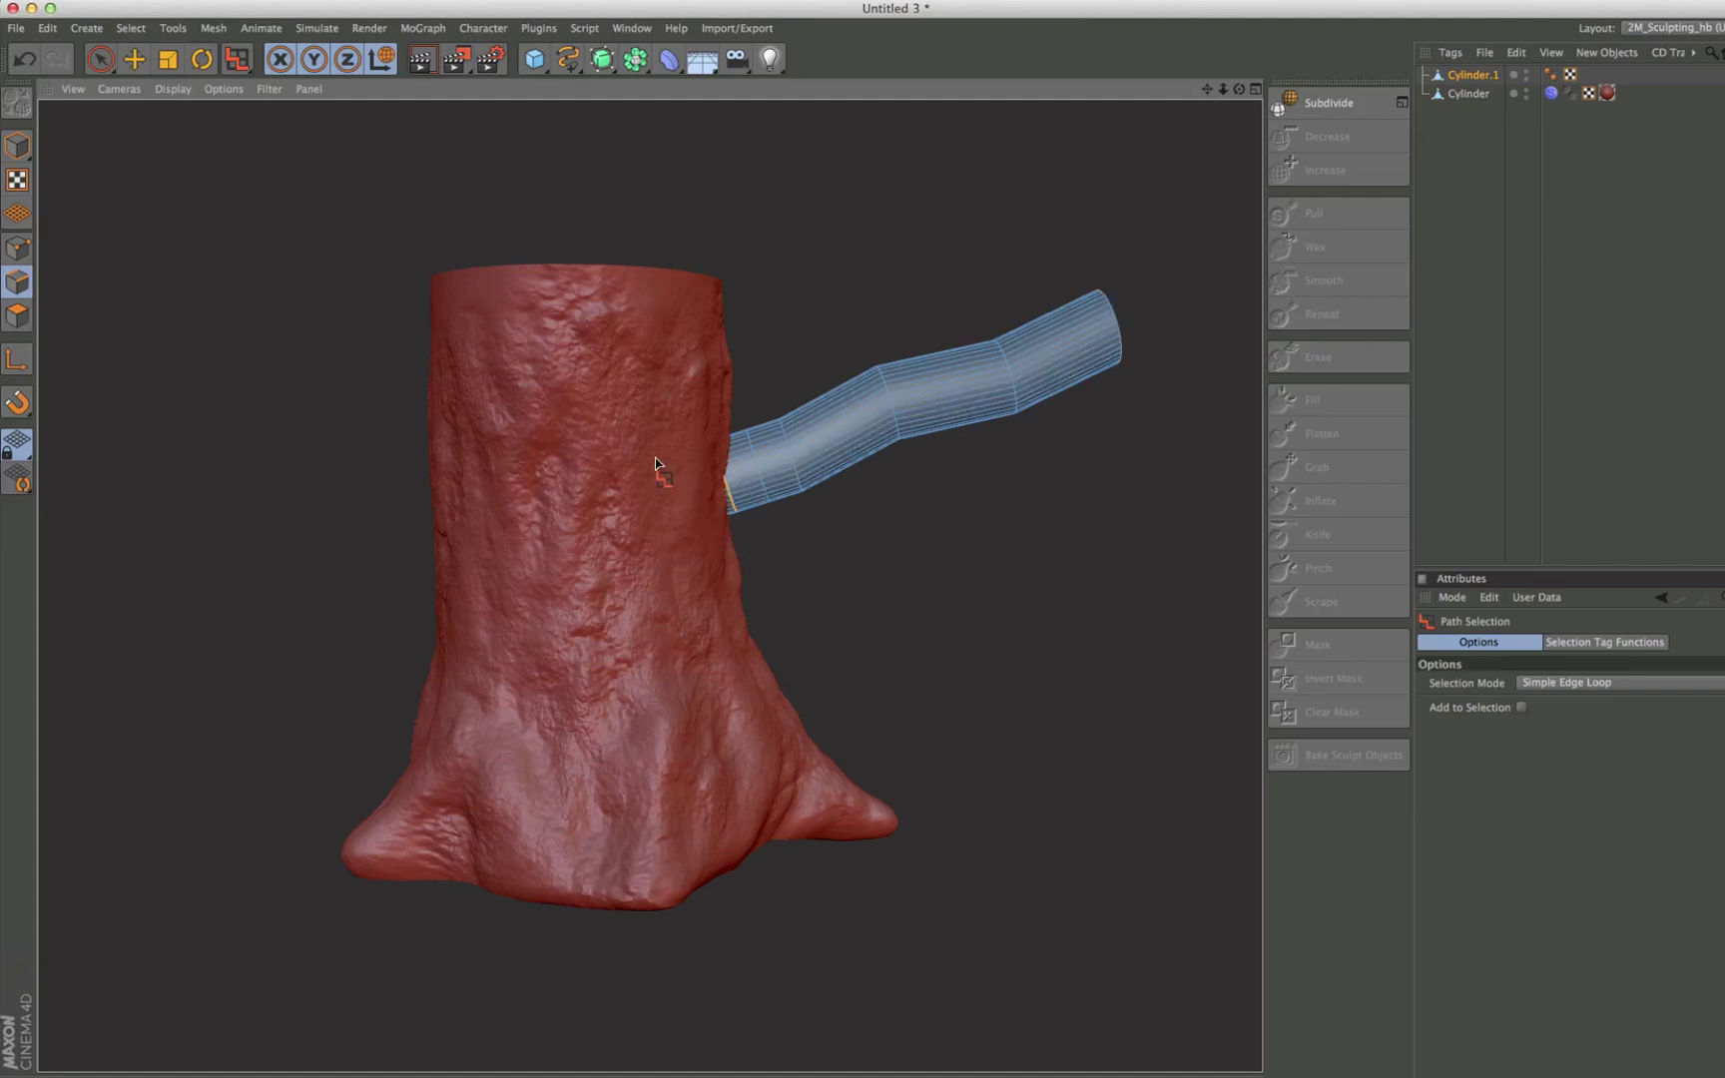
key("e")
left_click_drag(736, 362, 644, 464)
- Fill-select the whole branch surface
key("u")
key("f")
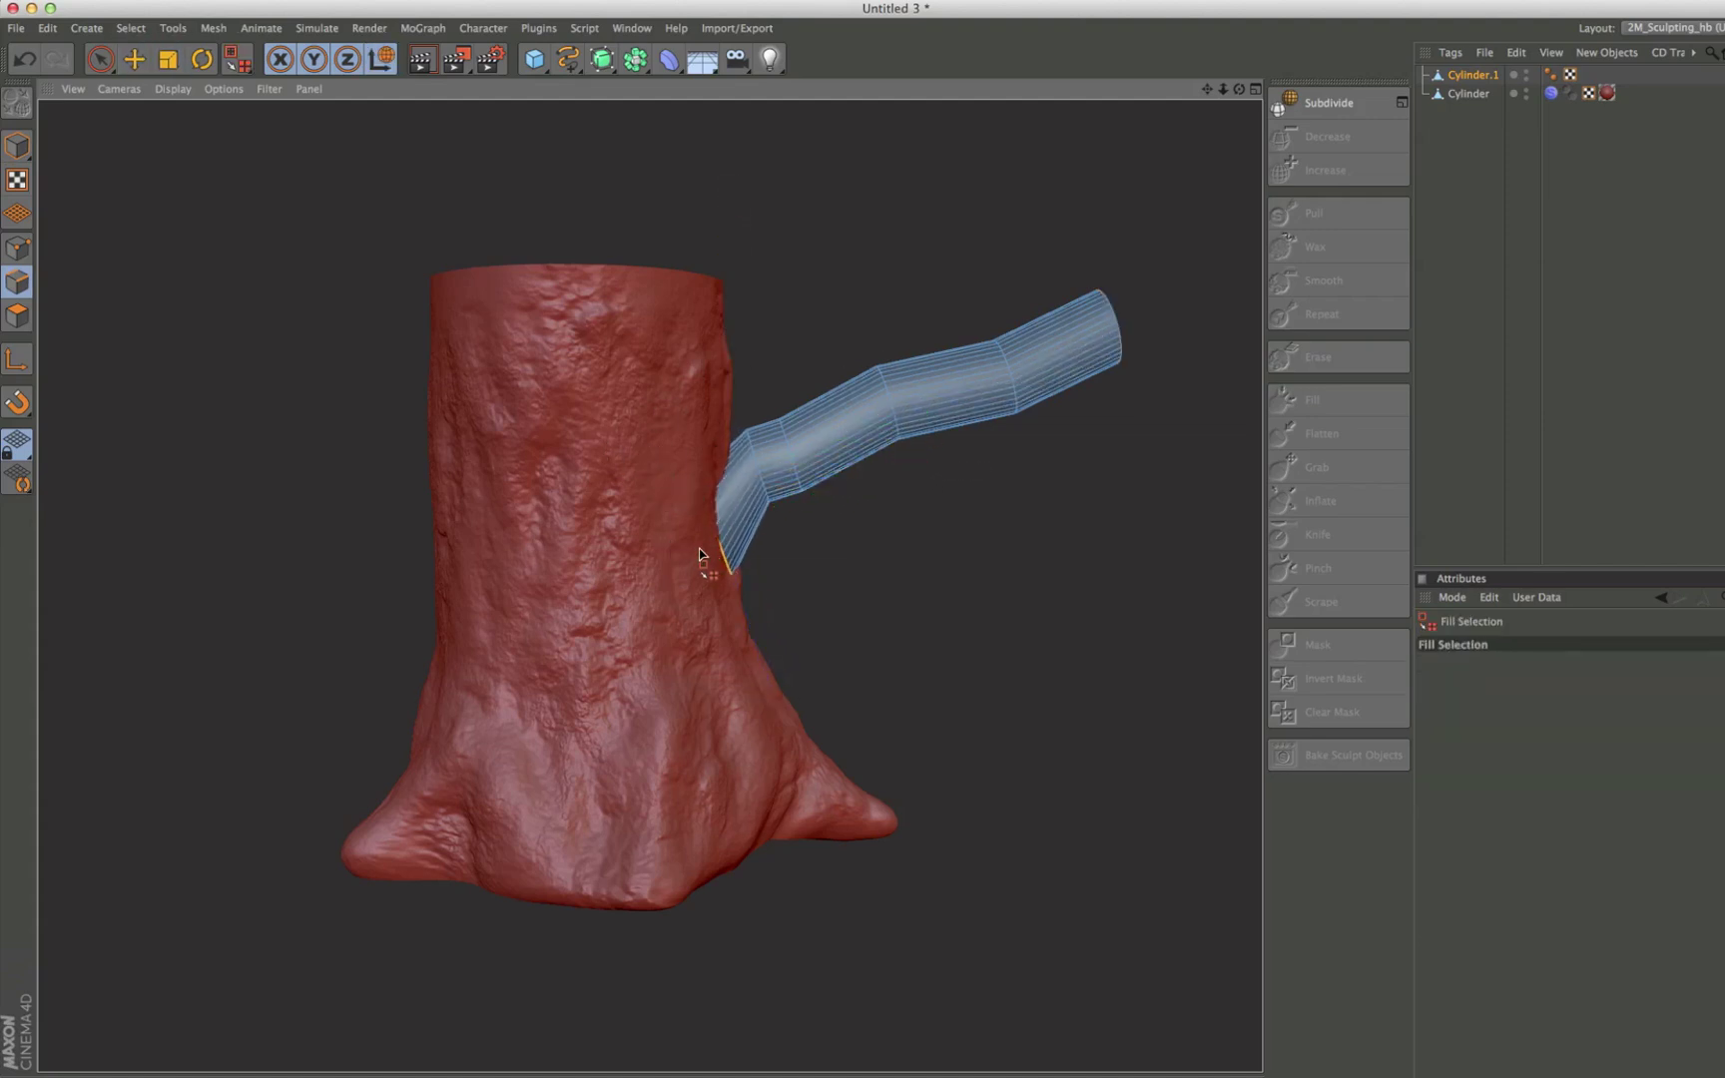
scroll(711, 557, "up", 3)
left_click(751, 493)
scroll(739, 481, "down", 3)
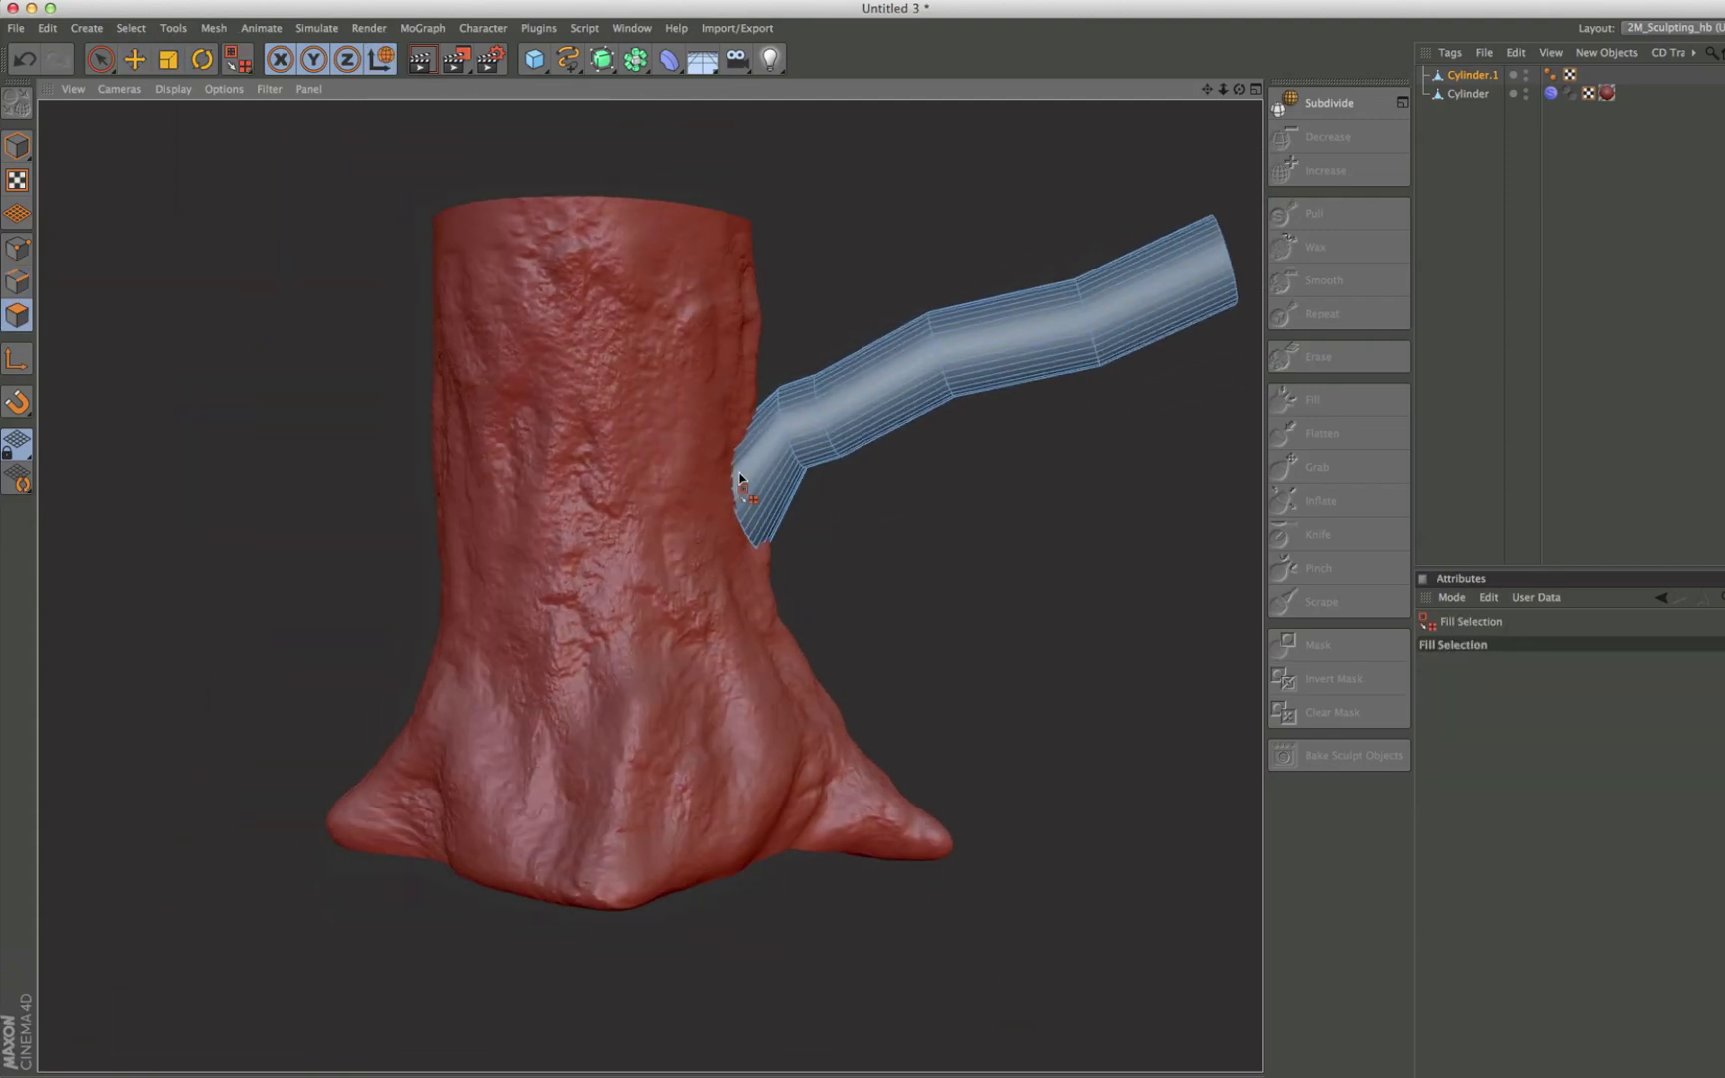
scroll(829, 431, "up", 1)
key("k")
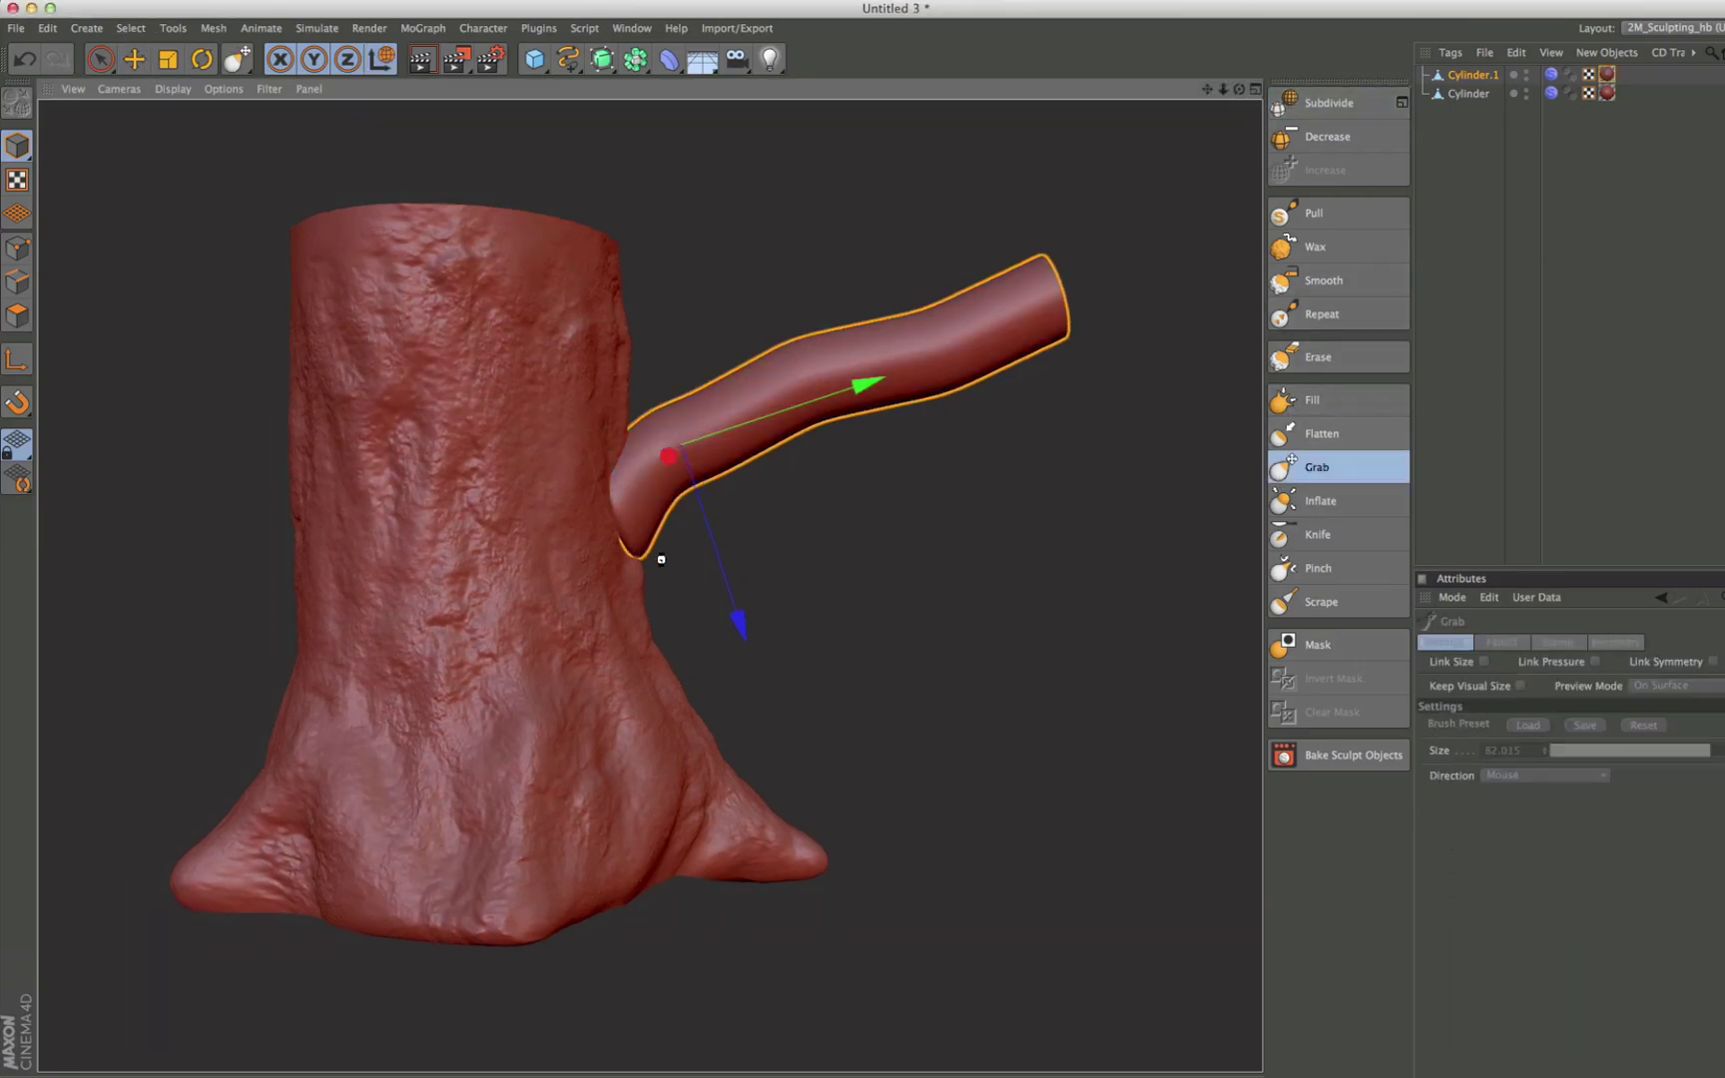
- Inflate the branch at brush size about 130 and pressure 83%, then grab its tip up and right
mouse_move(654, 479)
left_mouse_down("alt")
mouse_move(732, 539)
mouse_move(832, 525)
mouse_move(994, 559)
mouse_move(998, 539)
left_mouse_up("alt")
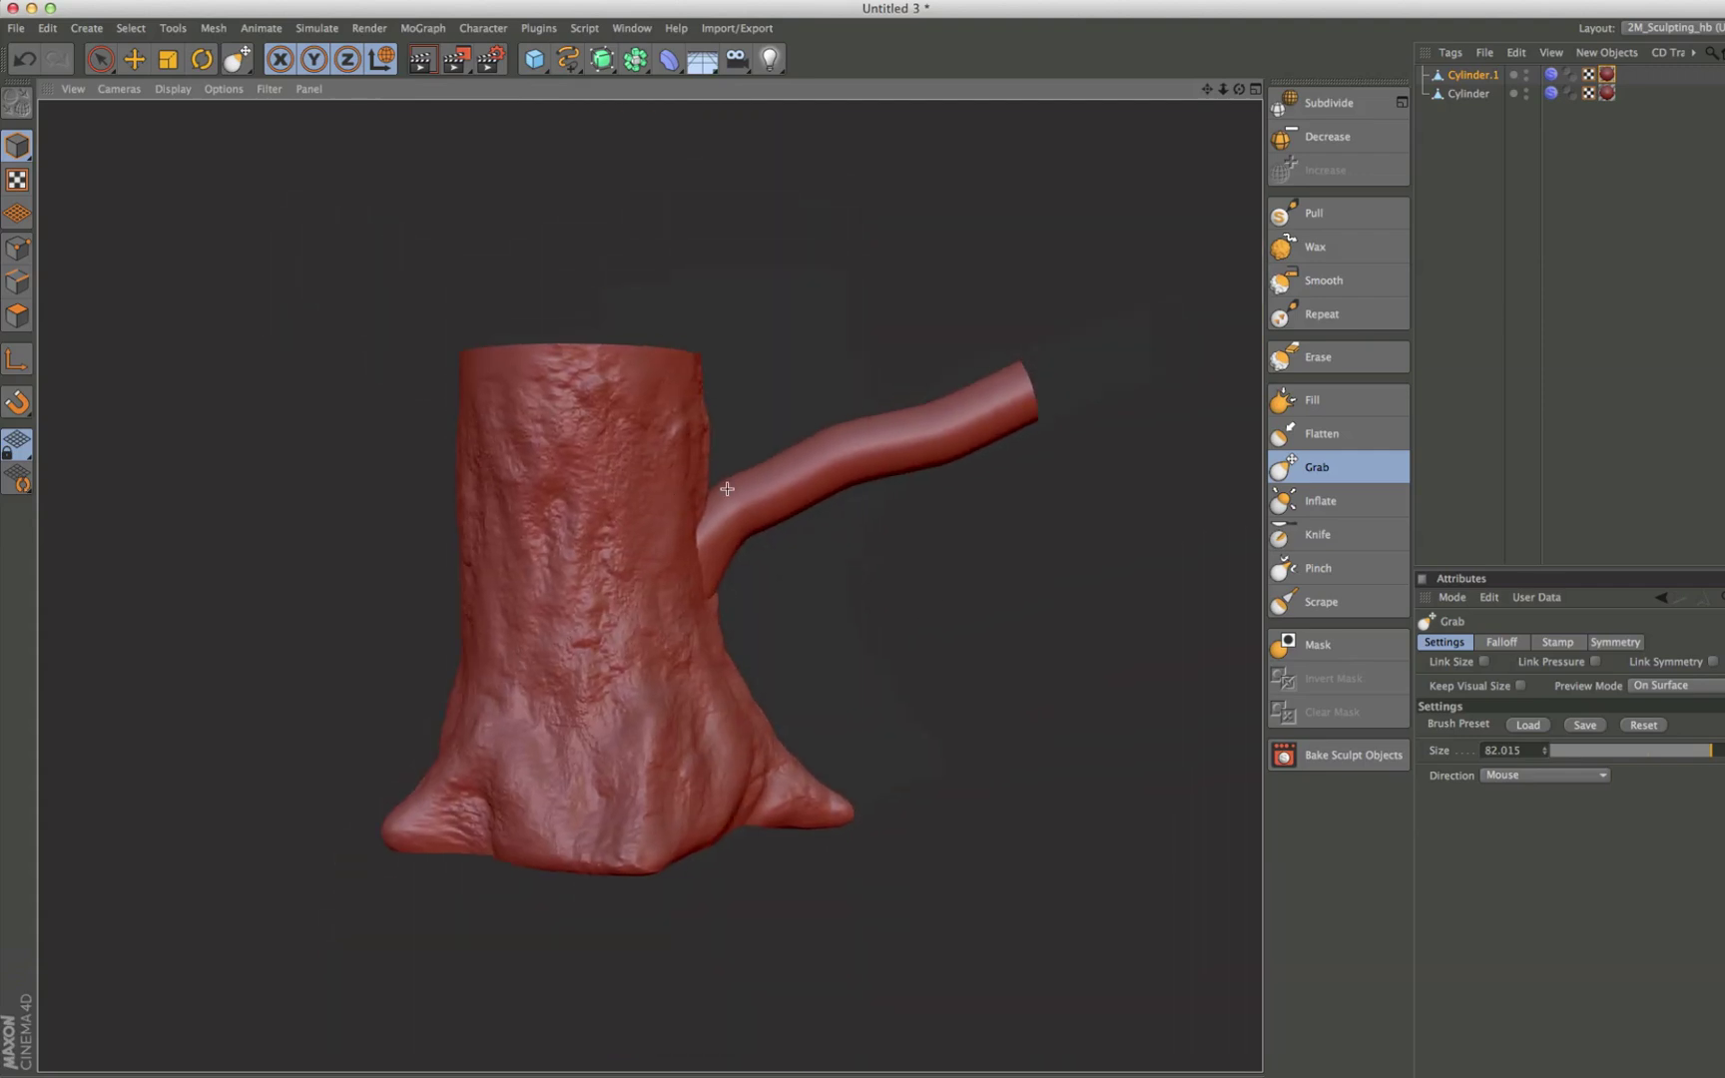
left_click(1320, 501)
middle_click_drag(919, 444, 1000, 403)
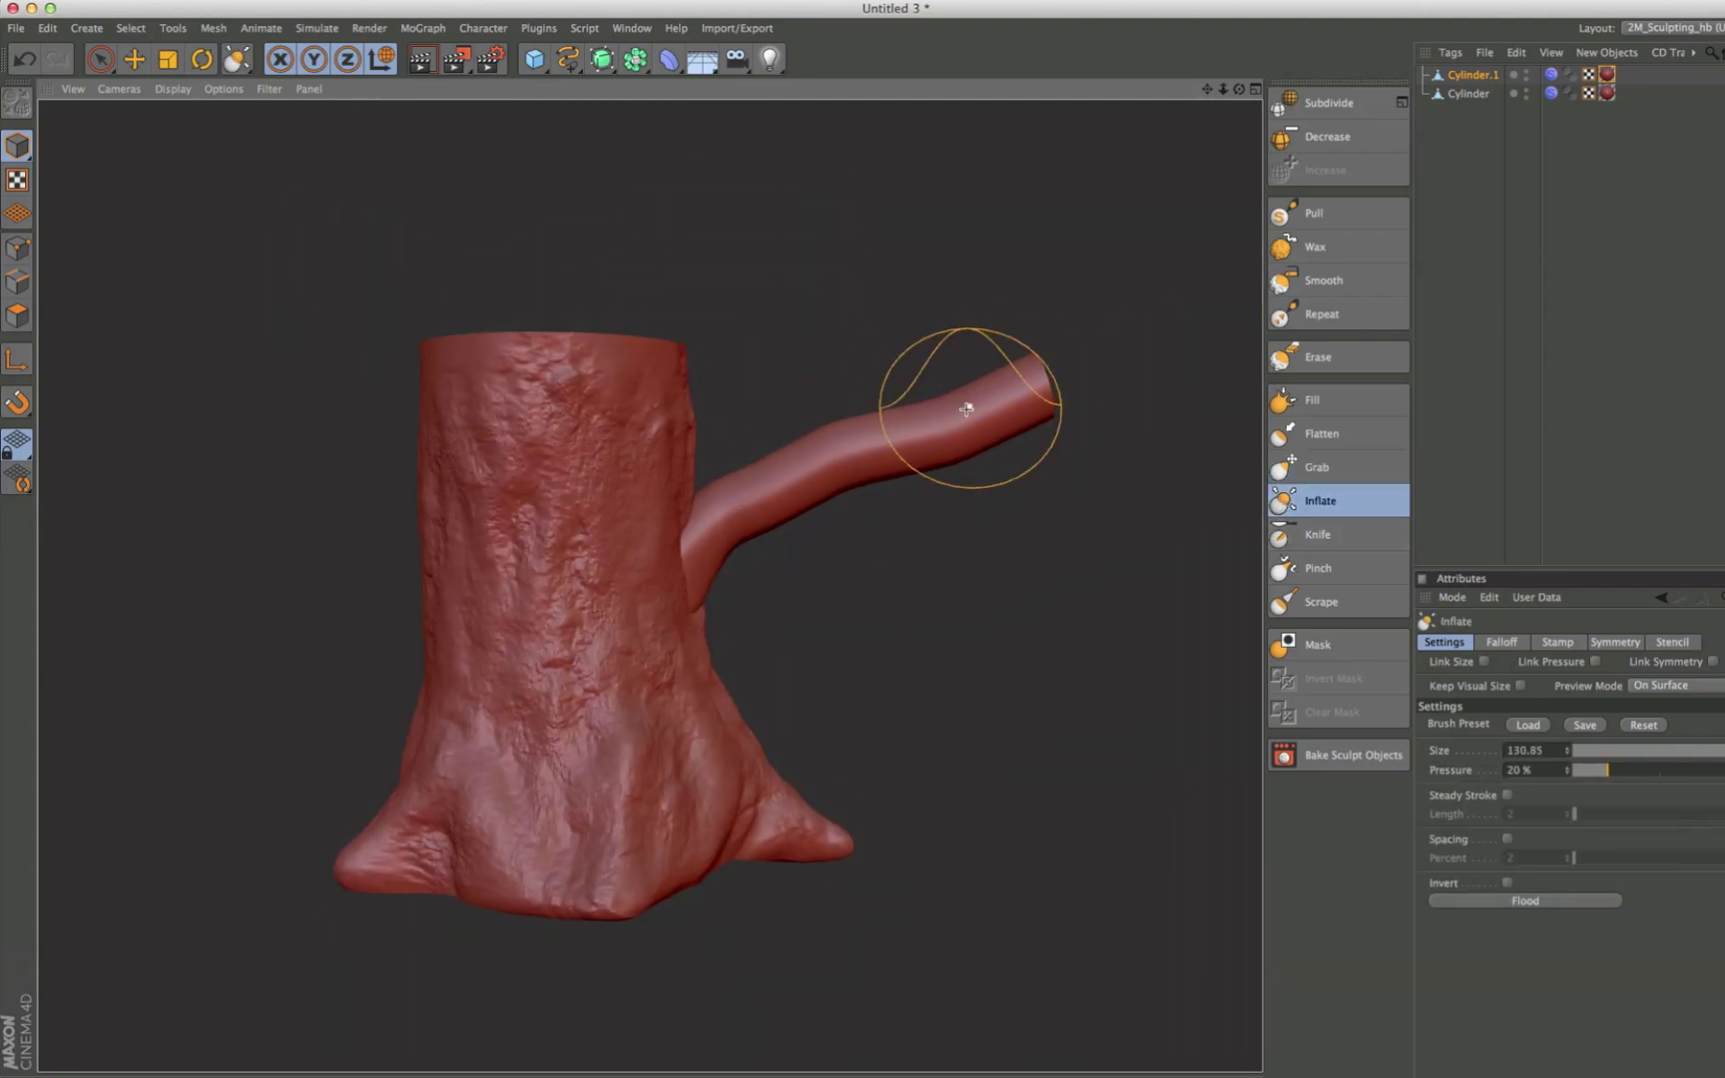
left_click_drag(966, 408, 952, 374, "alt")
middle_click_drag(952, 373, 961, 343)
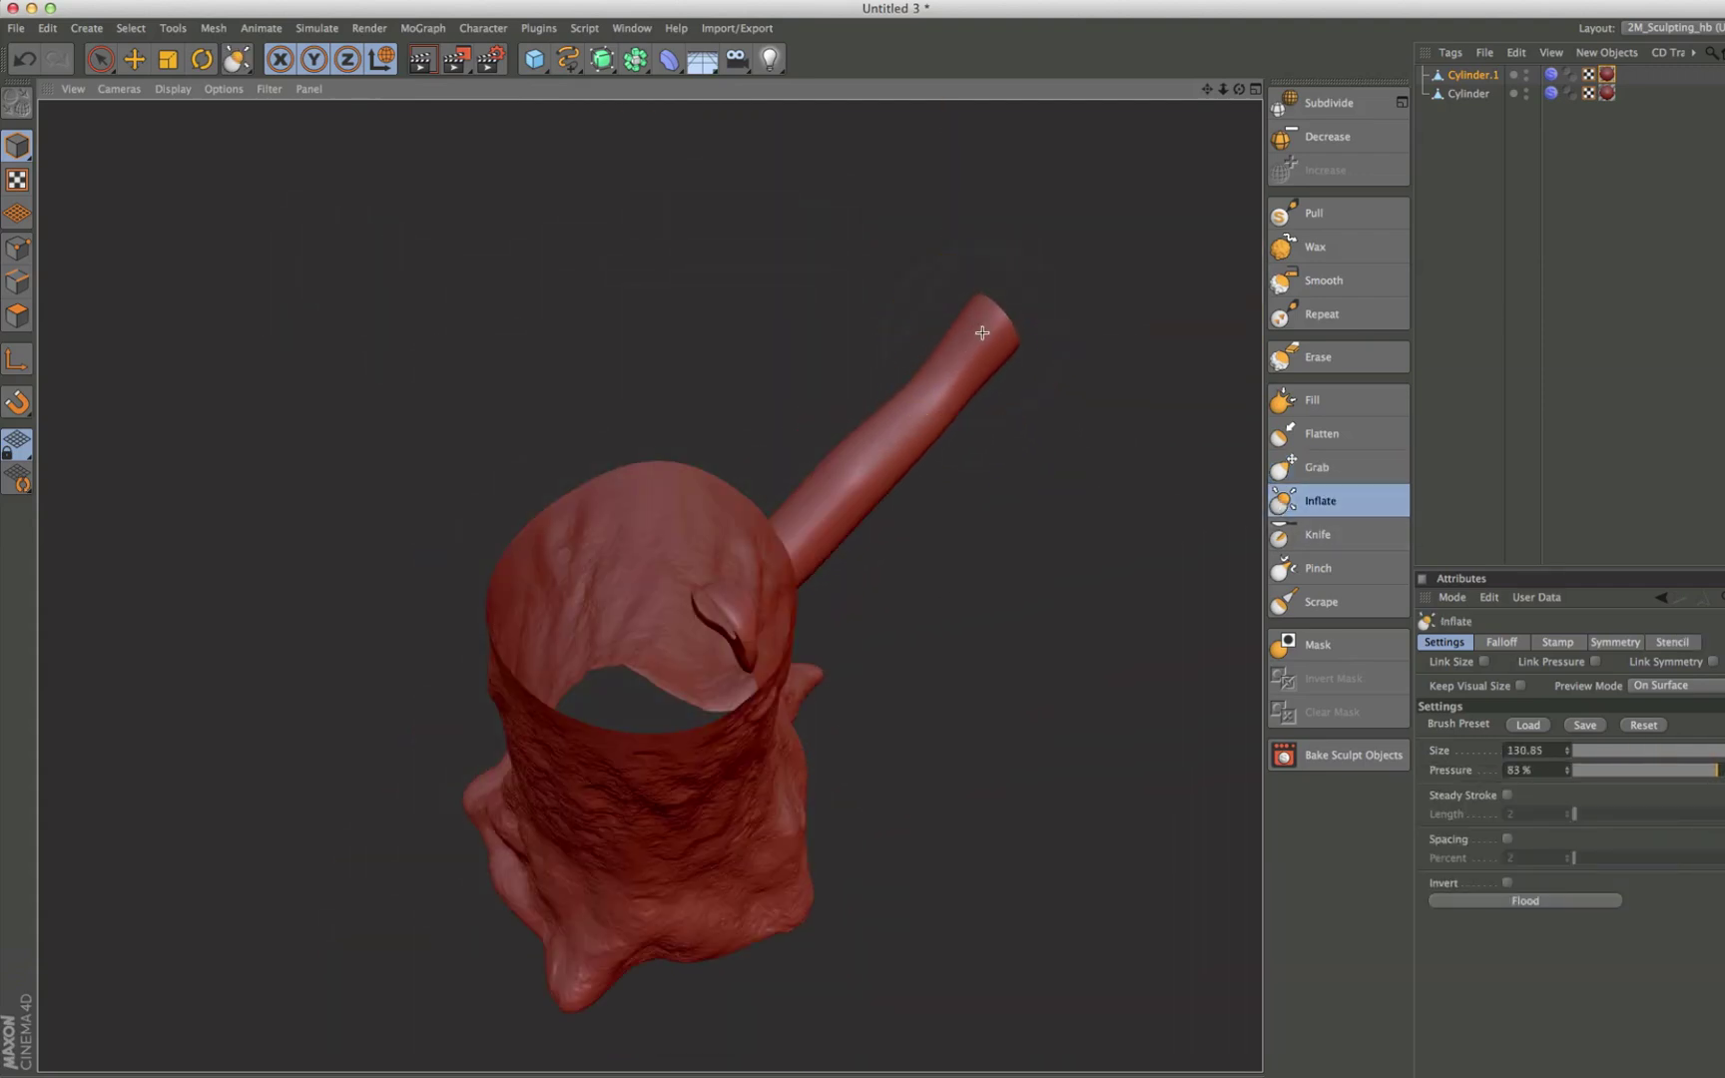
left_click_drag(870, 470, 1065, 451, "alt")
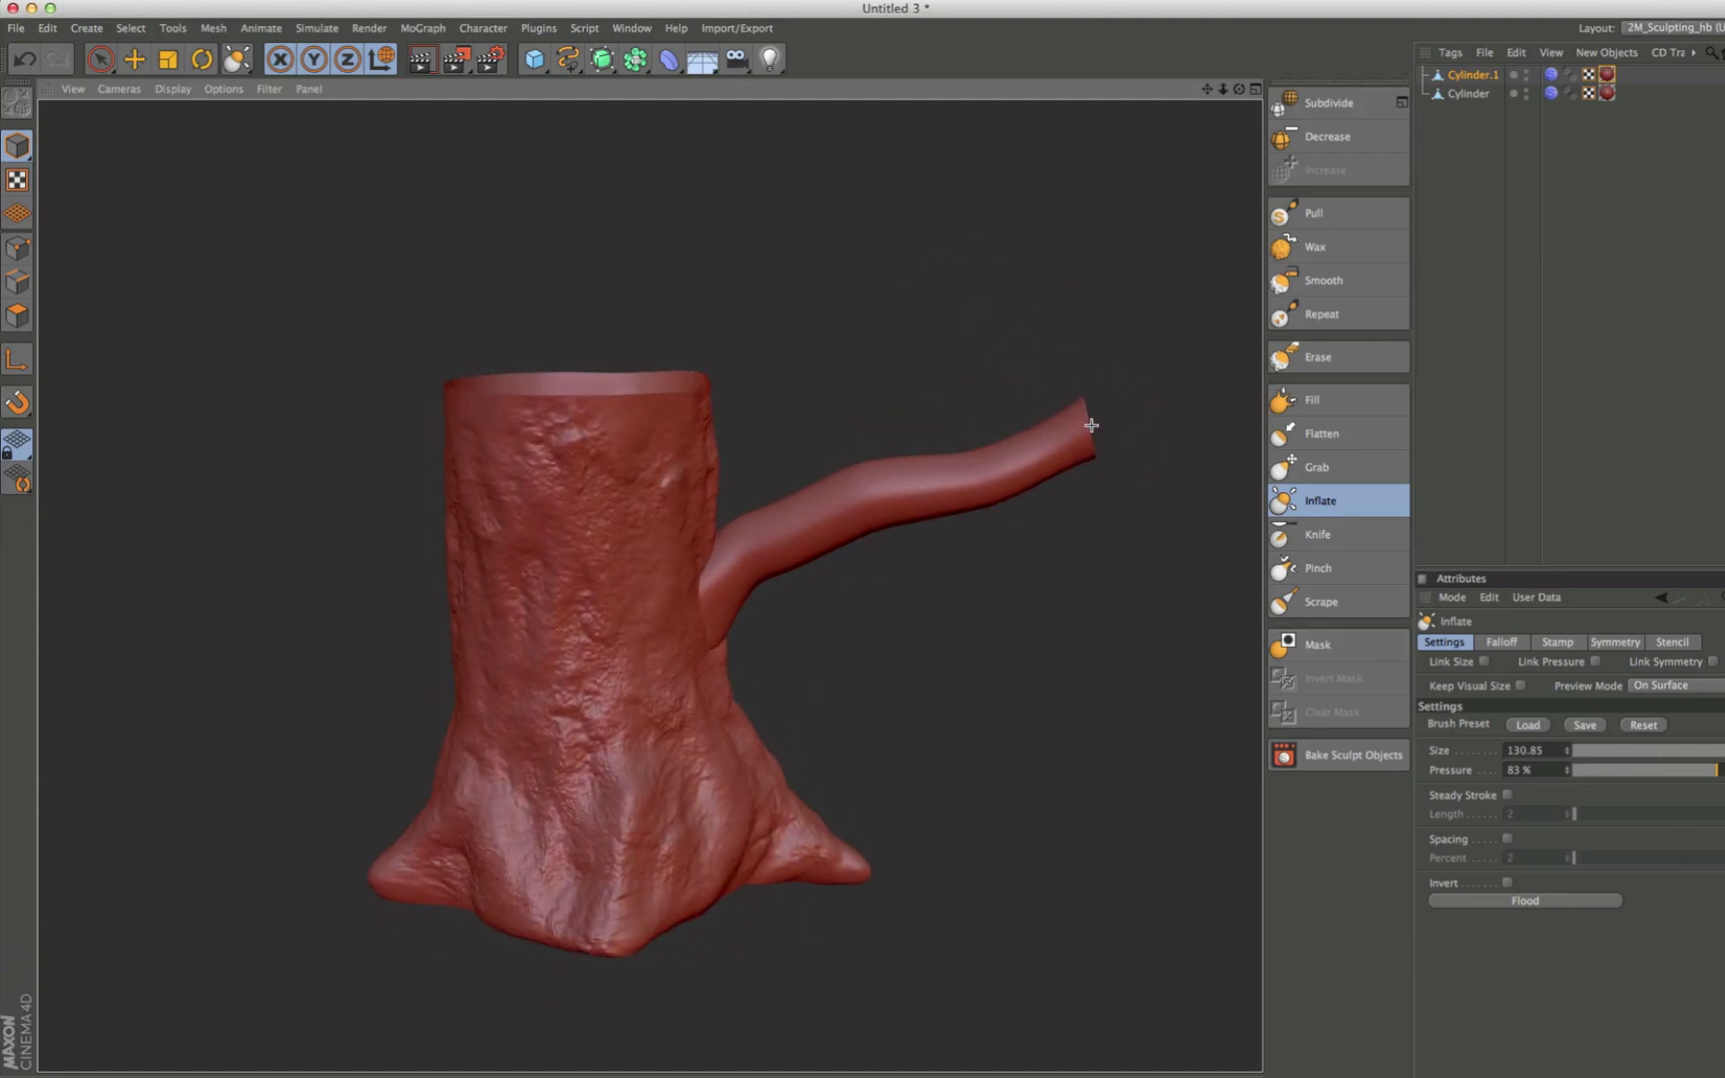
left_click(1317, 466)
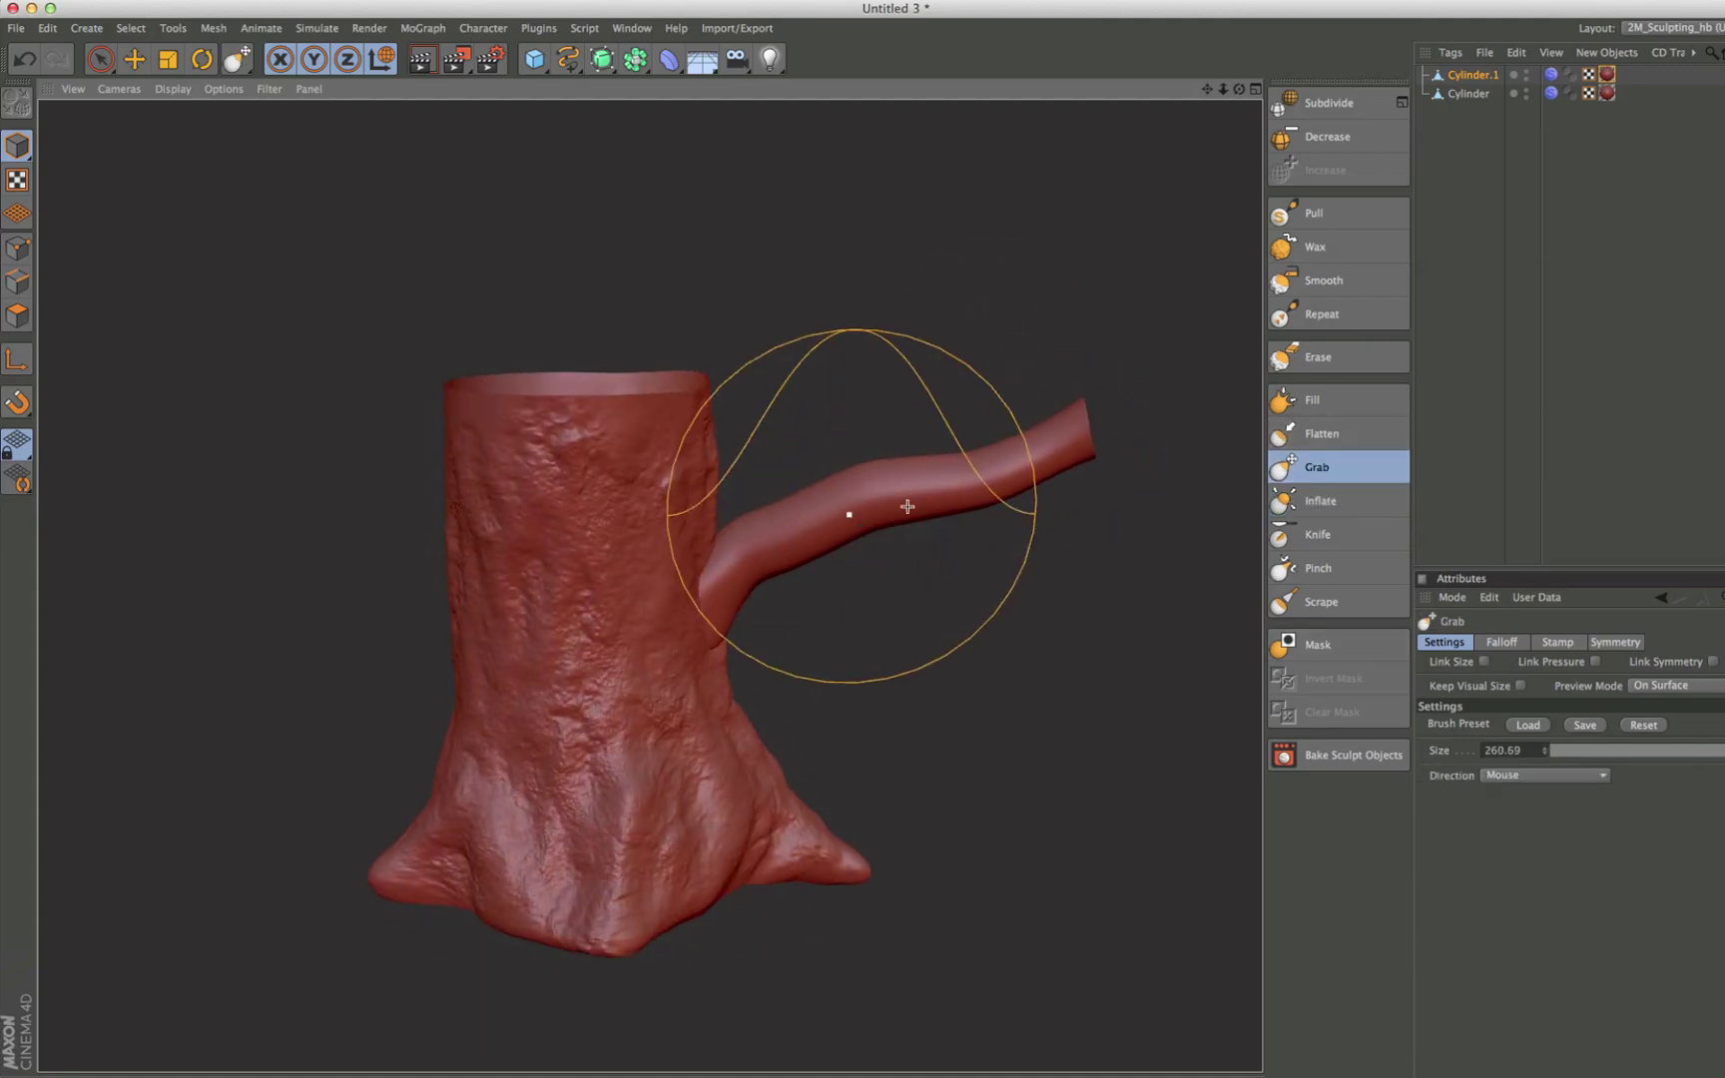
mouse_move(908, 500)
left_mouse_down()
mouse_move(916, 467)
mouse_move(1002, 465)
mouse_move(1009, 439)
left_mouse_up()
mouse_move(866, 472)
left_mouse_down()
mouse_move(870, 454)
mouse_move(970, 450)
left_mouse_up()
- Pull bark-like ridges along the branch at brush size about 93–153 and pressure 98.6%
left_click(1314, 212)
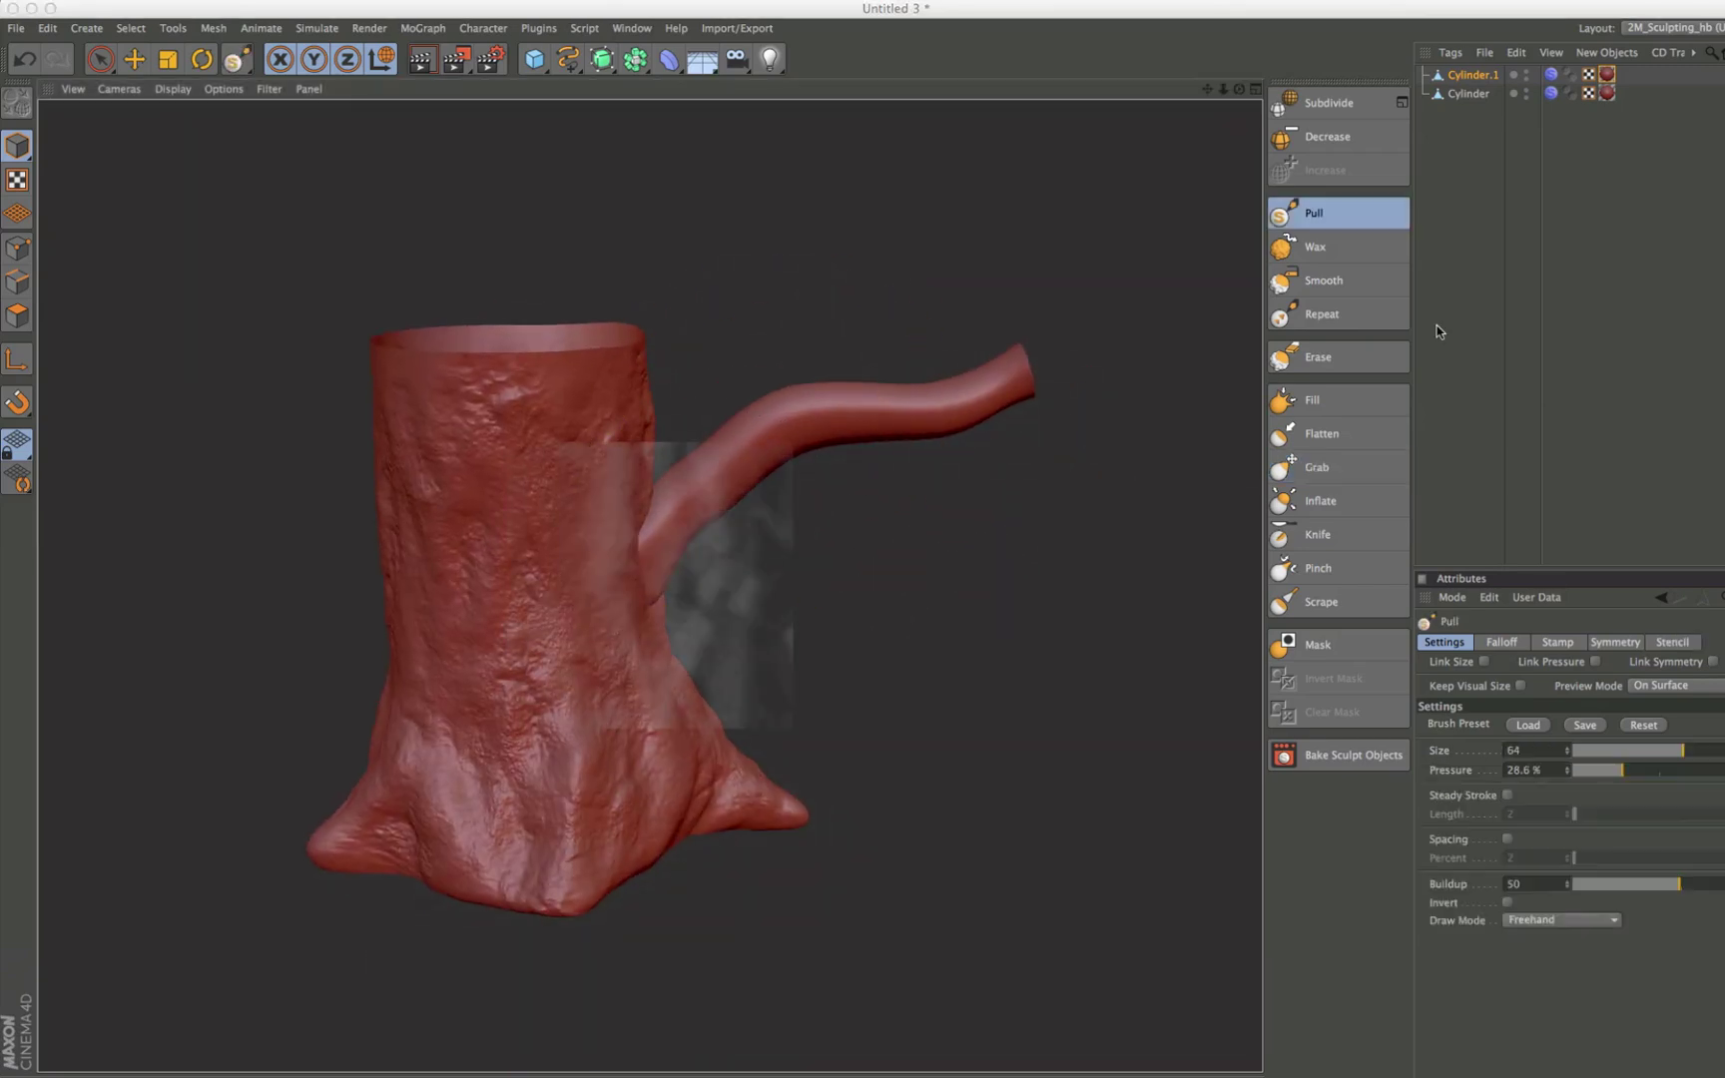
mouse_move(819, 559)
left_mouse_down("alt")
mouse_move(901, 609)
mouse_move(593, 540)
left_mouse_up("alt")
scroll(593, 539, "up", 3)
middle_click_drag(579, 559, 623, 486)
left_click_drag(665, 565, 682, 486, "alt")
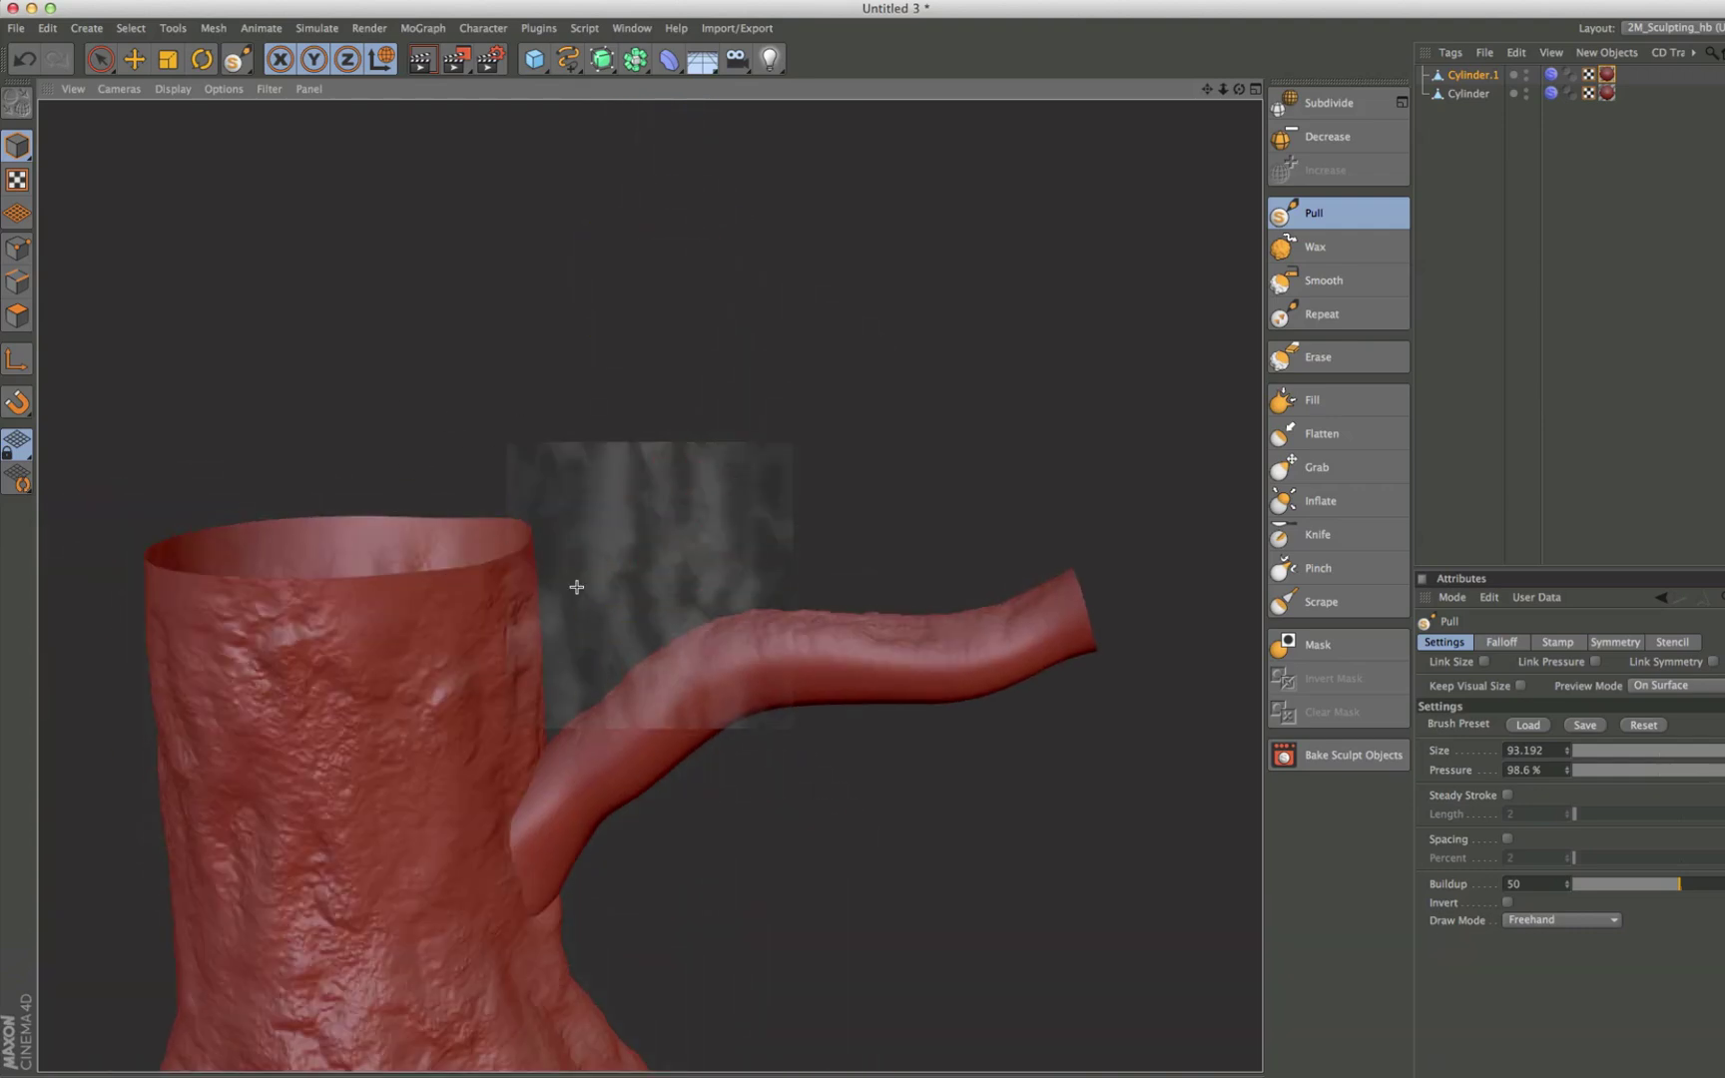
left_click_drag(571, 585, 634, 498, "alt")
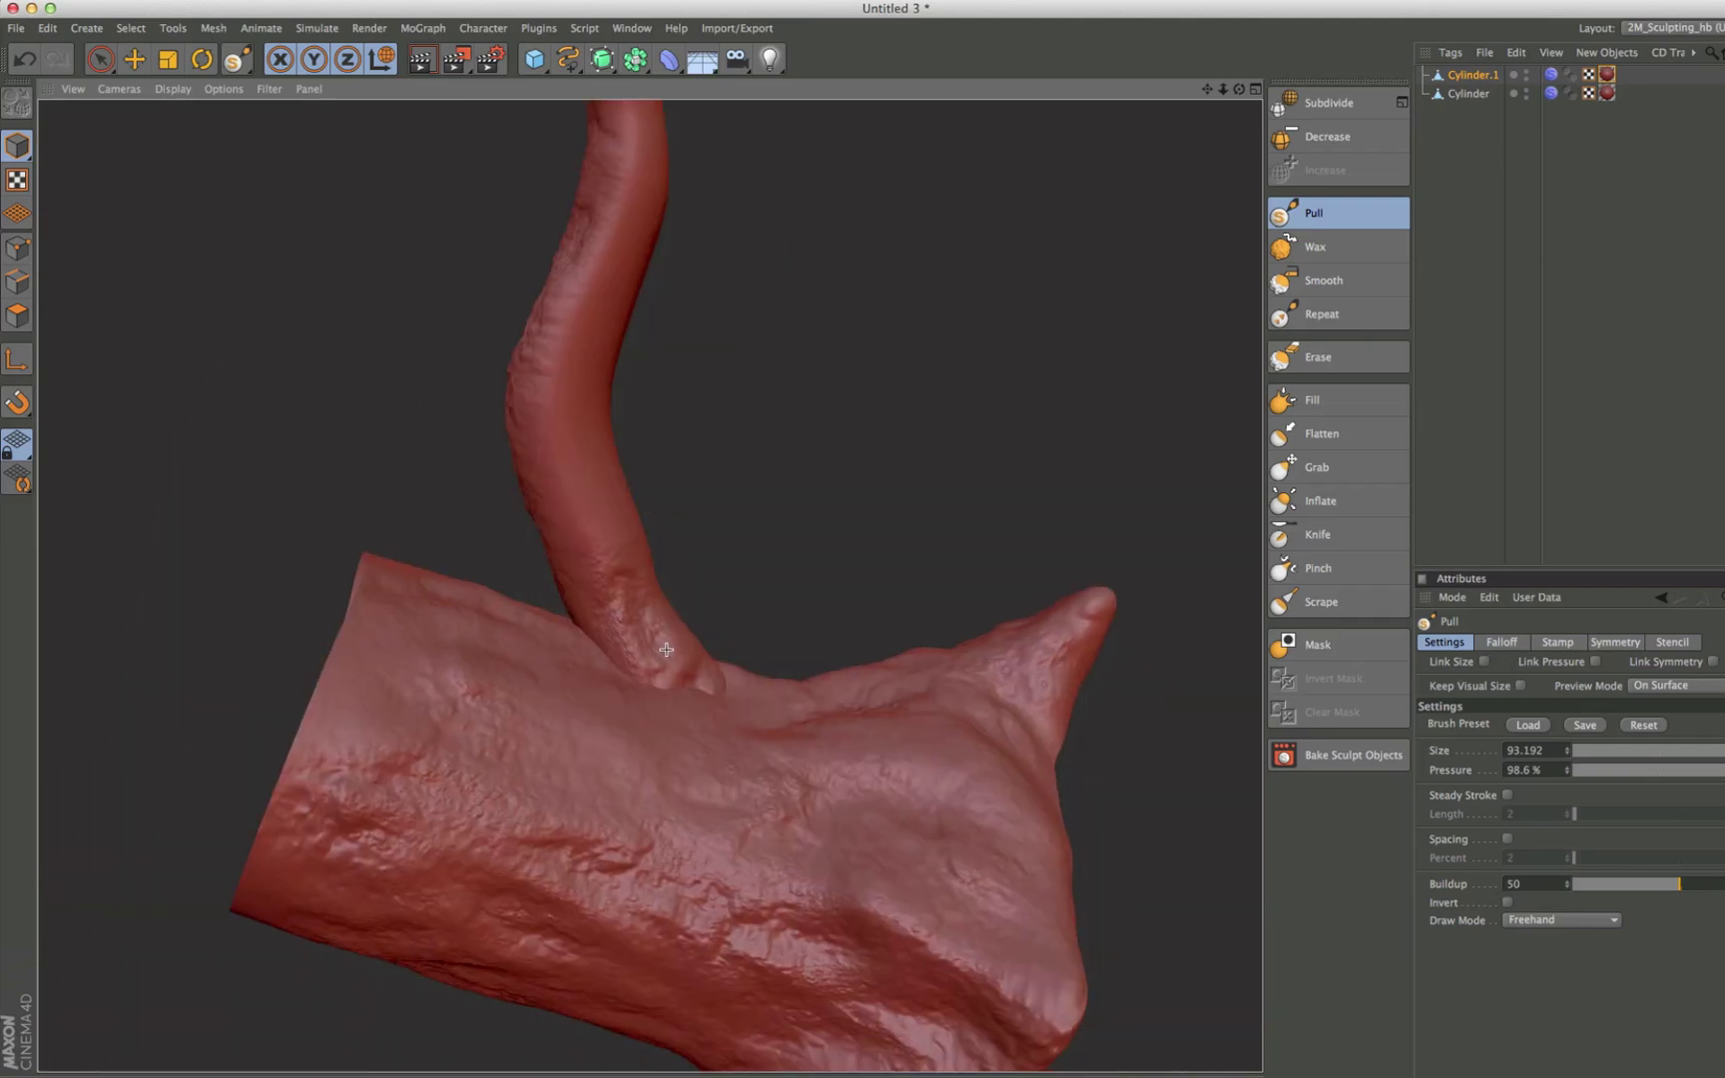
middle_click_drag(574, 450, 599, 459)
mouse_move(617, 539)
left_mouse_down("alt")
mouse_move(661, 429)
mouse_move(693, 734)
left_mouse_up("alt")
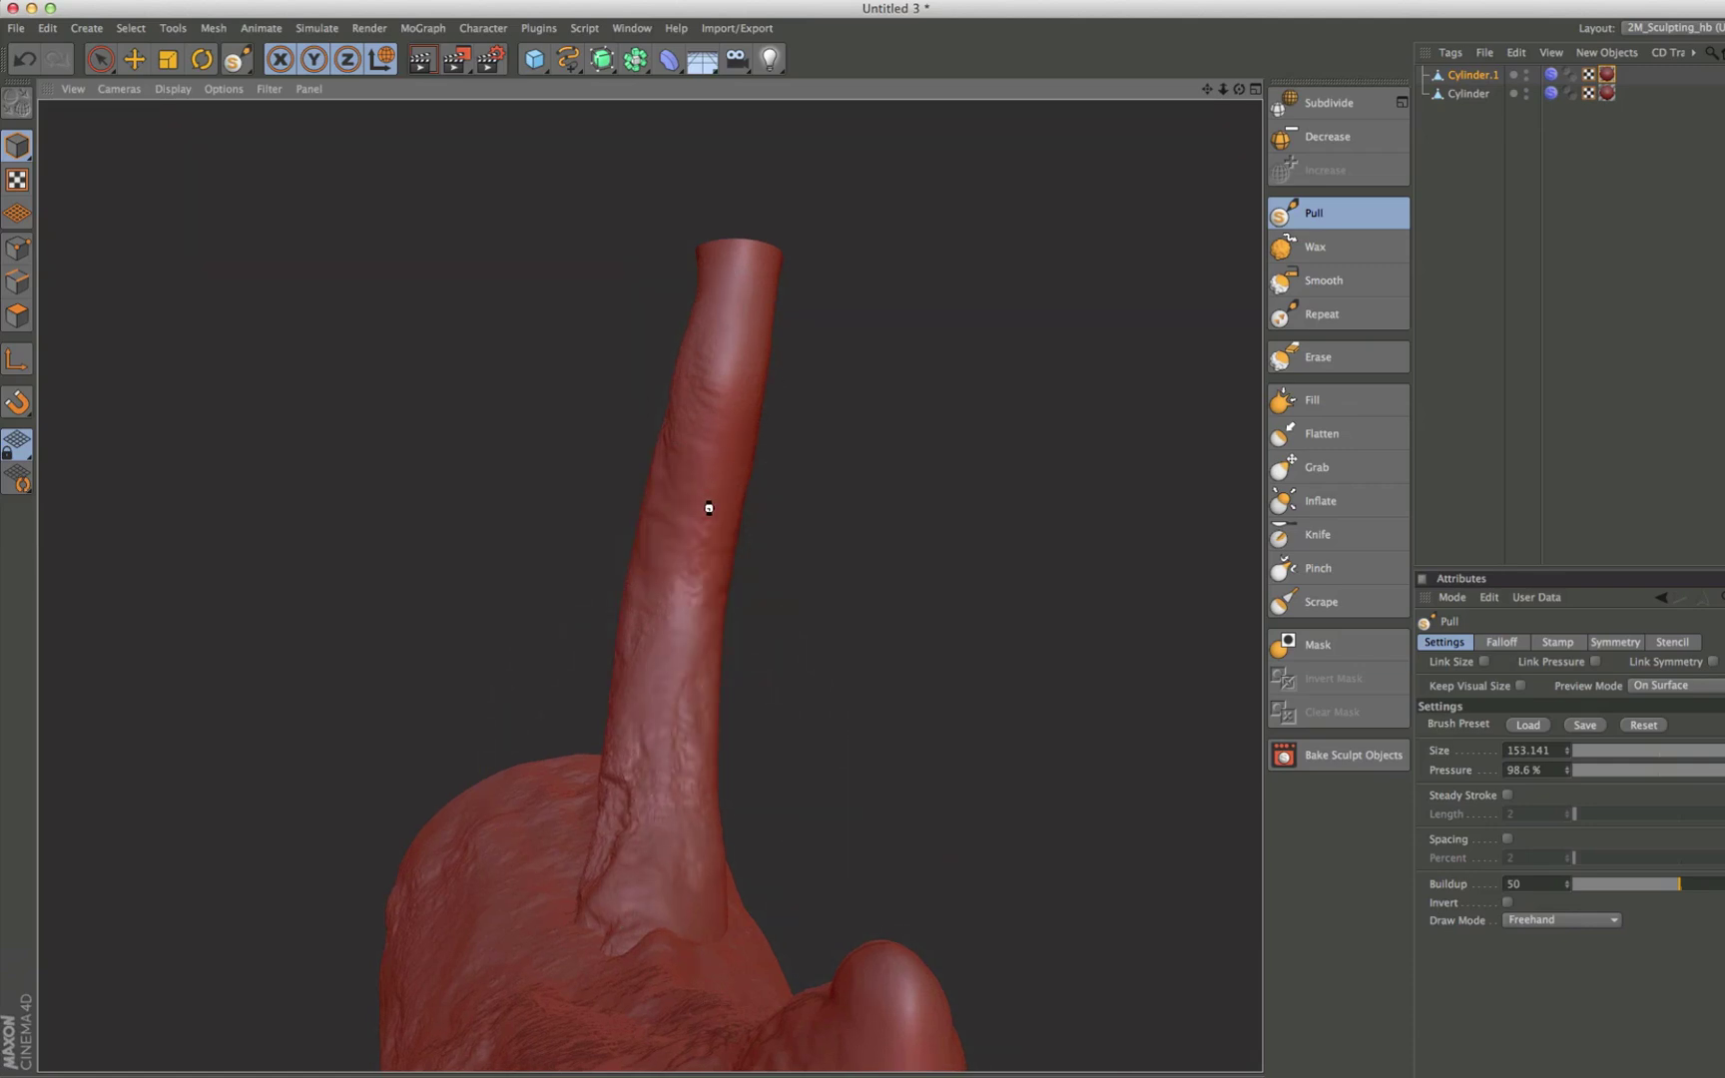
mouse_move(709, 508)
left_mouse_down("alt")
mouse_move(500, 697)
mouse_move(628, 554)
mouse_move(607, 493)
left_mouse_up("alt")
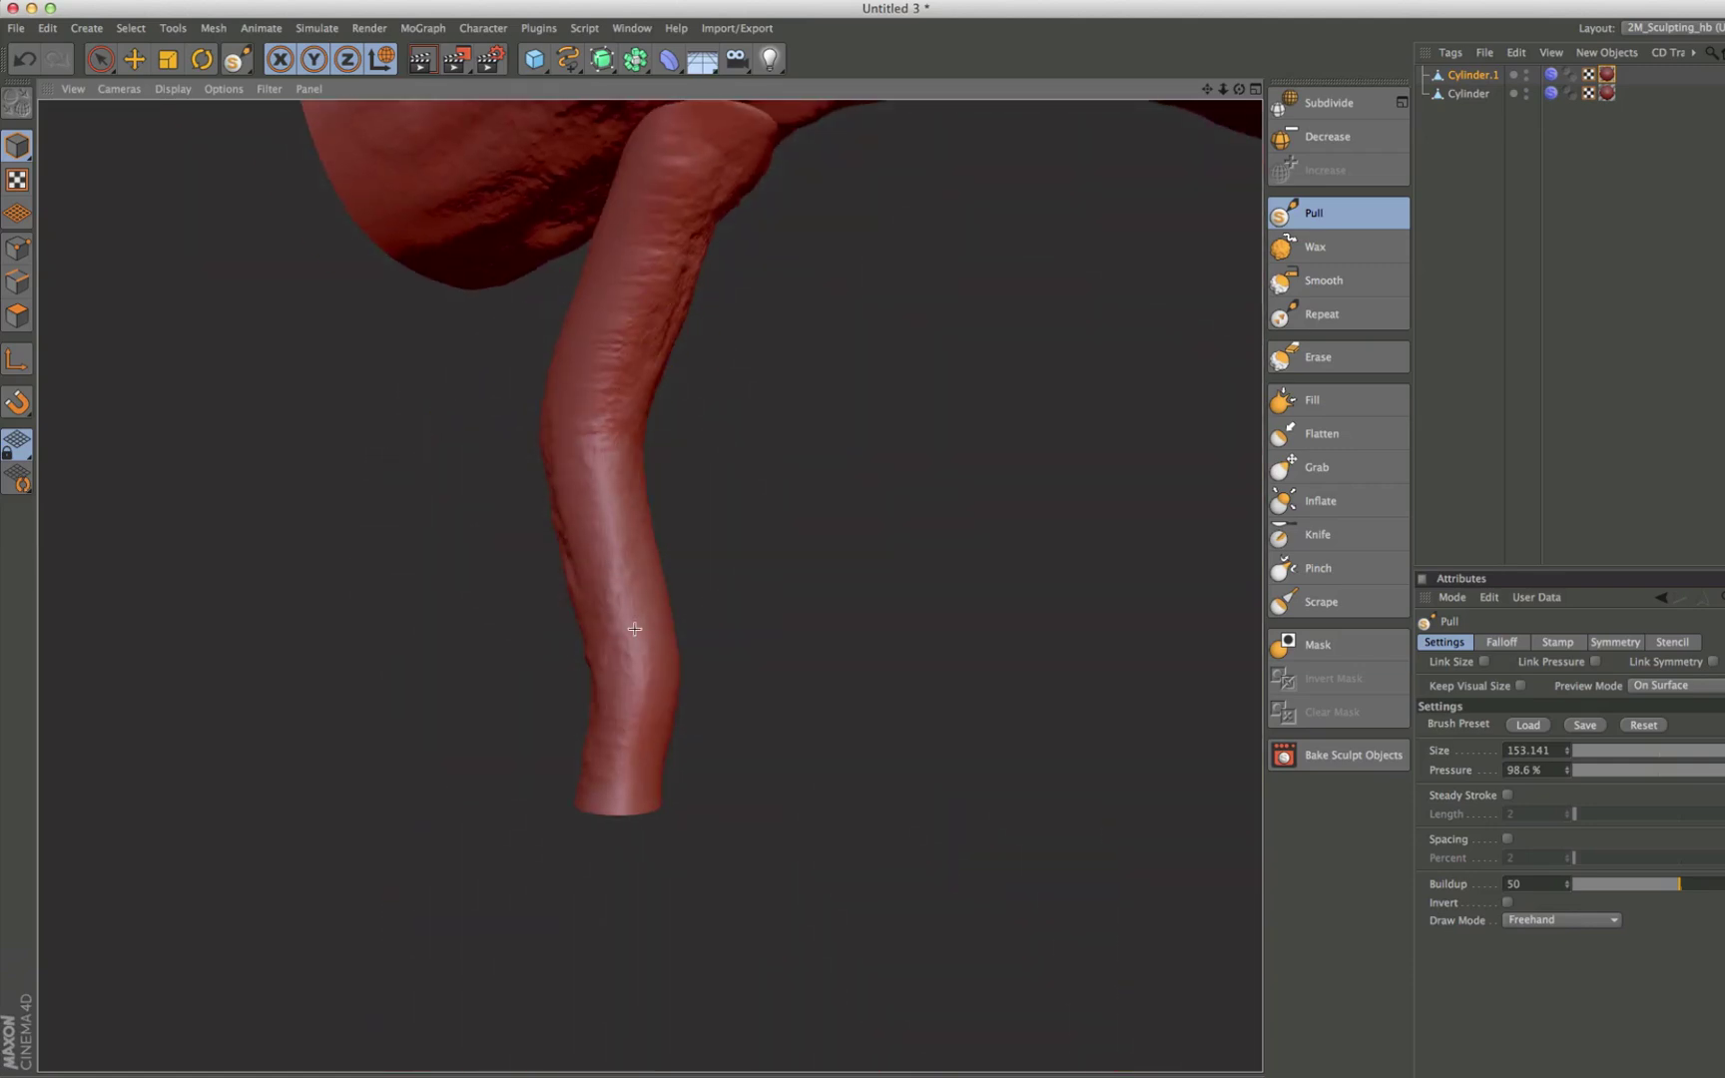
mouse_move(638, 556)
left_mouse_down("alt")
mouse_move(608, 597)
mouse_move(693, 387)
left_mouse_up("alt")
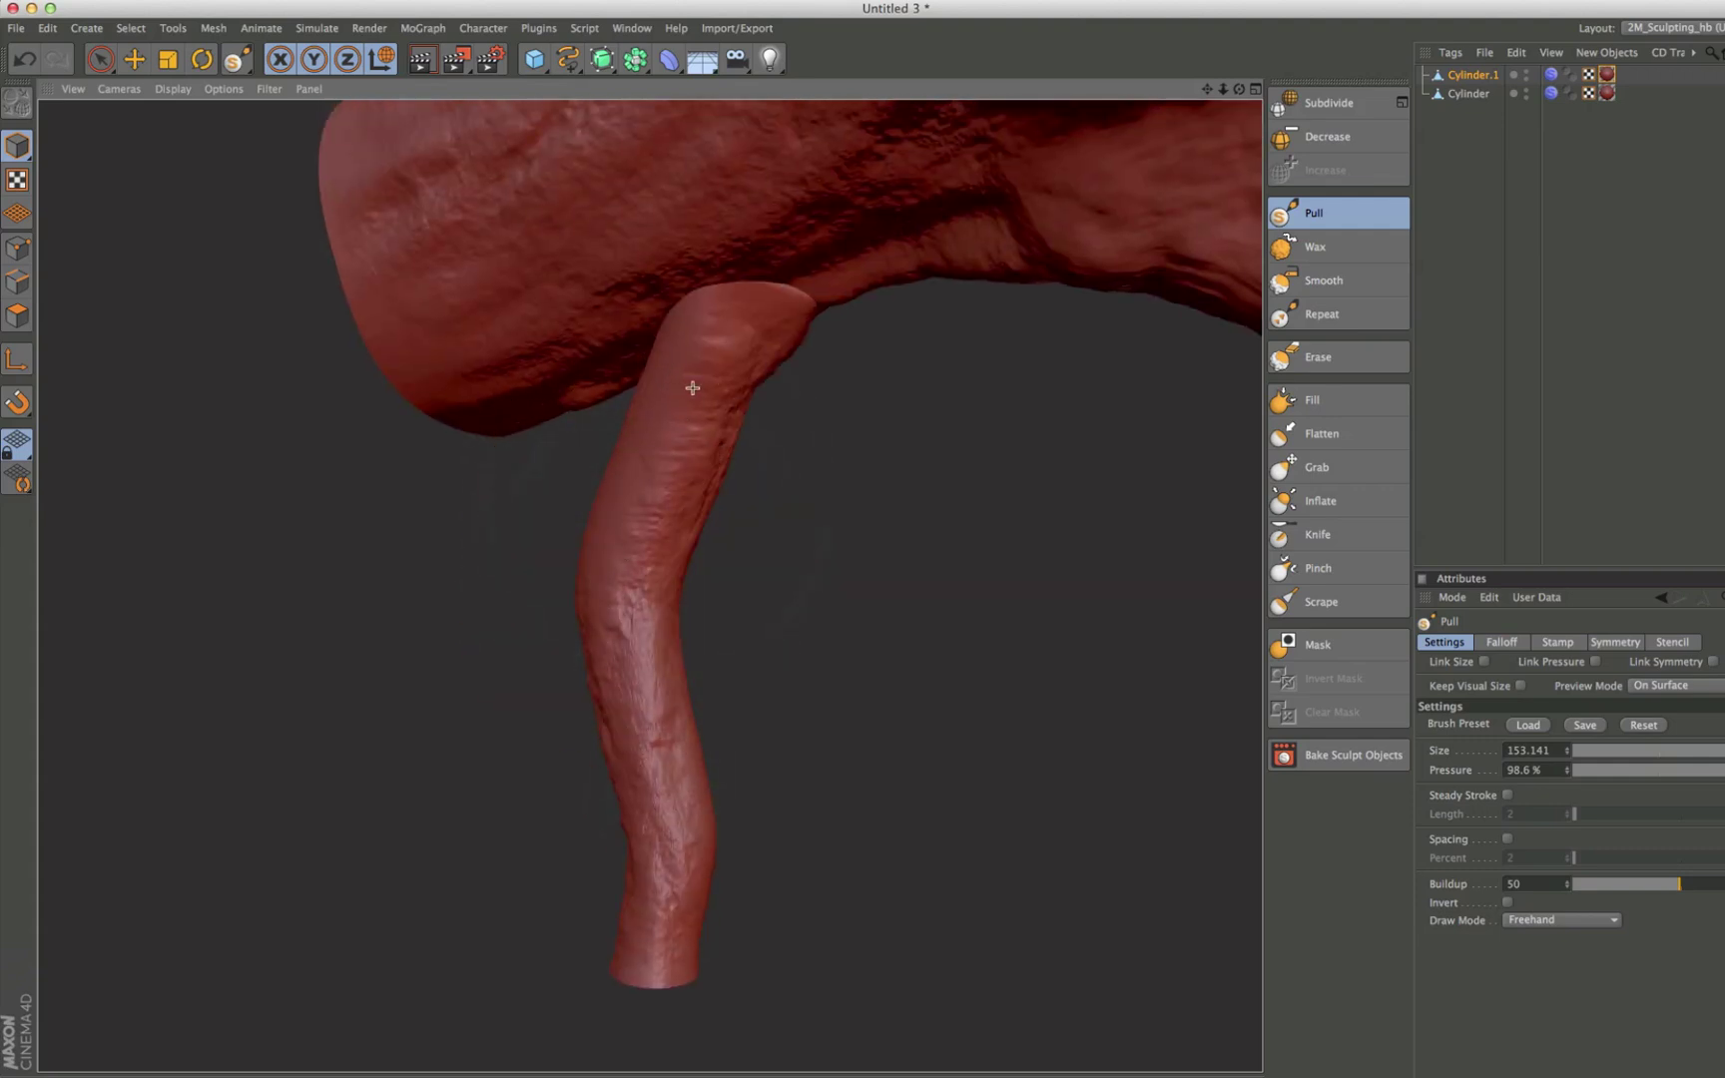
mouse_move(621, 552)
left_mouse_down("alt")
mouse_move(689, 472)
mouse_move(1098, 770)
left_mouse_up("alt")
right_click_drag(1098, 769, 702, 642, "alt")
- Copy the branch as Cylinder.2, rotate it upright, and place it onto the first branch
key("e")
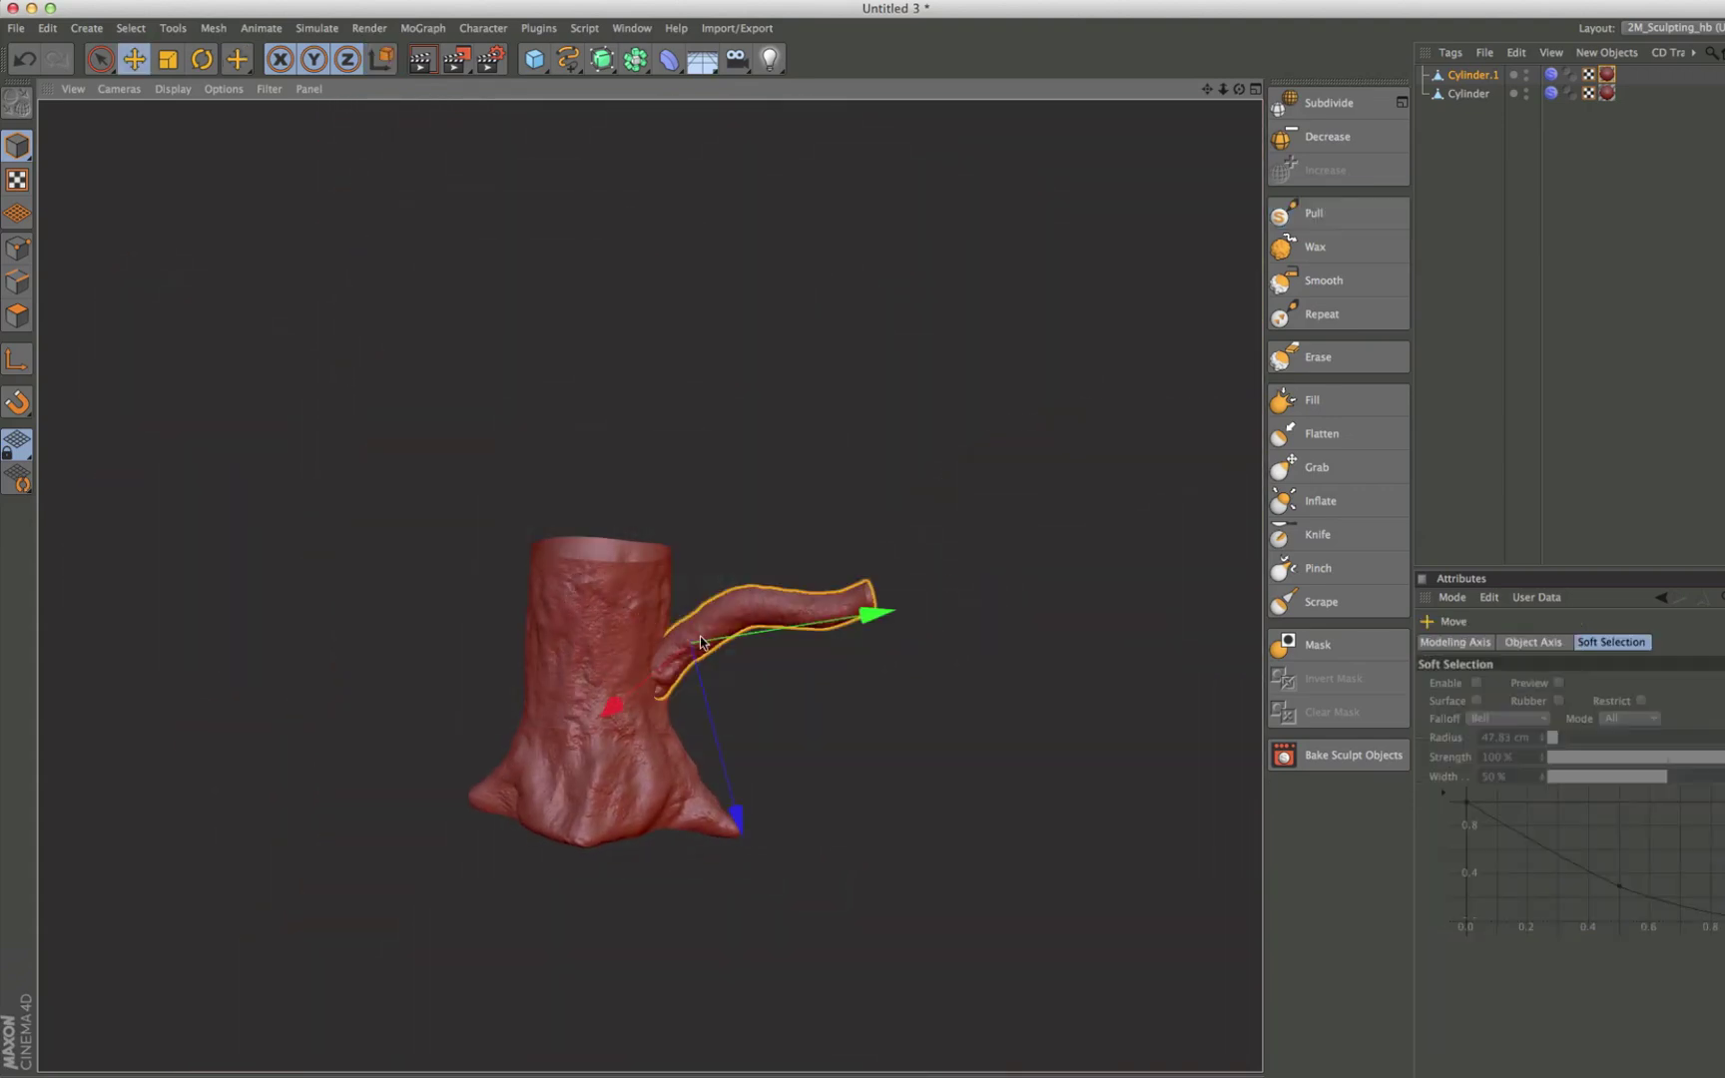
key("ctrl+c")
key("ctrl+v")
key("r")
left_click_drag(702, 642, 560, 315)
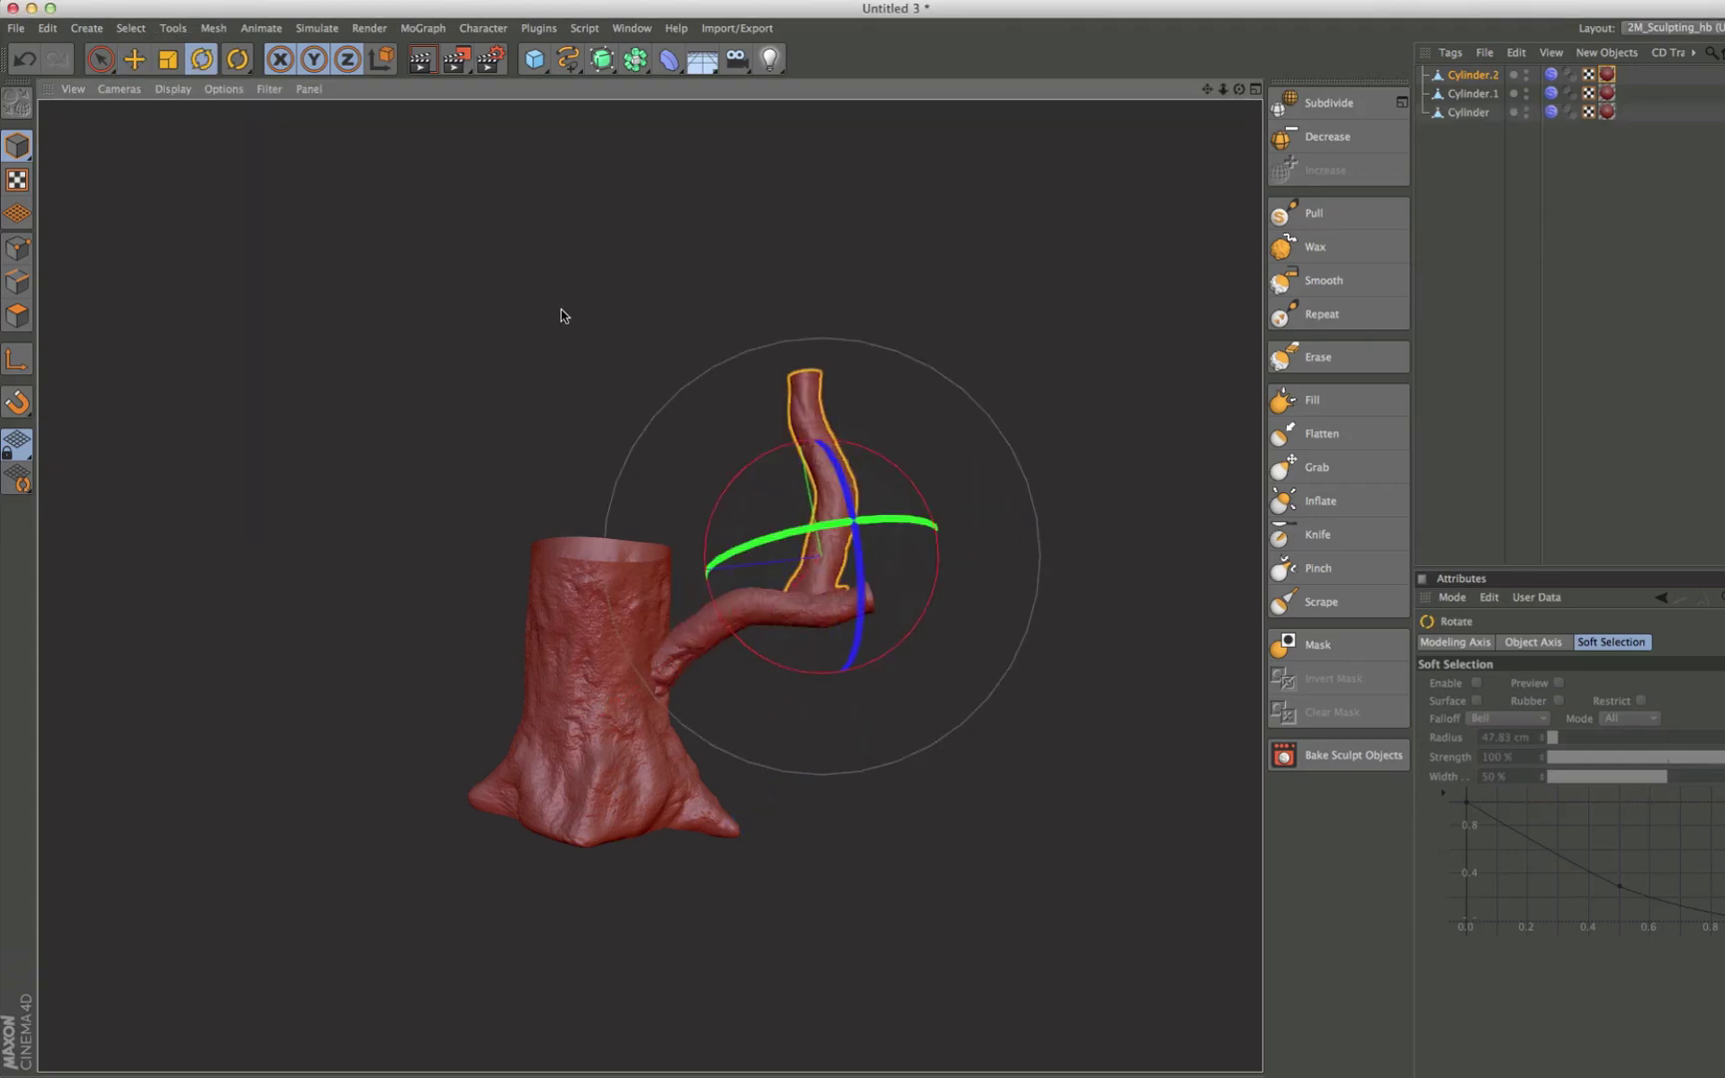
key("e")
mouse_move(753, 492)
left_mouse_down()
mouse_move(817, 582)
mouse_move(600, 588)
mouse_move(835, 590)
mouse_move(759, 578)
mouse_move(777, 540)
left_mouse_up()
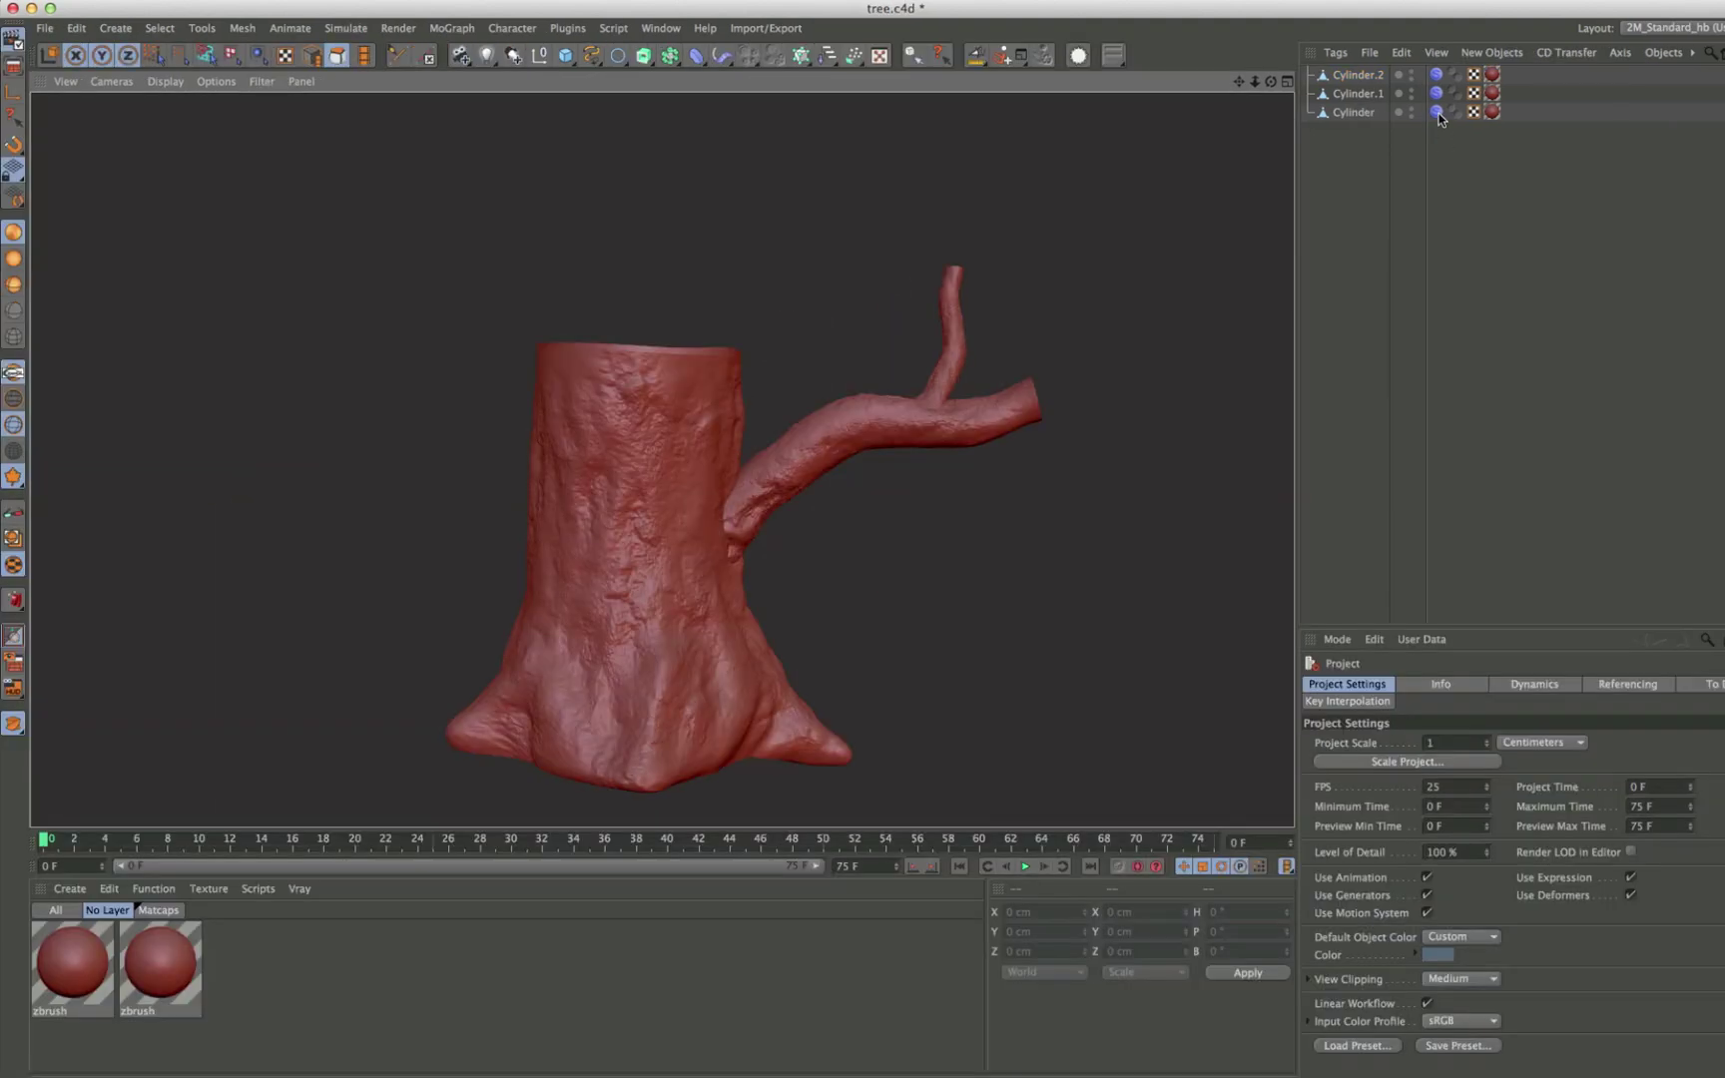
double_click(1438, 111)
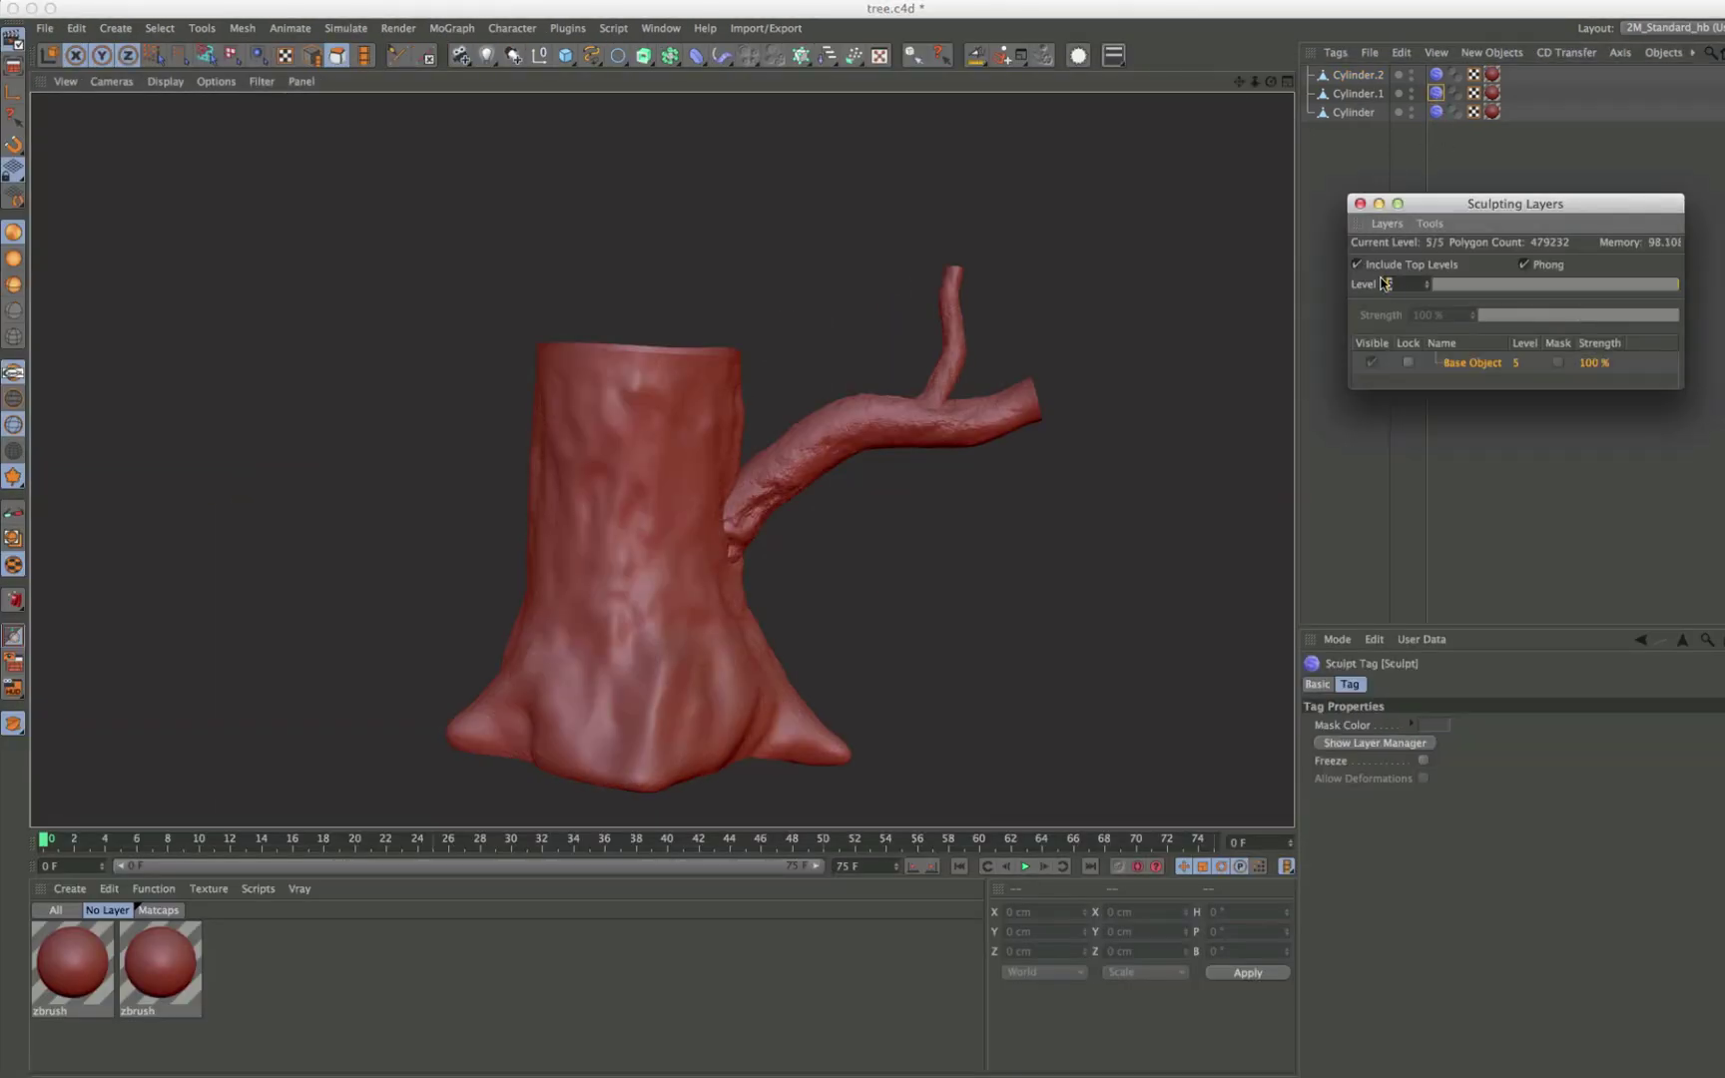
- Convert the three cylinders with Current State to Object, connect them, and name the mesh lvl 2
left_click(1354, 112)
left_click(1342, 78, "shift")
right_click(1343, 78)
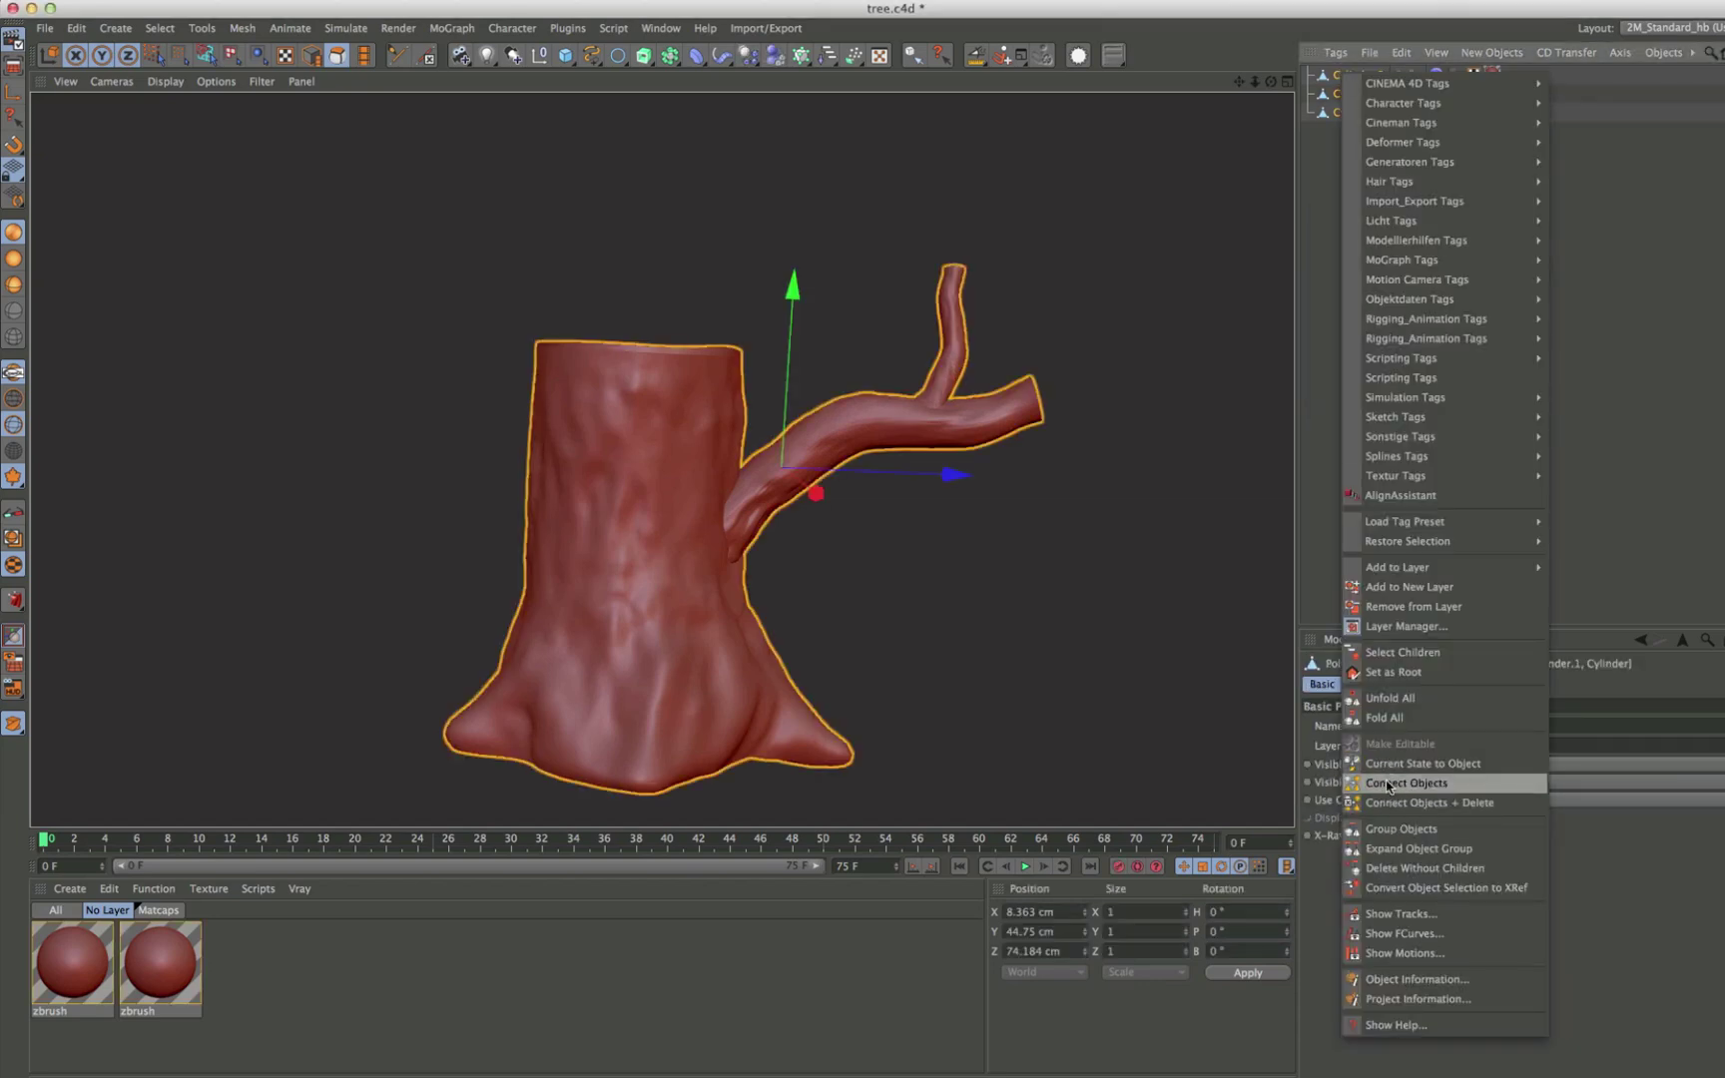
left_click(1398, 765)
right_click(1354, 143)
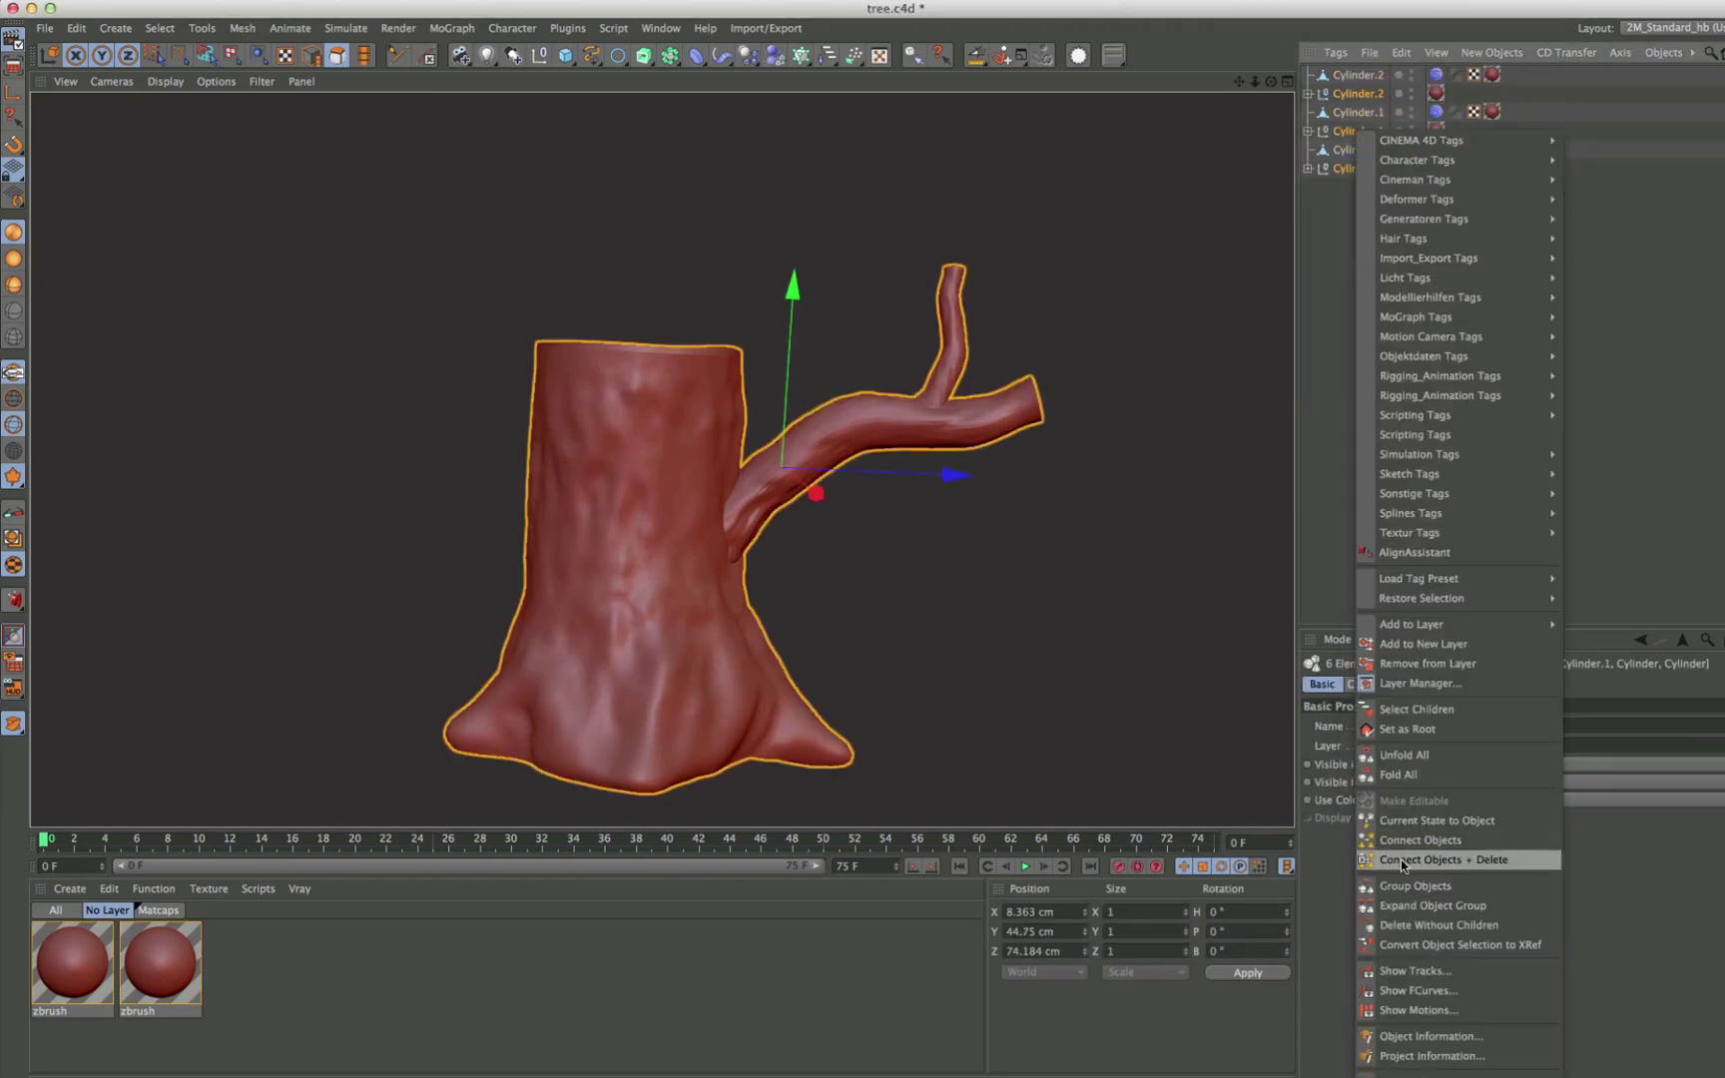
left_click(1418, 862)
double_click(1358, 94)
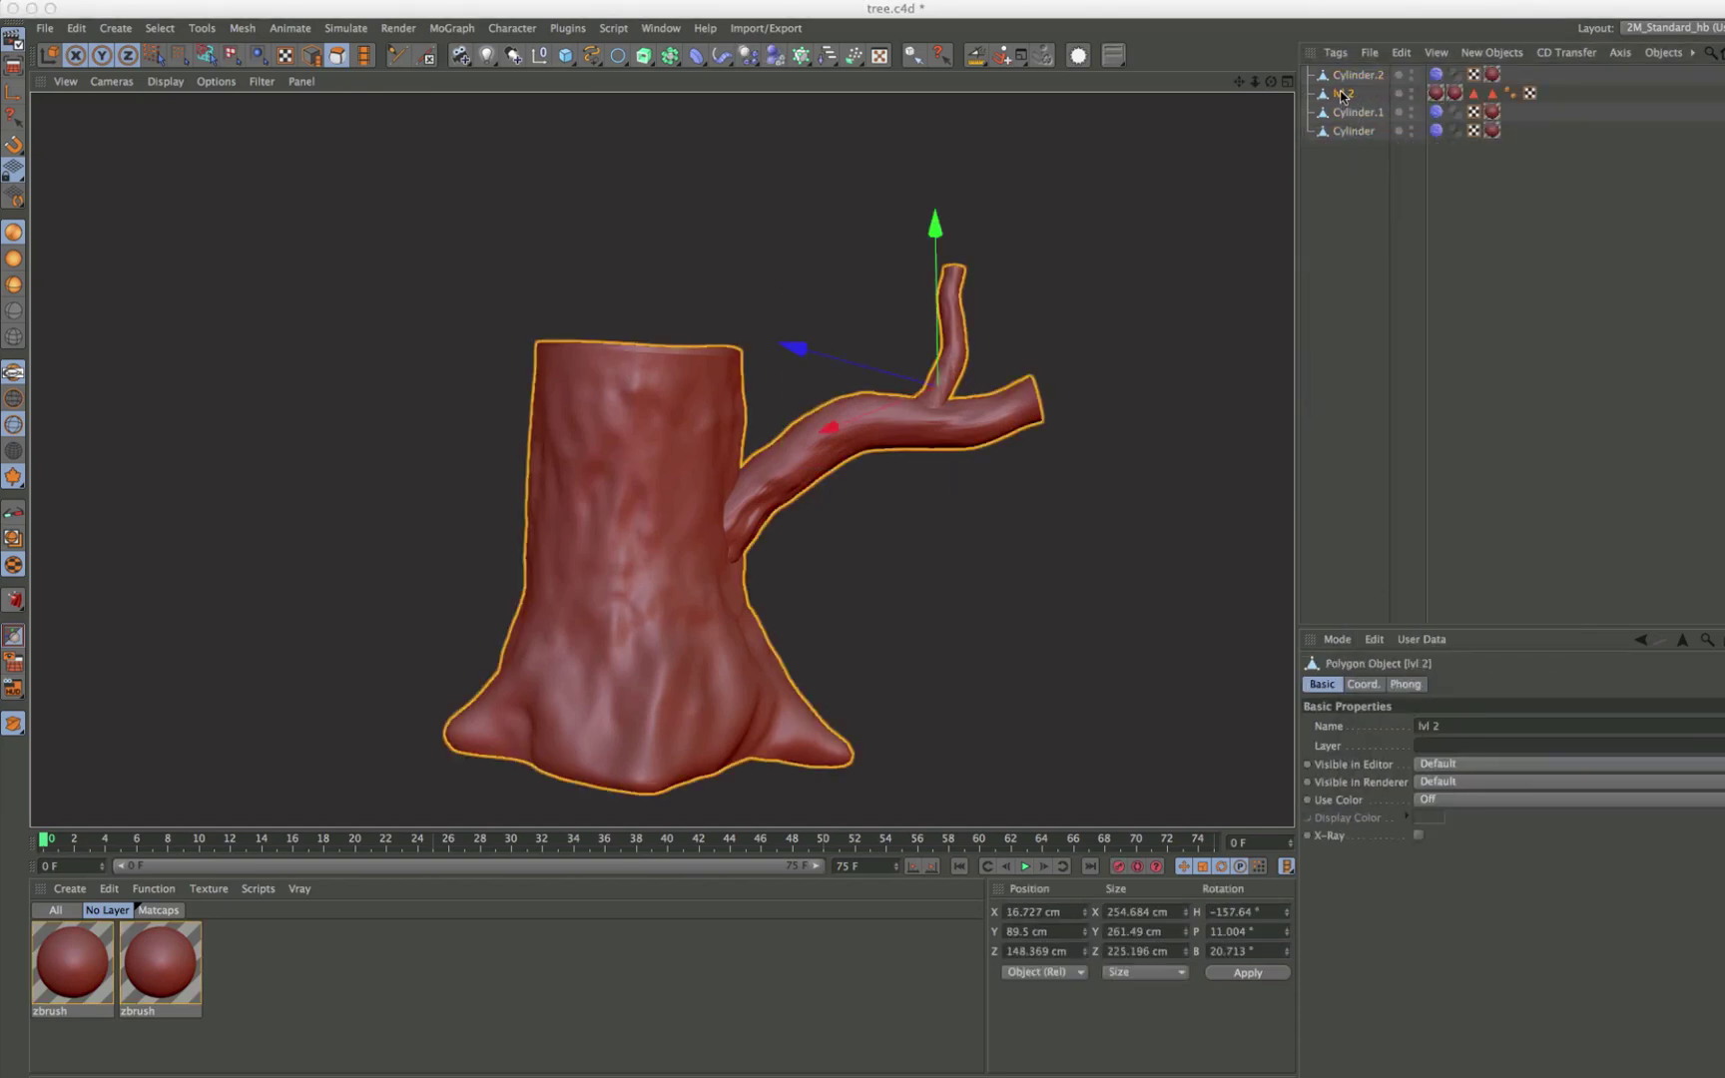
- Group the original cylinders under a null named sculpting and reselect lvl 2
left_click(1357, 75)
left_click(1353, 131, "shift")
key("alt+g")
double_click(1347, 74)
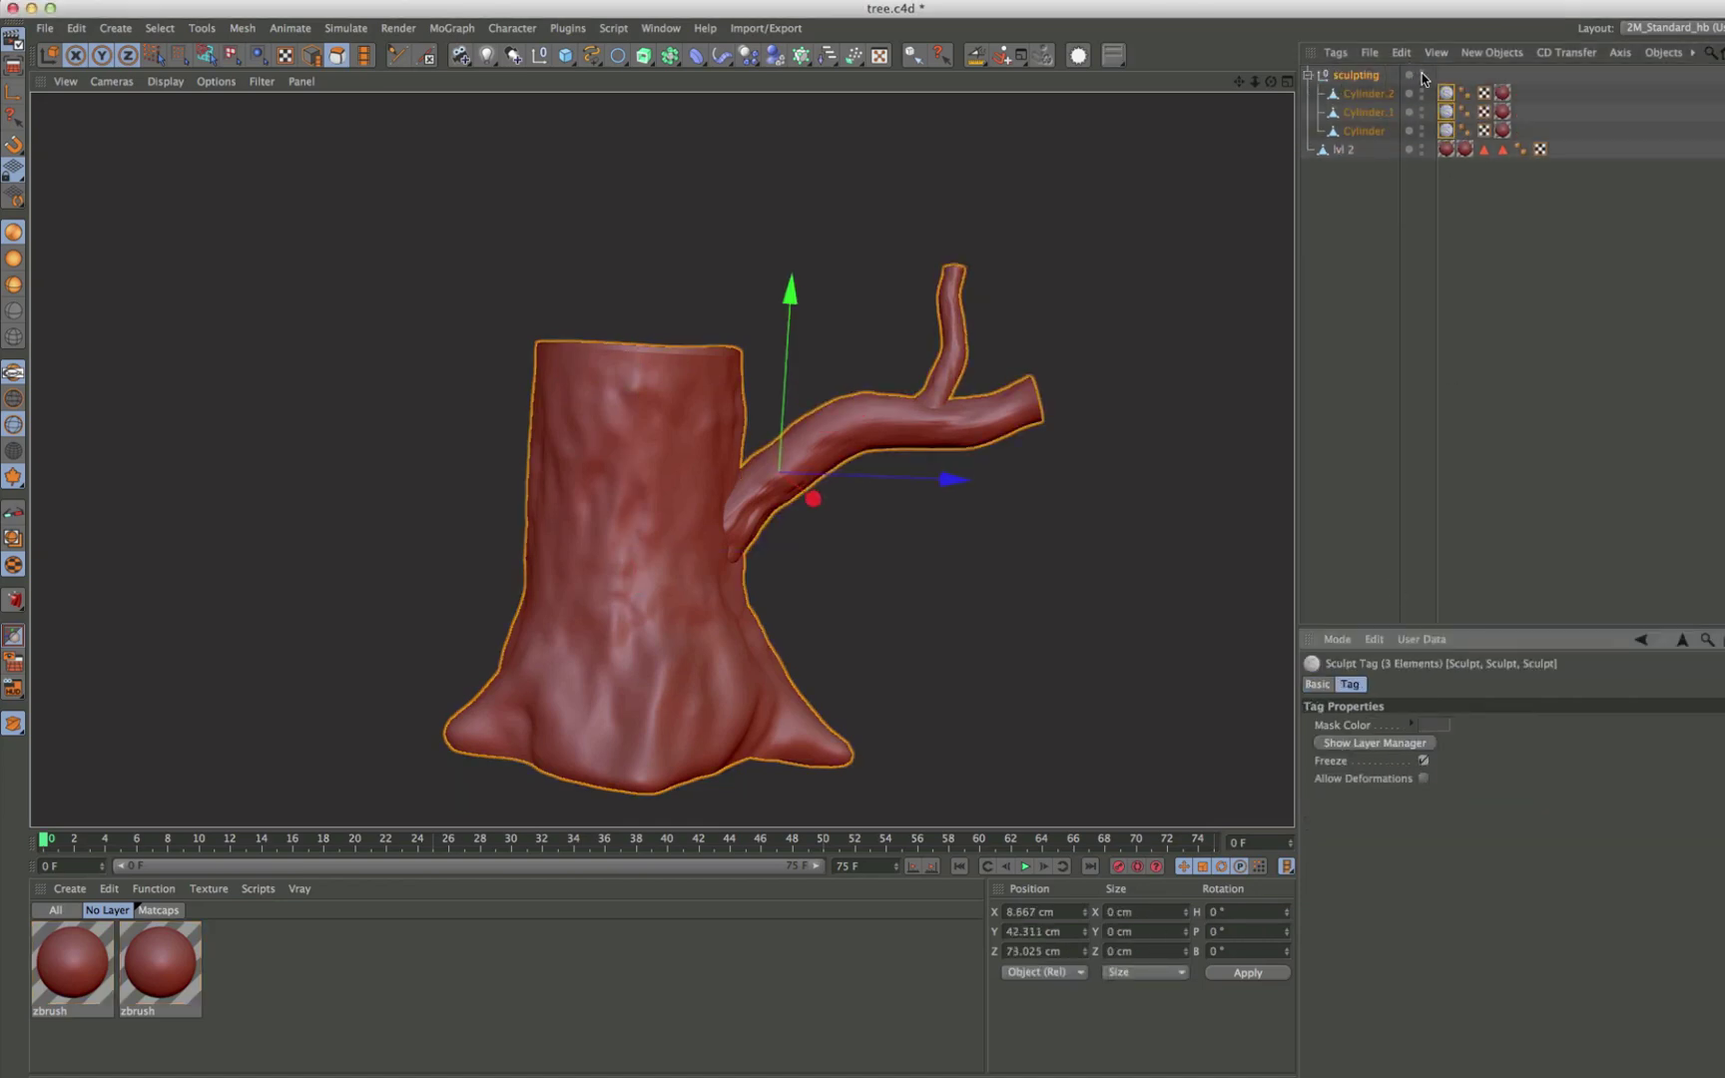
left_click(1344, 149)
mouse_move(599, 499)
left_mouse_down("alt")
mouse_move(669, 516)
mouse_move(806, 394)
left_mouse_up("alt")
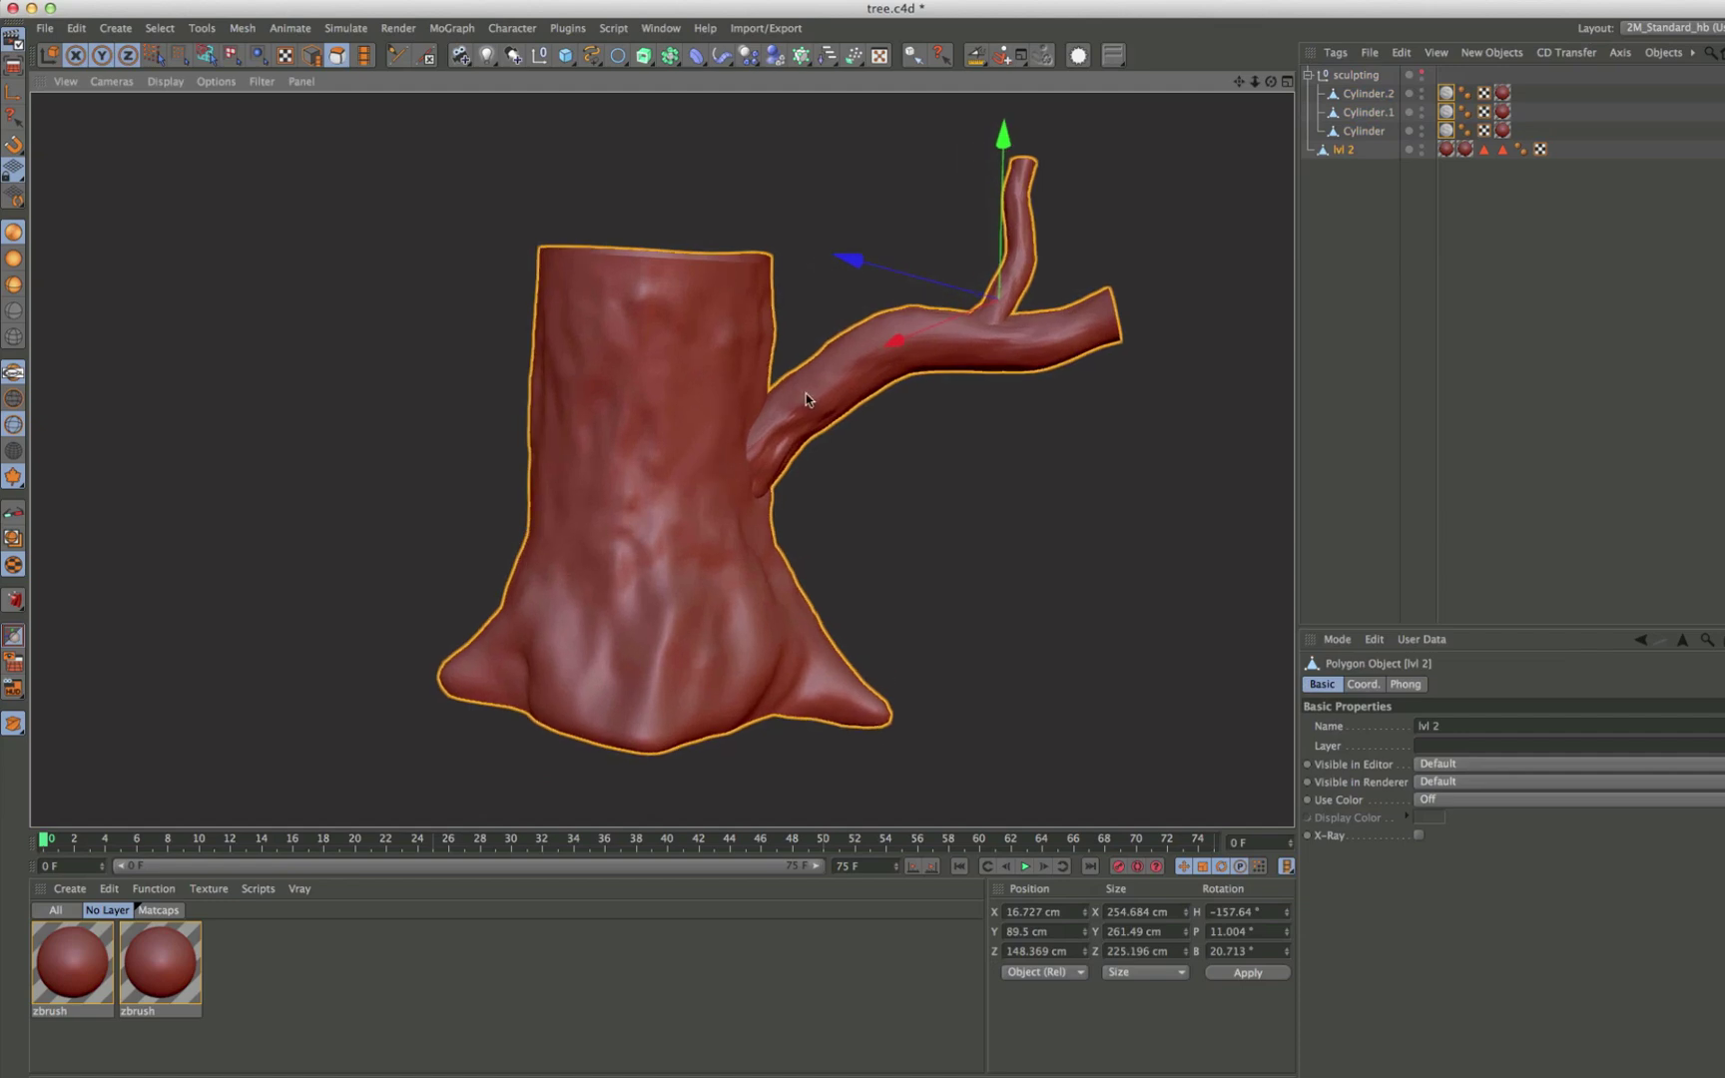
key("shift+c")
- Start retopology of lvl 2 via the command search with snapping enabled
type("rela")
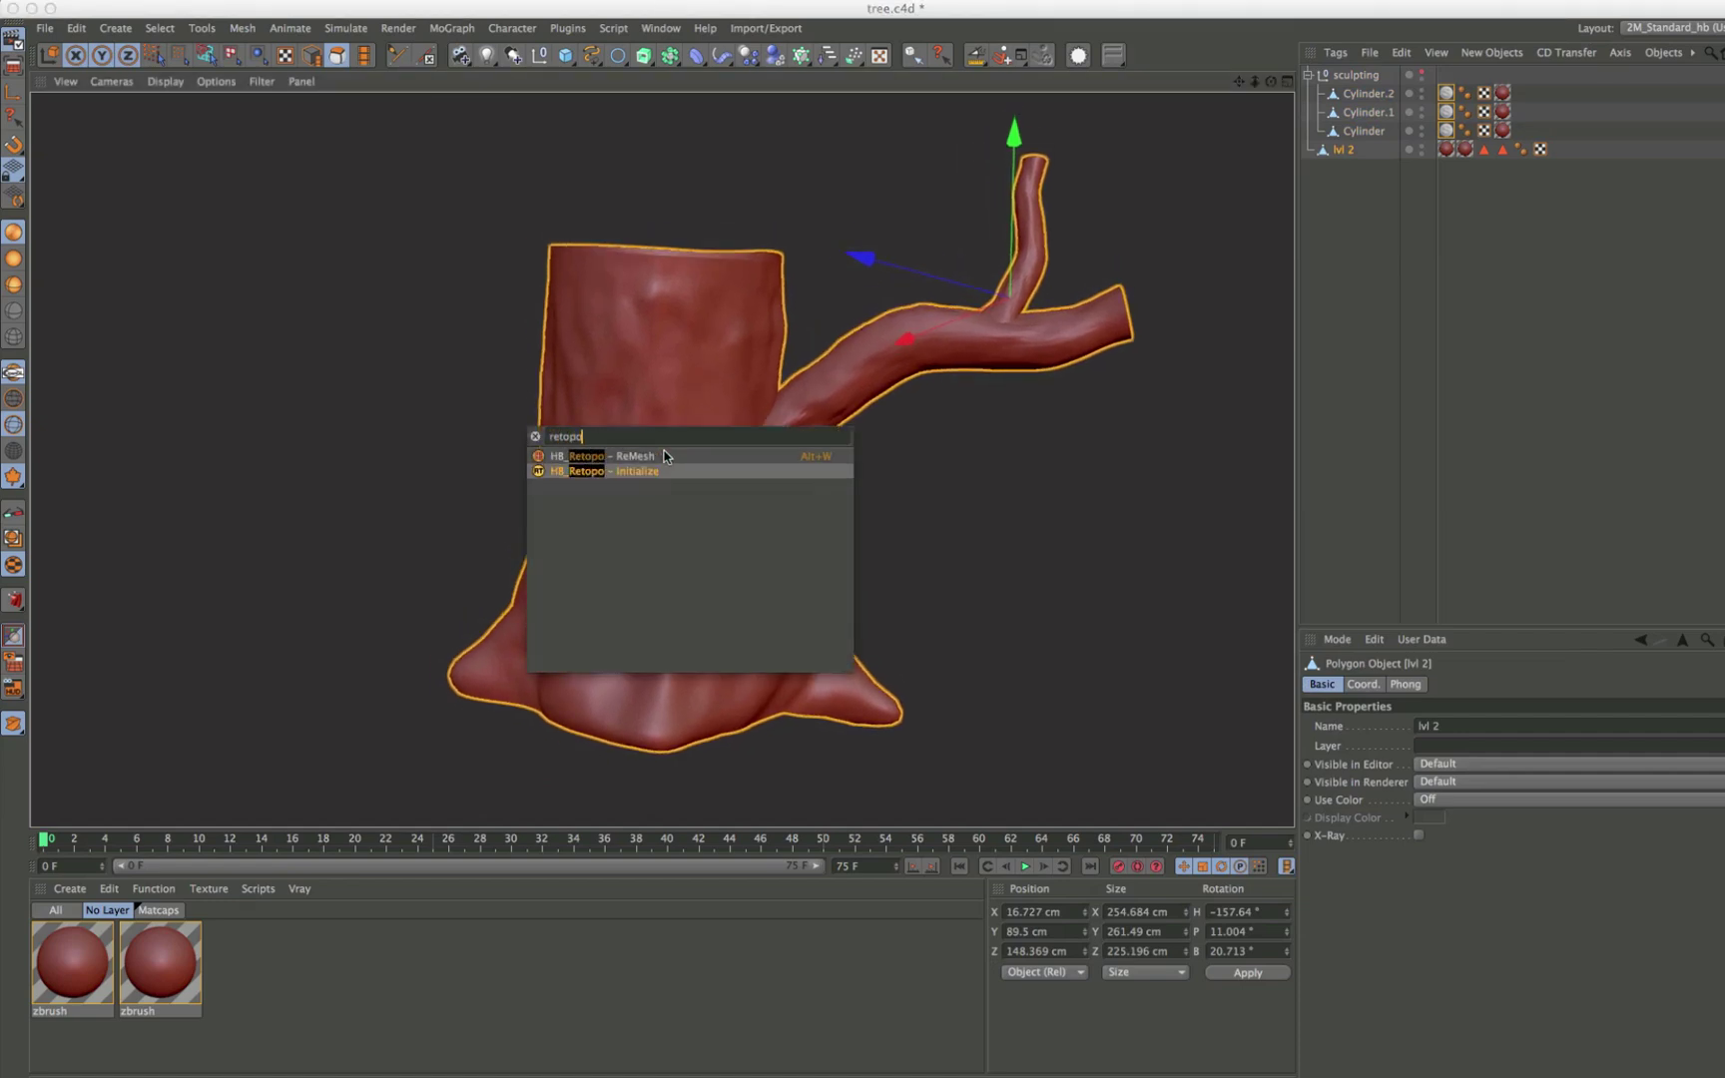
key("Return")
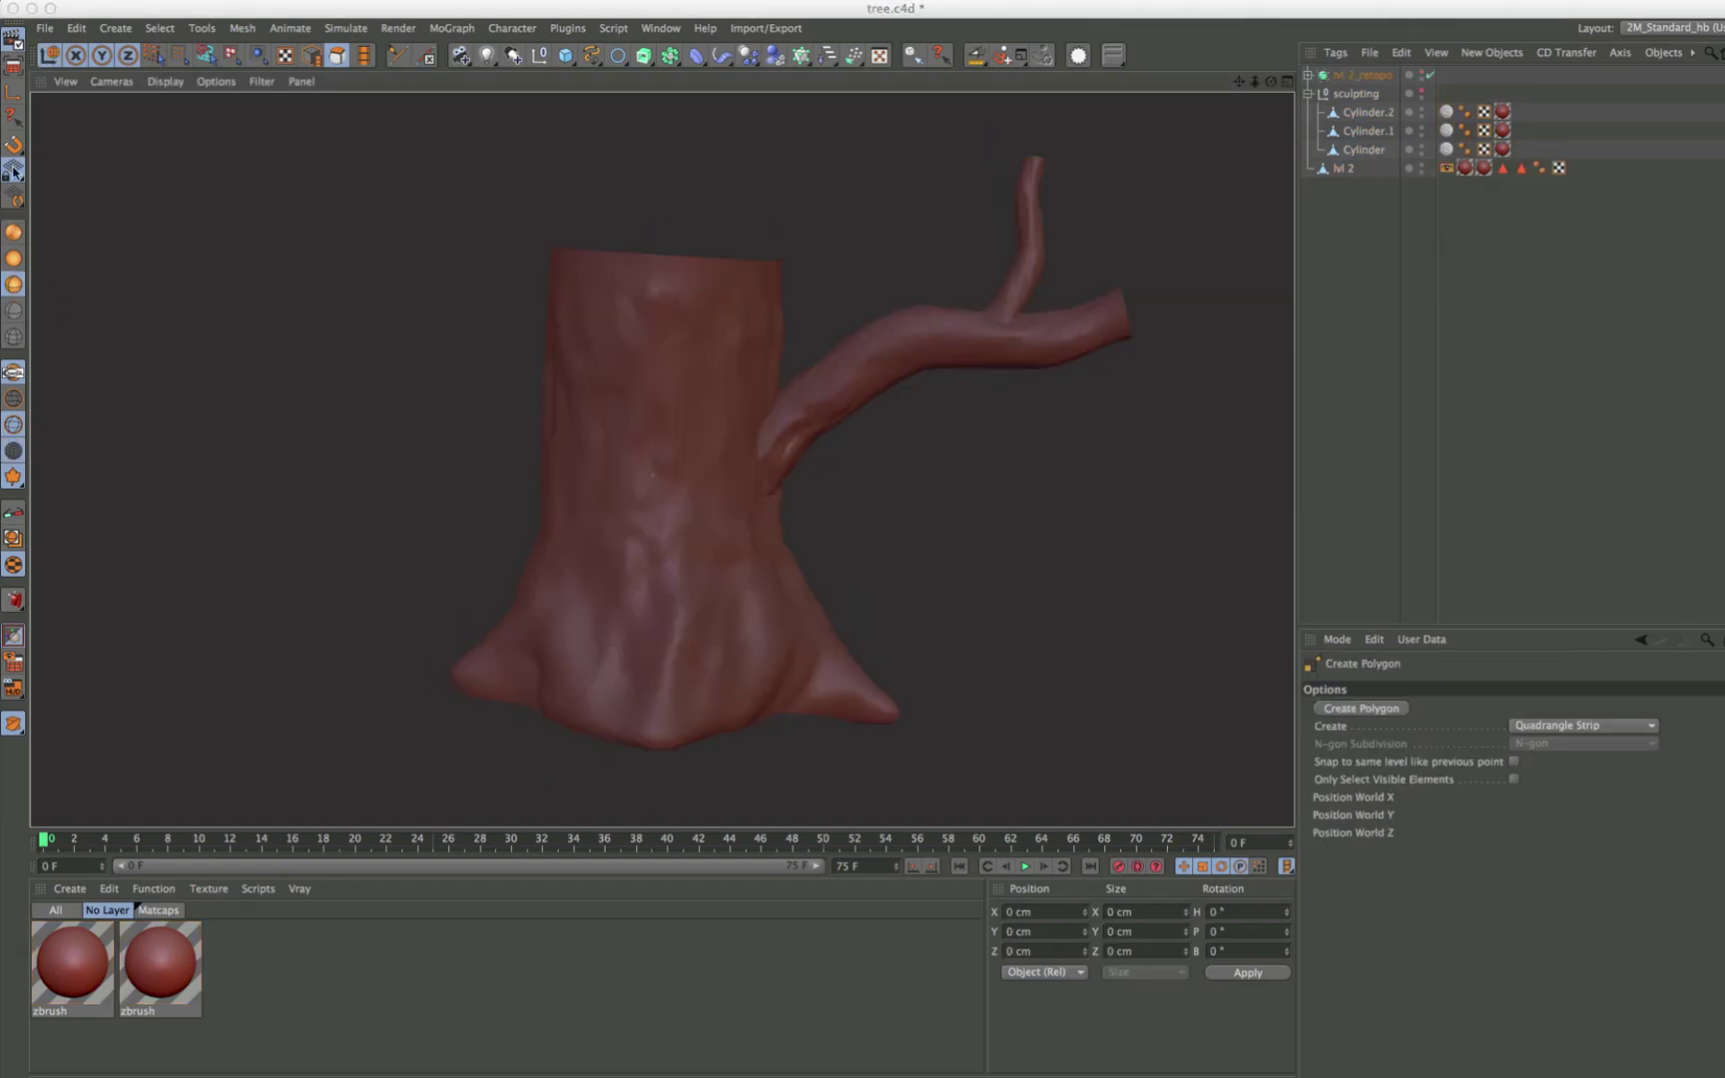
left_click(13, 166)
scroll(654, 473, "up", 4)
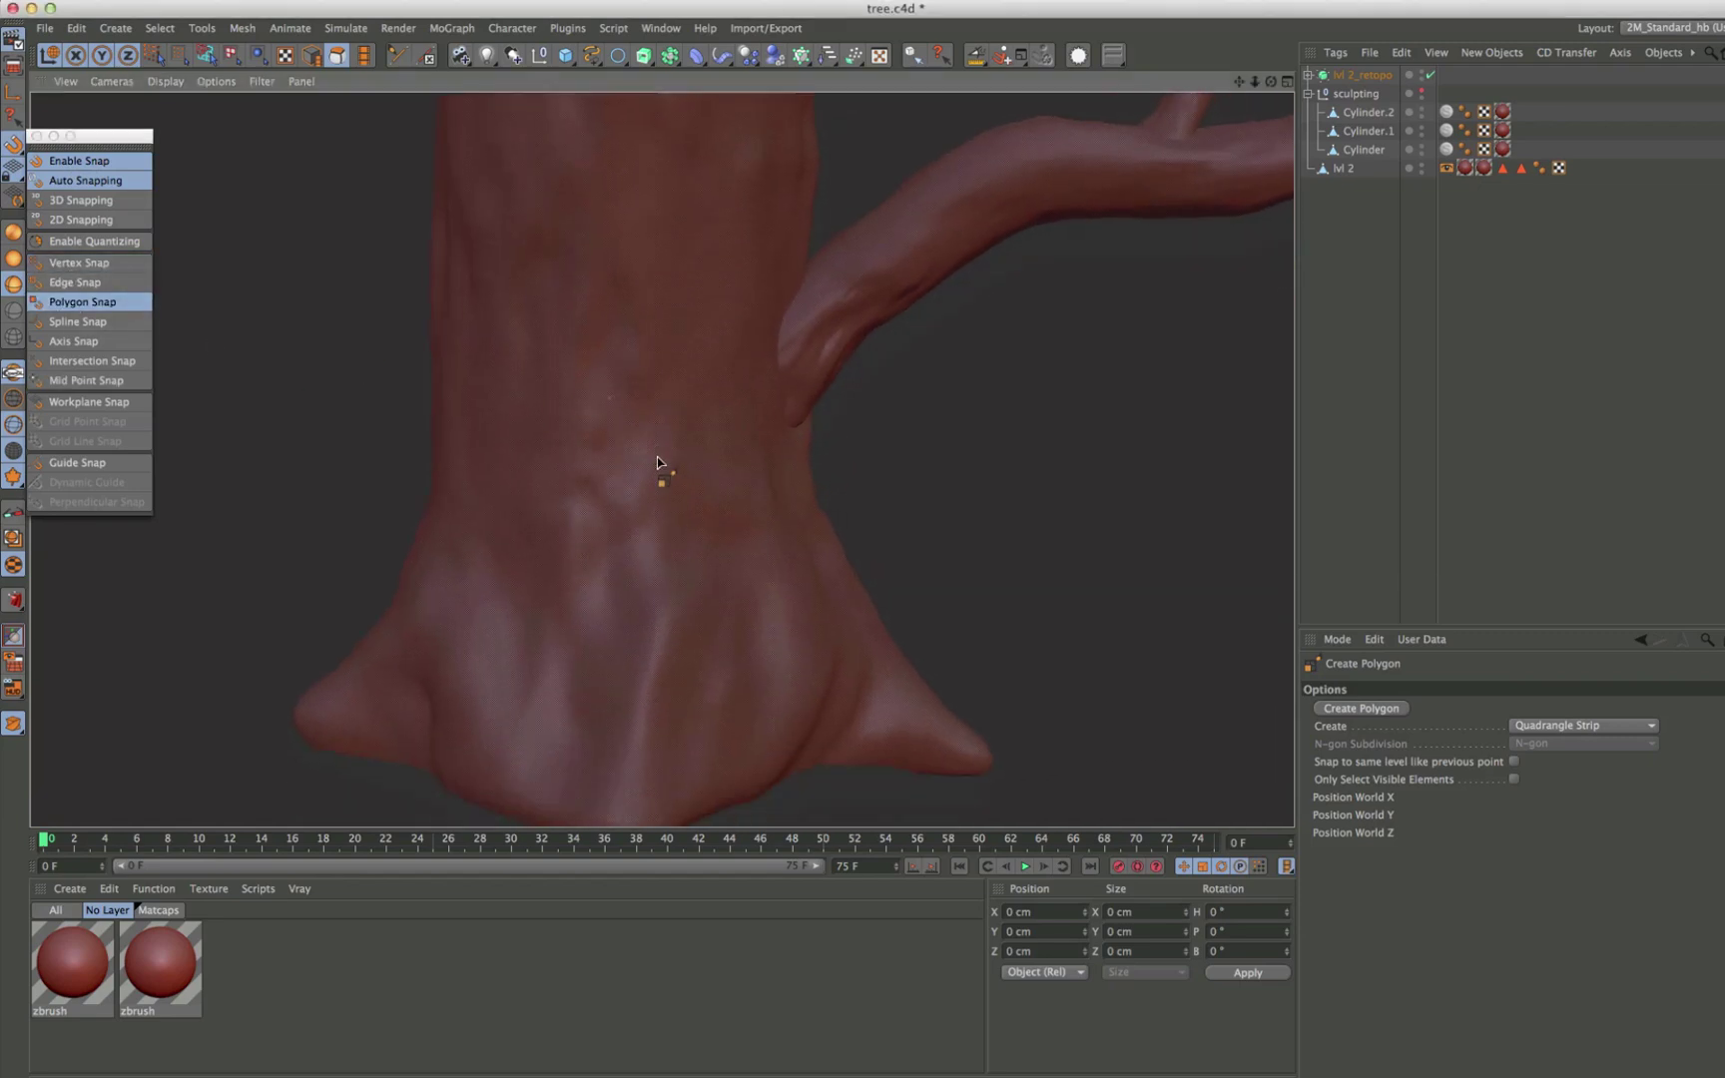
- Build a Quadrangle Strip of snapped quad polygons around the lower trunk
left_click(592, 489)
left_click(727, 615)
mouse_move(728, 615)
left_mouse_down("alt")
mouse_move(828, 493)
mouse_move(699, 519)
left_mouse_up("alt")
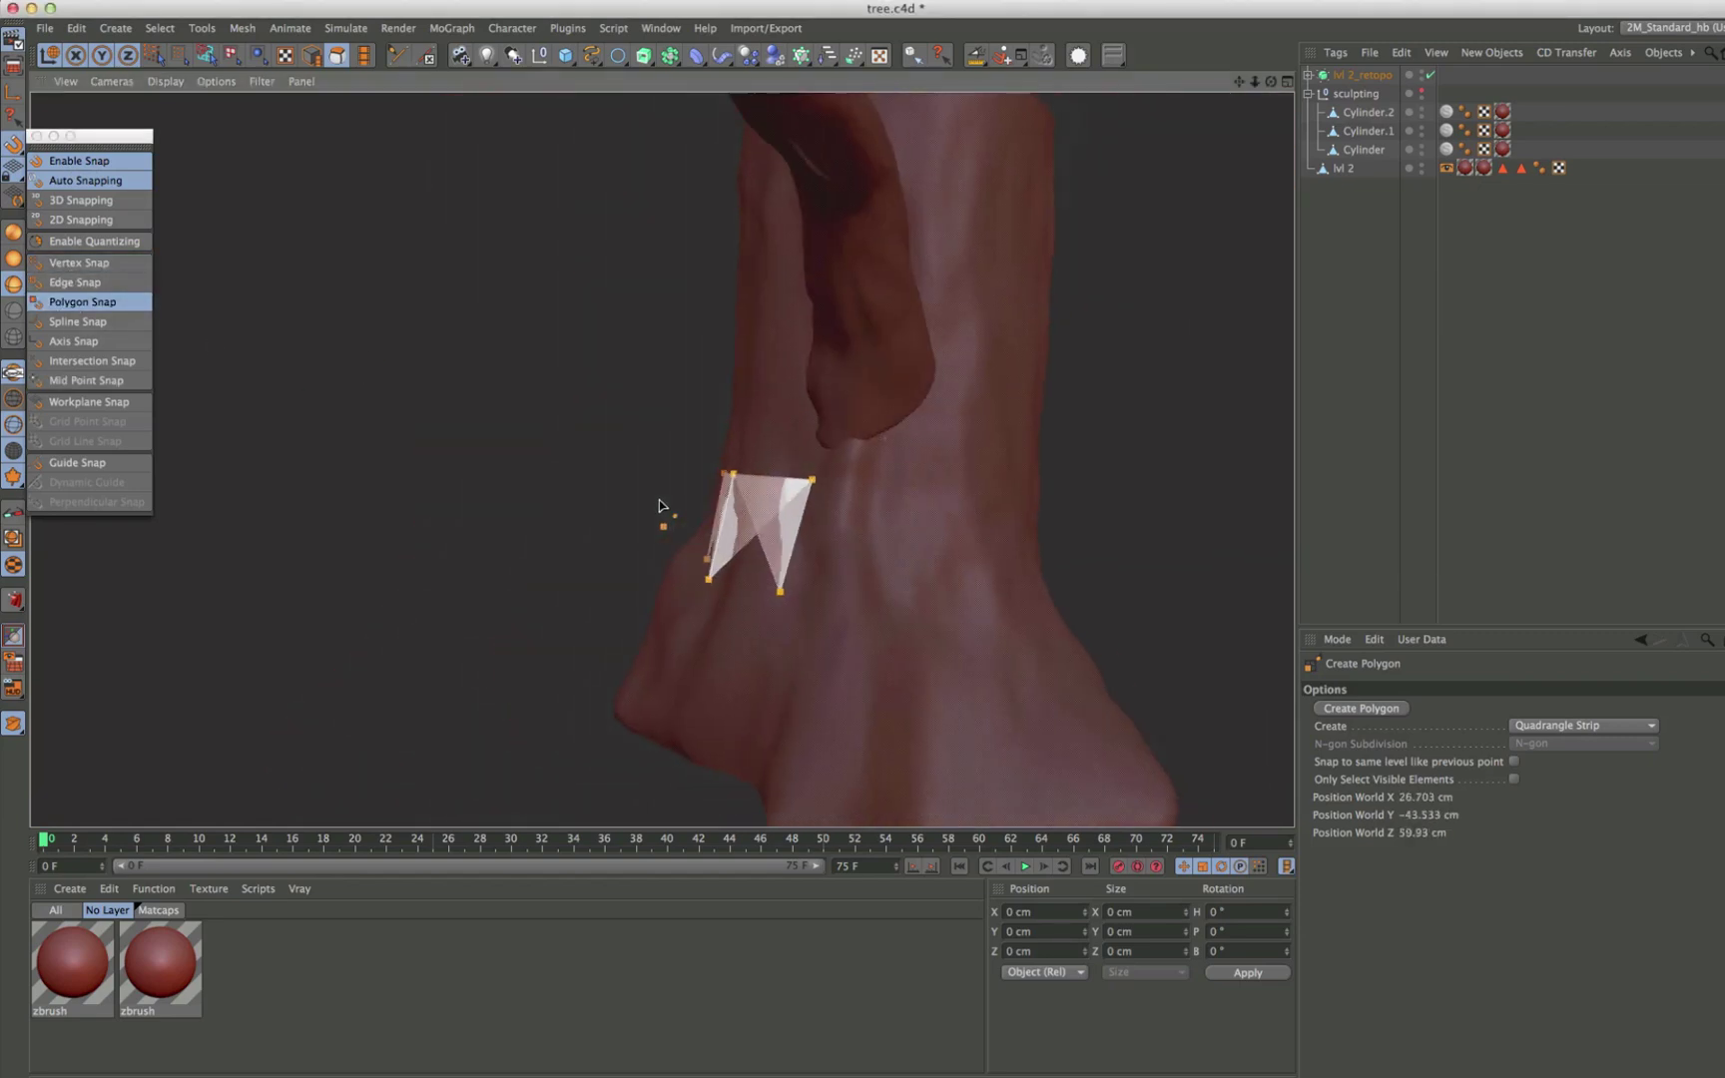
left_click(809, 608)
mouse_move(809, 608)
left_mouse_down("alt")
mouse_move(949, 528)
mouse_move(1047, 531)
mouse_move(1088, 612)
mouse_move(821, 635)
left_mouse_up("alt")
left_click(949, 523)
left_click(1047, 532)
left_click(1088, 612)
left_click(958, 559)
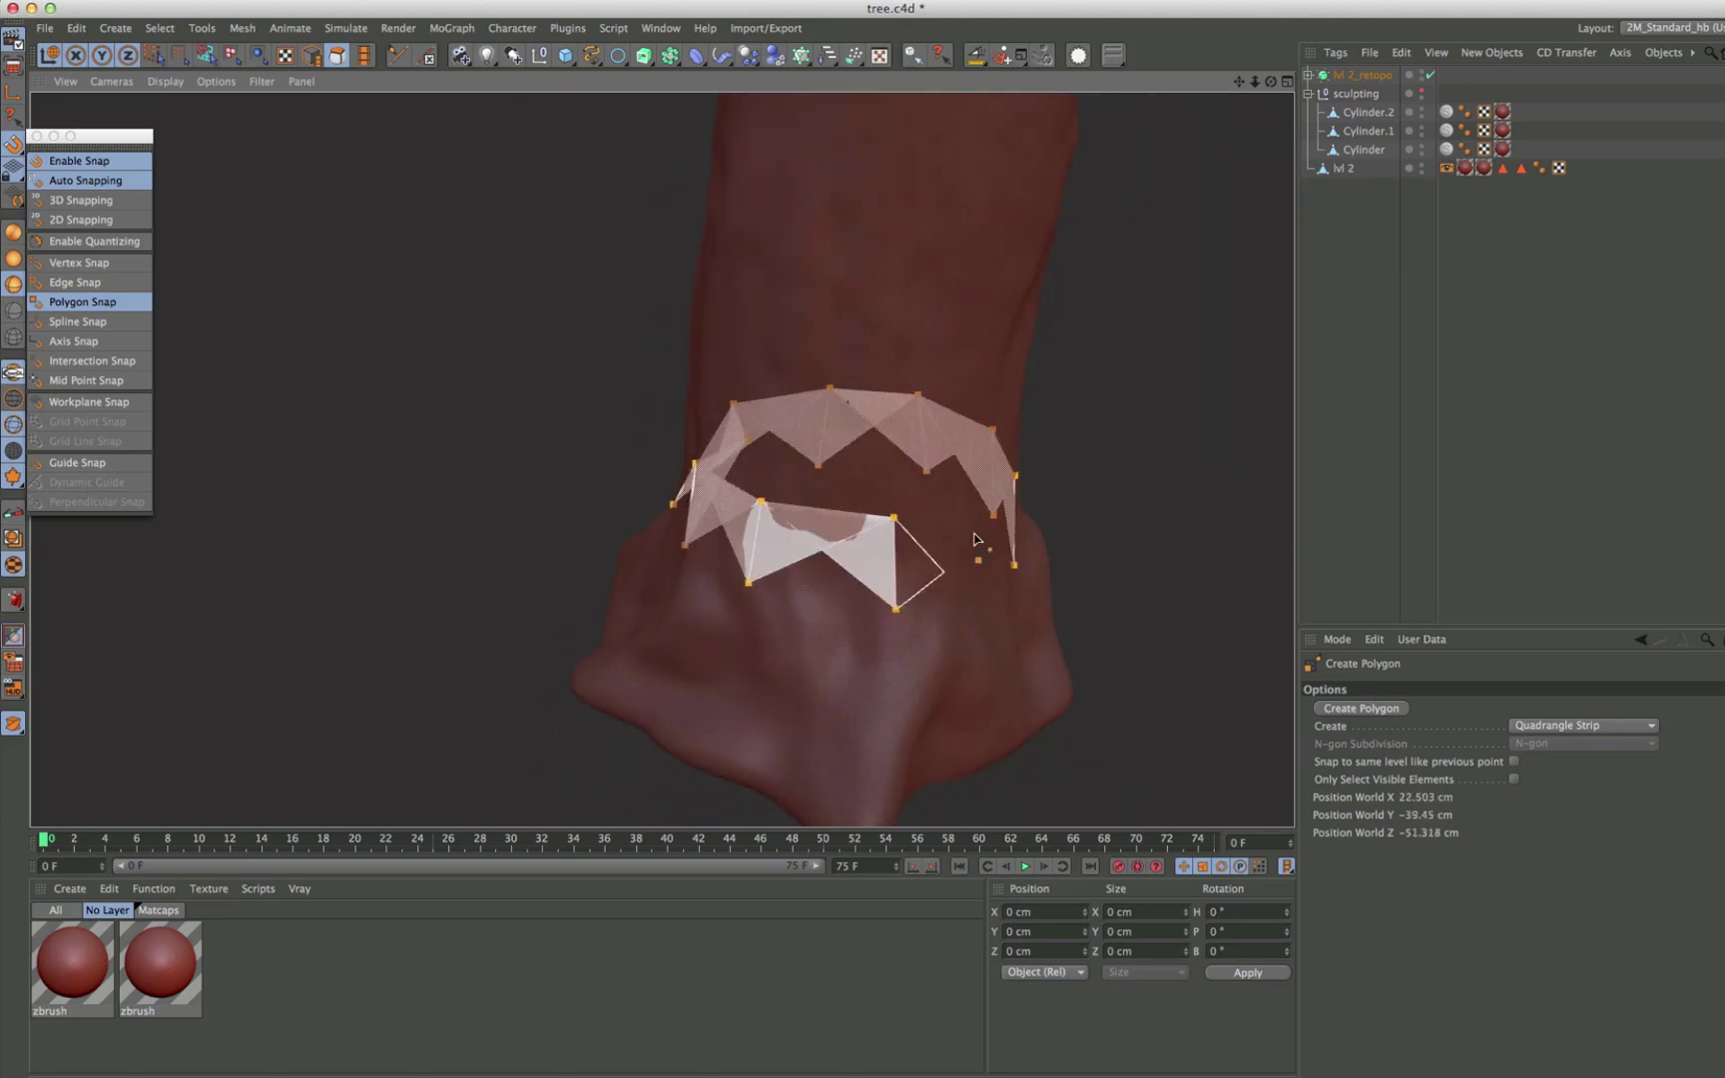
left_click(998, 599)
mouse_move(958, 559)
left_mouse_down("alt")
mouse_move(999, 599)
mouse_move(850, 529)
mouse_move(1059, 521)
left_mouse_up("alt")
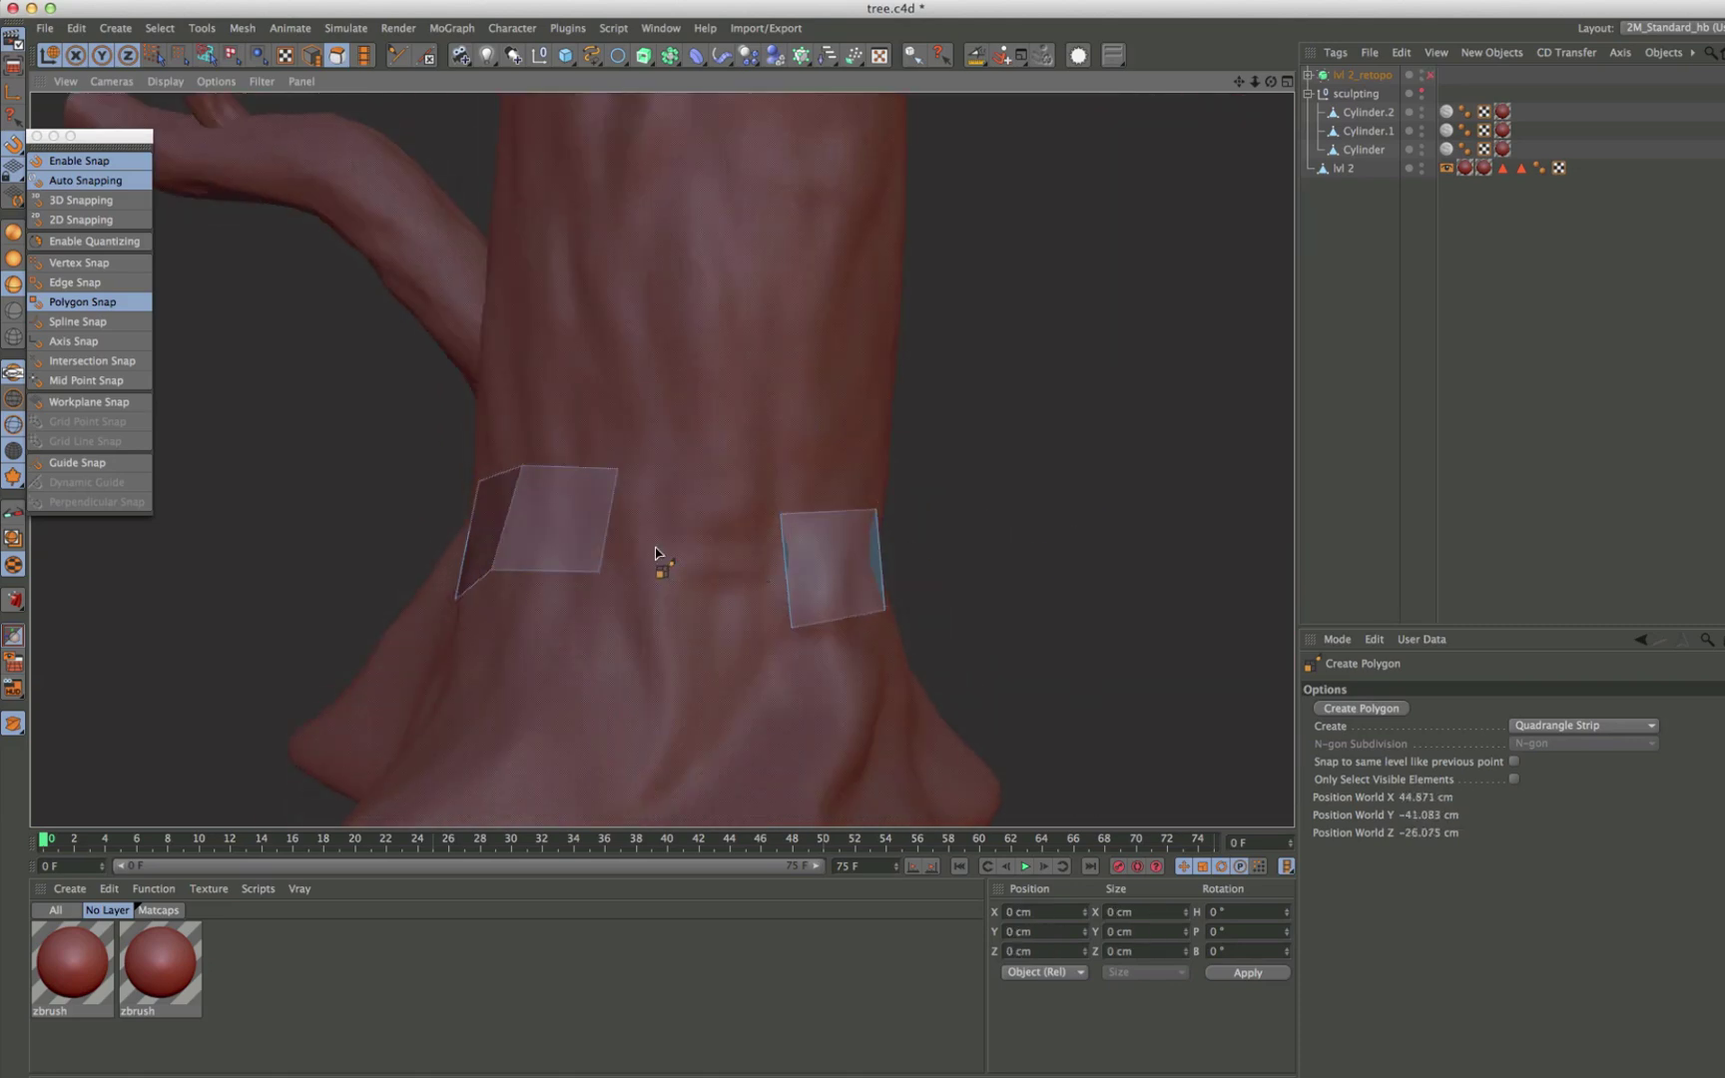
right_click(686, 531)
- Select the quad band's bottom edge loop
mouse_move(686, 531)
left_mouse_down("alt")
mouse_move(485, 392)
mouse_move(630, 582)
left_mouse_up("alt")
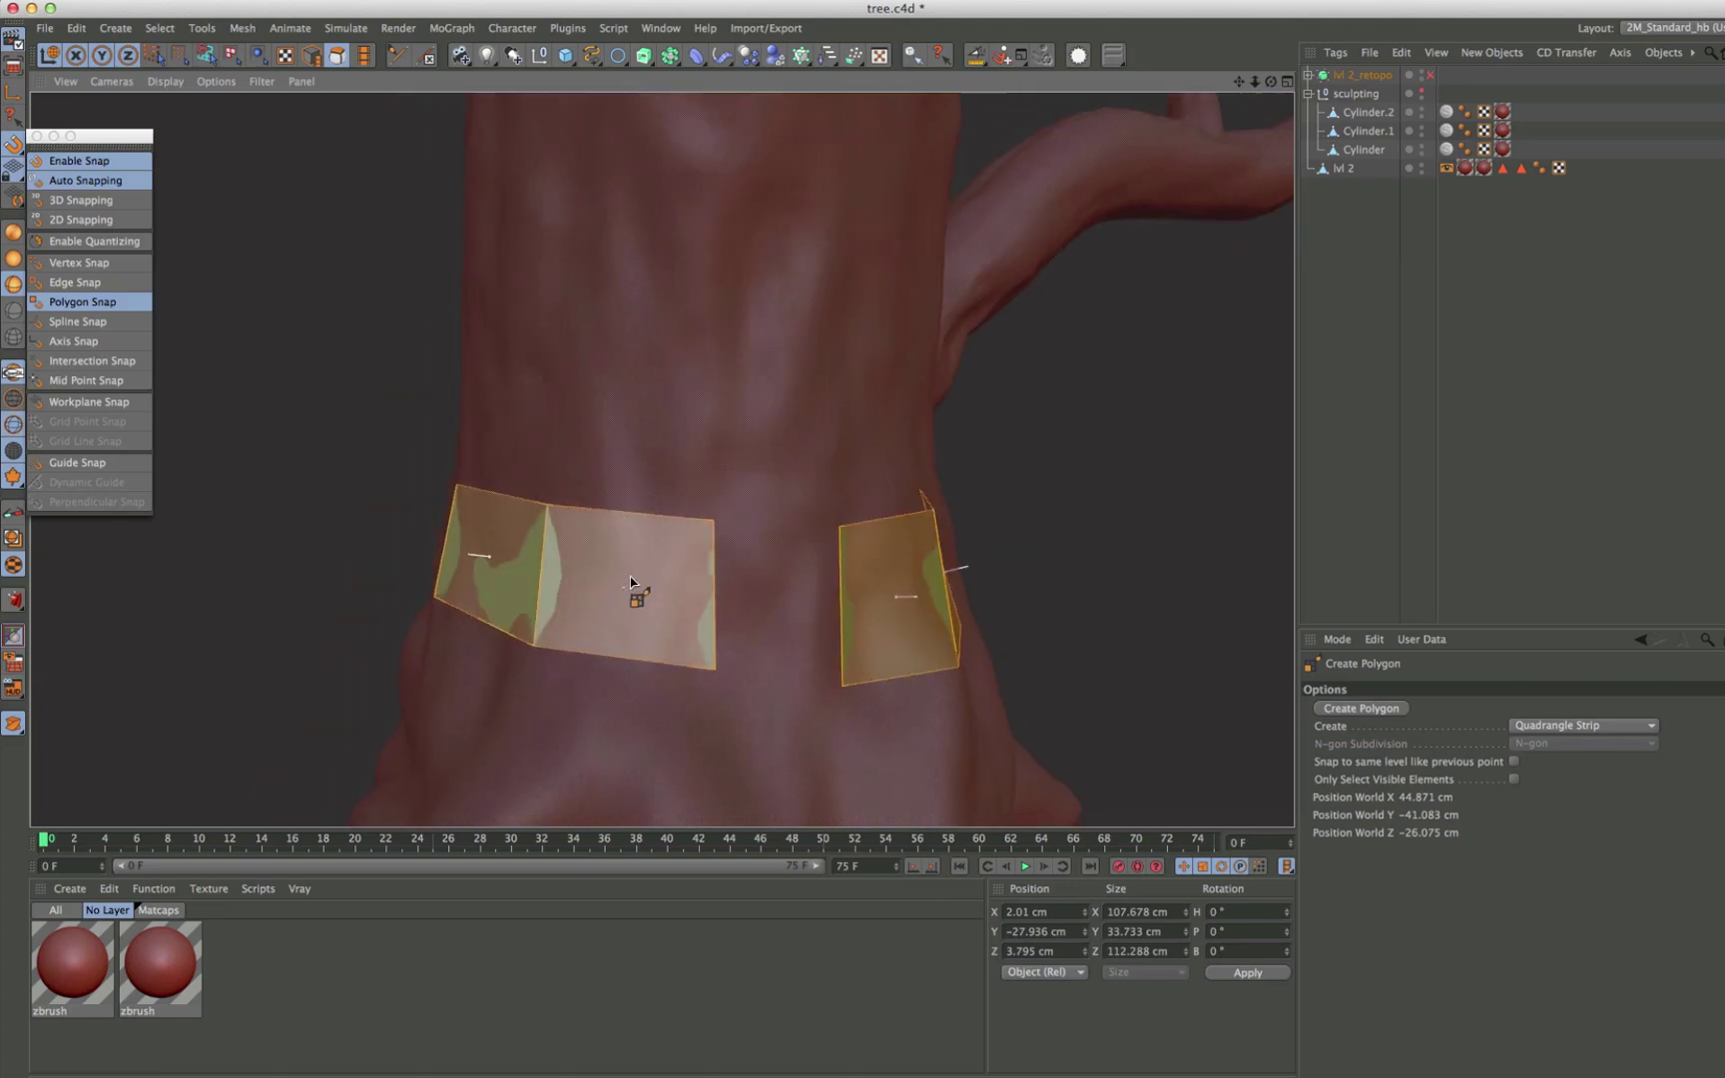
scroll(790, 604, "down", 5)
key("u")
key("m")
left_click(581, 578)
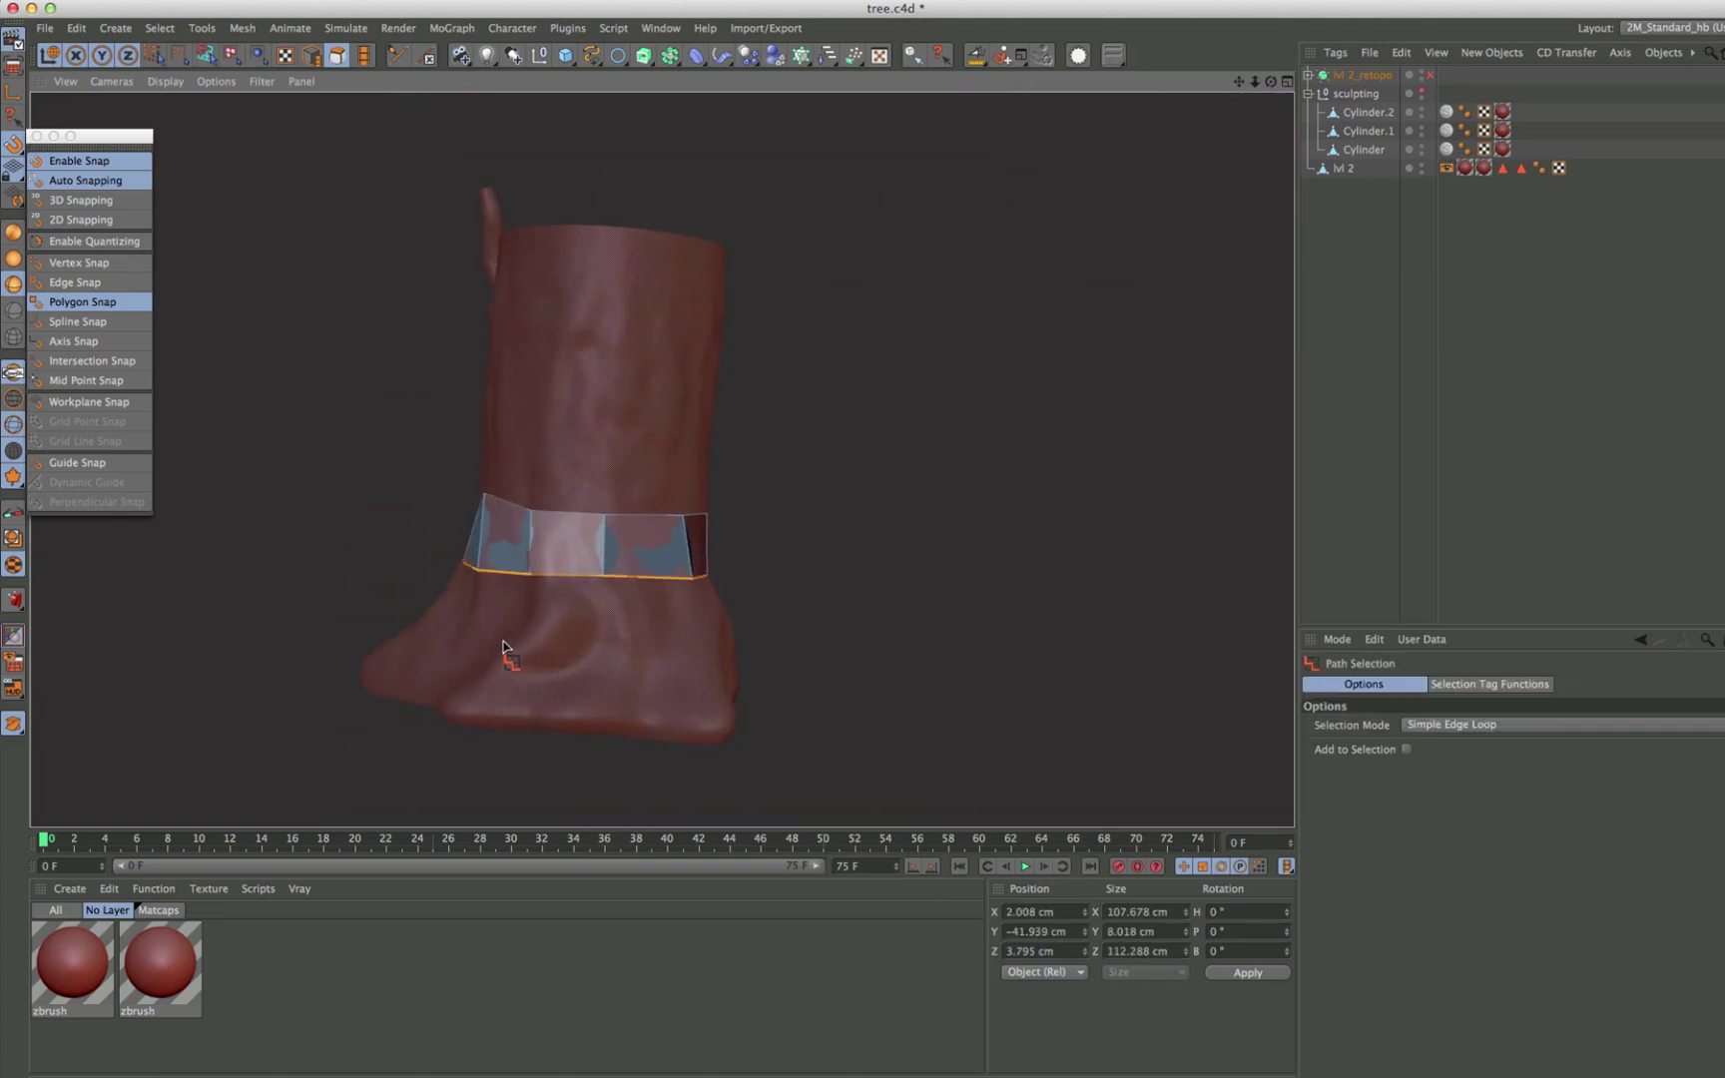
- Extrude the bottom edge loop down over the roots and add a Knife loop cut around the band
key("e")
left_click_drag(544, 585, 530, 671, "ctrl")
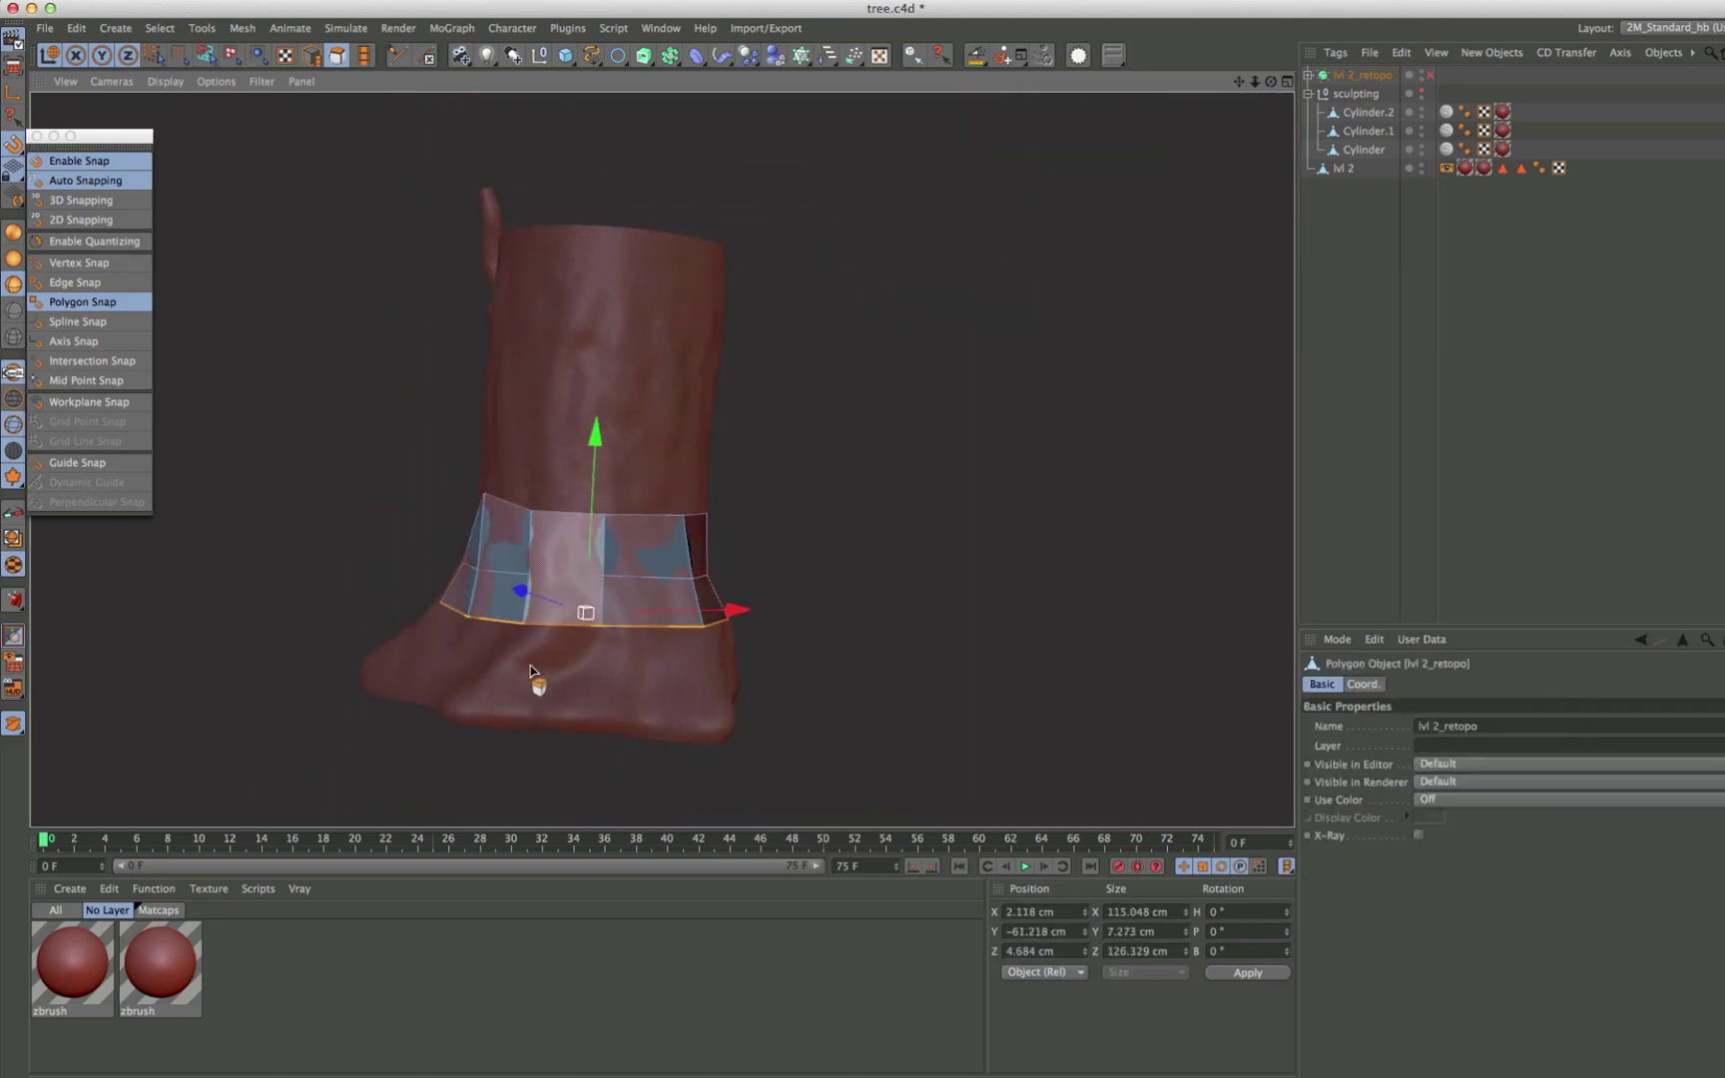
mouse_move(698, 552)
left_mouse_down("alt")
mouse_move(659, 585)
mouse_move(747, 755)
mouse_move(920, 739)
left_mouse_up("alt")
key("k")
key("l")
left_click(804, 735)
mouse_move(949, 674)
left_mouse_down("alt")
mouse_move(943, 635)
mouse_move(751, 551)
left_mouse_up("alt")
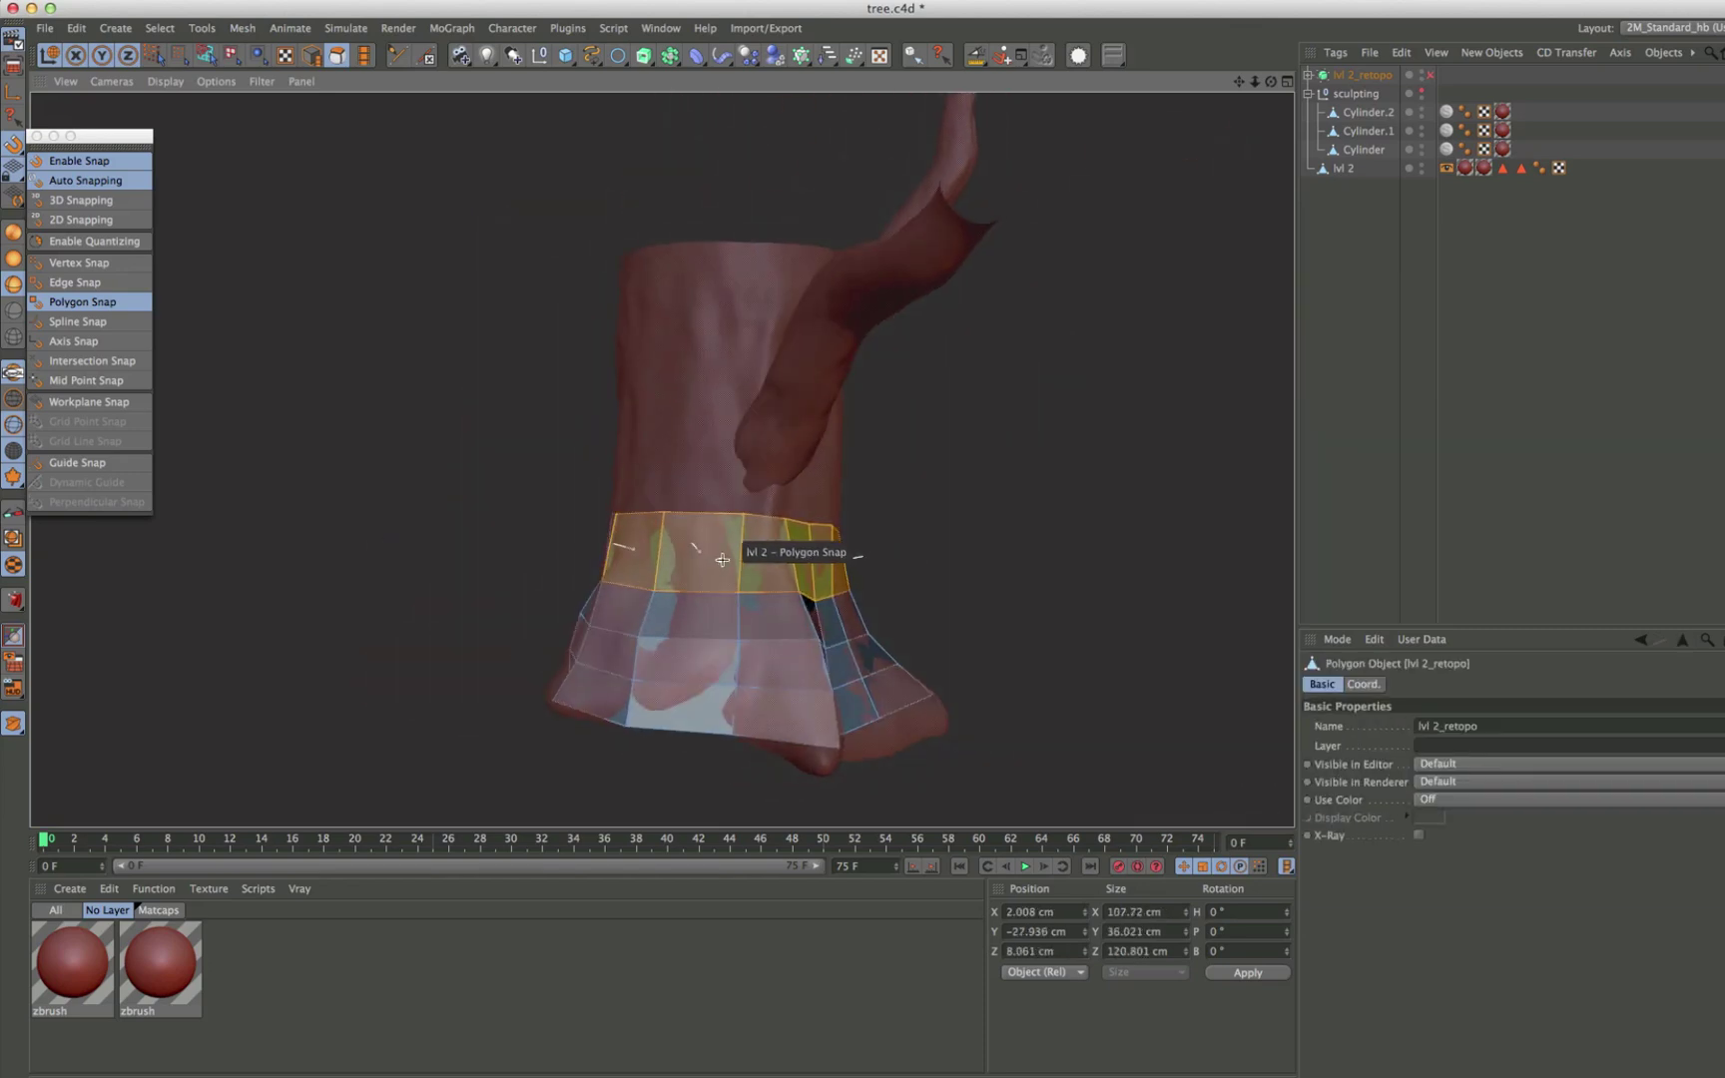
- Extrude the top edge loop upward along the trunk
key("d")
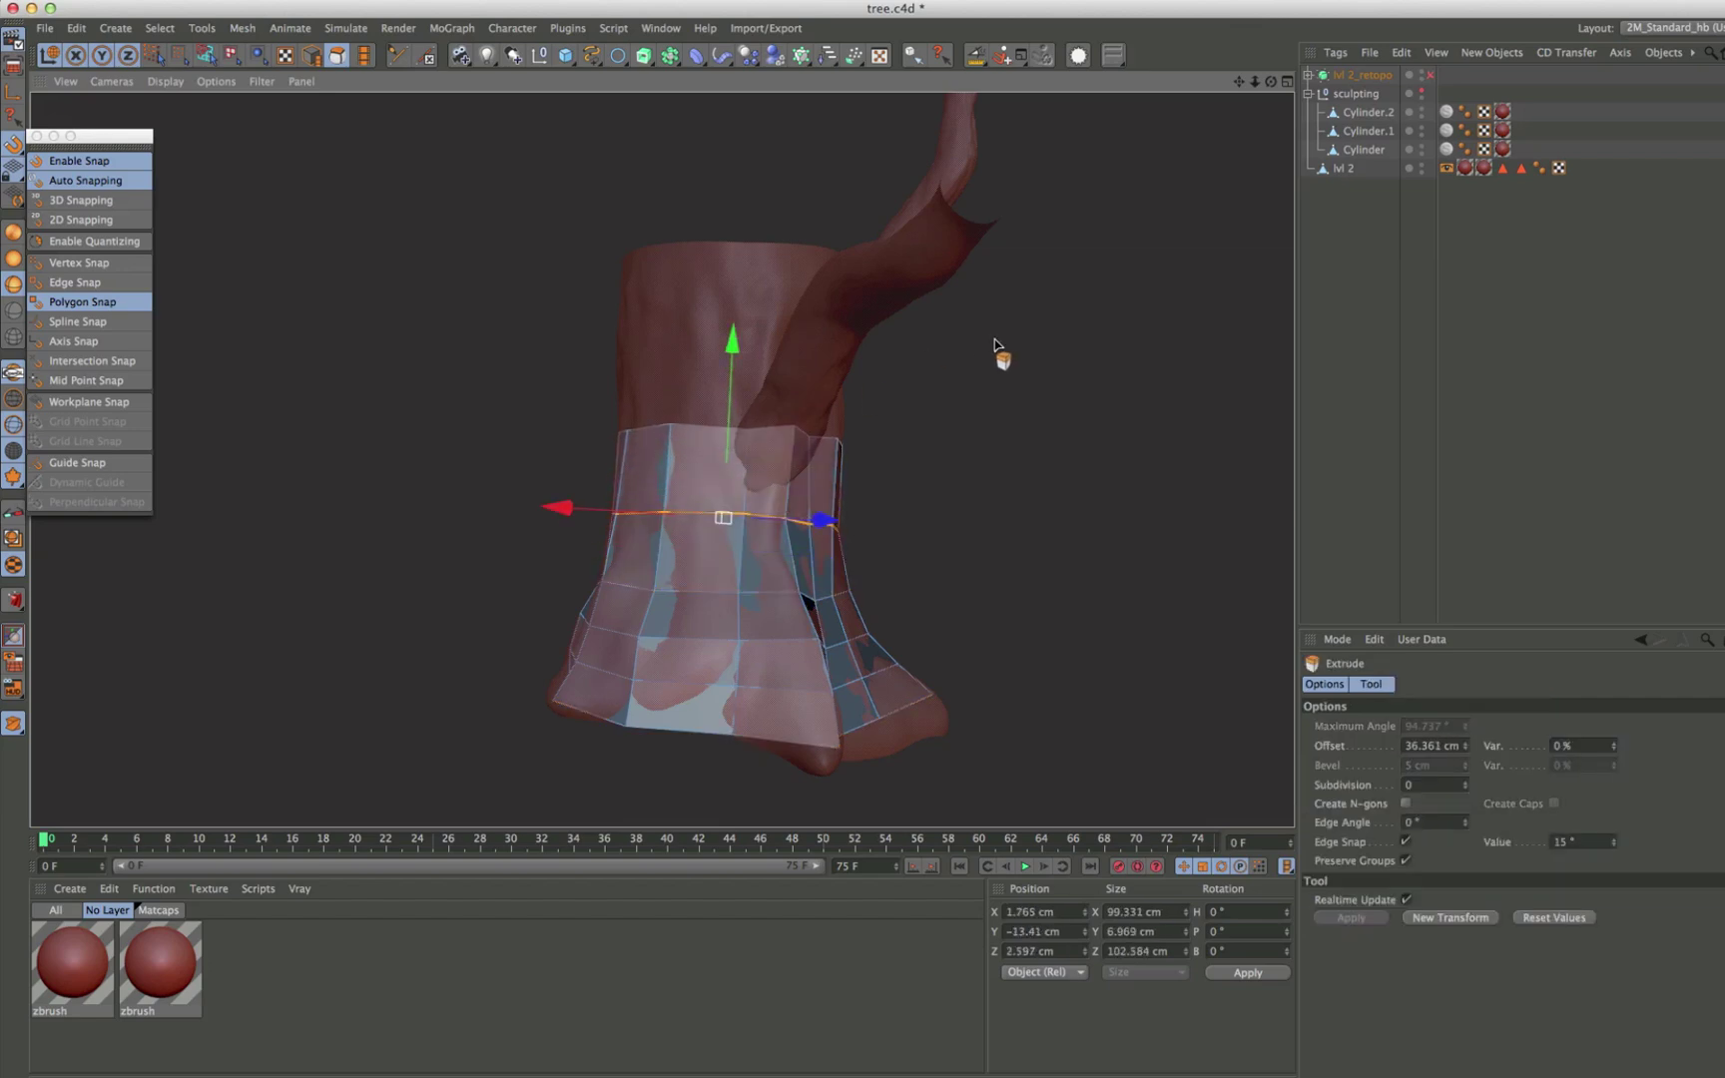
left_click_drag(1012, 343, 794, 328)
mouse_move(691, 292)
left_mouse_down("alt")
mouse_move(655, 397)
mouse_move(801, 489)
mouse_move(898, 508)
left_mouse_up("alt")
- Smooth the retopology points onto the trunk with the Brush tool and select the whole mesh
key("m")
key("c")
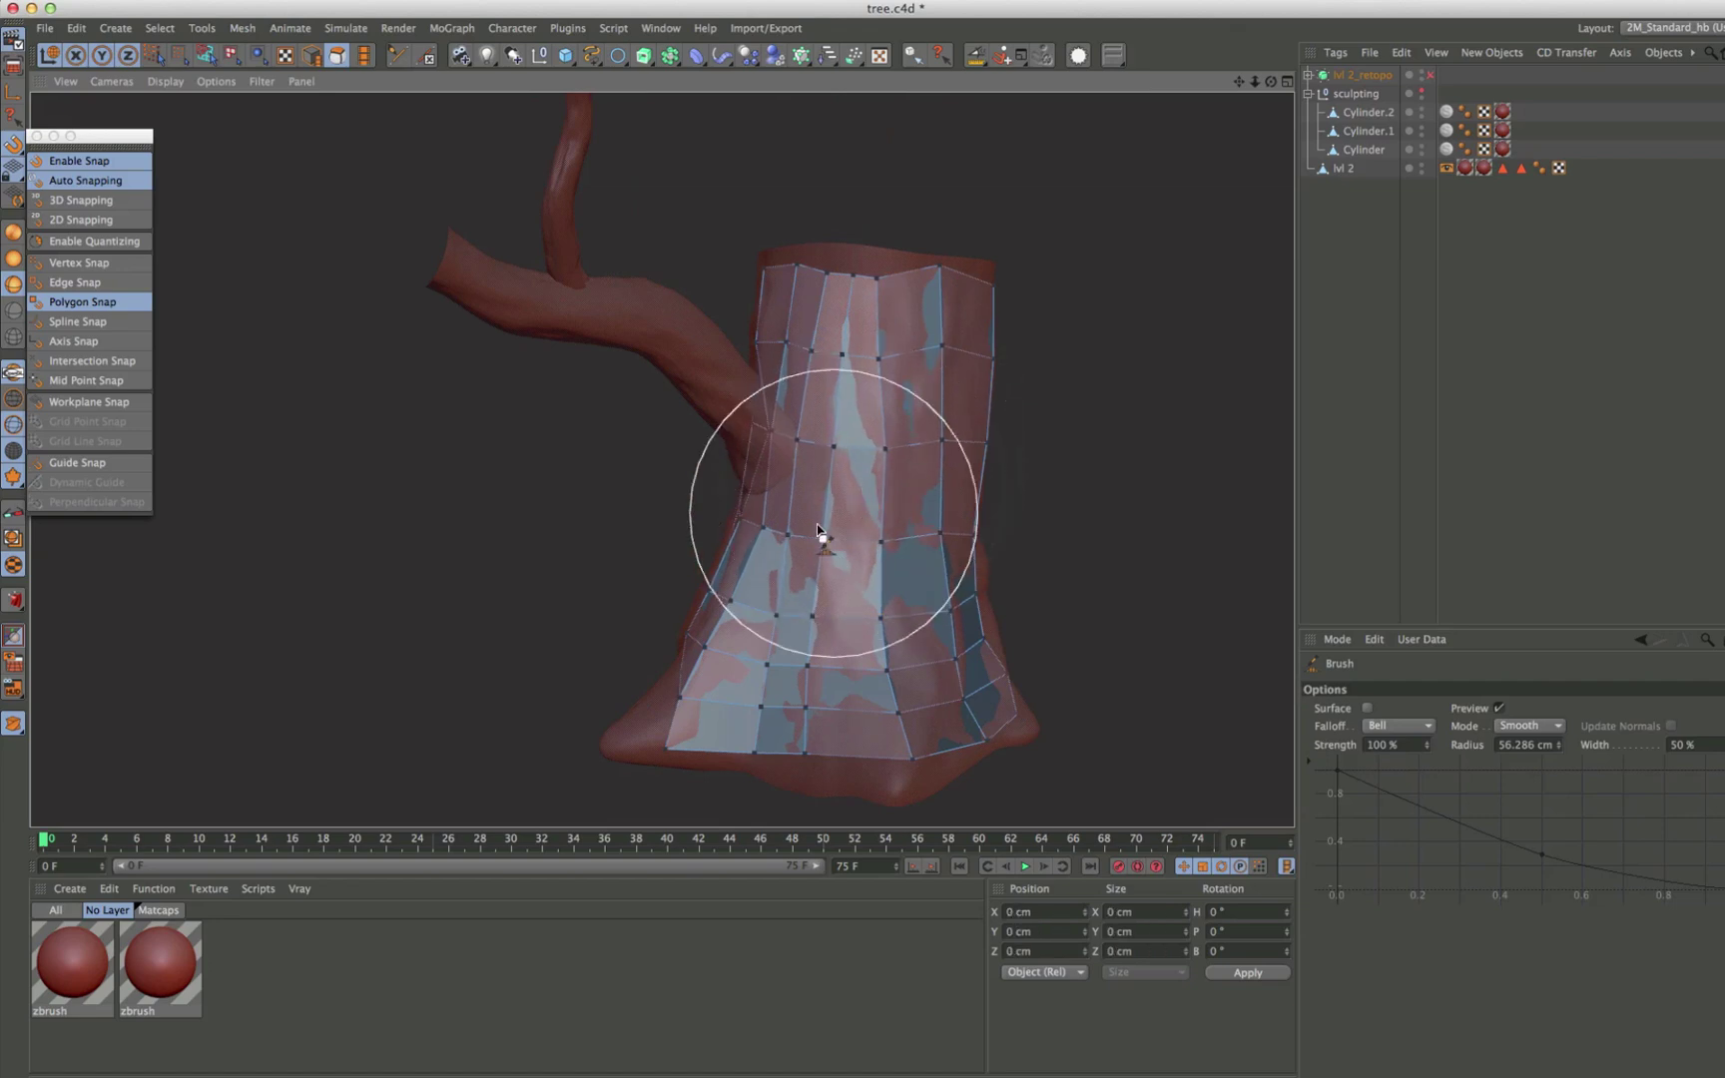
left_click_drag(954, 618, 770, 597, "alt")
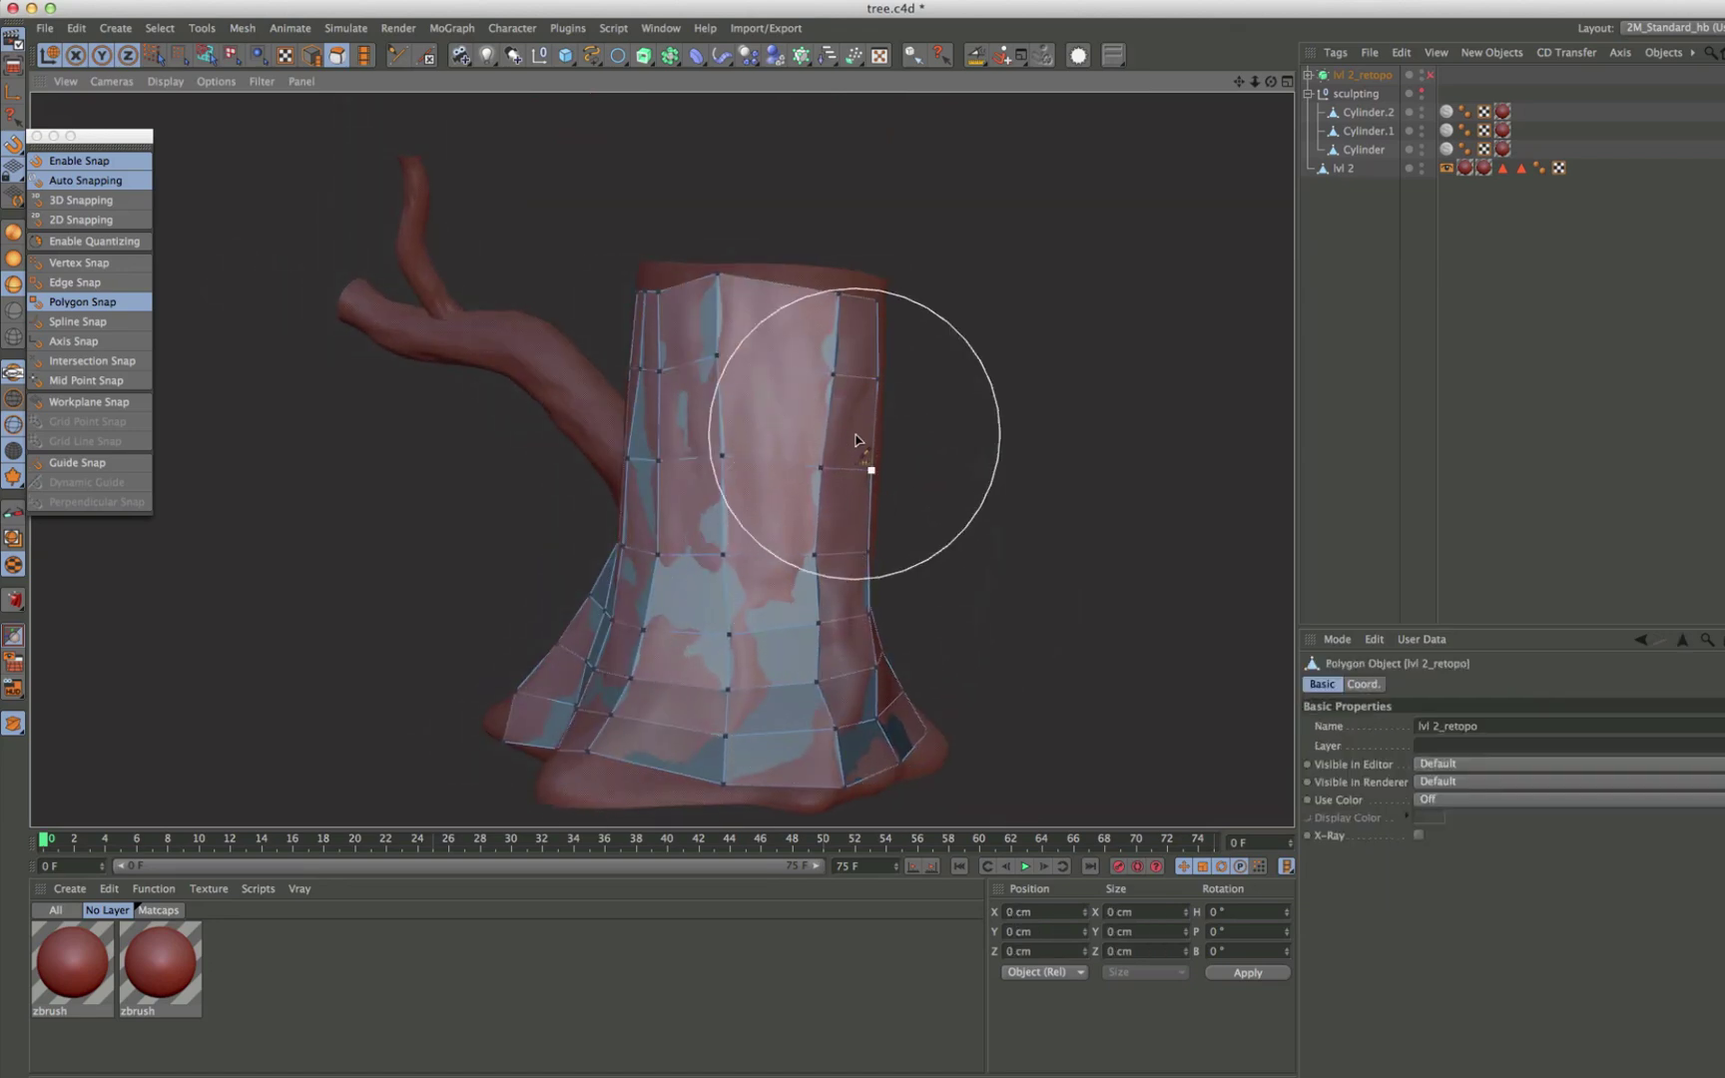
mouse_move(866, 469)
left_mouse_down("alt")
mouse_move(477, 473)
mouse_move(586, 467)
mouse_move(624, 397)
left_mouse_up("alt")
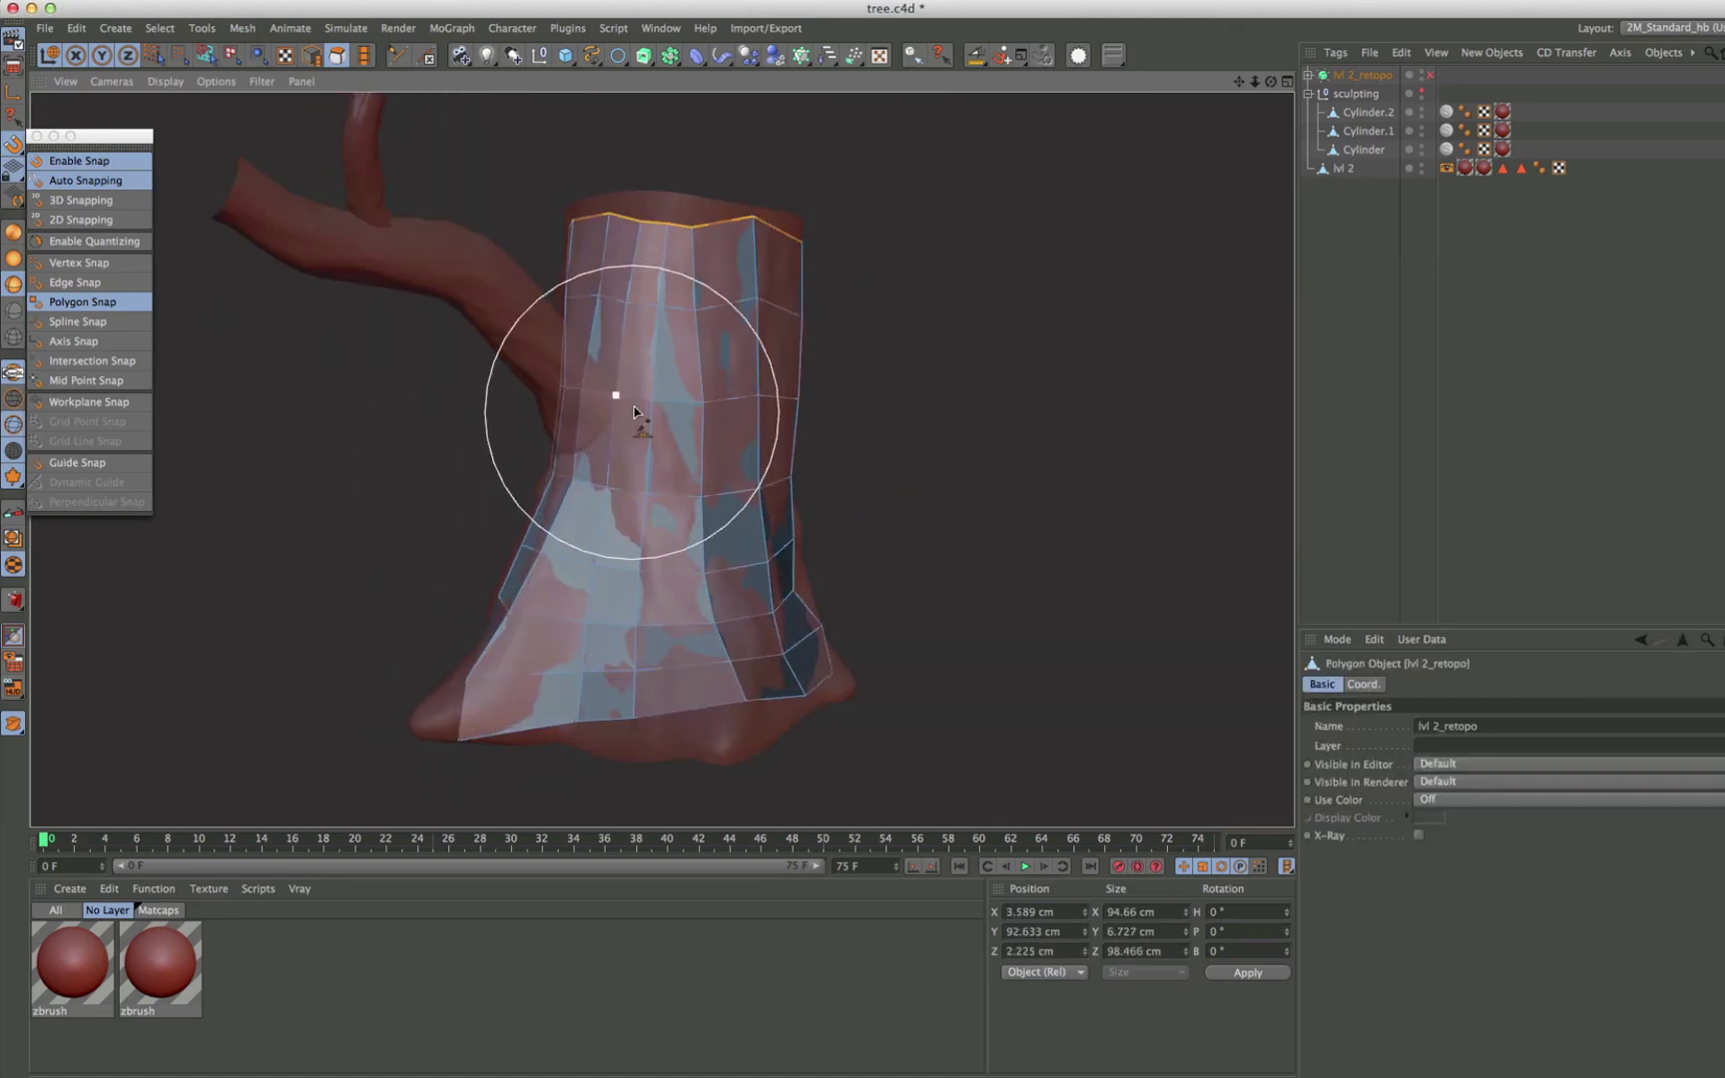
key("ctrl+a")
- Subdivide the retopology mesh into a denser grid from the right-click menu
right_click(631, 390)
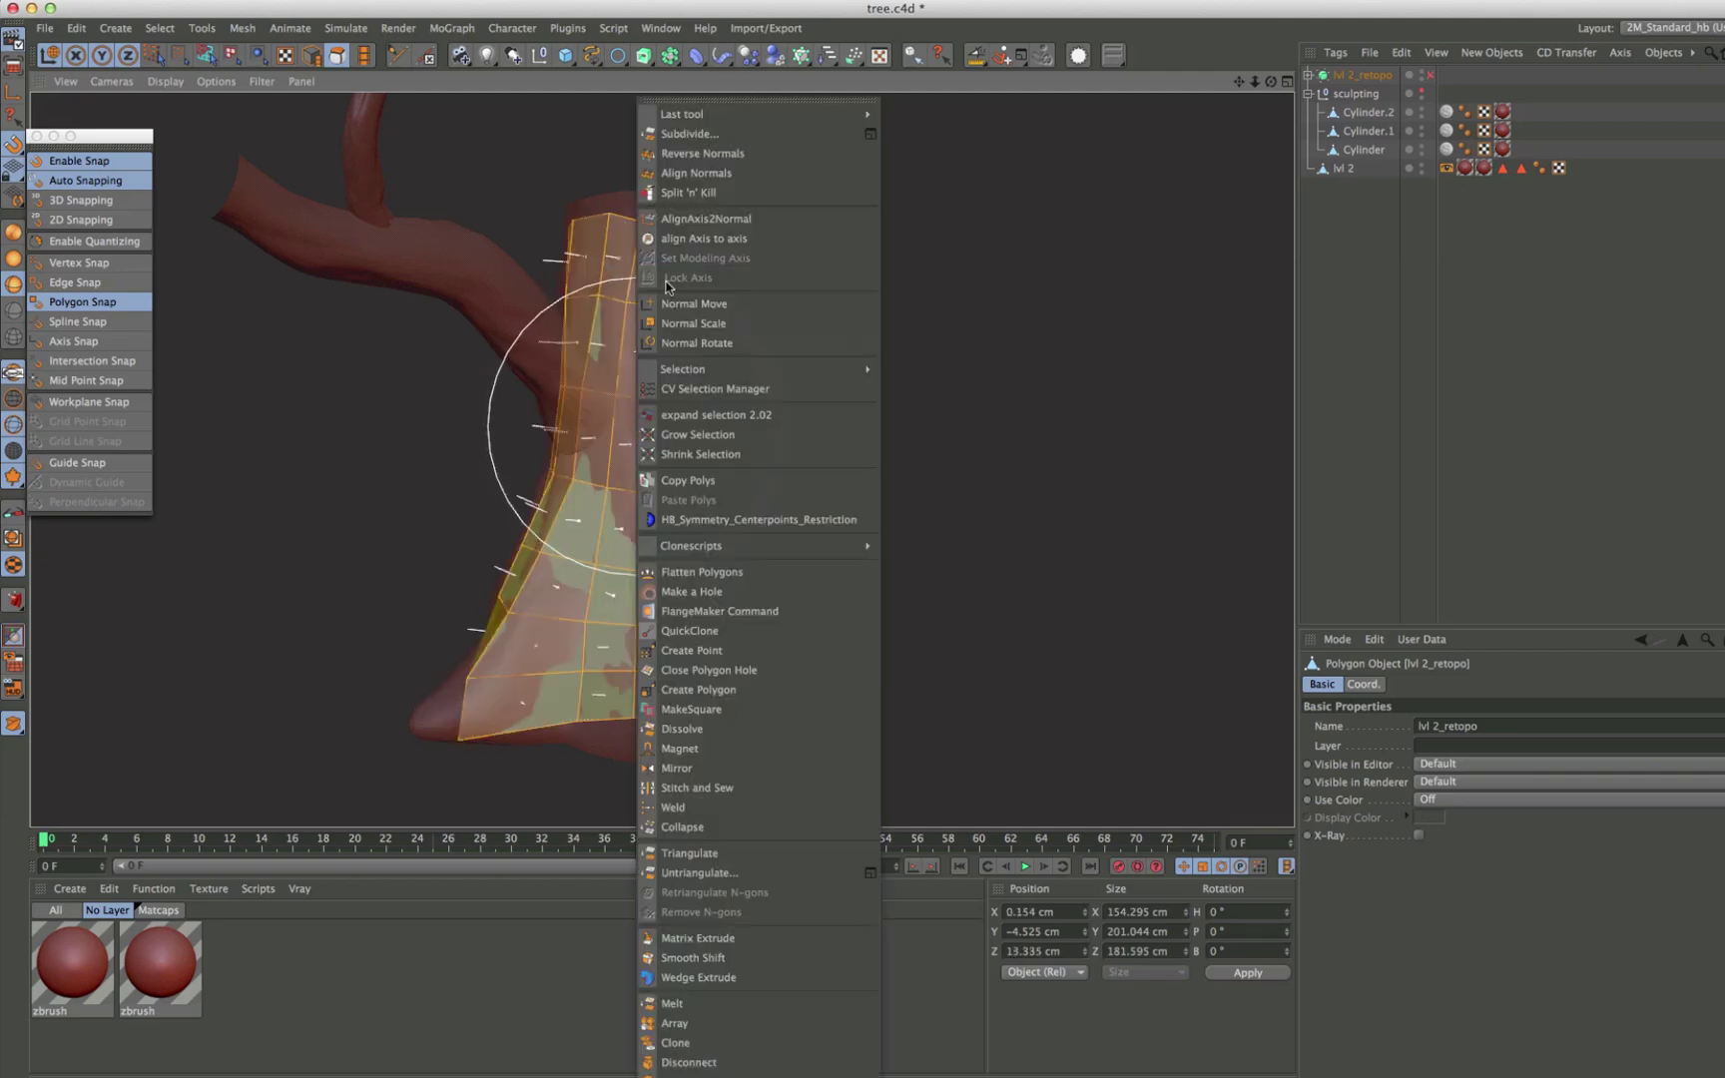
key("Escape")
right_click(699, 304)
left_click(935, 137)
left_click(943, 181)
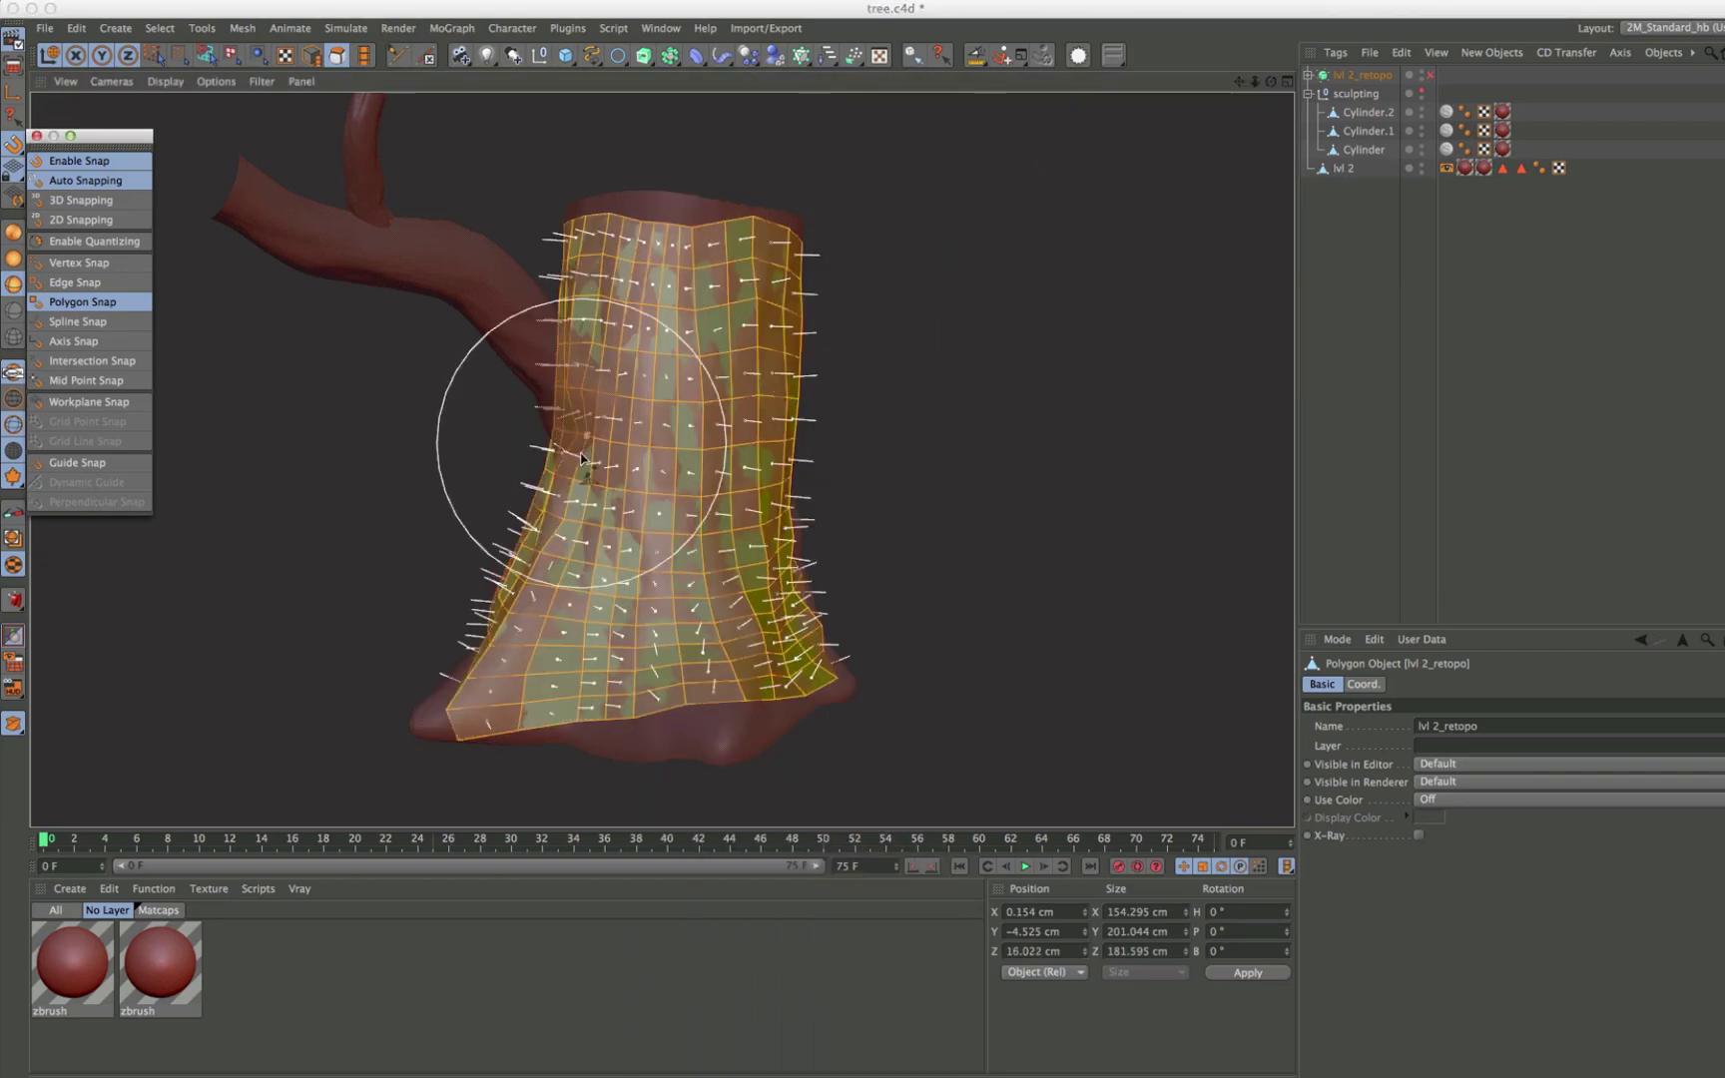
mouse_move(635, 577)
left_mouse_down("alt")
mouse_move(500, 543)
mouse_move(650, 705)
left_mouse_up("alt")
mouse_move(781, 697)
left_mouse_down("alt")
mouse_move(732, 686)
mouse_move(873, 672)
mouse_move(878, 712)
mouse_move(923, 585)
mouse_move(938, 669)
left_mouse_up("alt")
- Loop-select the hole's boundary edge at the branch and tilt it along the branch
left_click_drag(842, 408, 779, 419, "alt")
scroll(713, 427, "up", 5)
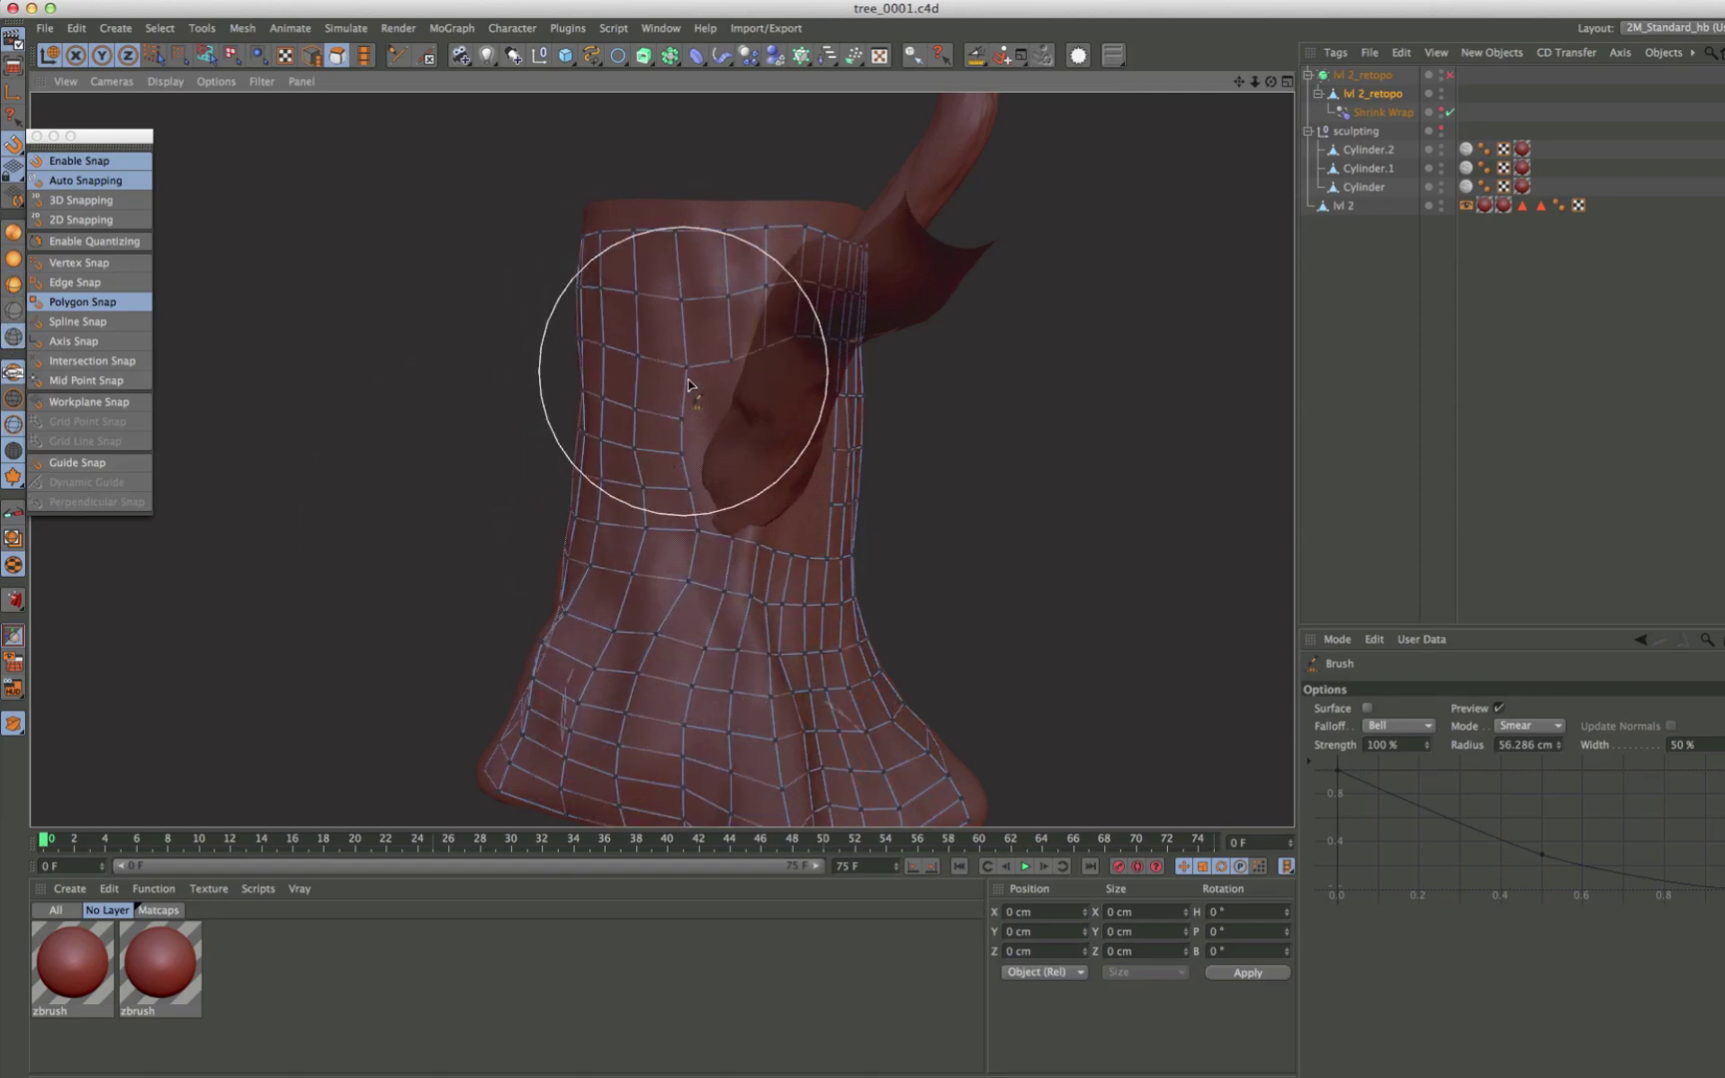
left_click_drag(686, 377, 840, 336, "alt")
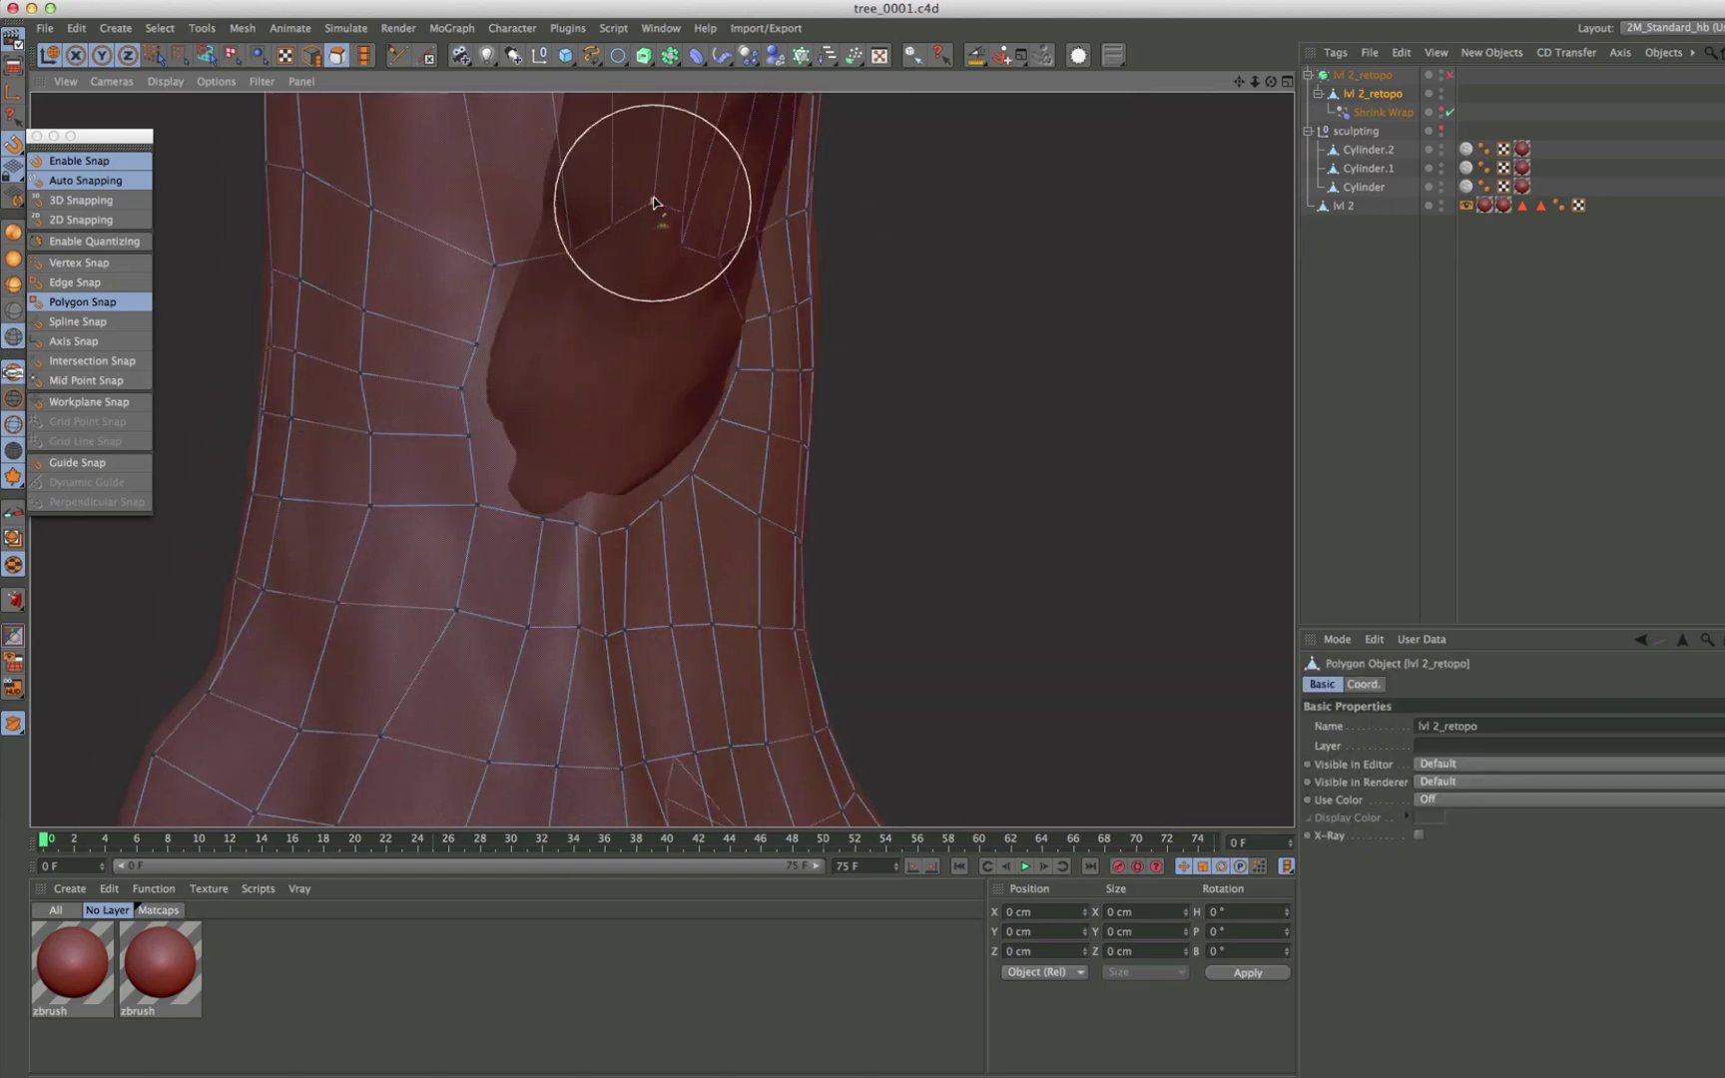
mouse_move(559, 540)
left_mouse_down("alt")
mouse_move(609, 385)
mouse_move(504, 389)
mouse_move(780, 352)
left_mouse_up("alt")
key("u")
key("l")
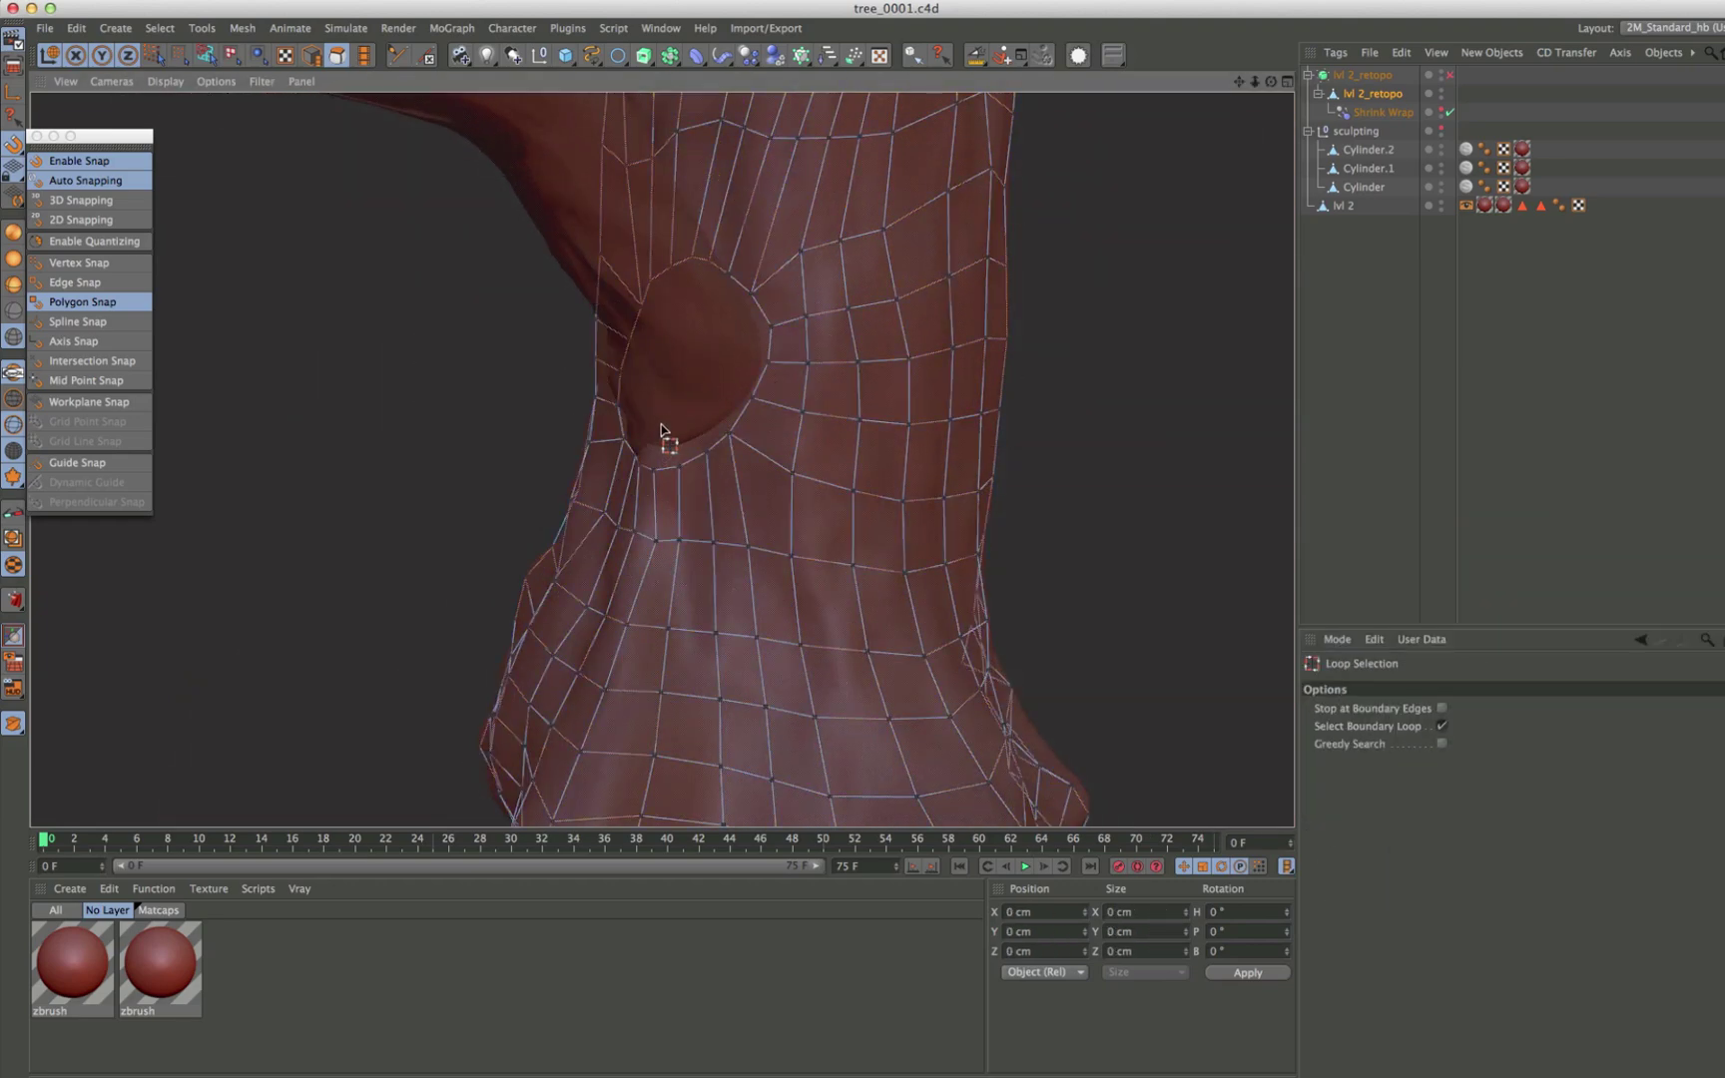
left_click(613, 451)
left_click_drag(759, 531, 239, 278, "alt")
key("e")
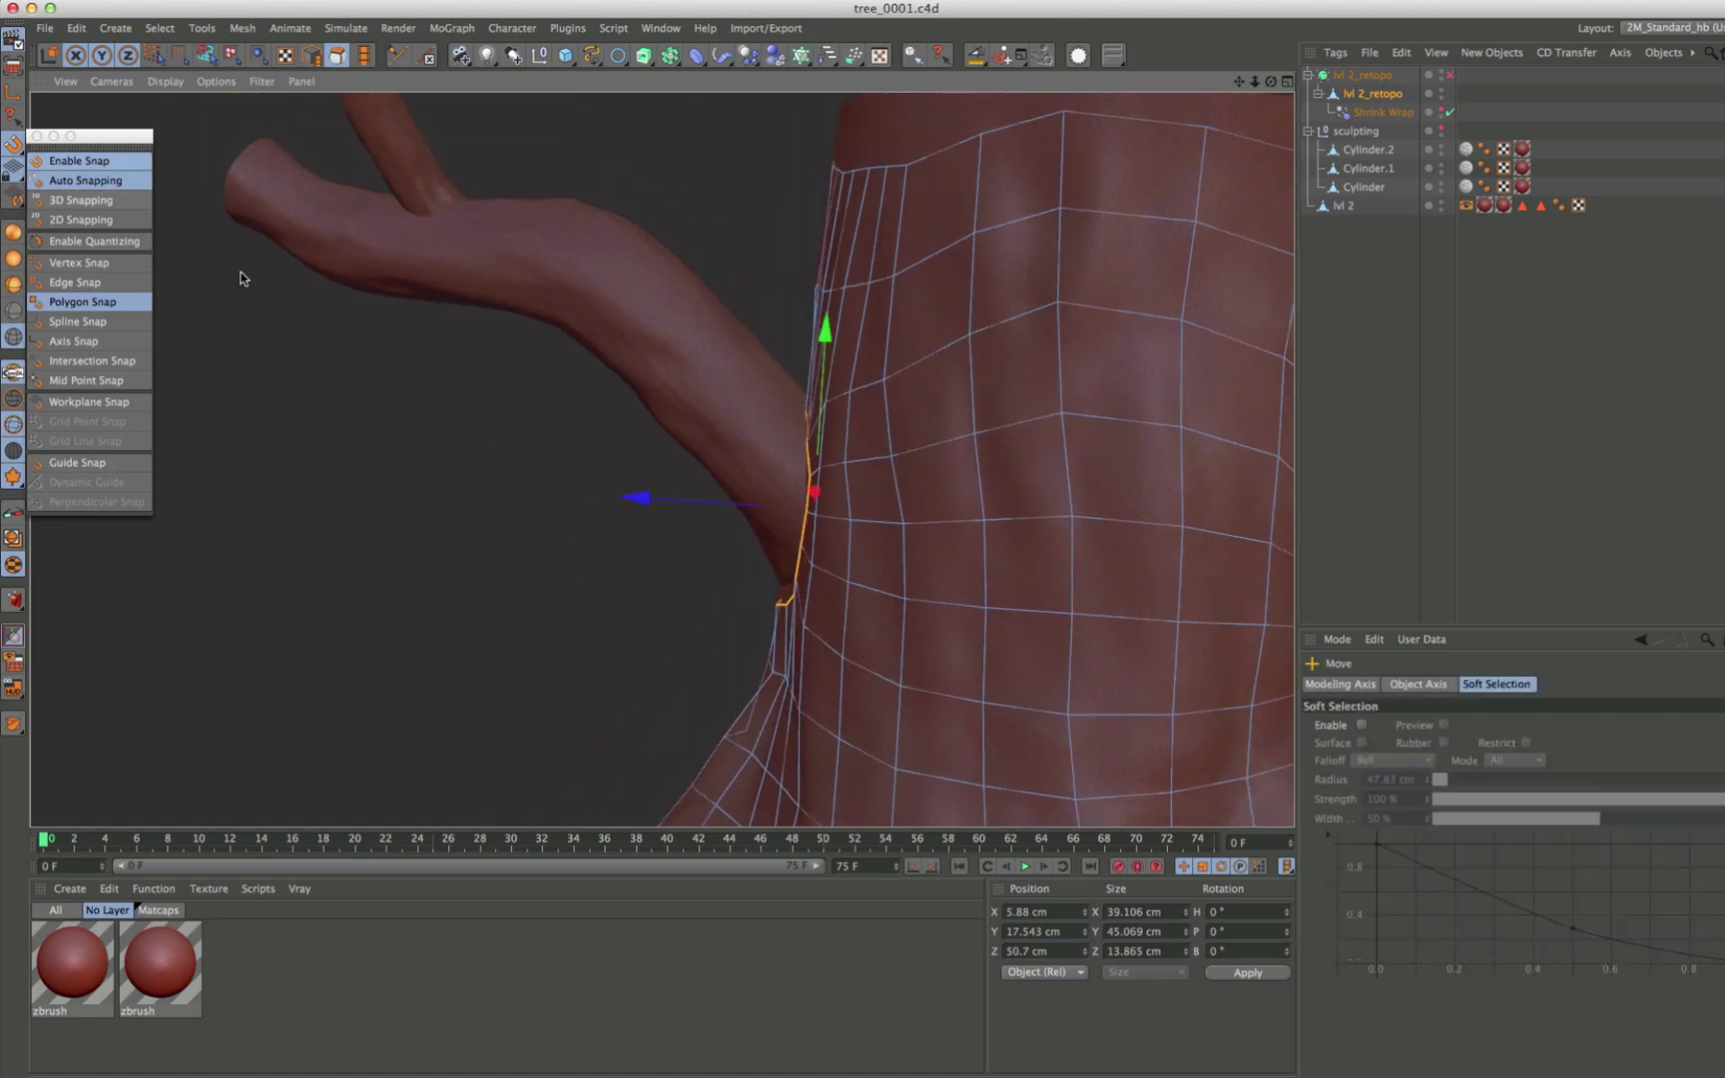
mouse_move(485, 351)
left_mouse_down("alt")
mouse_move(570, 436)
mouse_move(683, 305)
left_mouse_up("alt")
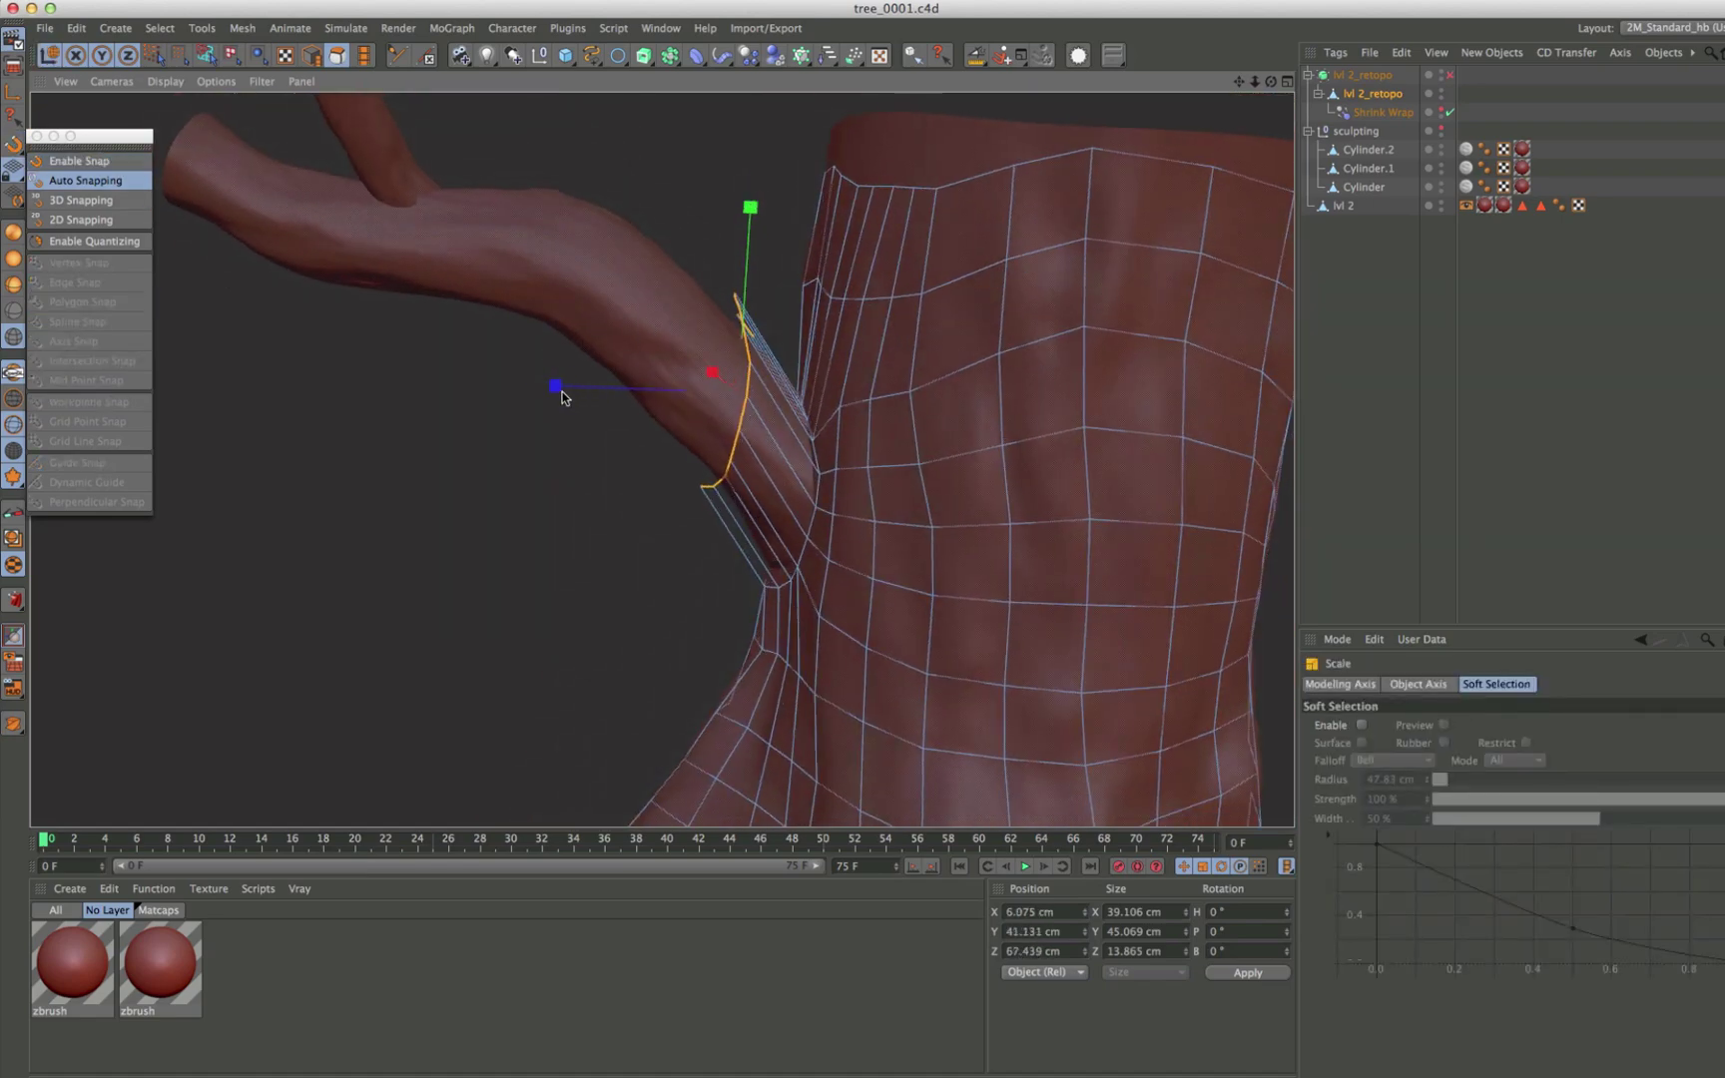
key("e")
mouse_move(401, 428)
left_mouse_down()
mouse_move(627, 482)
mouse_move(994, 381)
mouse_move(699, 559)
mouse_move(412, 659)
left_mouse_up()
- Scale the end loop and move it out along the branch toward the tip
key("t")
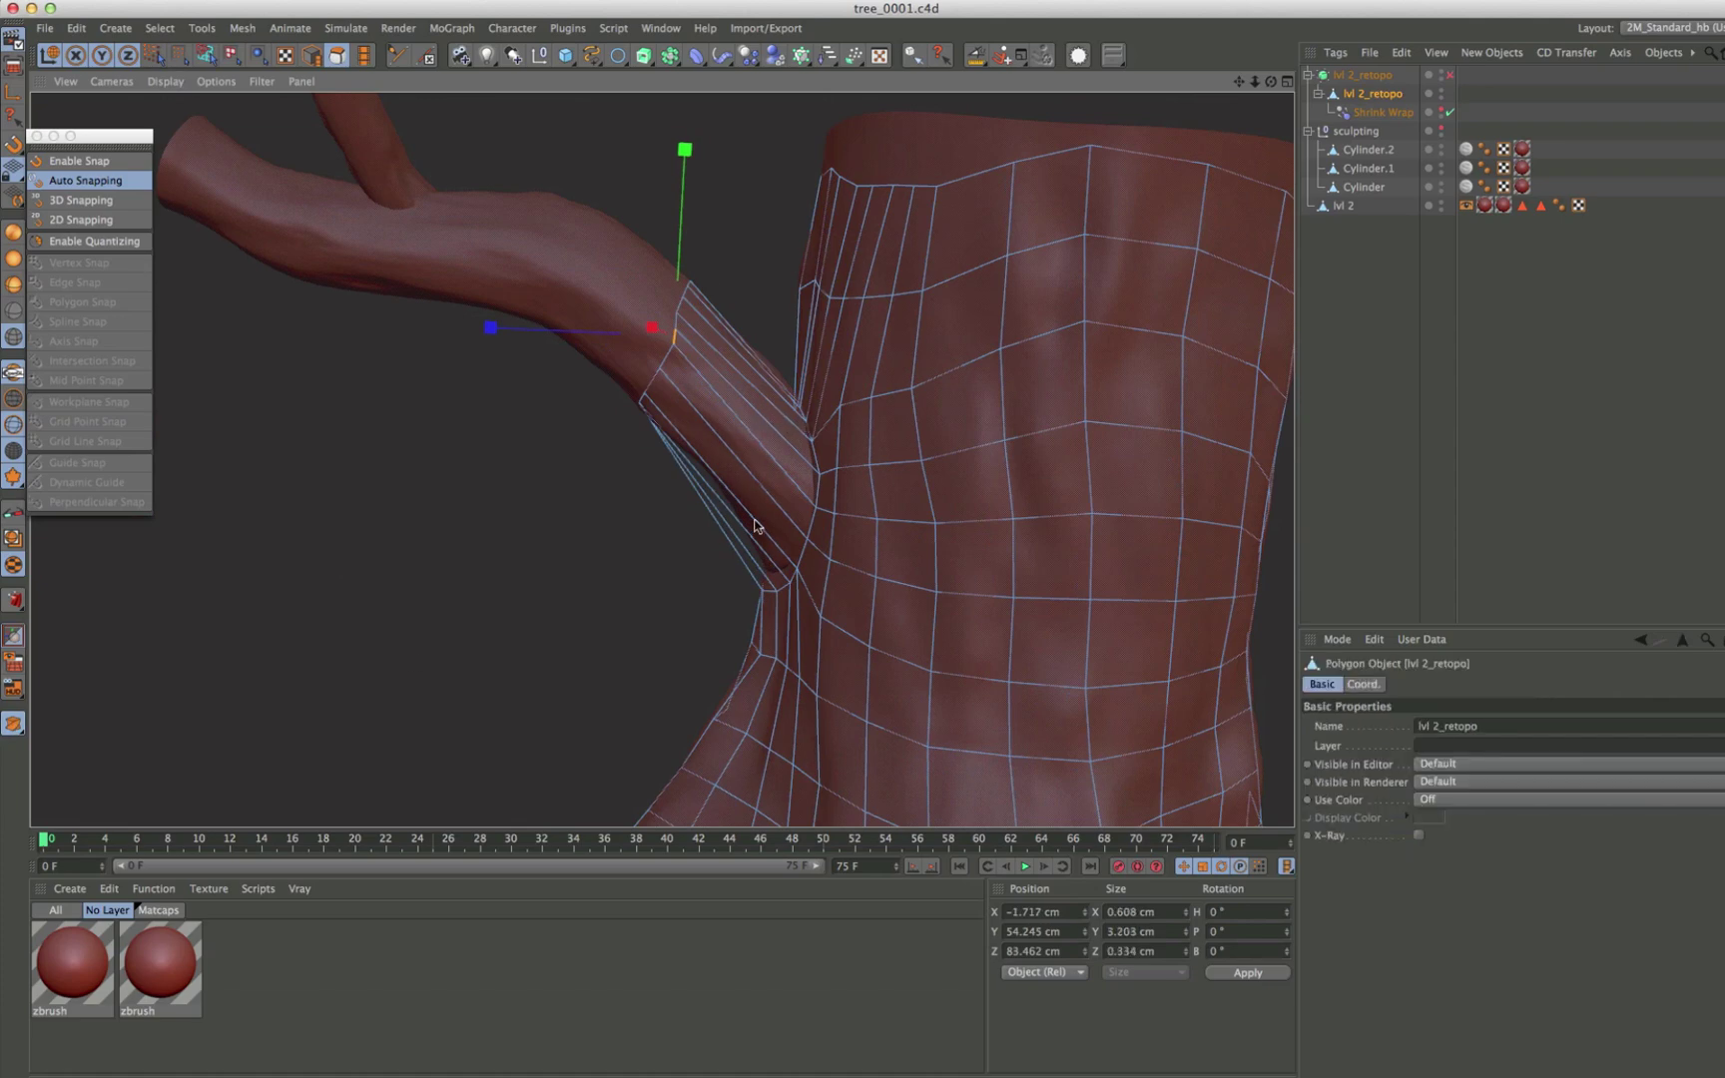
key("k")
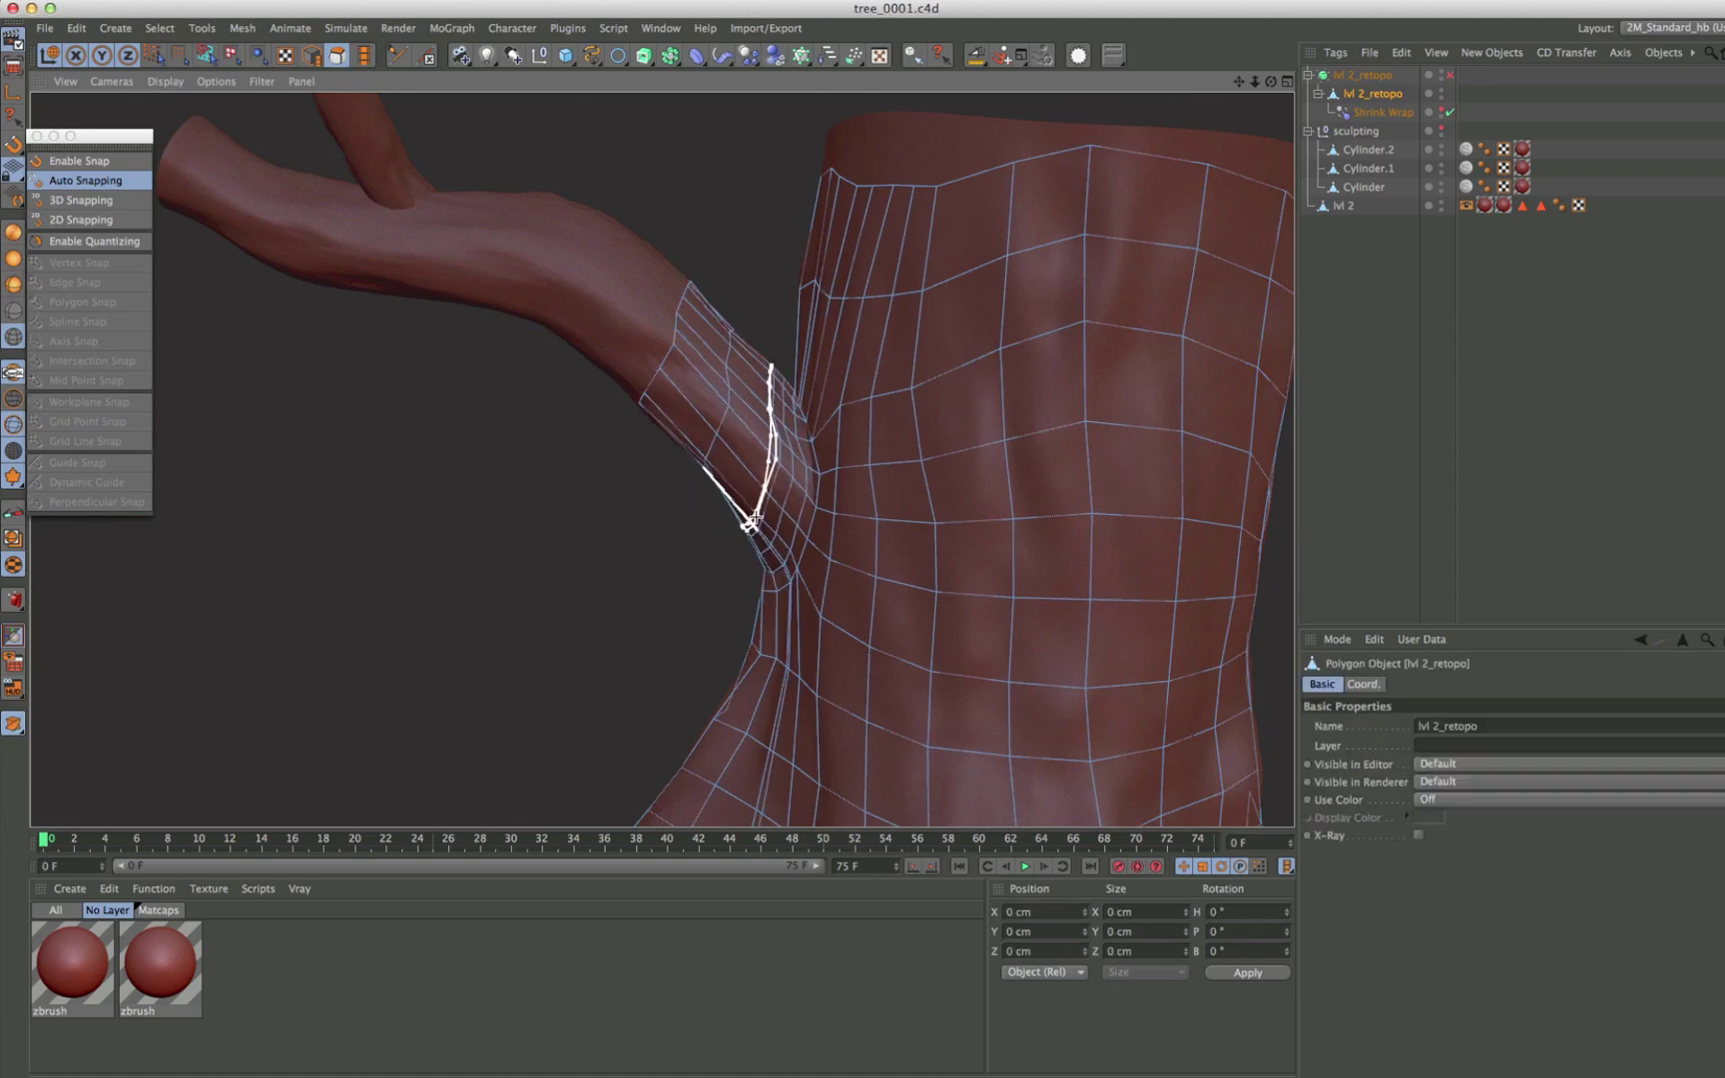
mouse_move(777, 552)
left_mouse_down("alt")
mouse_move(1155, 486)
mouse_move(692, 454)
left_mouse_up("alt")
mouse_move(739, 382)
left_mouse_down("alt")
mouse_move(473, 454)
mouse_move(655, 494)
mouse_move(1032, 470)
left_mouse_up("alt")
key("u")
key("m")
left_click_drag(776, 566, 383, 517, "alt")
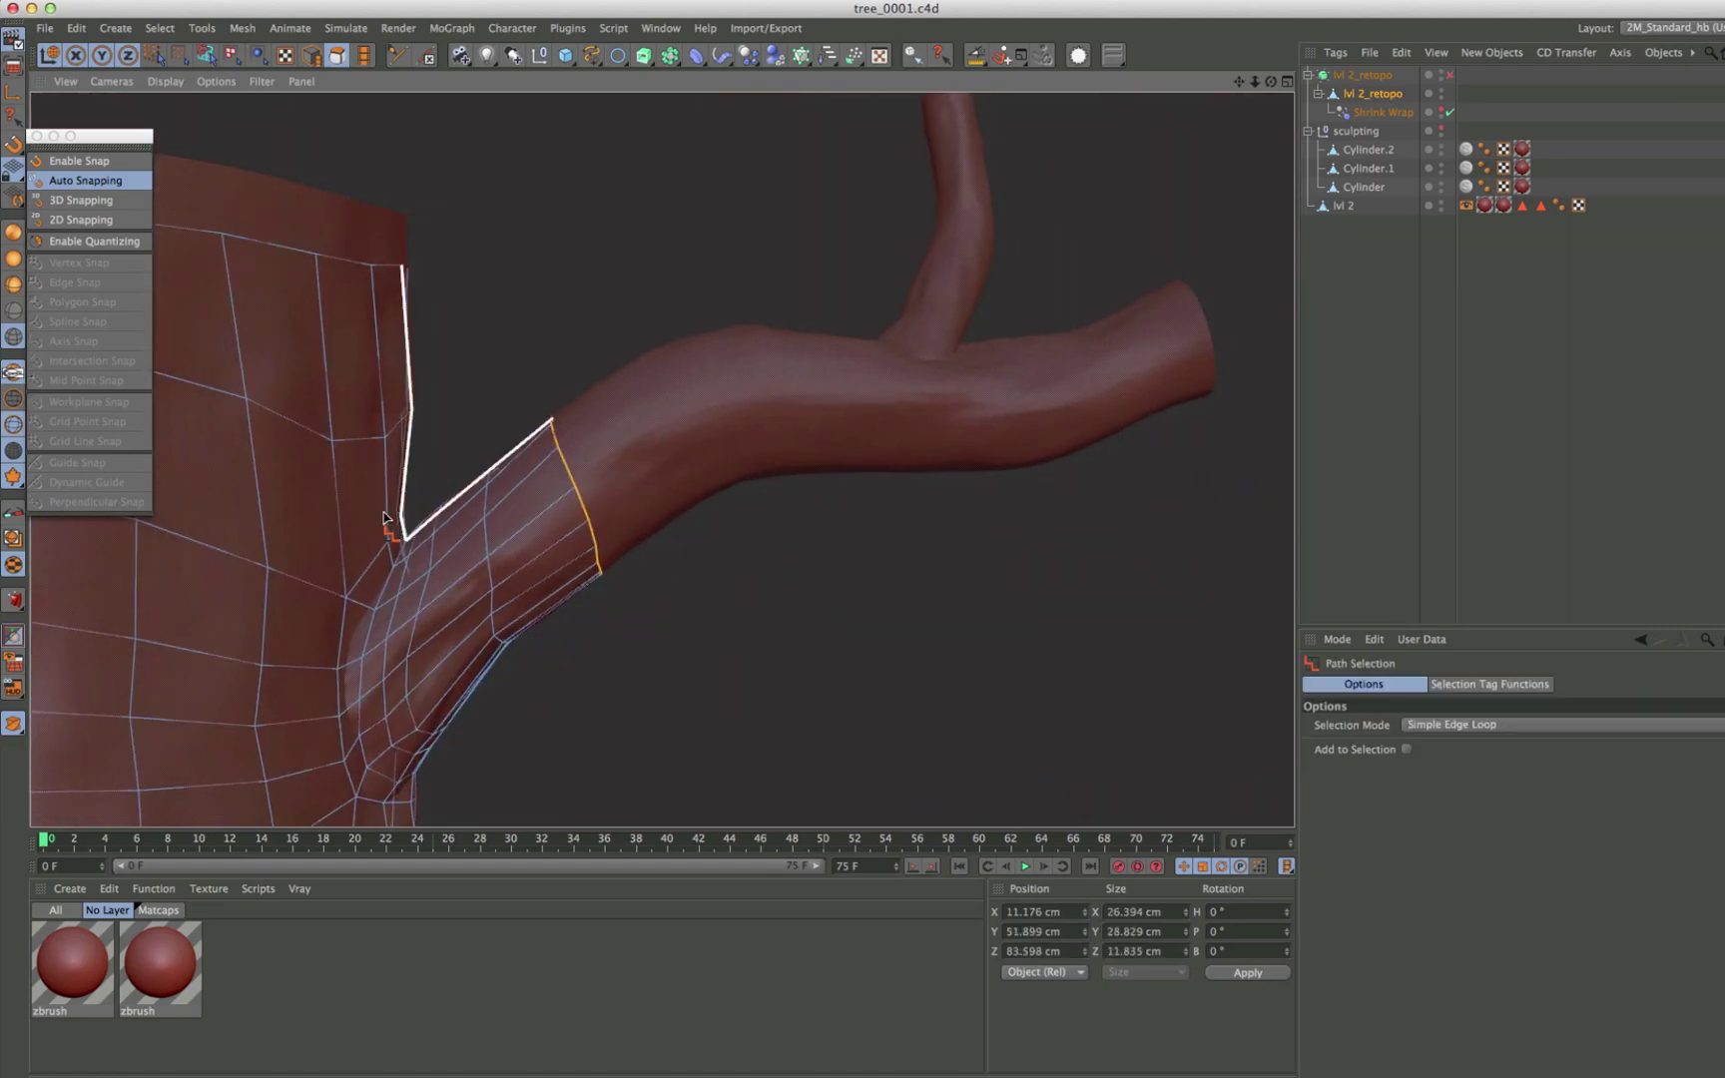
key("e")
left_click_drag(489, 594, 574, 494)
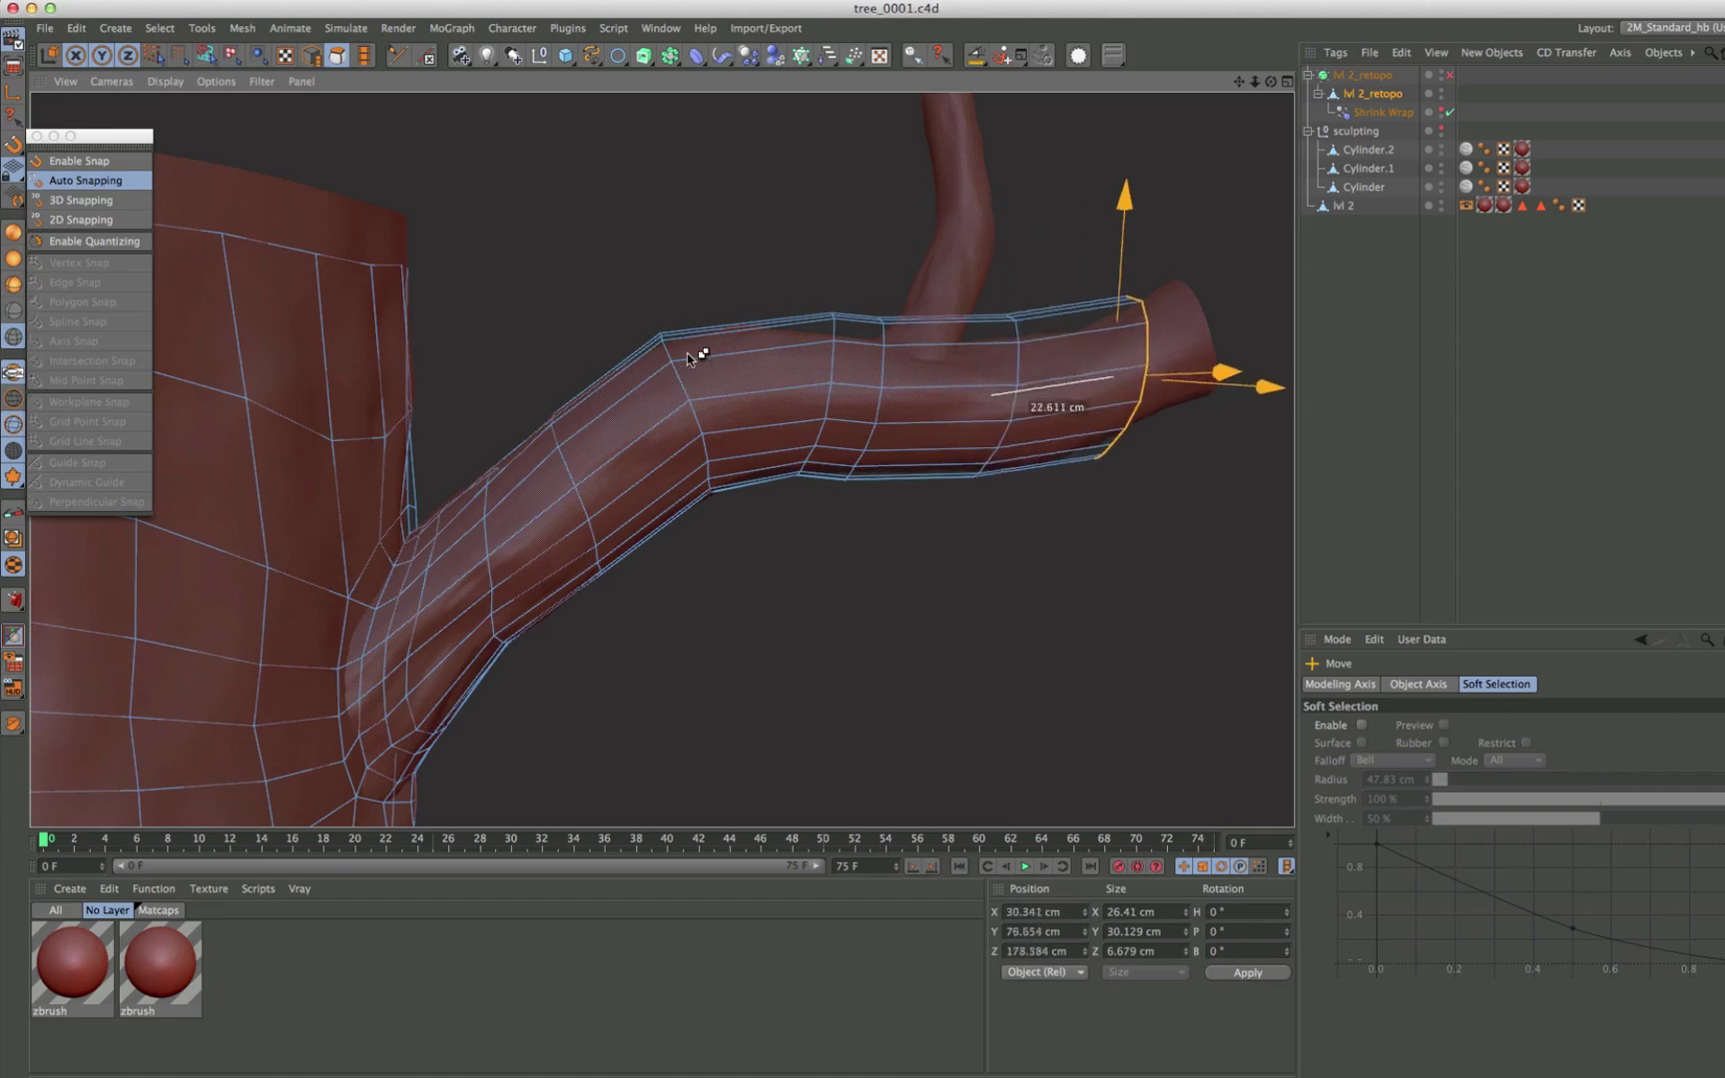
mouse_move(687, 359)
left_mouse_down("alt")
mouse_move(559, 420)
mouse_move(599, 481)
mouse_move(870, 574)
left_mouse_up("alt")
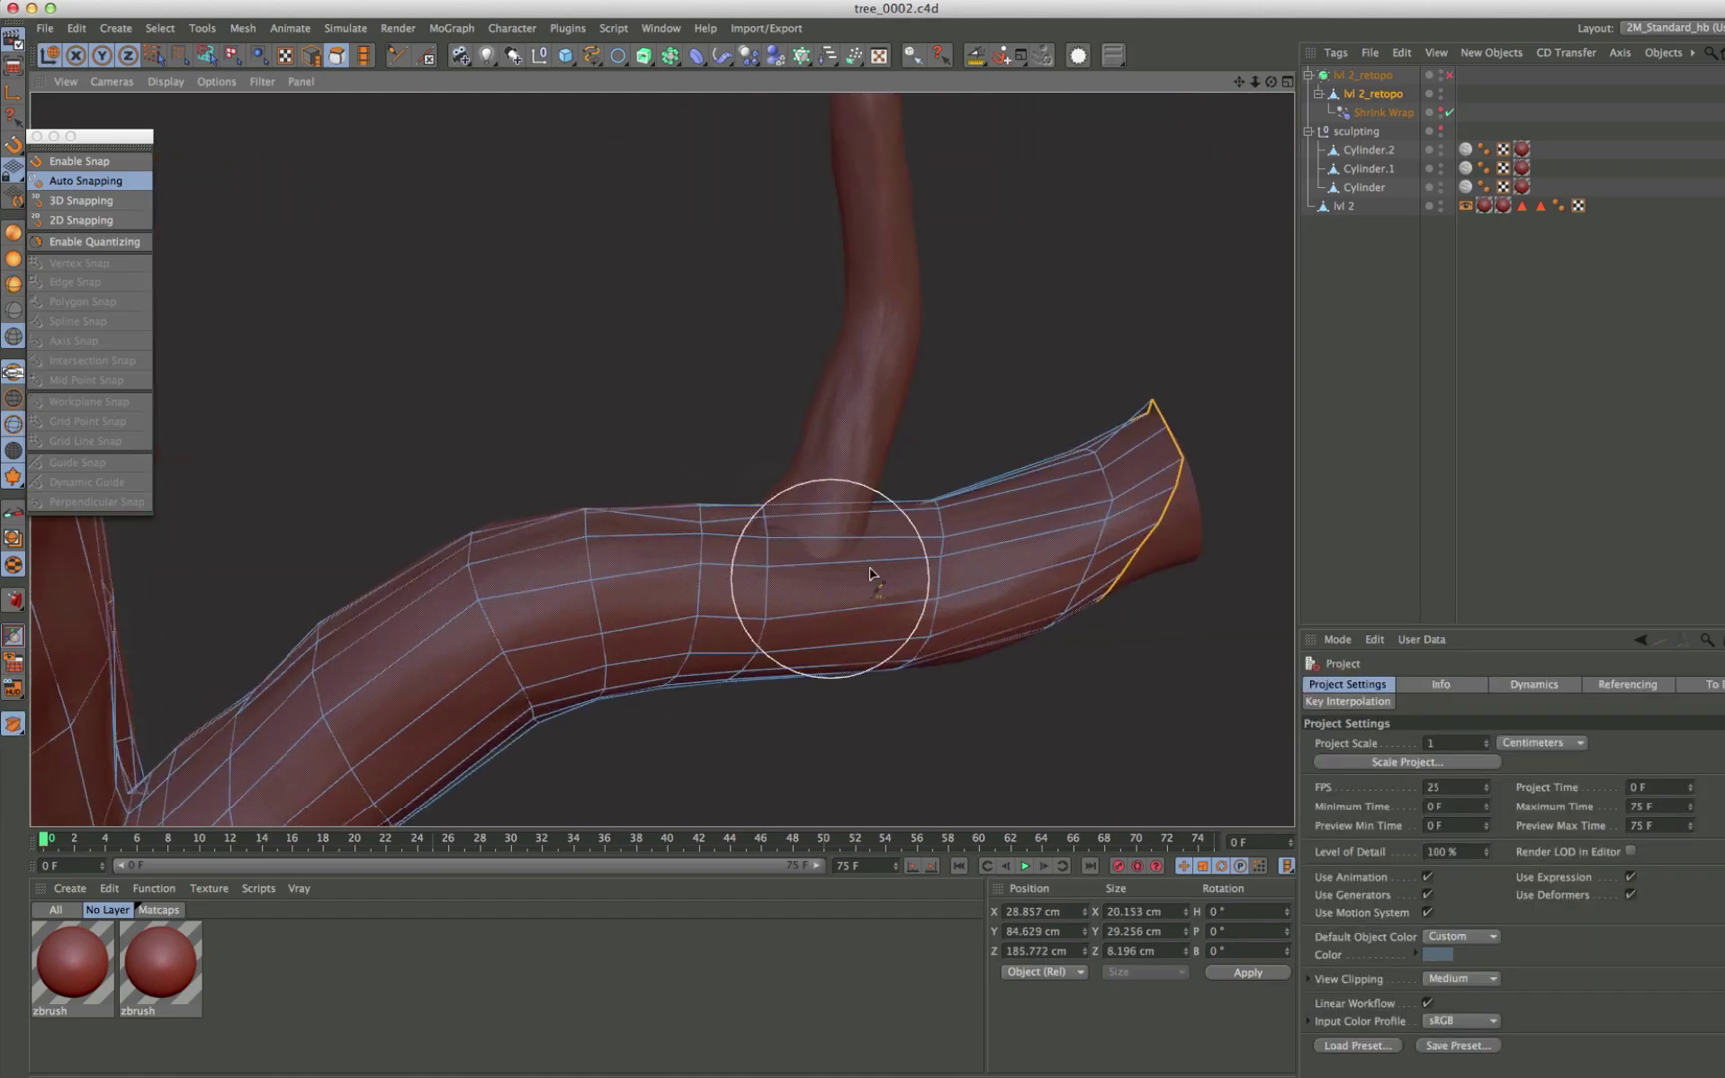
- Undo the last cut and select the polygons where the upright branch joins
key("k")
key("ctrl+z")
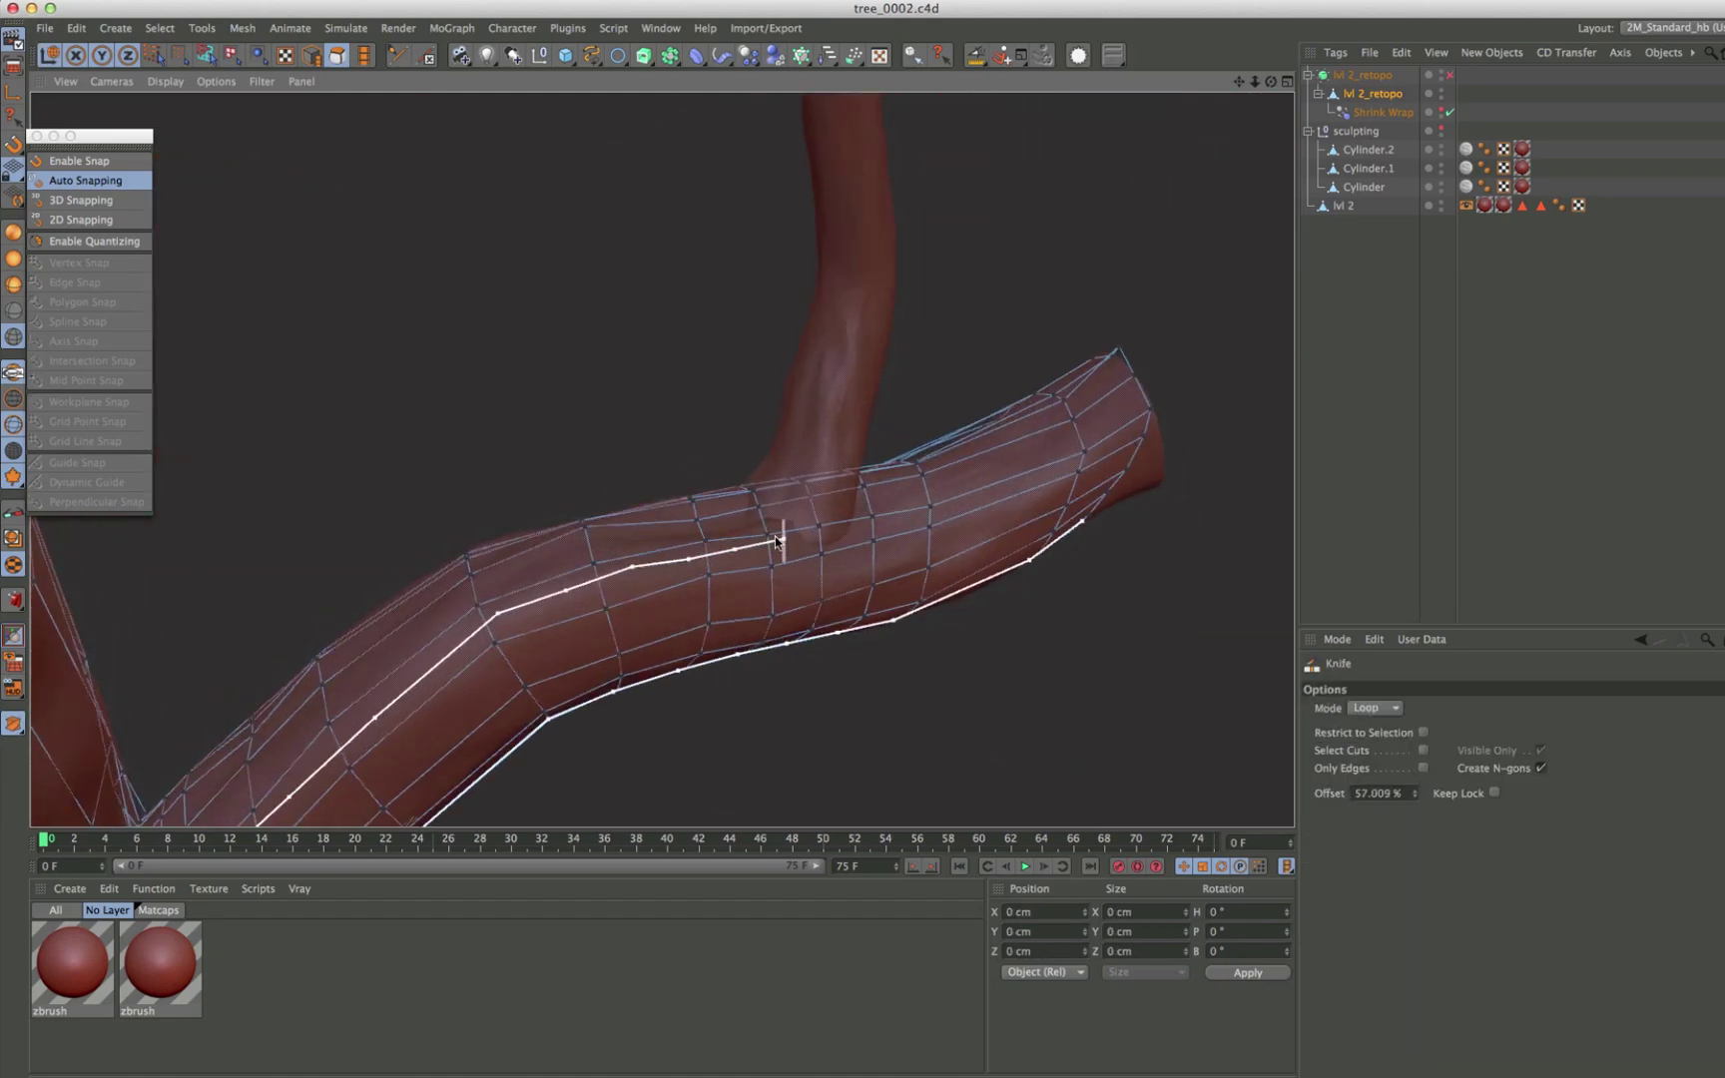
key("e")
mouse_move(790, 505)
left_mouse_down("alt")
mouse_move(742, 493)
mouse_move(966, 539)
mouse_move(521, 506)
mouse_move(669, 536)
mouse_move(666, 512)
mouse_move(758, 478)
mouse_move(790, 396)
mouse_move(685, 428)
mouse_move(662, 599)
mouse_move(690, 430)
mouse_move(644, 478)
mouse_move(738, 578)
mouse_move(655, 686)
left_mouse_up("alt")
key("u")
key("m")
left_click(759, 477)
key("e")
- Smear the mesh points along the branch with the smoothing brush
key("m")
key("c")
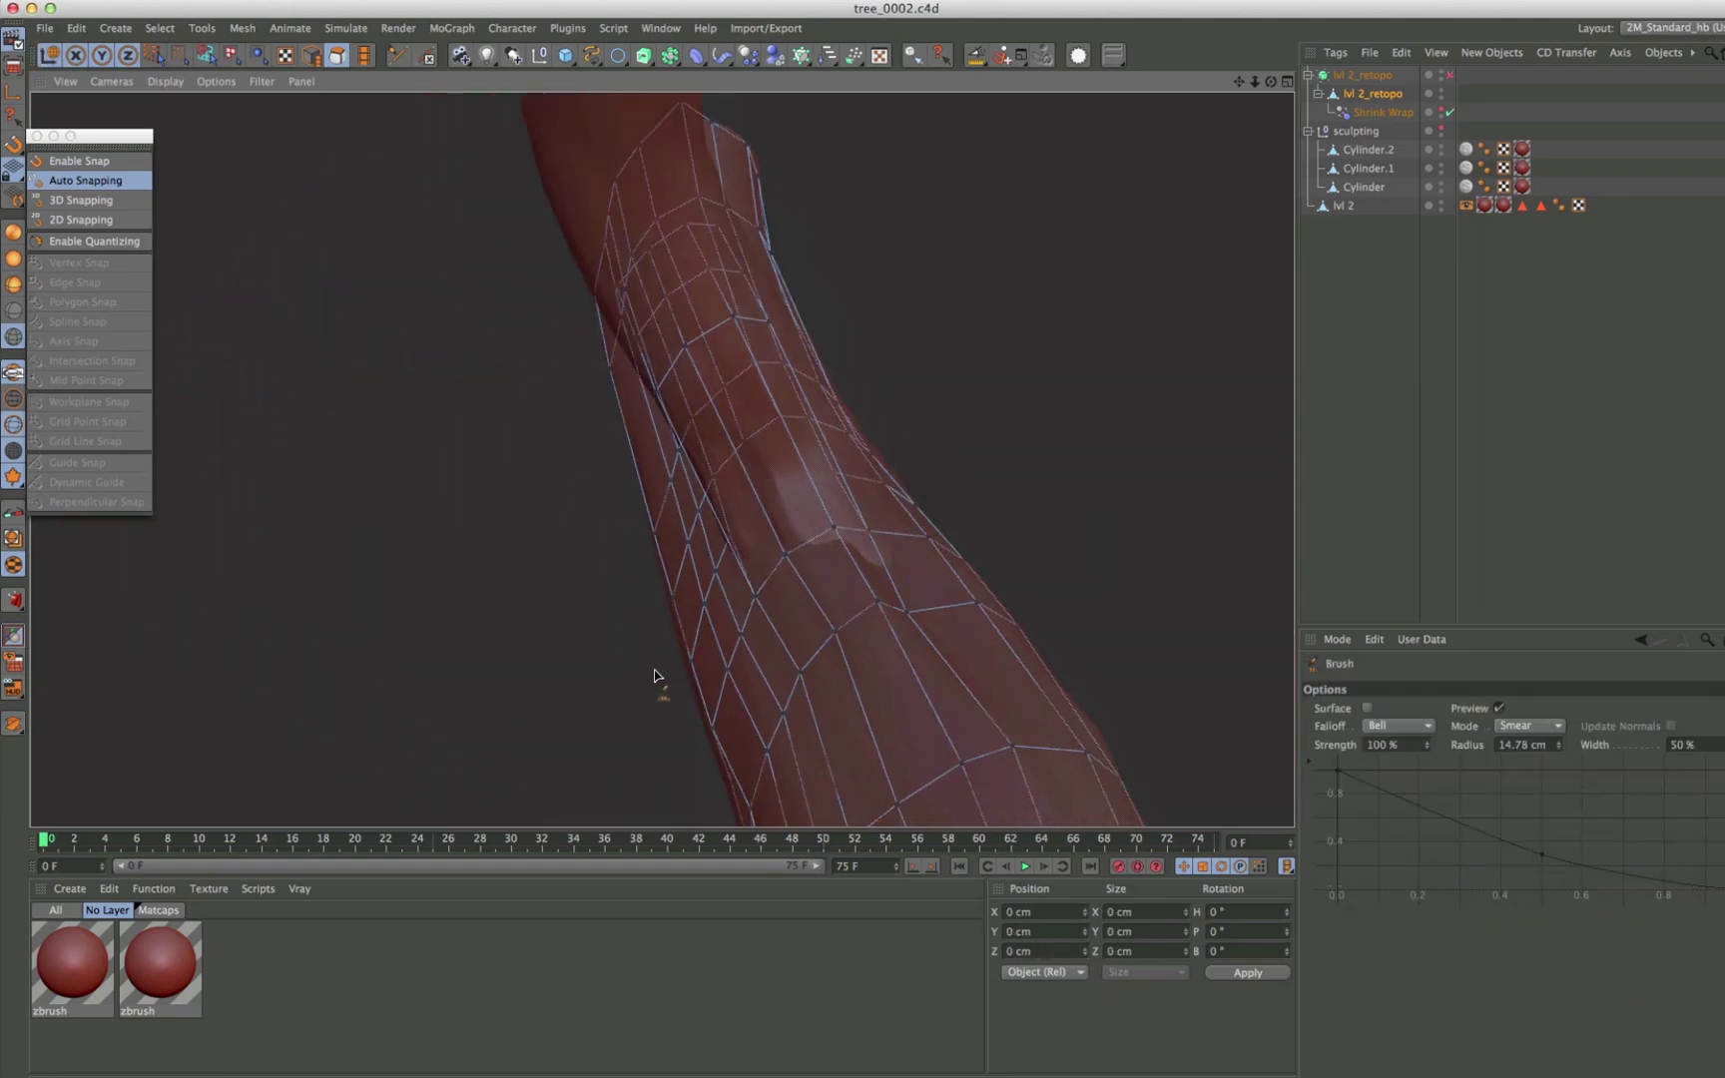
mouse_move(901, 527)
left_mouse_down("alt")
mouse_move(1024, 555)
mouse_move(897, 547)
mouse_move(947, 524)
mouse_move(1048, 566)
left_mouse_up("alt")
mouse_move(928, 430)
left_mouse_down("alt")
mouse_move(963, 358)
mouse_move(753, 357)
mouse_move(662, 543)
mouse_move(848, 462)
mouse_move(1148, 570)
left_mouse_up("alt")
- Cut a new Knife loop on the upright branch at the junction
key("k")
key("l")
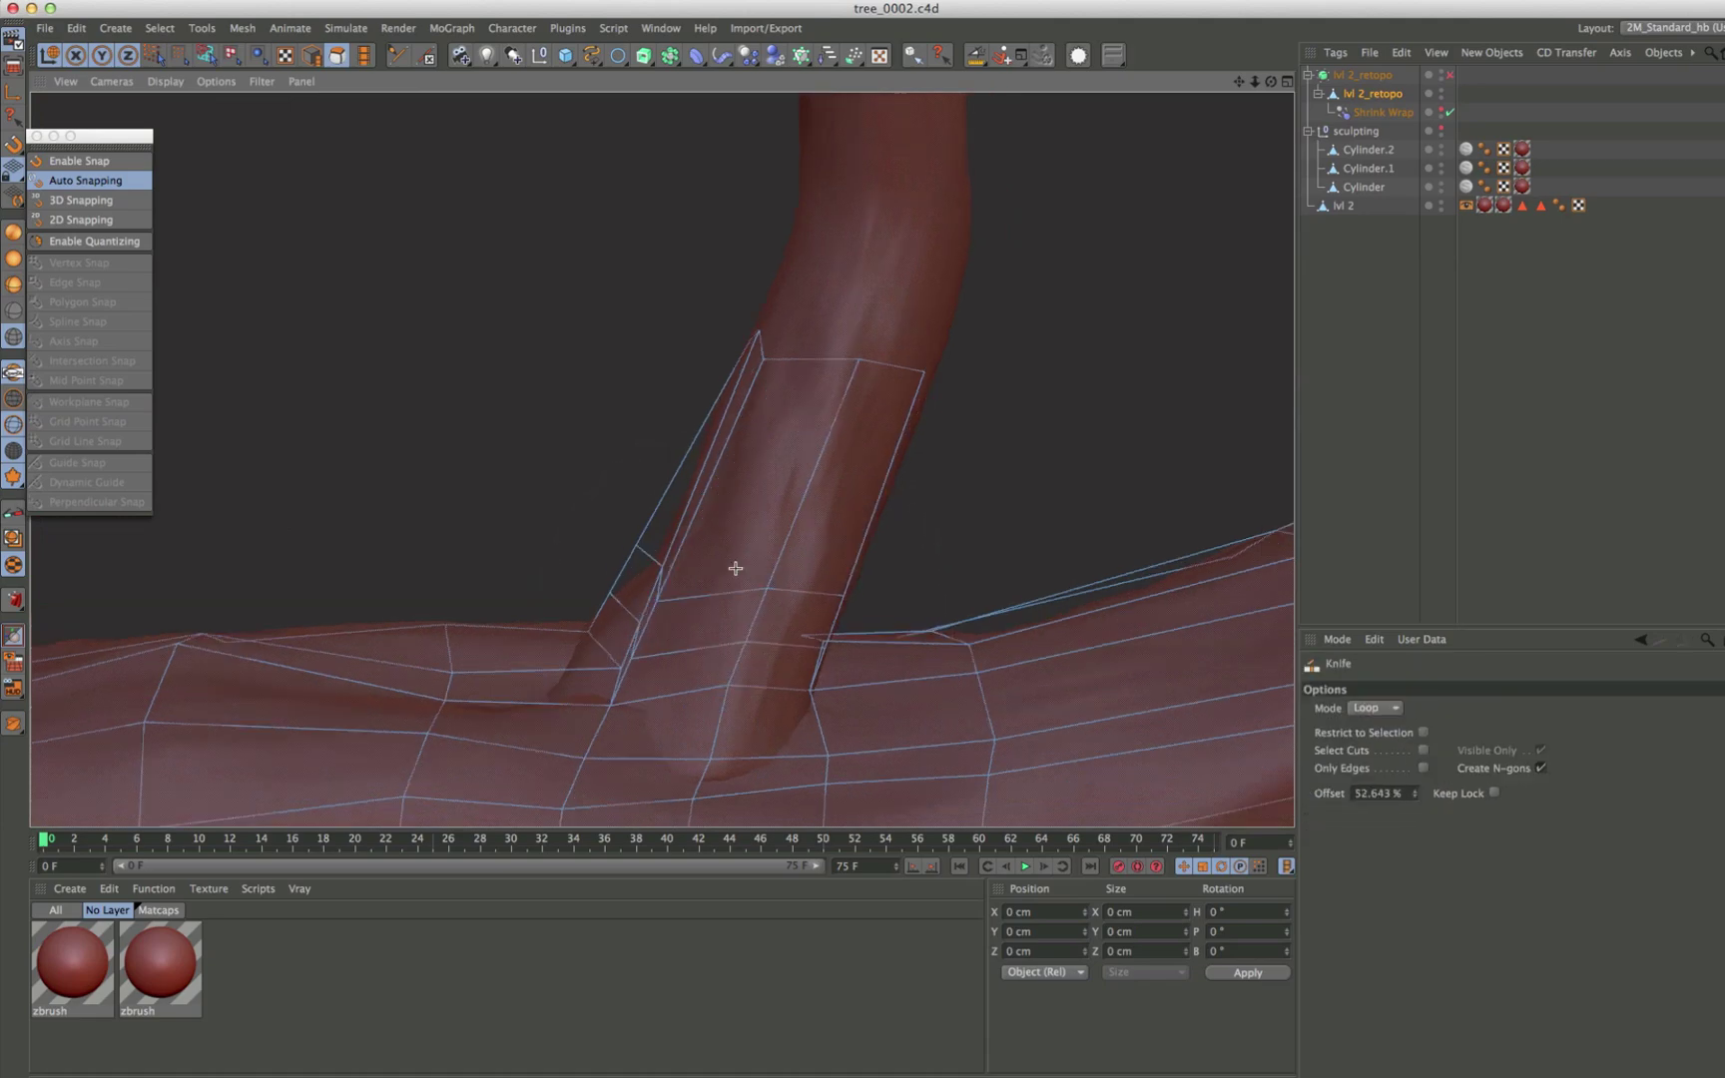
key("space")
mouse_move(732, 570)
left_mouse_down("alt")
mouse_move(867, 539)
mouse_move(789, 520)
mouse_move(891, 388)
left_mouse_up("alt")
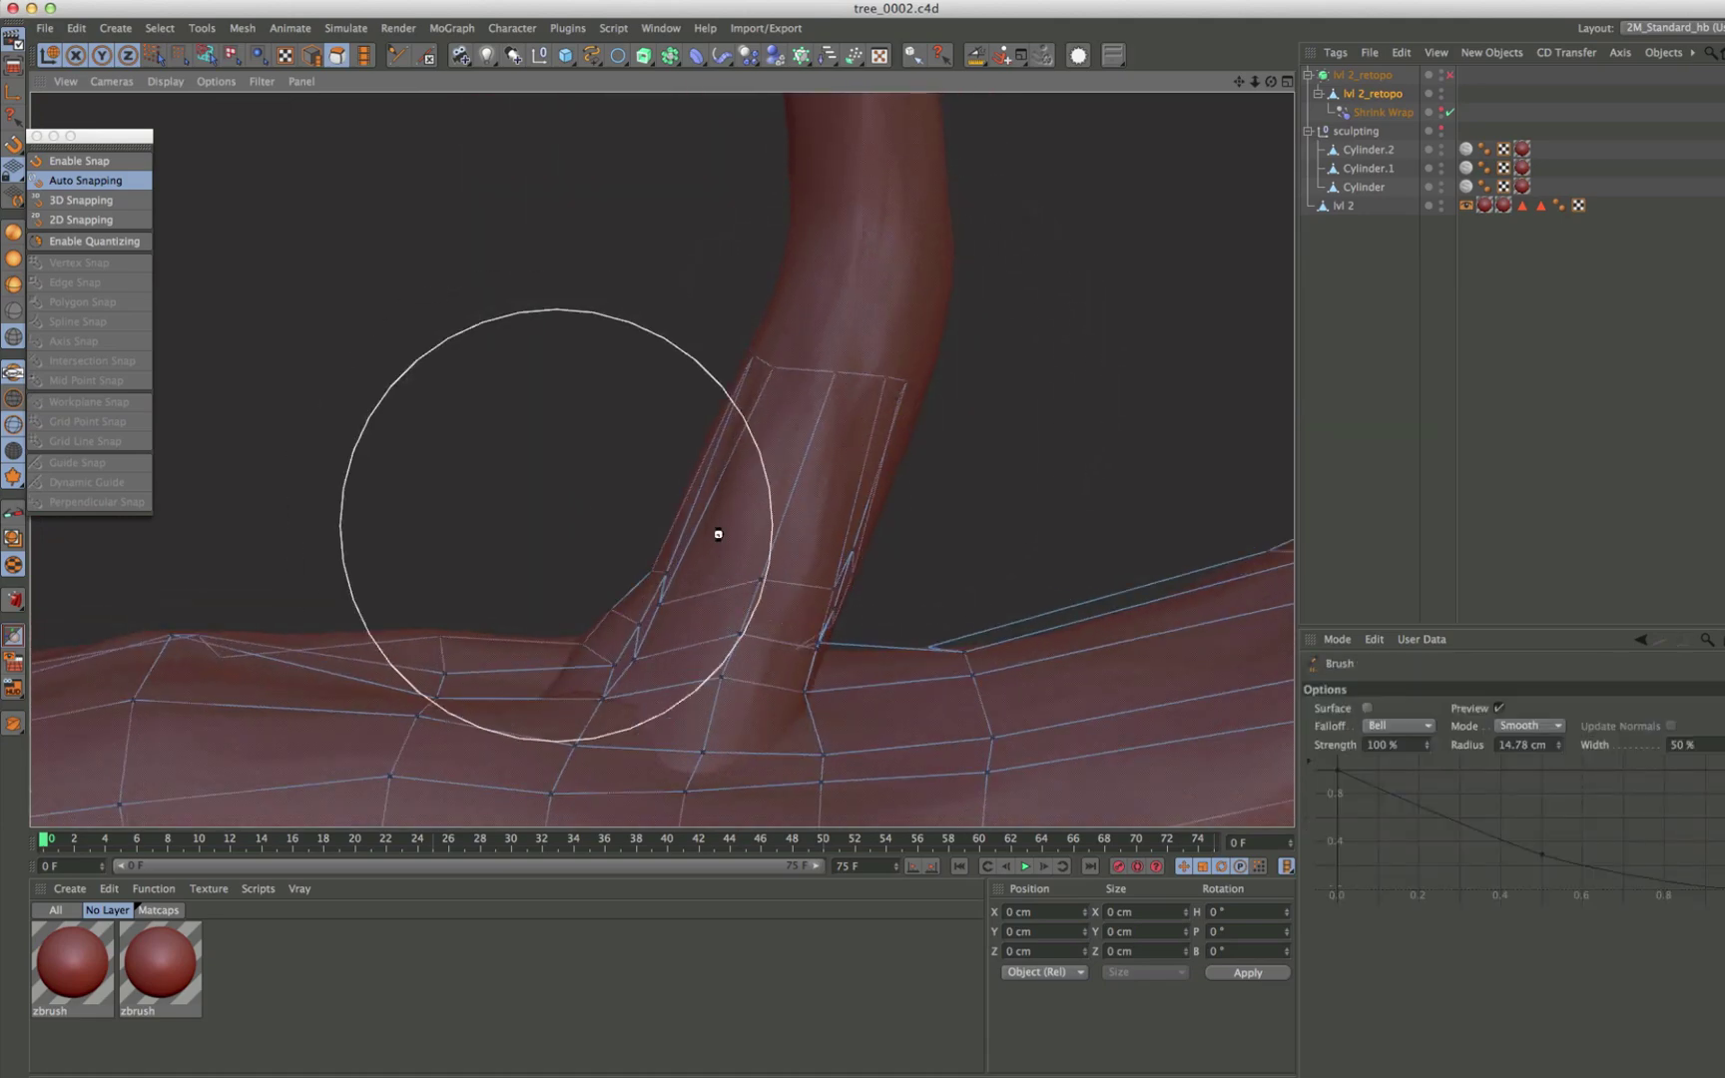
mouse_move(717, 534)
left_mouse_down("alt")
mouse_move(597, 392)
mouse_move(778, 616)
mouse_move(693, 570)
mouse_move(678, 660)
mouse_move(715, 737)
left_mouse_up("alt")
key("k")
key("l")
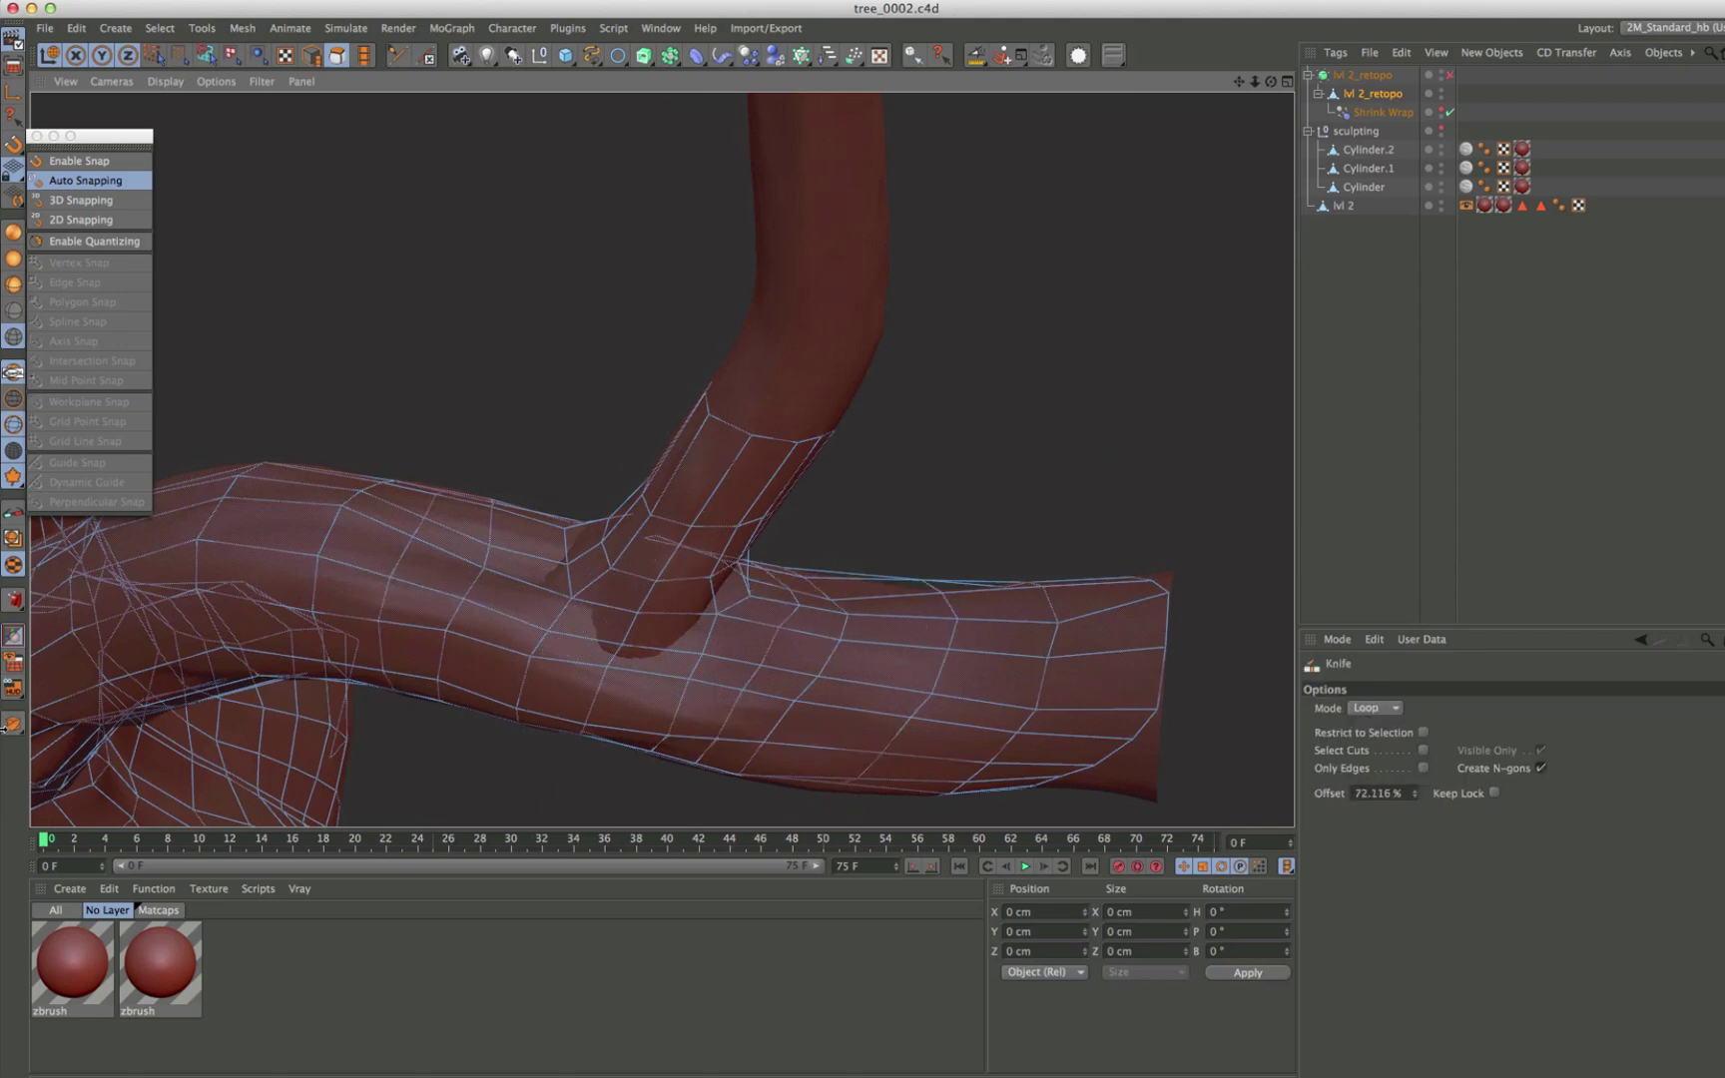
mouse_move(297, 654)
left_mouse_down("alt")
mouse_move(719, 404)
mouse_move(751, 470)
left_mouse_up("alt")
left_click(715, 369)
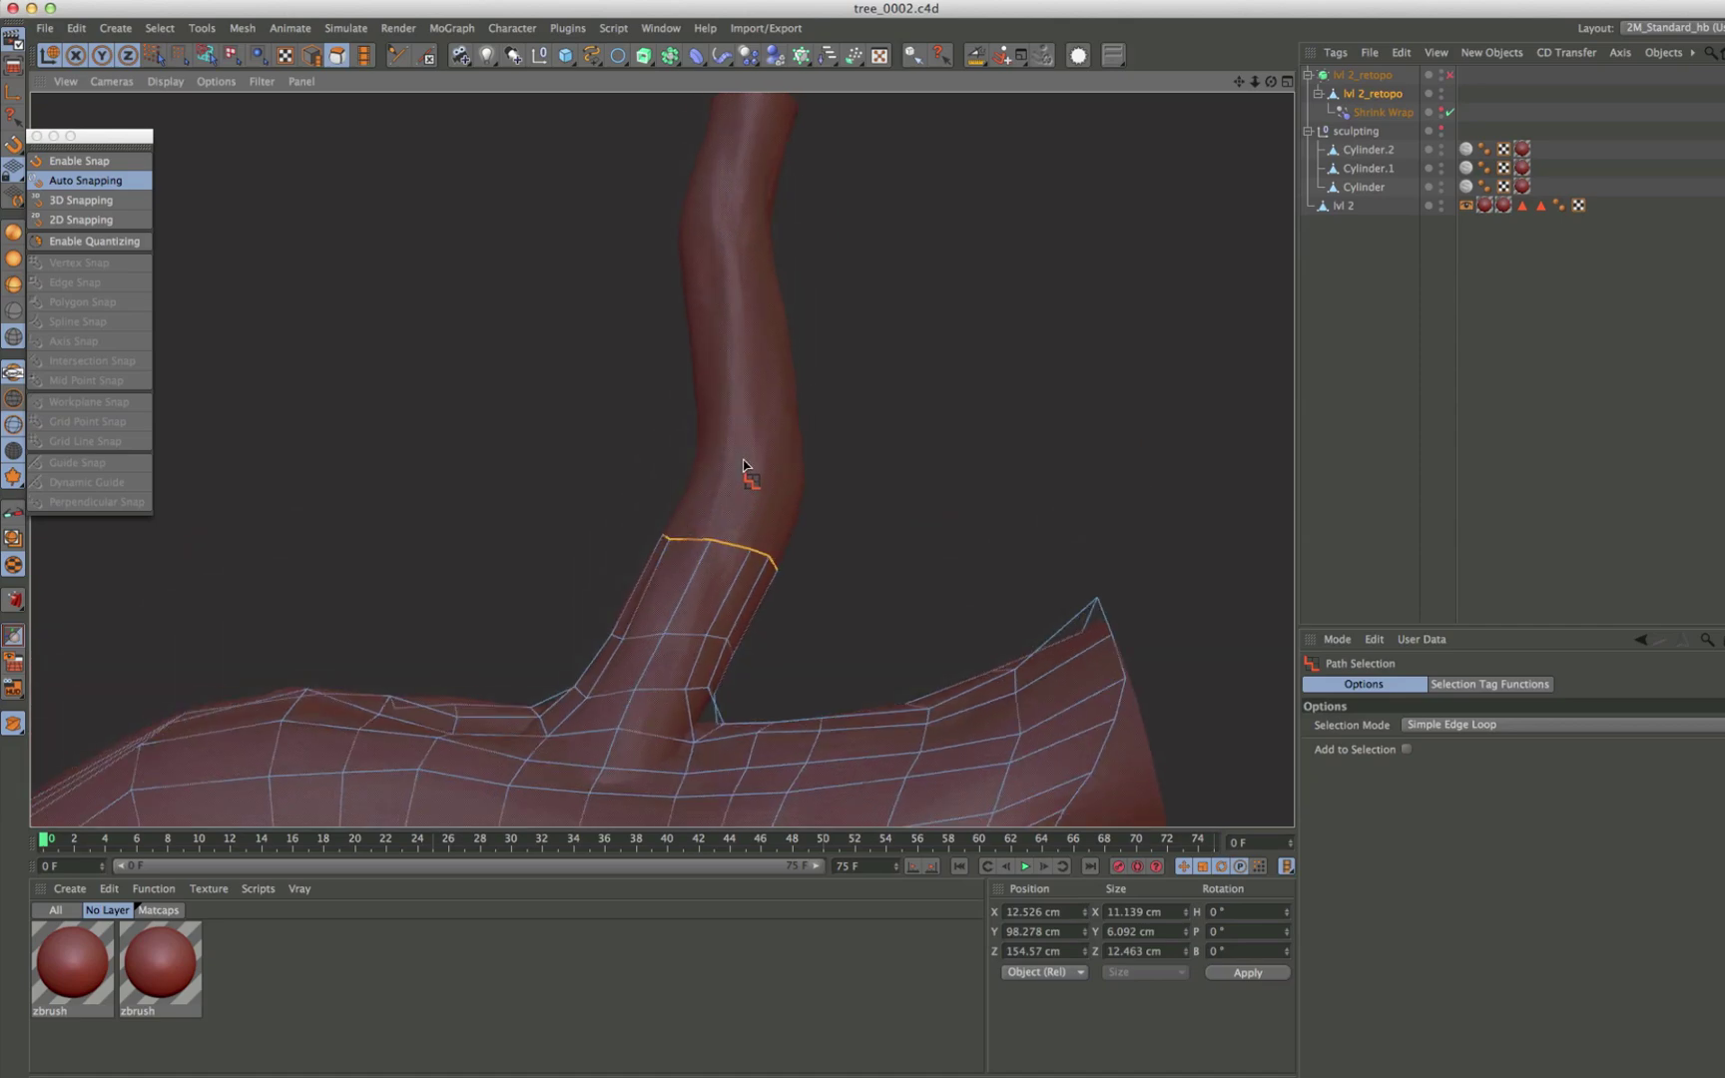
- Move the new loop up the upright twig toward its tip
key("e")
mouse_move(656, 442)
left_mouse_down()
mouse_move(670, 288)
mouse_move(443, 310)
mouse_move(693, 508)
mouse_move(681, 340)
mouse_move(741, 272)
mouse_move(539, 282)
mouse_move(1182, 373)
mouse_move(1001, 505)
mouse_move(894, 624)
mouse_move(893, 365)
mouse_move(701, 493)
mouse_move(867, 472)
mouse_move(856, 426)
left_mouse_up()
key("b")
key("e")
key("space")
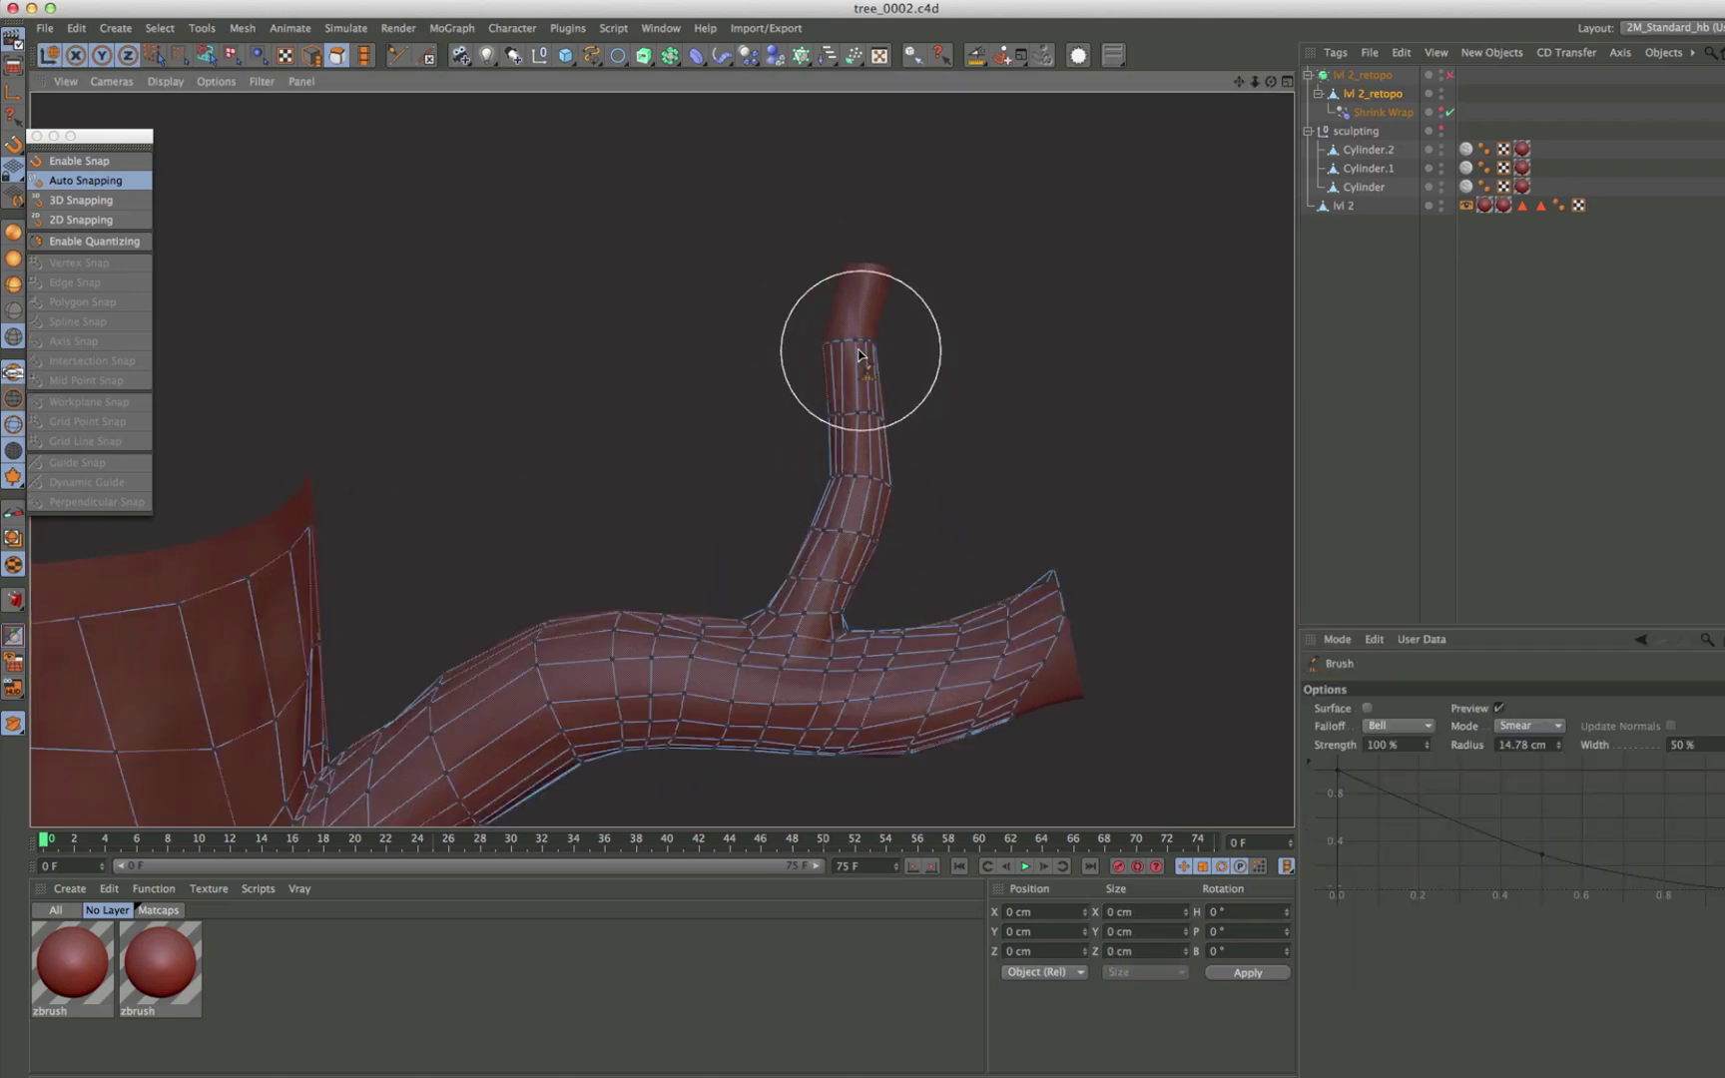
- Frame the whole retopologised tree and bring up the modeling tools menu
mouse_move(584, 649)
left_mouse_down("alt")
mouse_move(558, 655)
mouse_move(859, 424)
left_mouse_up("alt")
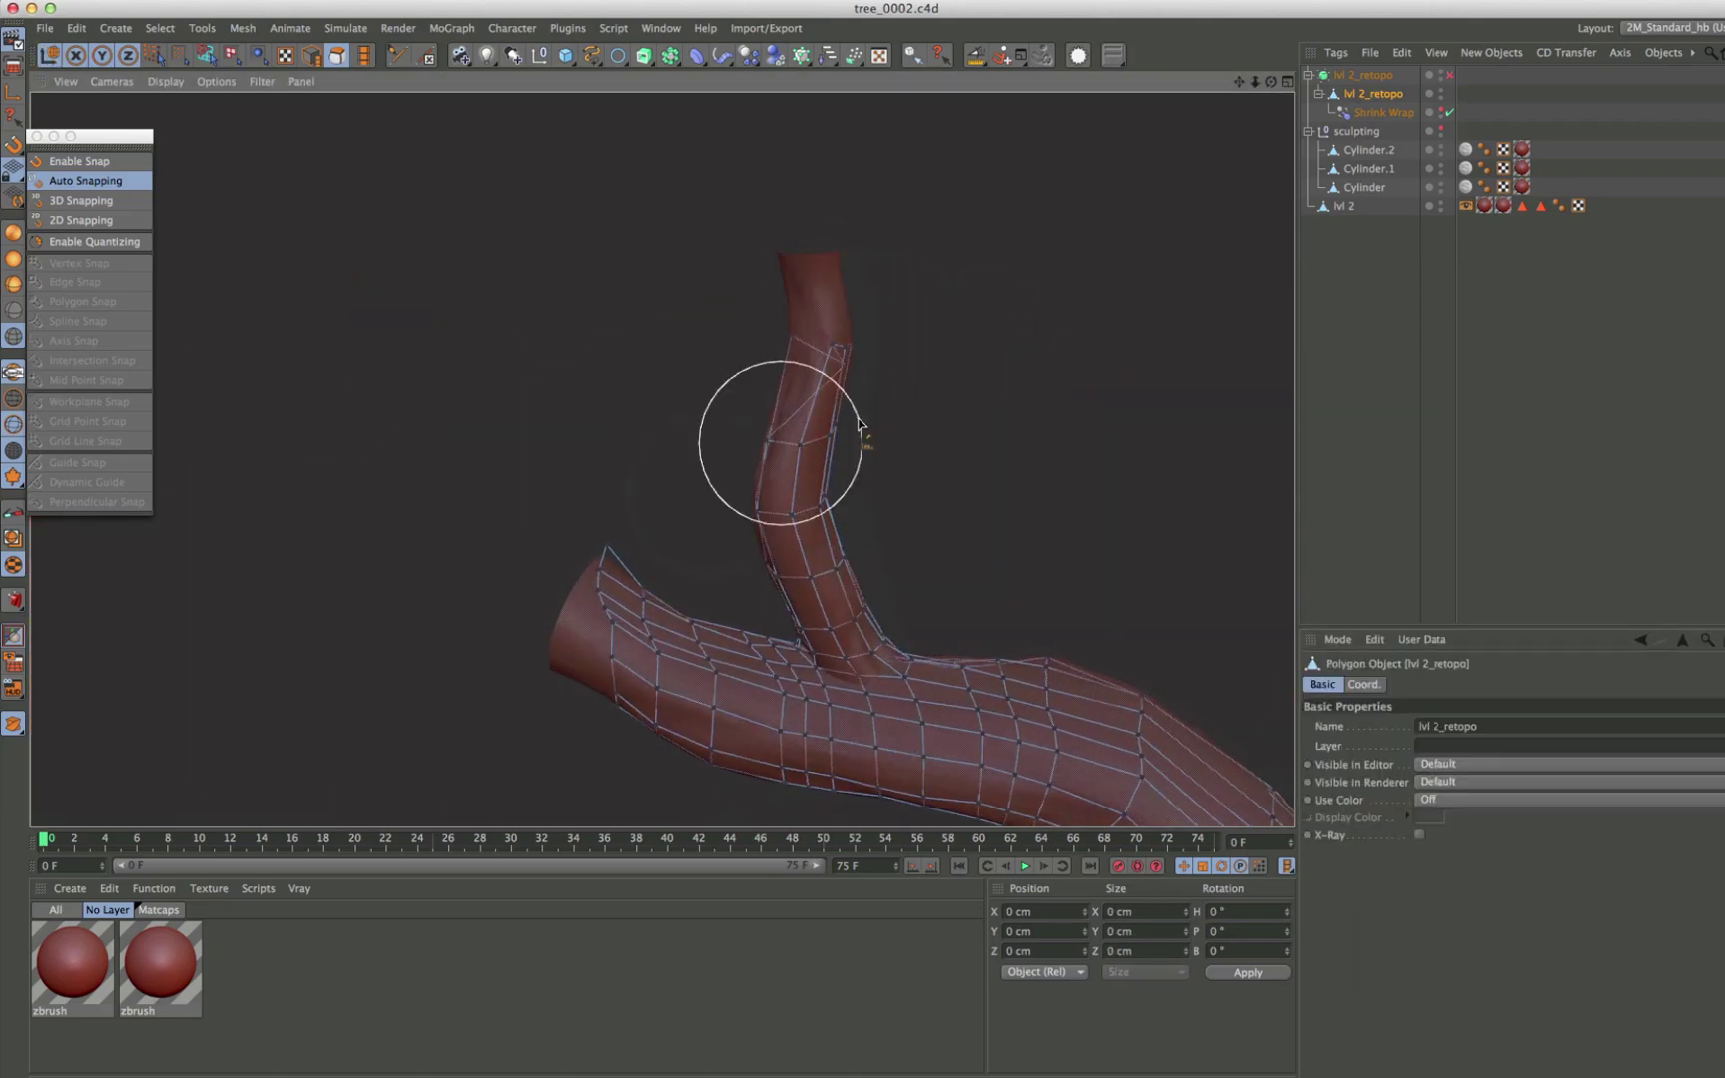
key("e")
scroll(723, 393, "up", 3)
scroll(813, 386, "up", 4)
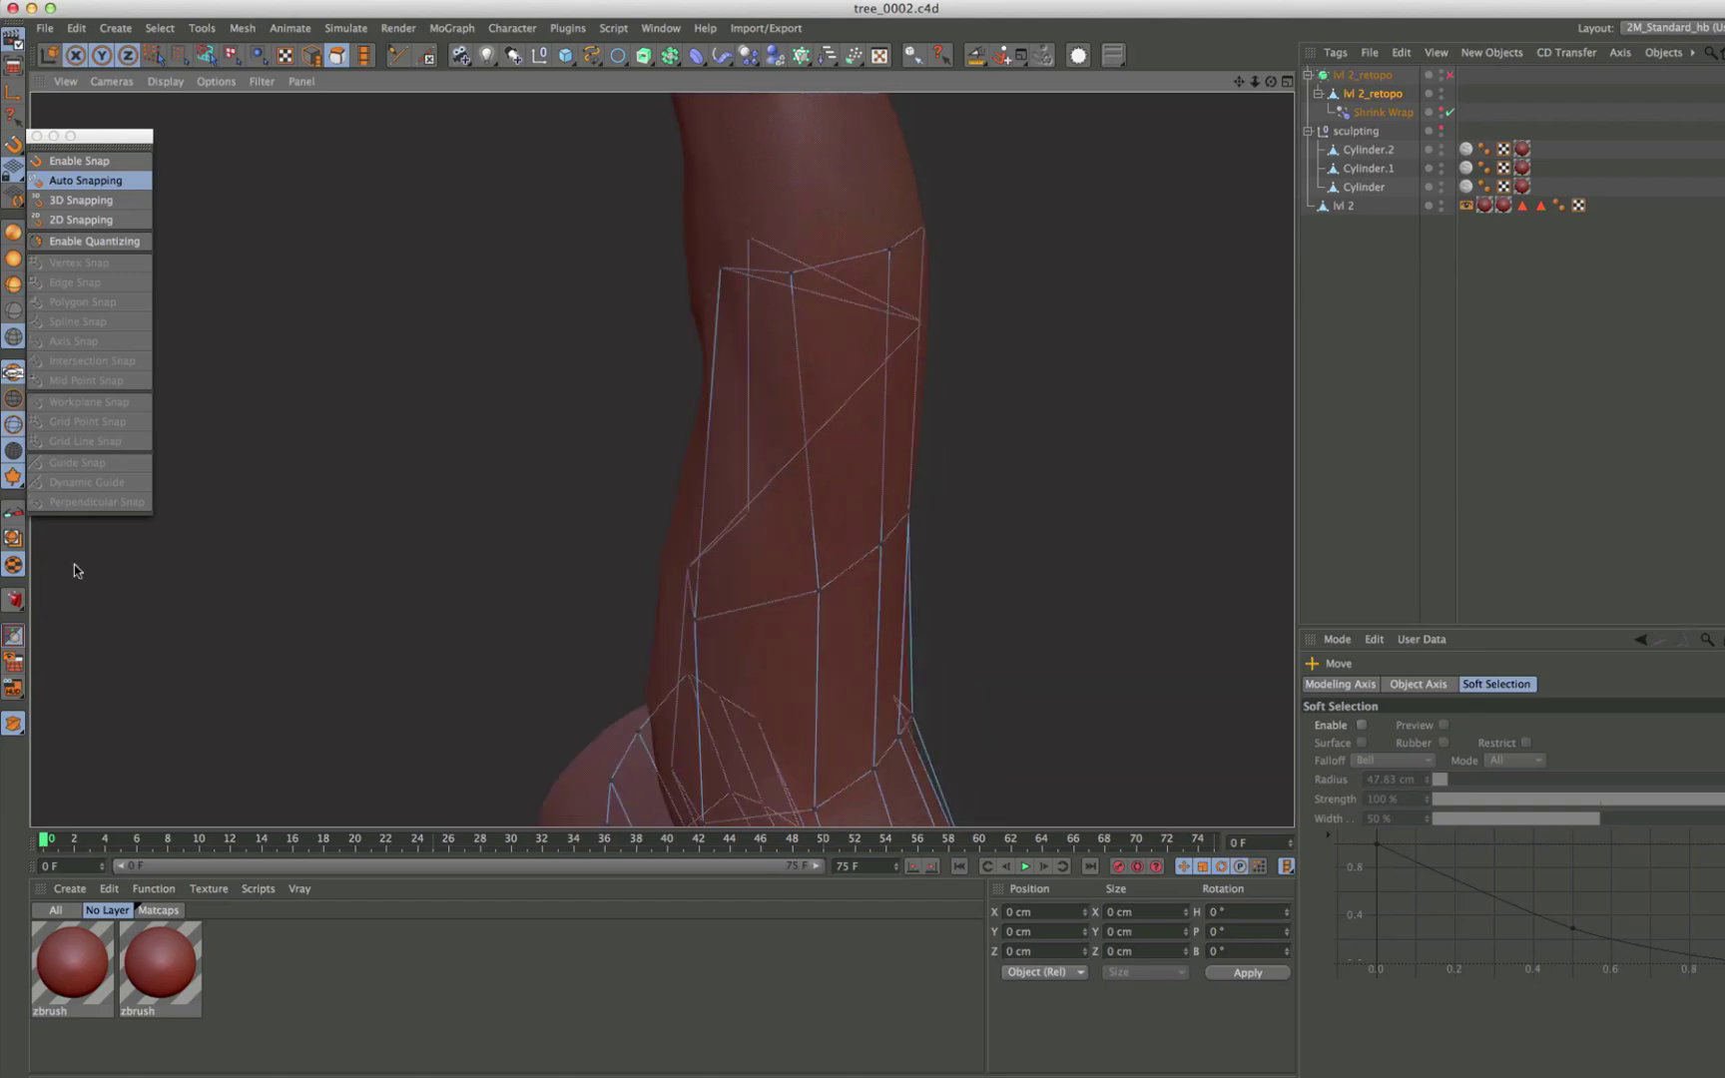
mouse_move(651, 331)
left_mouse_down("alt")
mouse_move(584, 484)
mouse_move(605, 413)
mouse_move(633, 446)
left_mouse_up("alt")
scroll(613, 379, "down", 5)
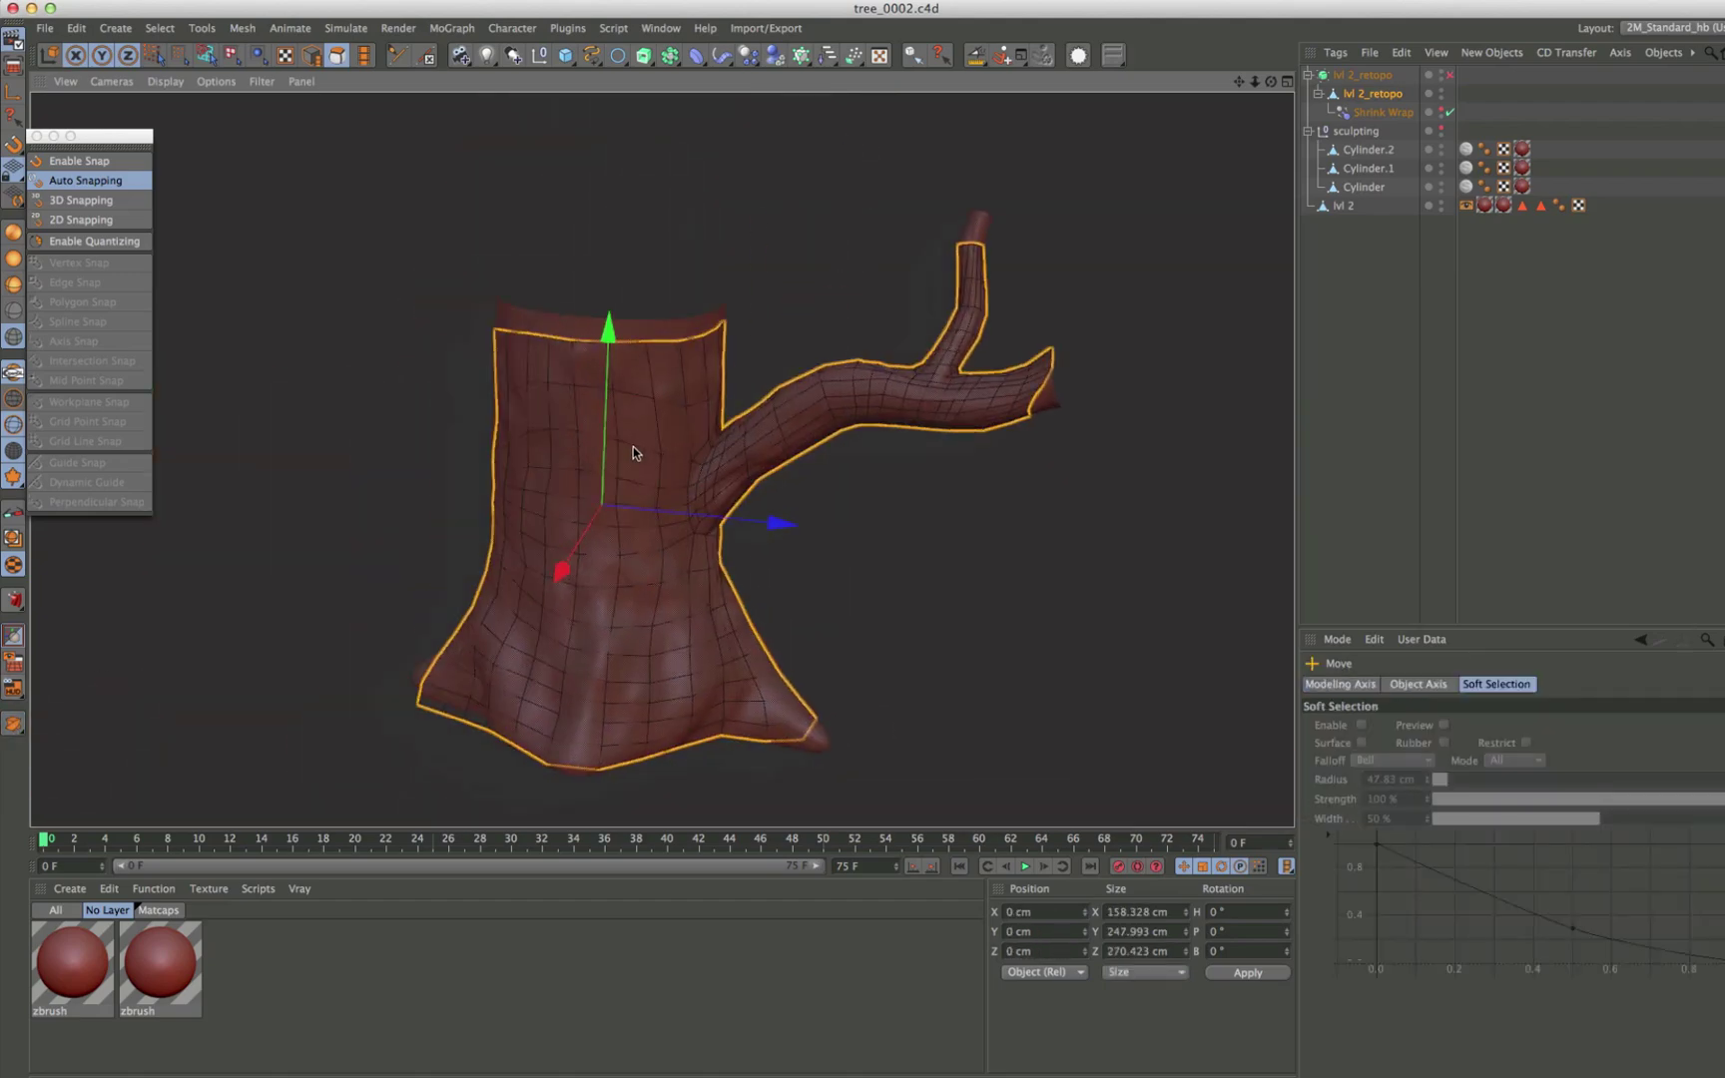
right_click(600, 473)
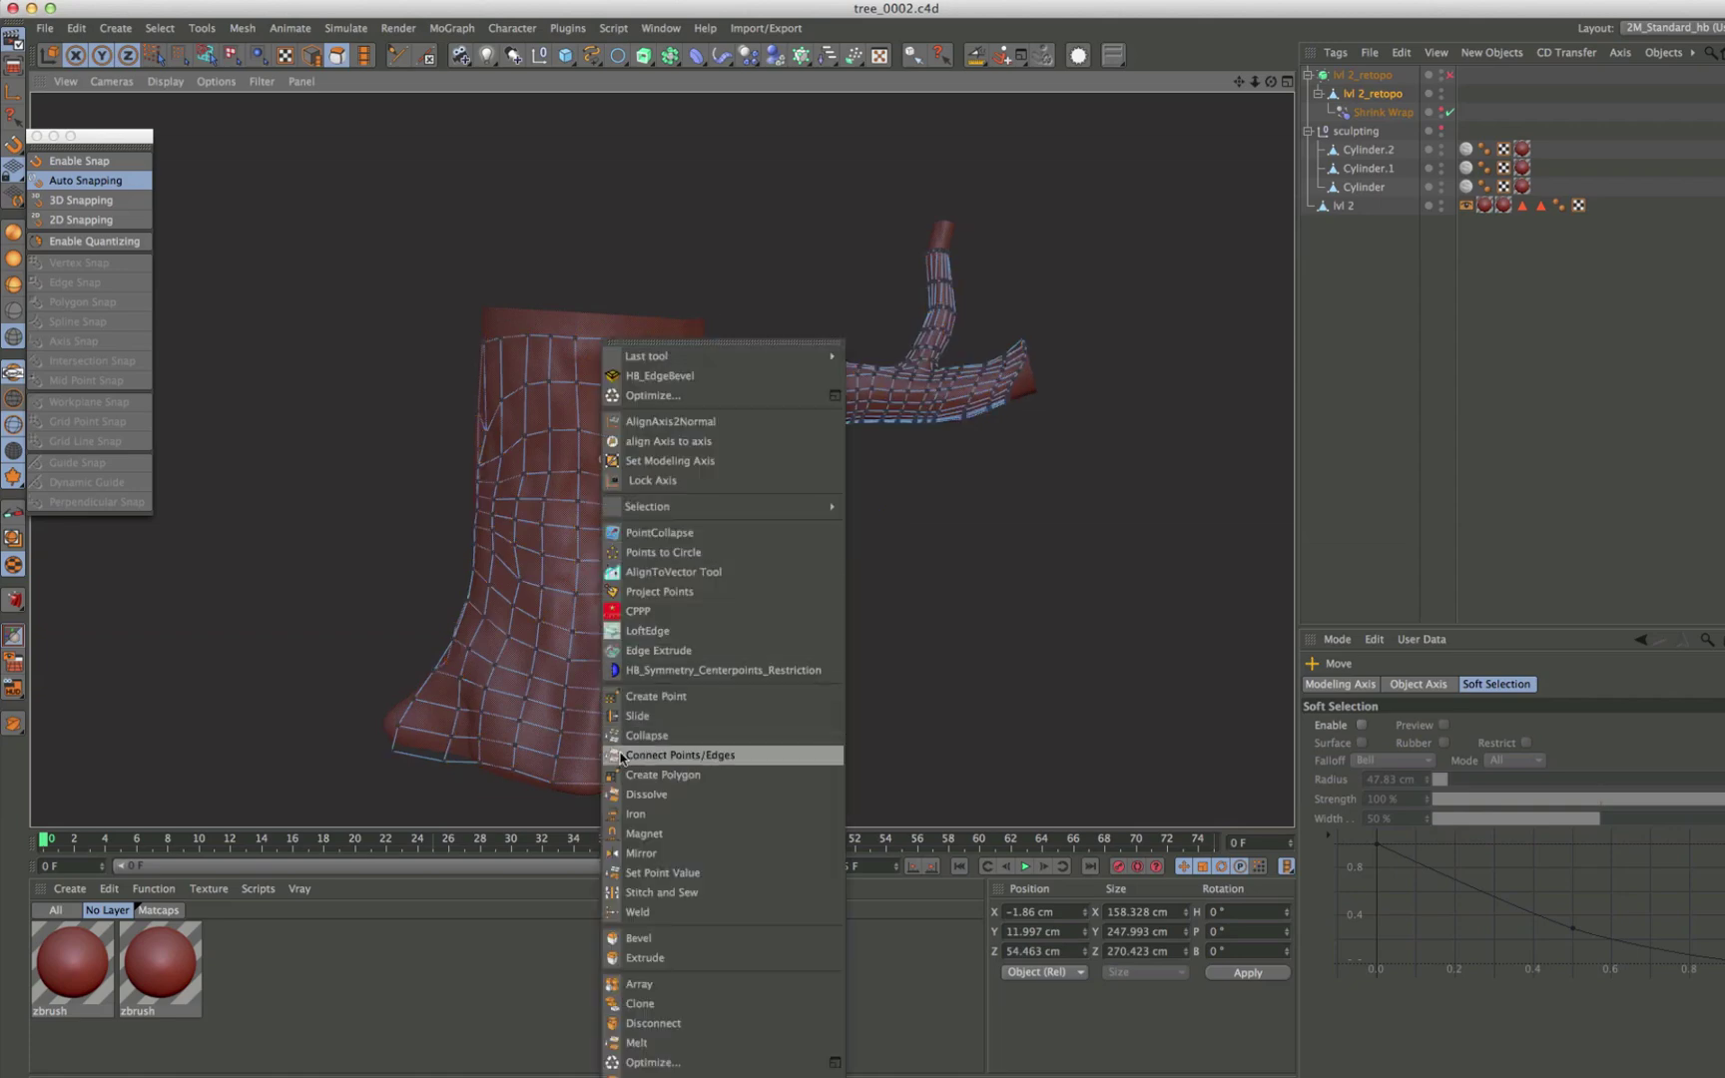
- Smooth the retopo mesh with Iron and path-select seam edges down the trunk
left_click(632, 811)
left_click_drag(482, 514, 726, 531)
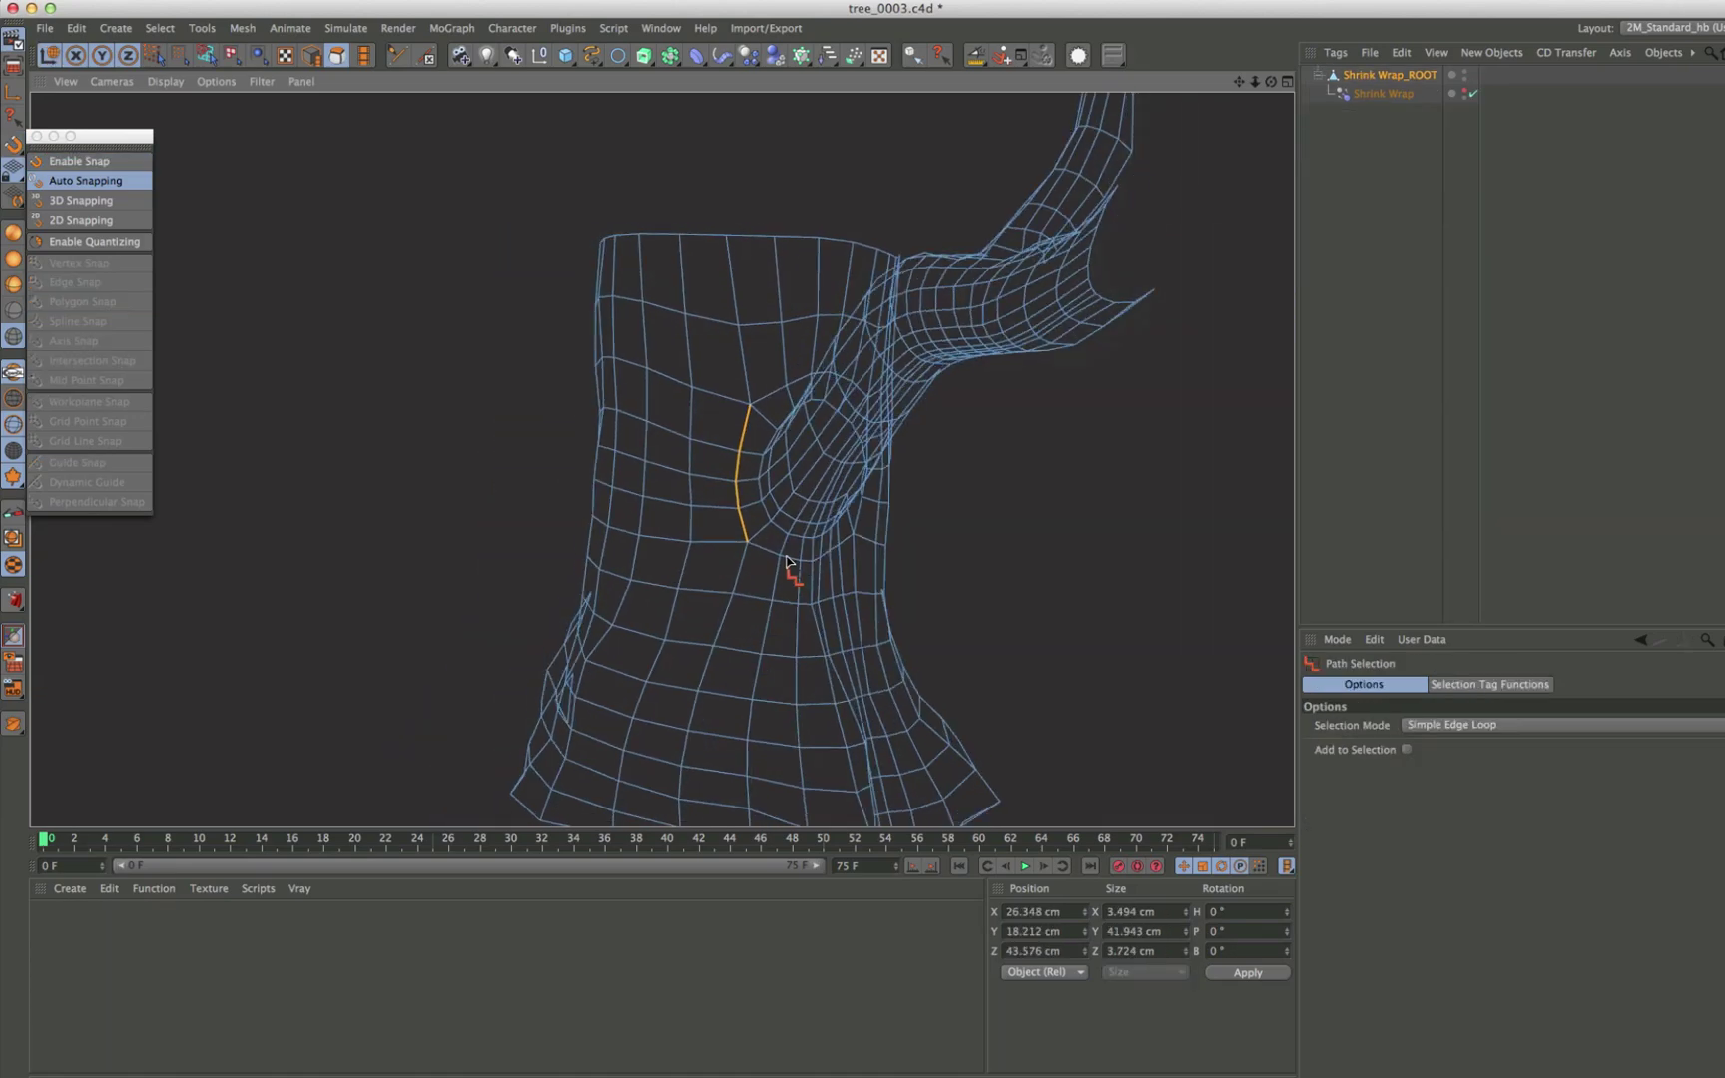
left_click_drag(787, 562, 849, 544)
mouse_move(849, 544)
left_mouse_down("alt")
mouse_move(813, 508)
mouse_move(814, 335)
mouse_move(814, 370)
left_mouse_up("alt")
key("e")
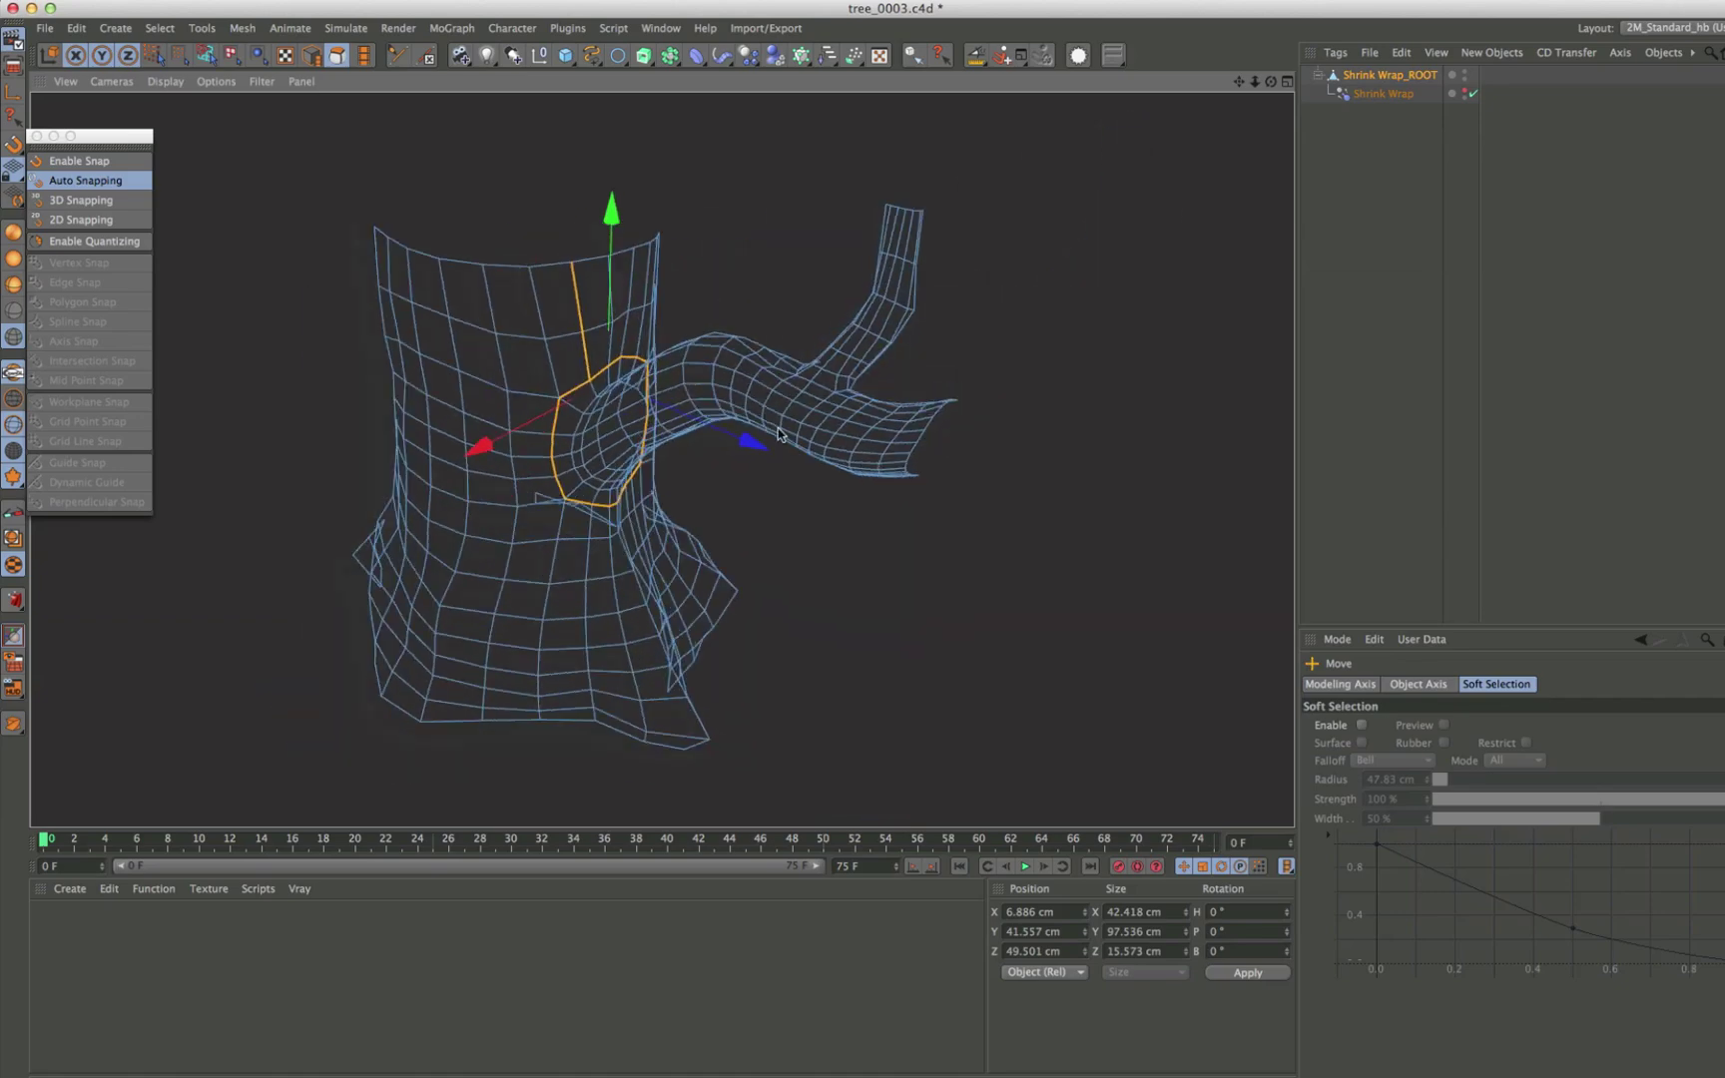
- Extend the seam edge path around the branch and apply the Mat material to Shrink Wrap_ROOT
key("u")
key("m")
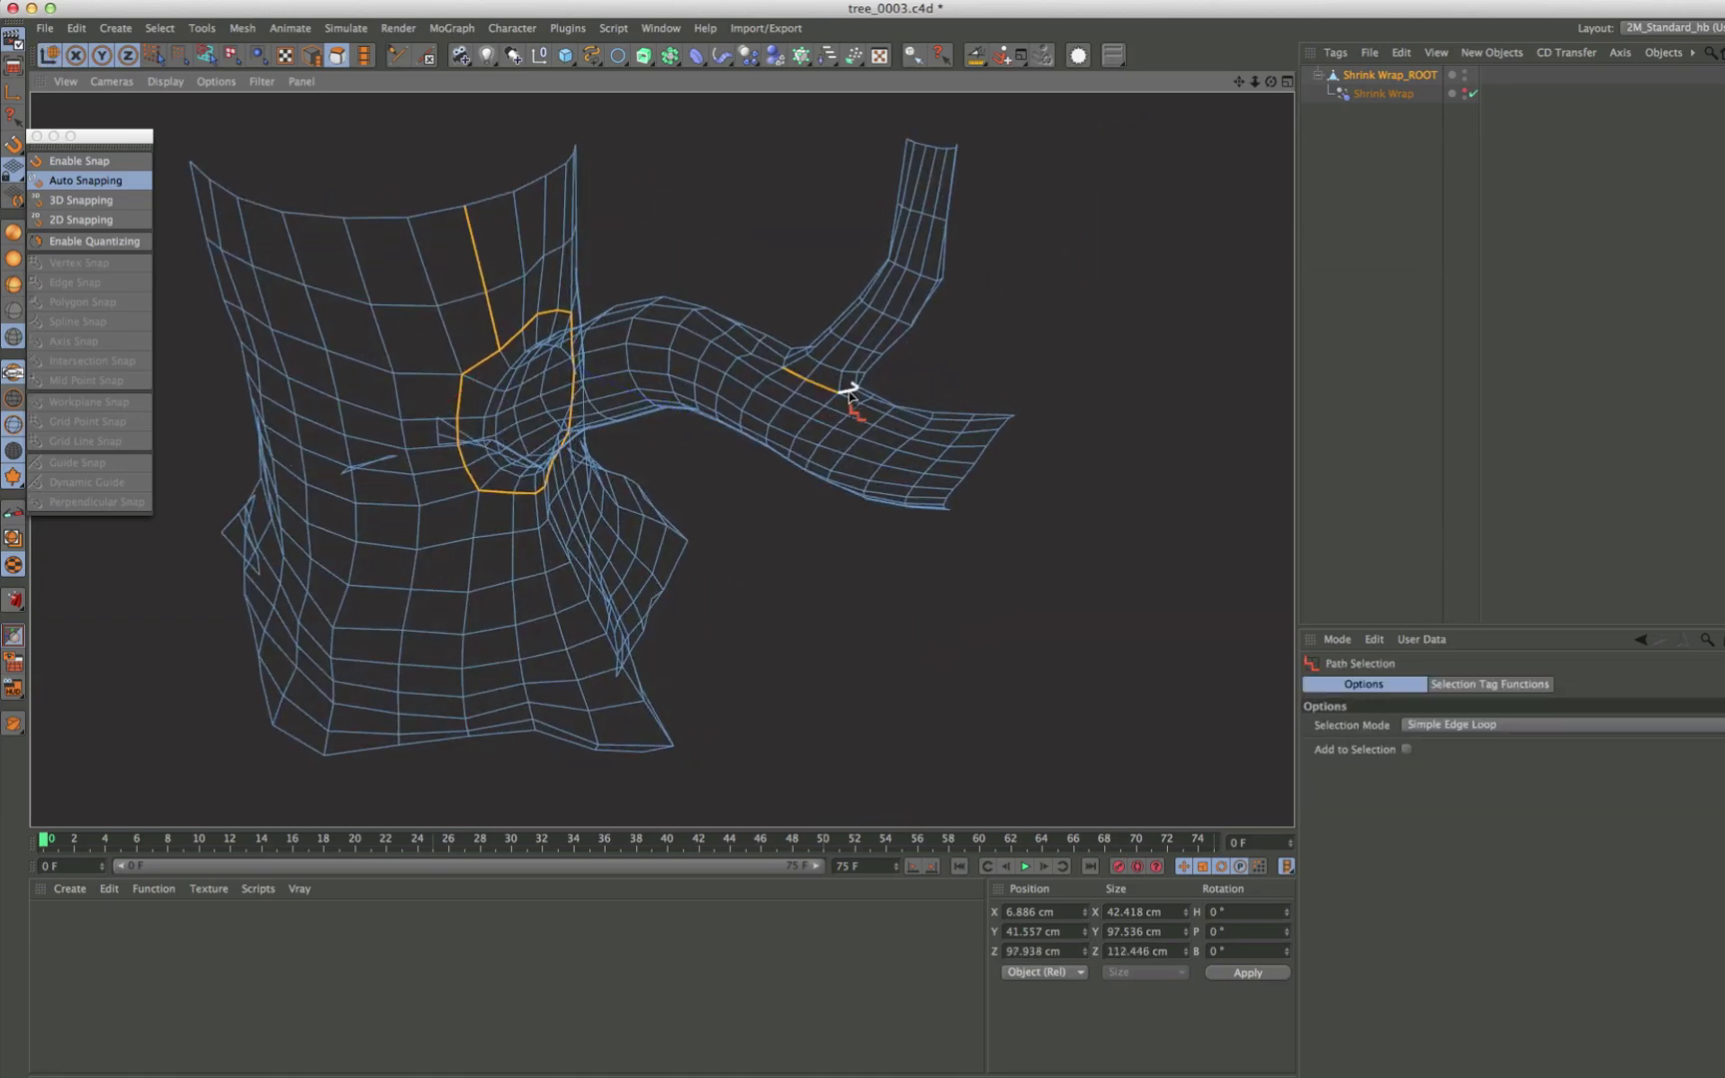
mouse_move(789, 362)
left_mouse_down("alt")
mouse_move(866, 443)
mouse_move(713, 366)
mouse_move(1026, 464)
left_mouse_up("alt")
left_click(867, 443)
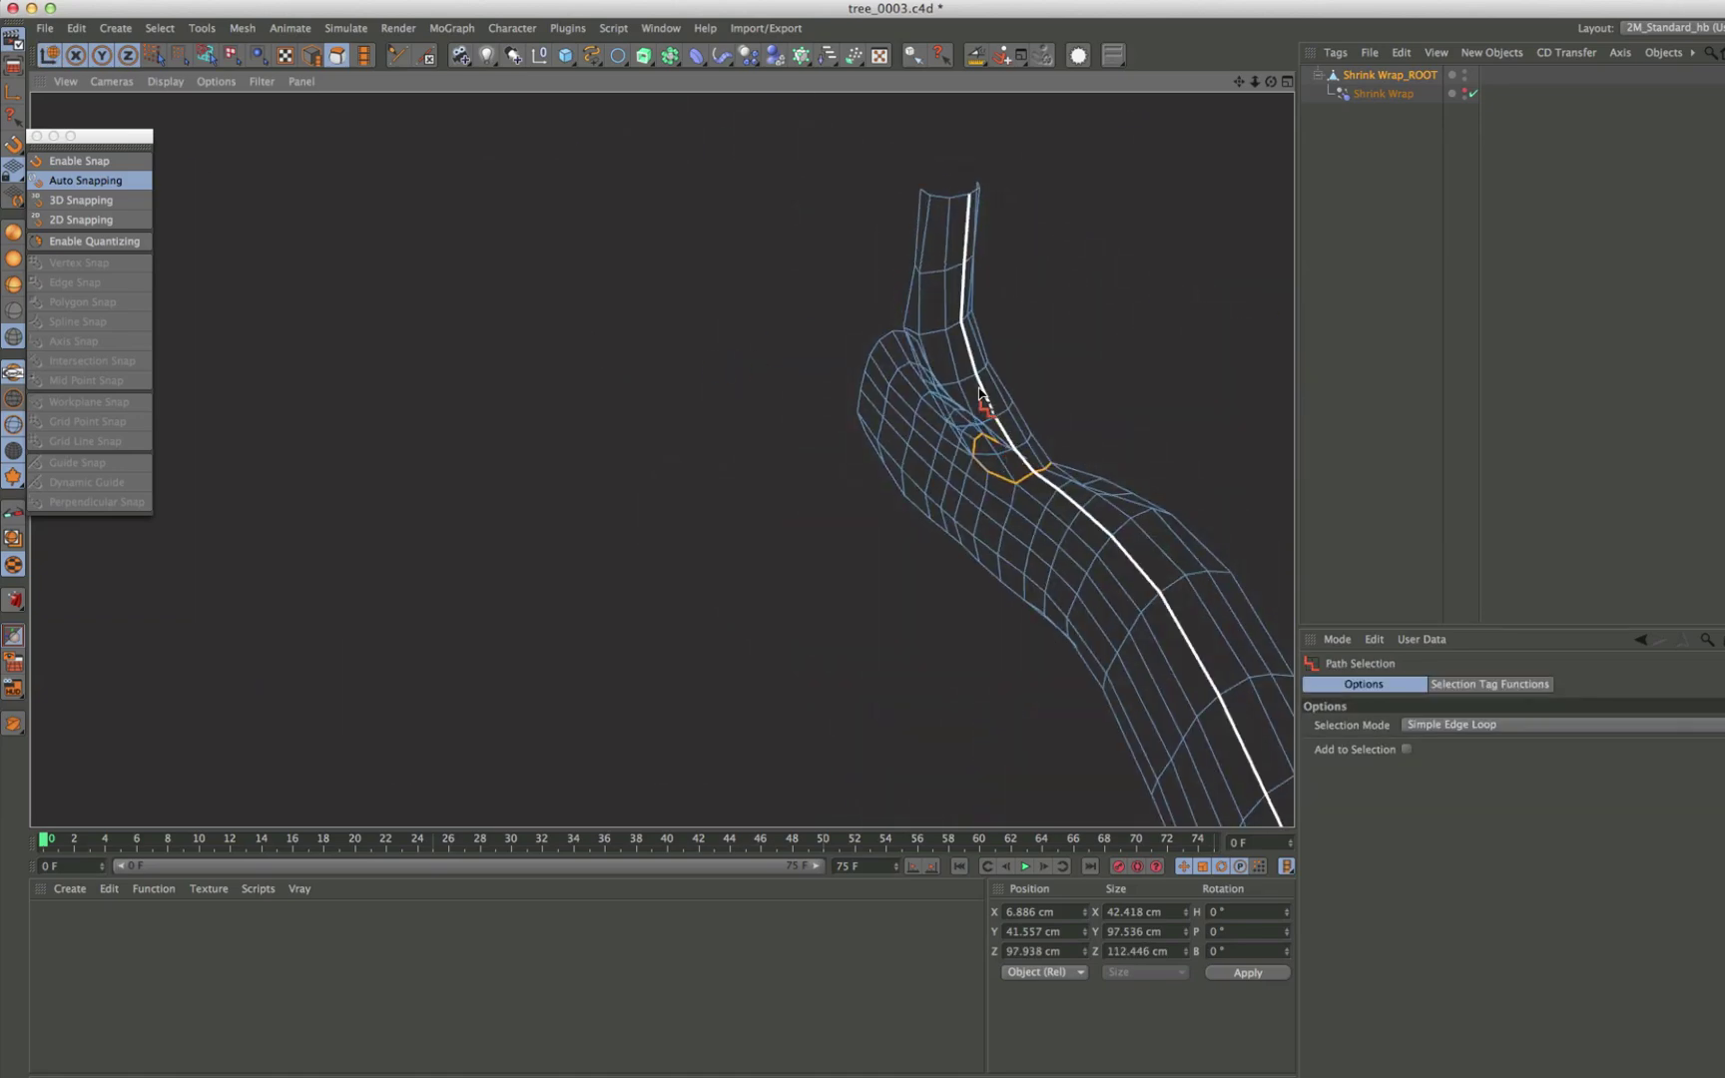
key("e")
mouse_move(966, 234)
left_mouse_down("alt")
mouse_move(934, 687)
mouse_move(947, 735)
mouse_move(837, 522)
mouse_move(952, 417)
left_mouse_up("alt")
mouse_move(954, 262)
left_mouse_down("alt")
mouse_move(927, 323)
mouse_move(929, 252)
mouse_move(998, 359)
mouse_move(703, 379)
mouse_move(824, 428)
left_mouse_up("alt")
left_click_drag(332, 793, 1461, 97)
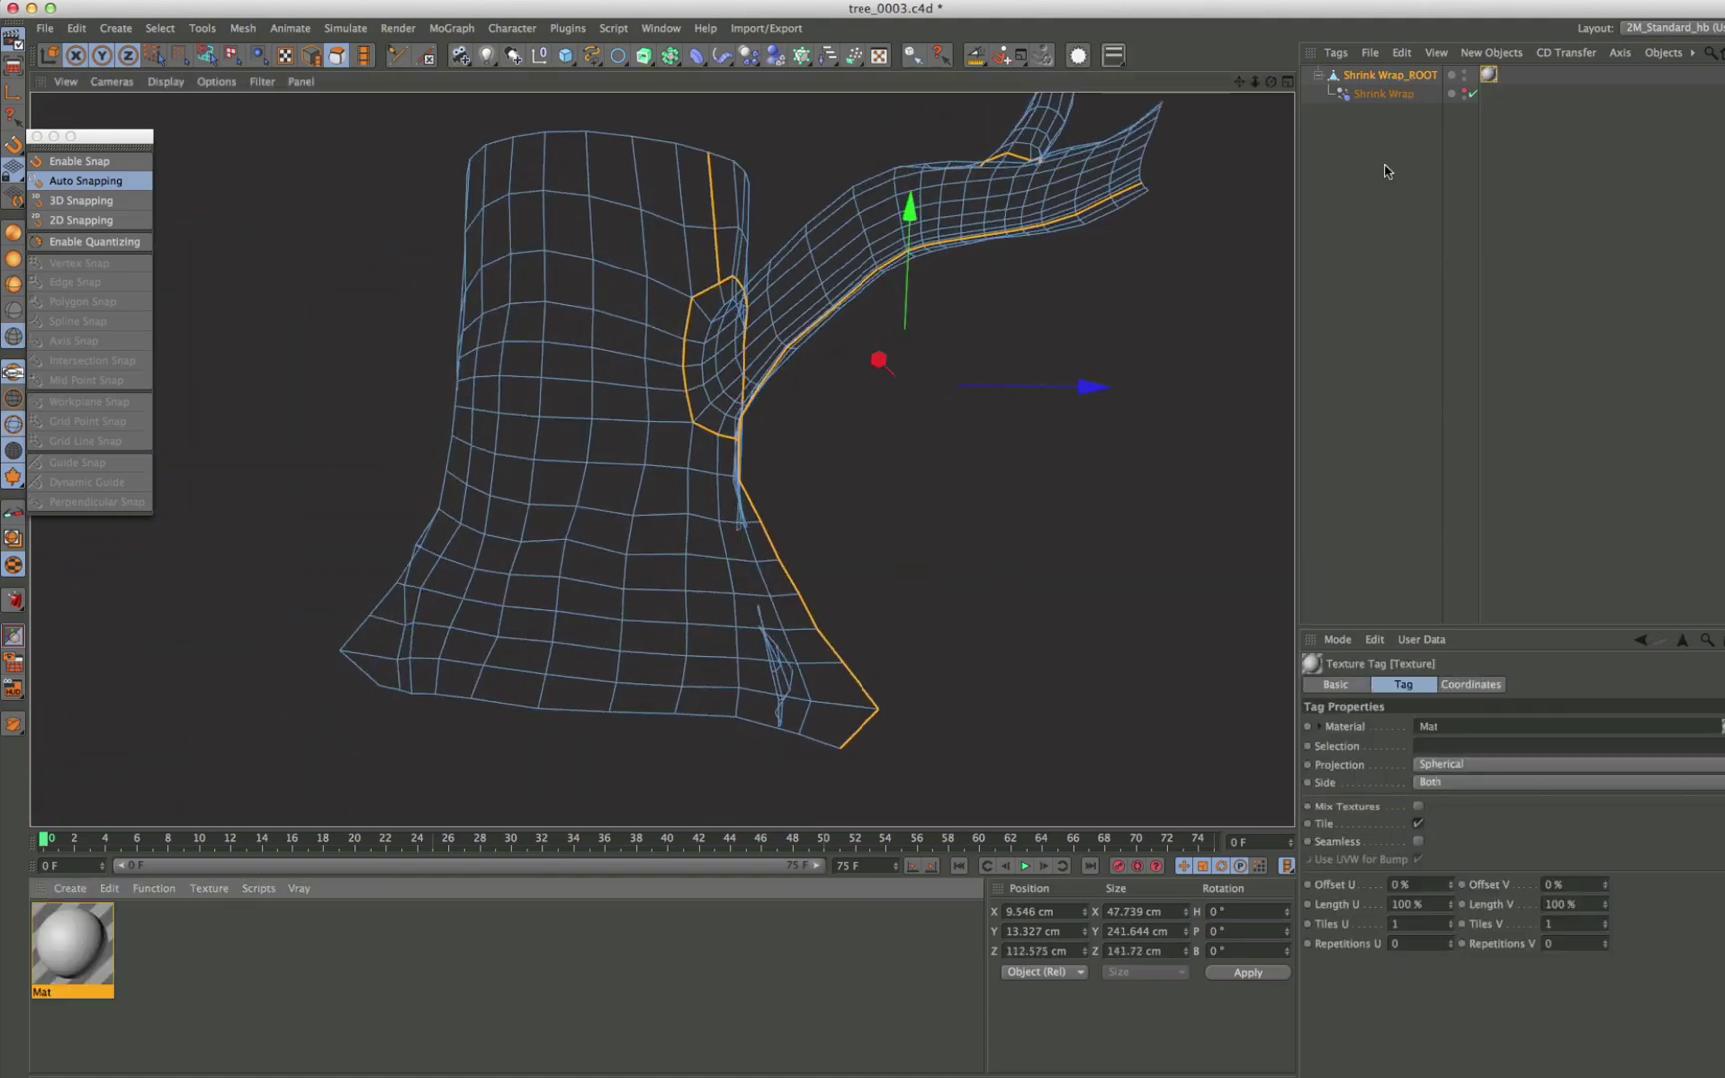
- In BP UV Edit, generate UVW coordinates and Relax UV with Pin Border Points unchecked
left_click(1652, 144)
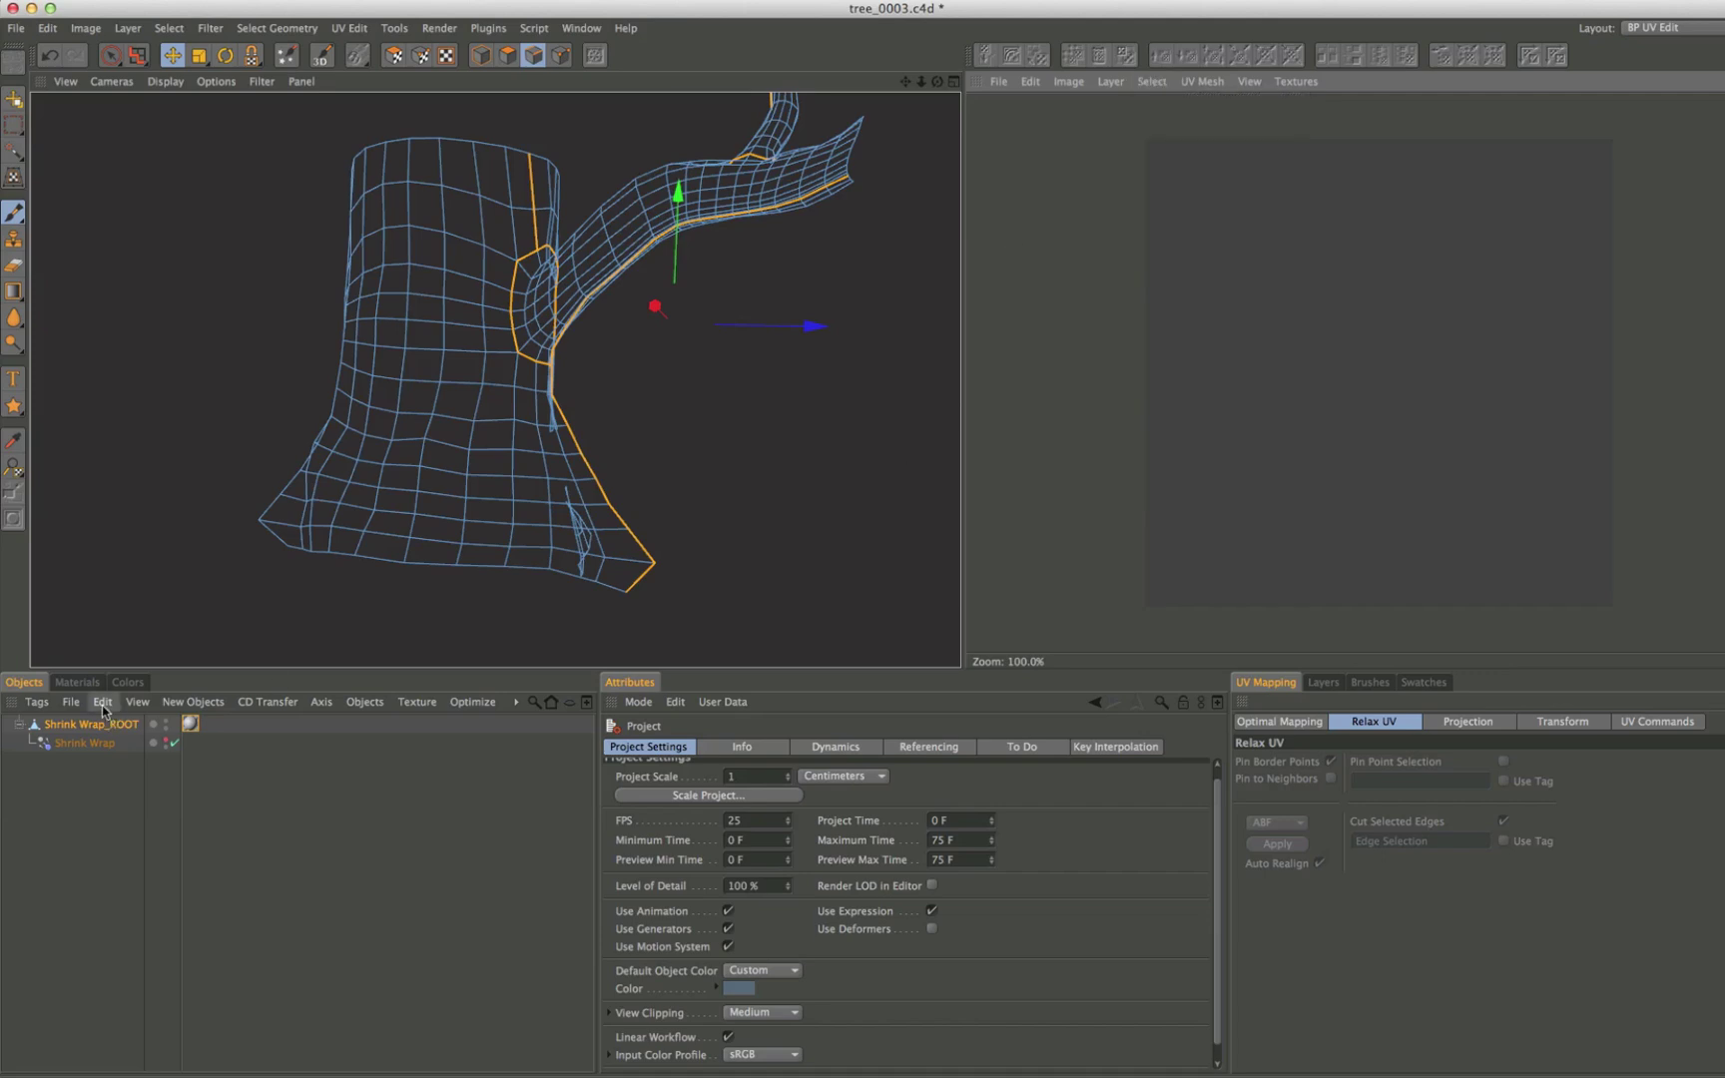
left_click(380, 702)
left_click(403, 991)
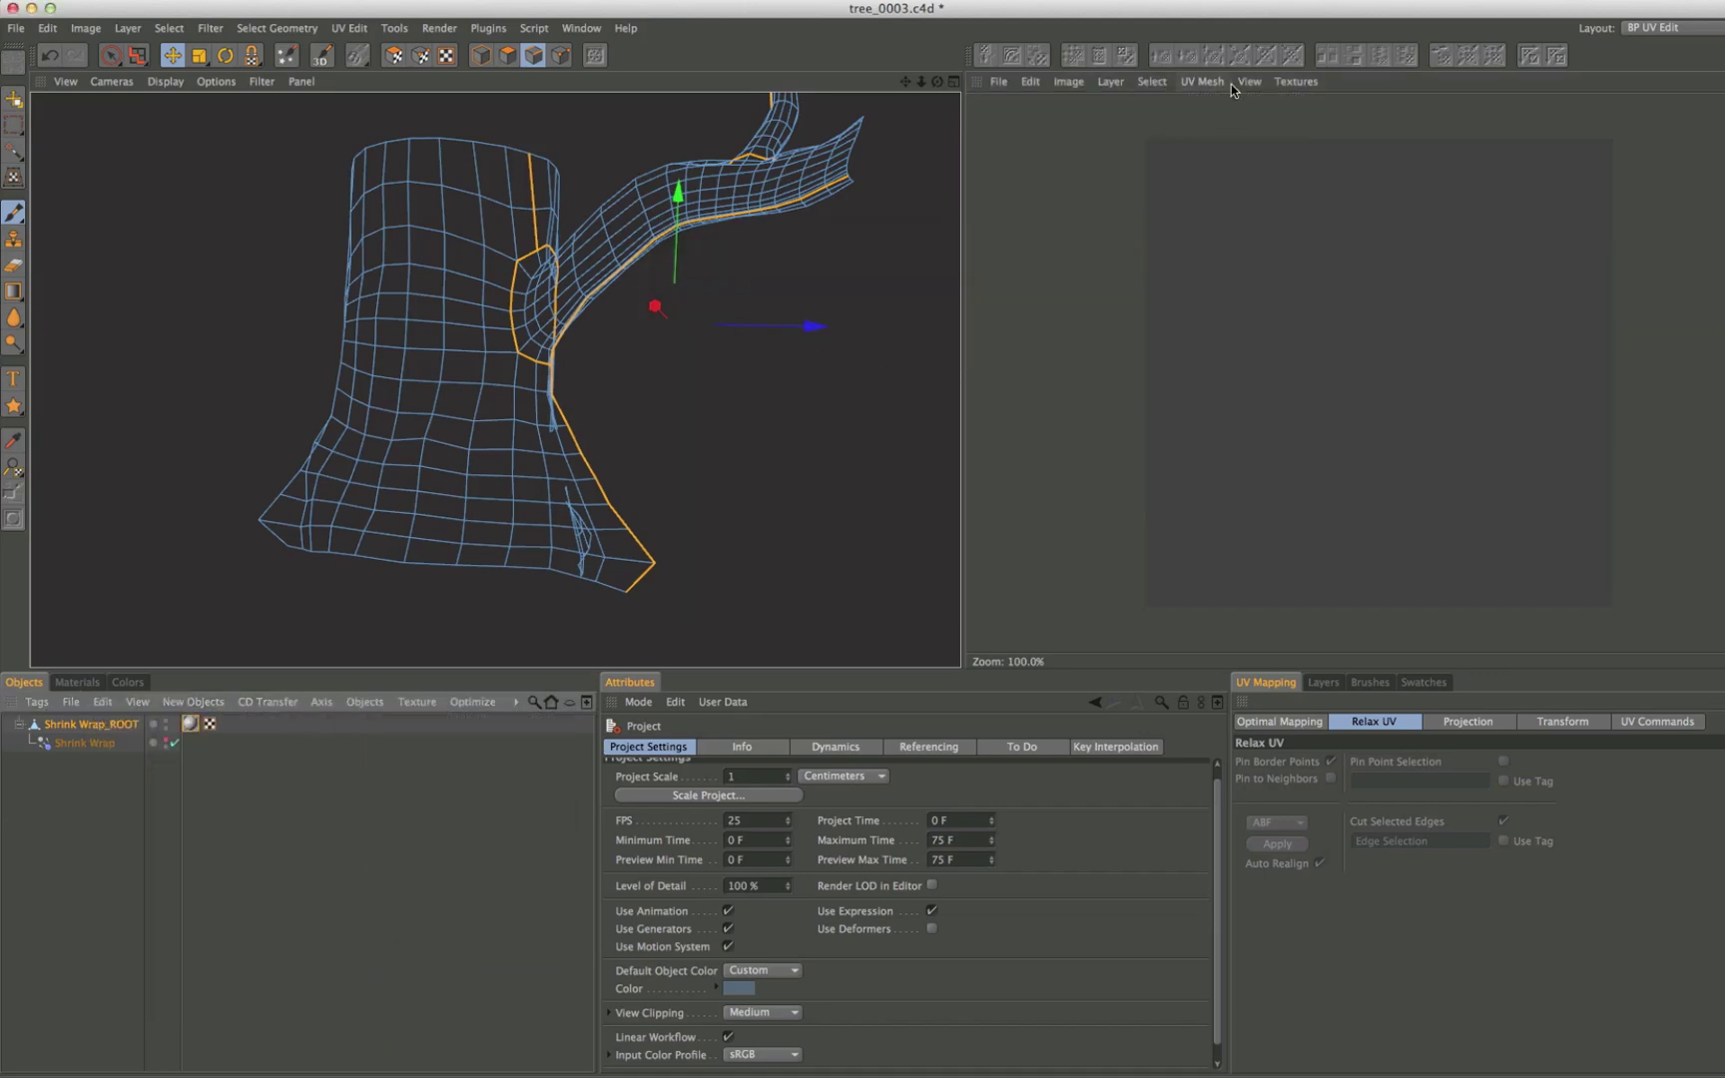
left_click(200, 725)
left_click(1202, 81)
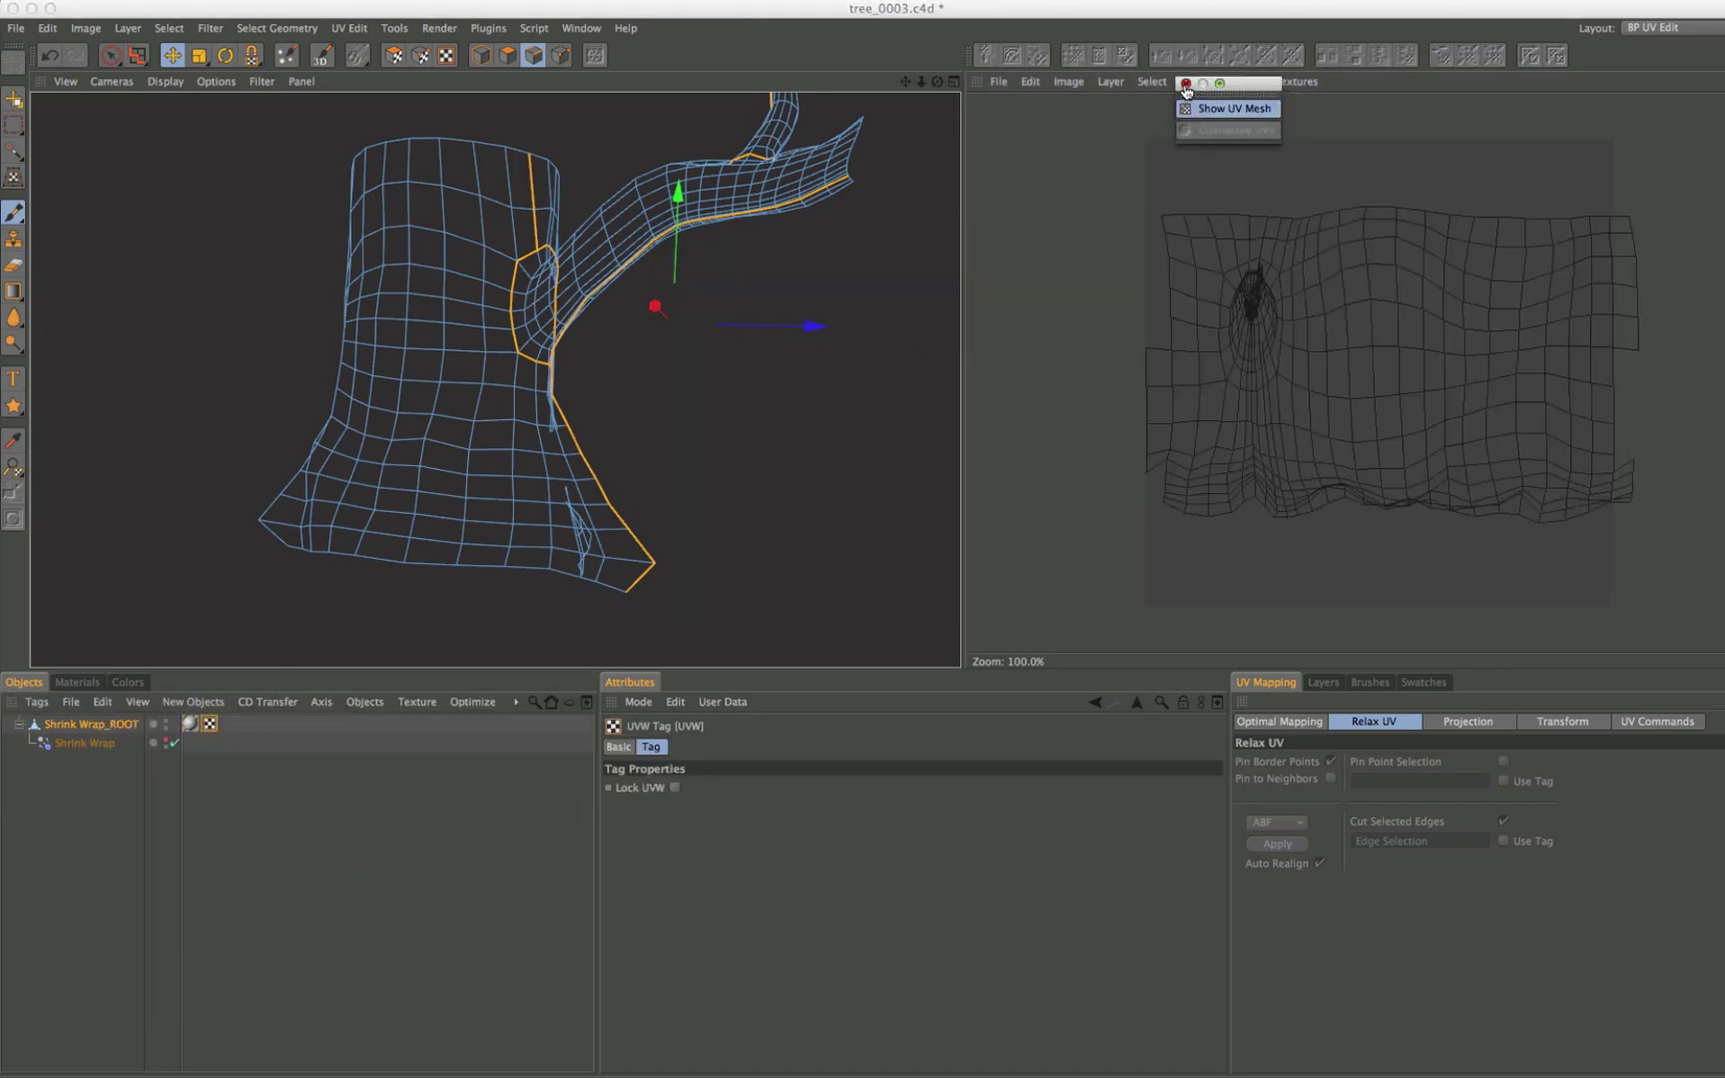
left_click(393, 55)
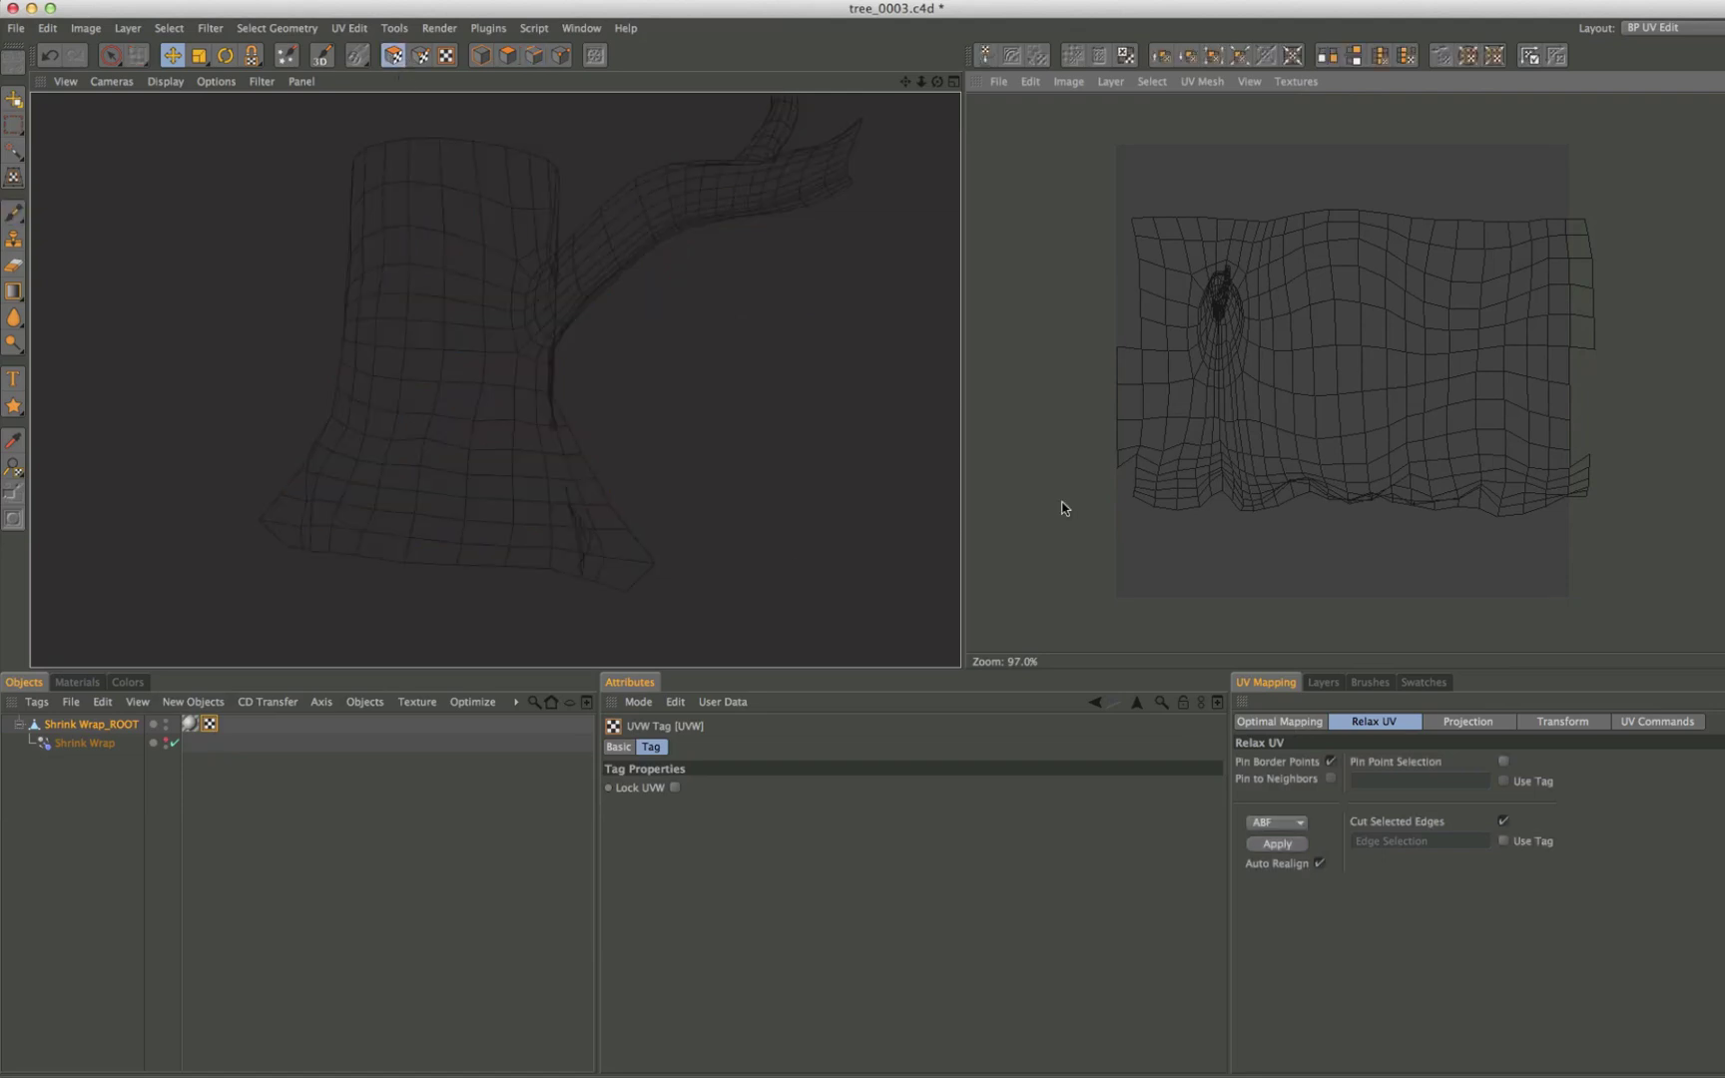
left_click(1330, 762)
left_click(1277, 844)
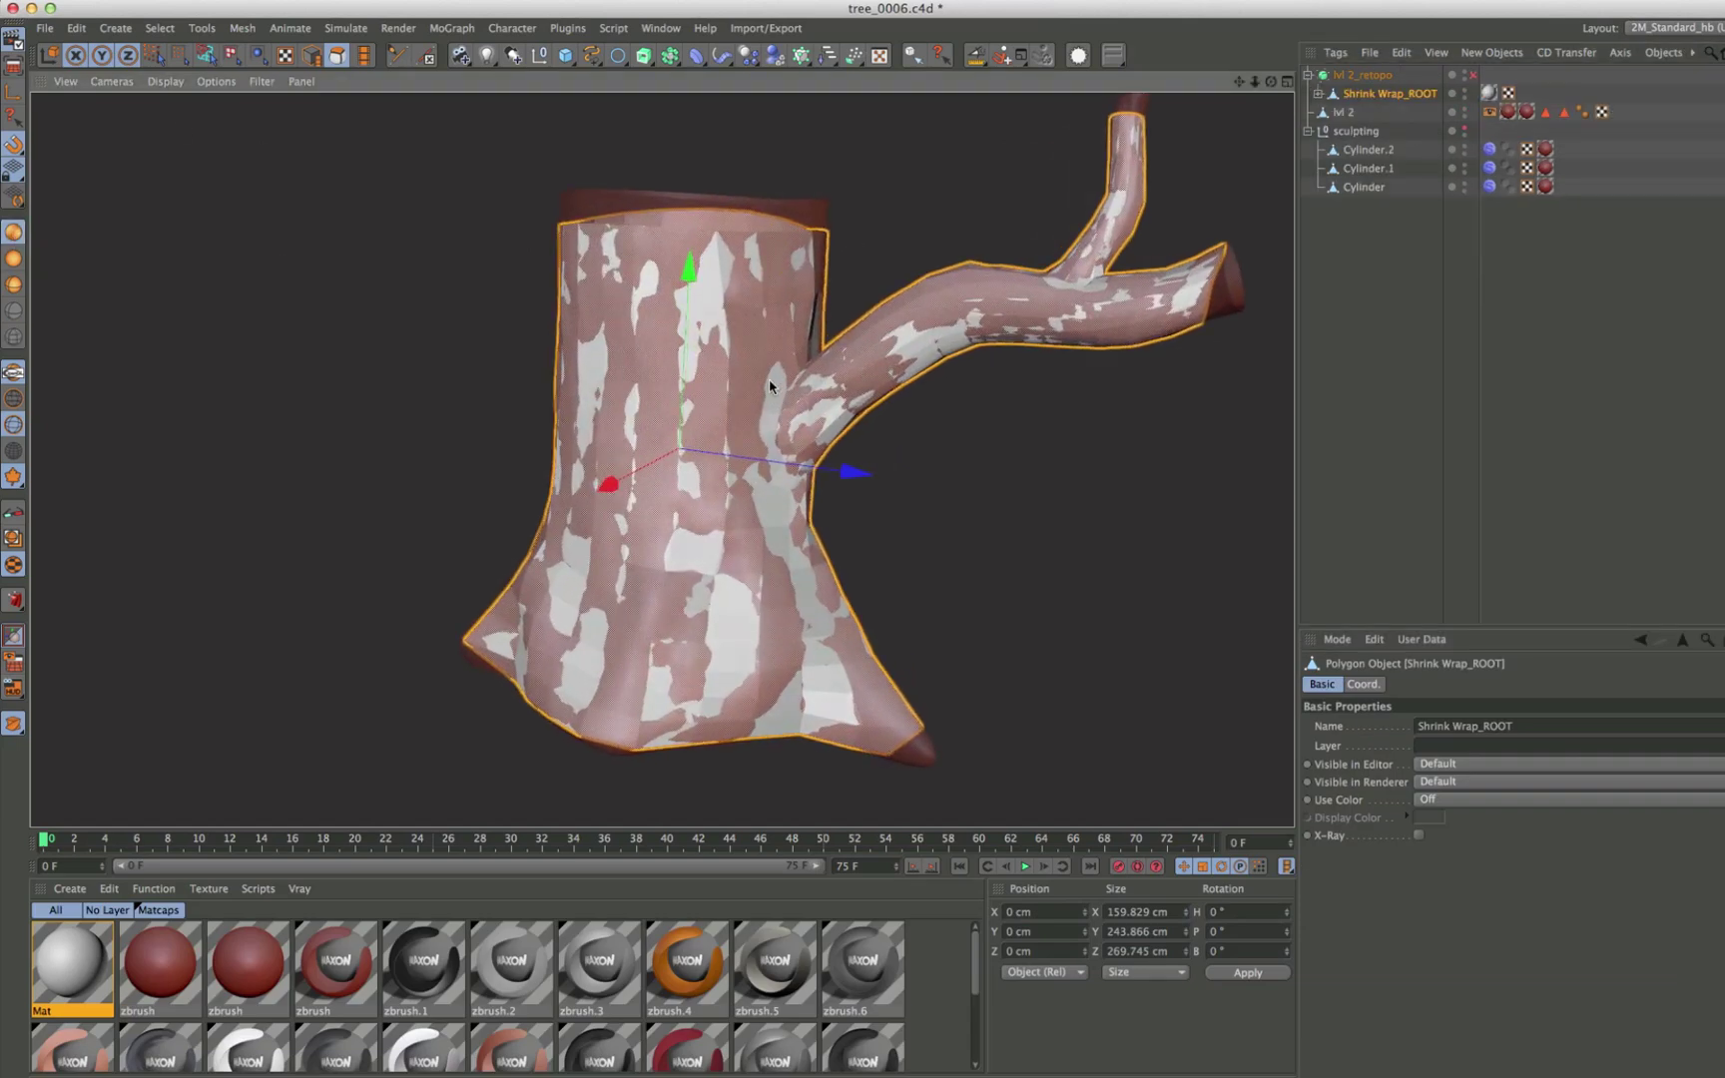
- Subdivide the duplicate retopo mesh and collapse the lvl 2_retopo group
left_click(1318, 113)
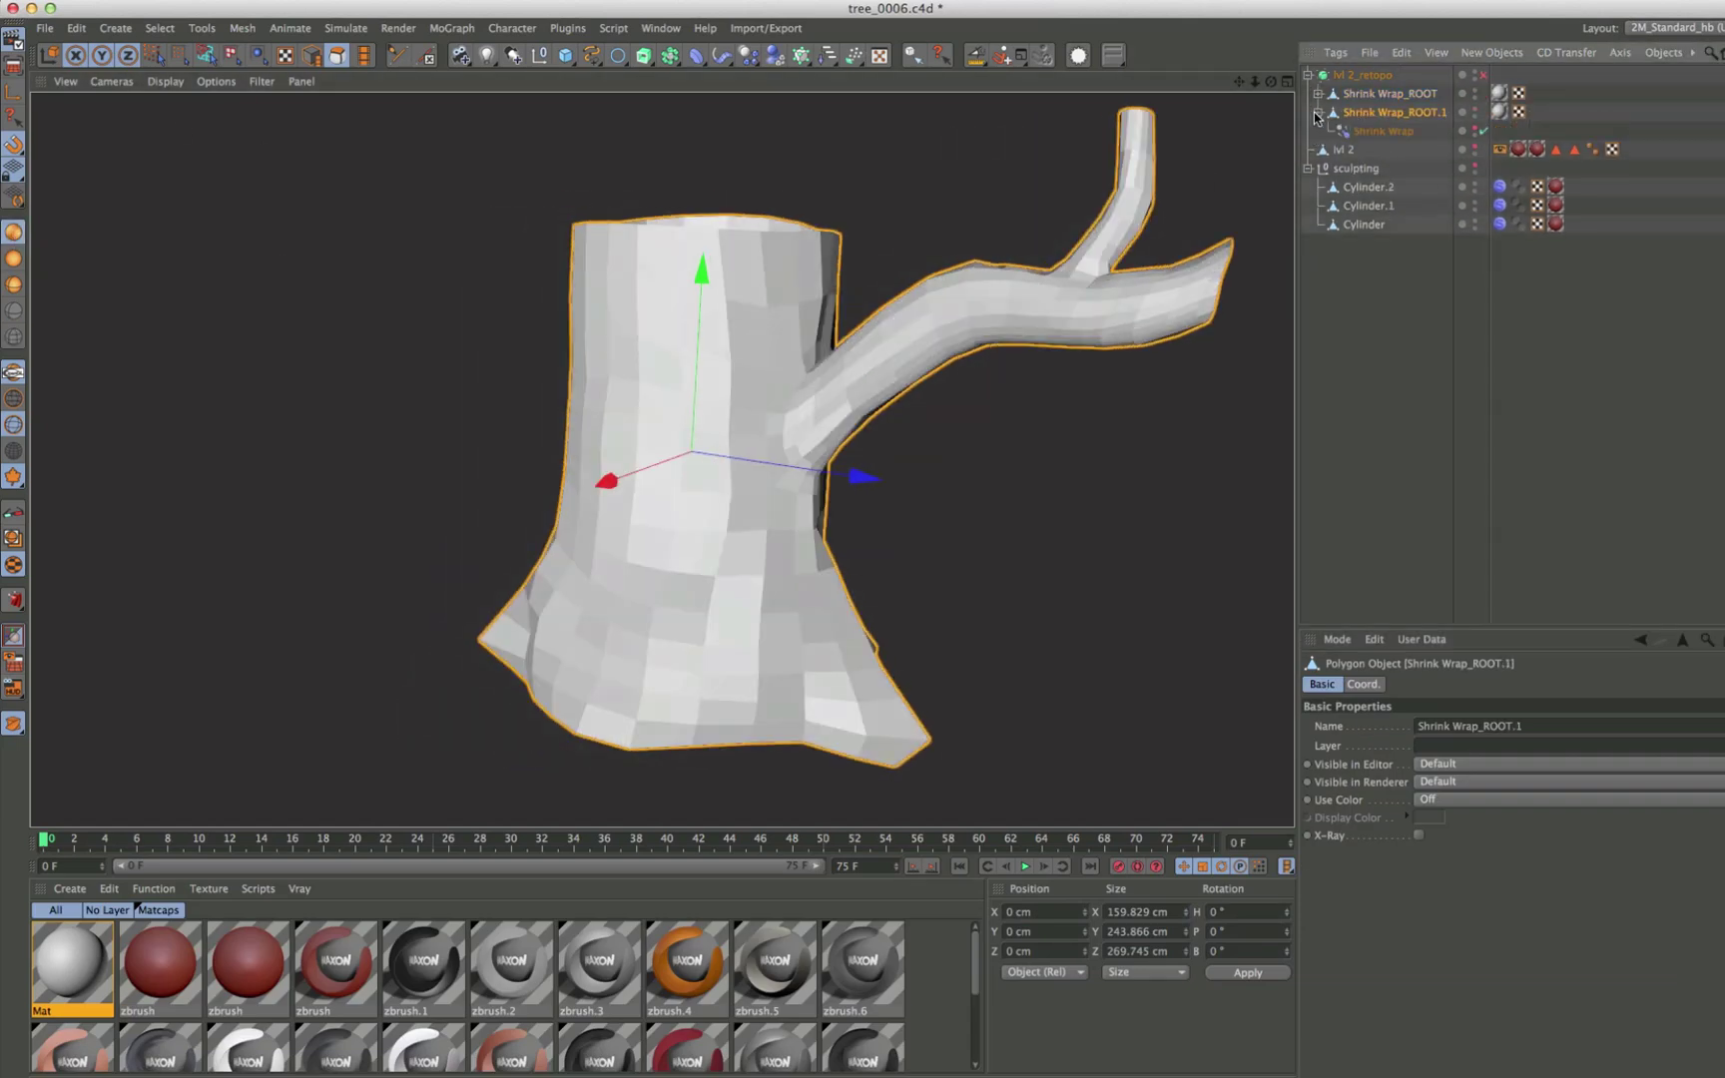
right_click(711, 417)
left_click(858, 134)
left_click(985, 175)
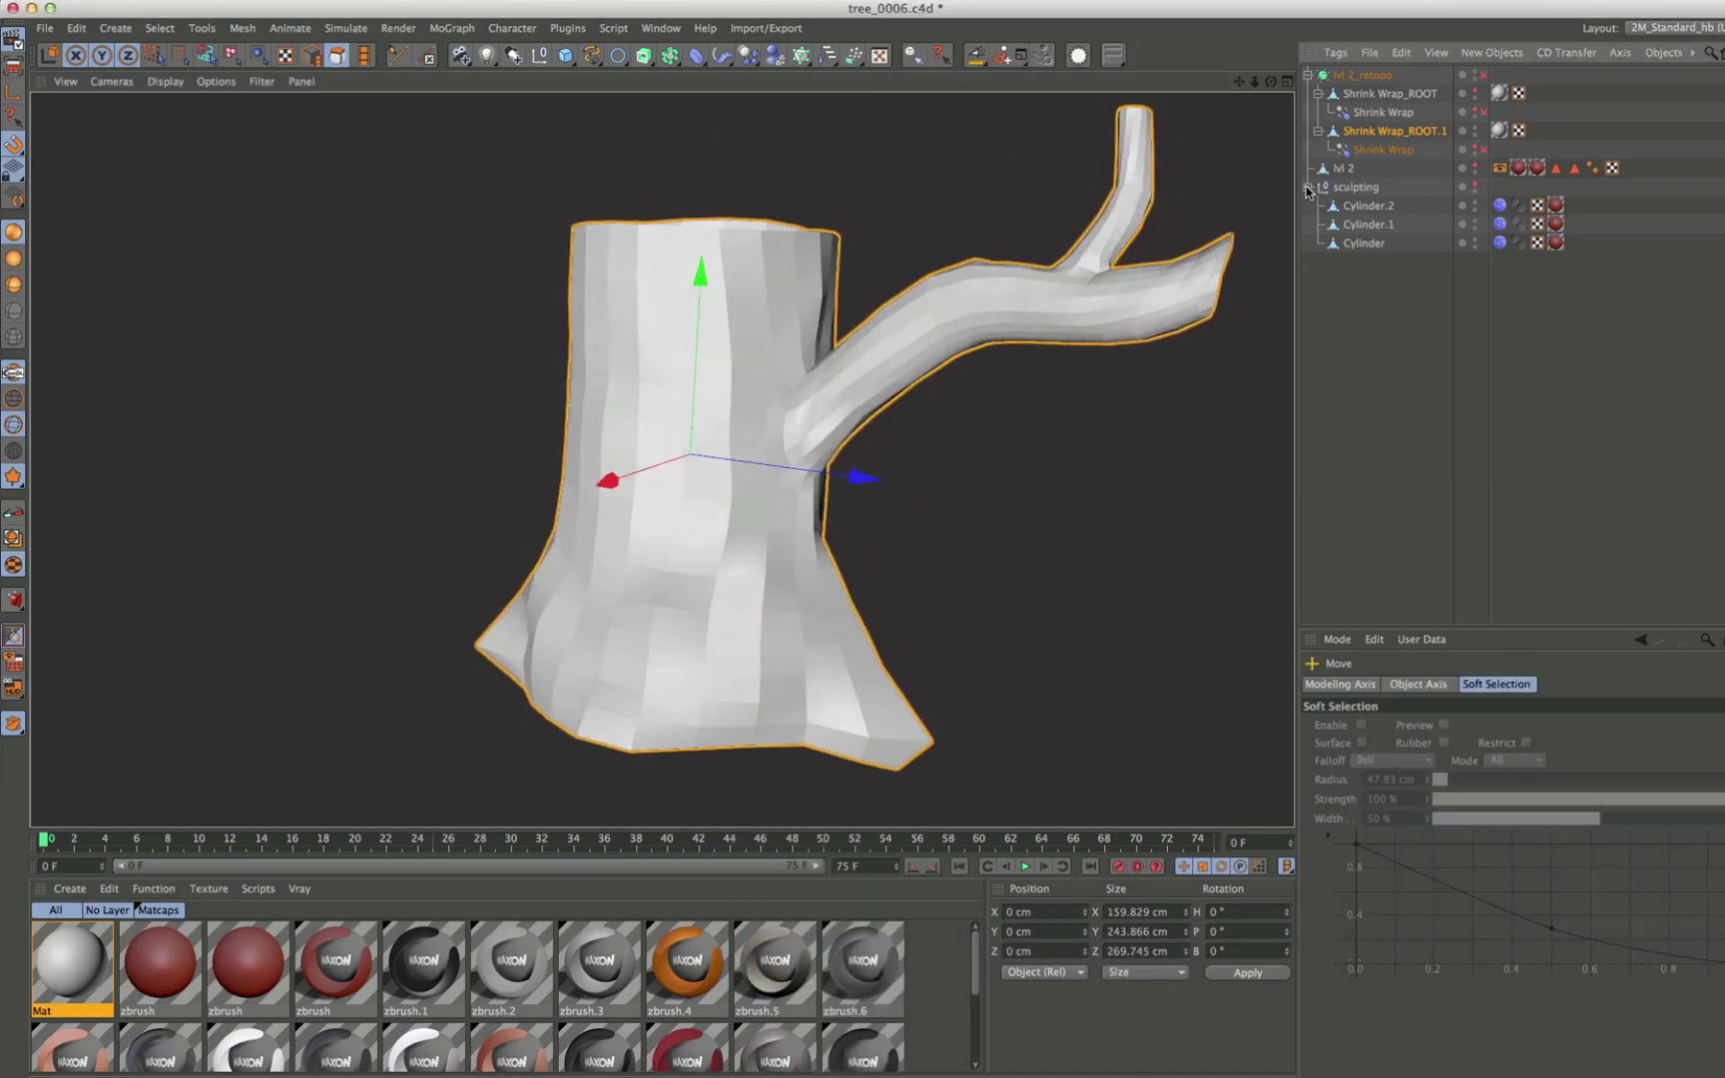
left_click(1519, 209)
- Hide the retopo meshes and review a cylinder's sculpting layers
left_click(1308, 75)
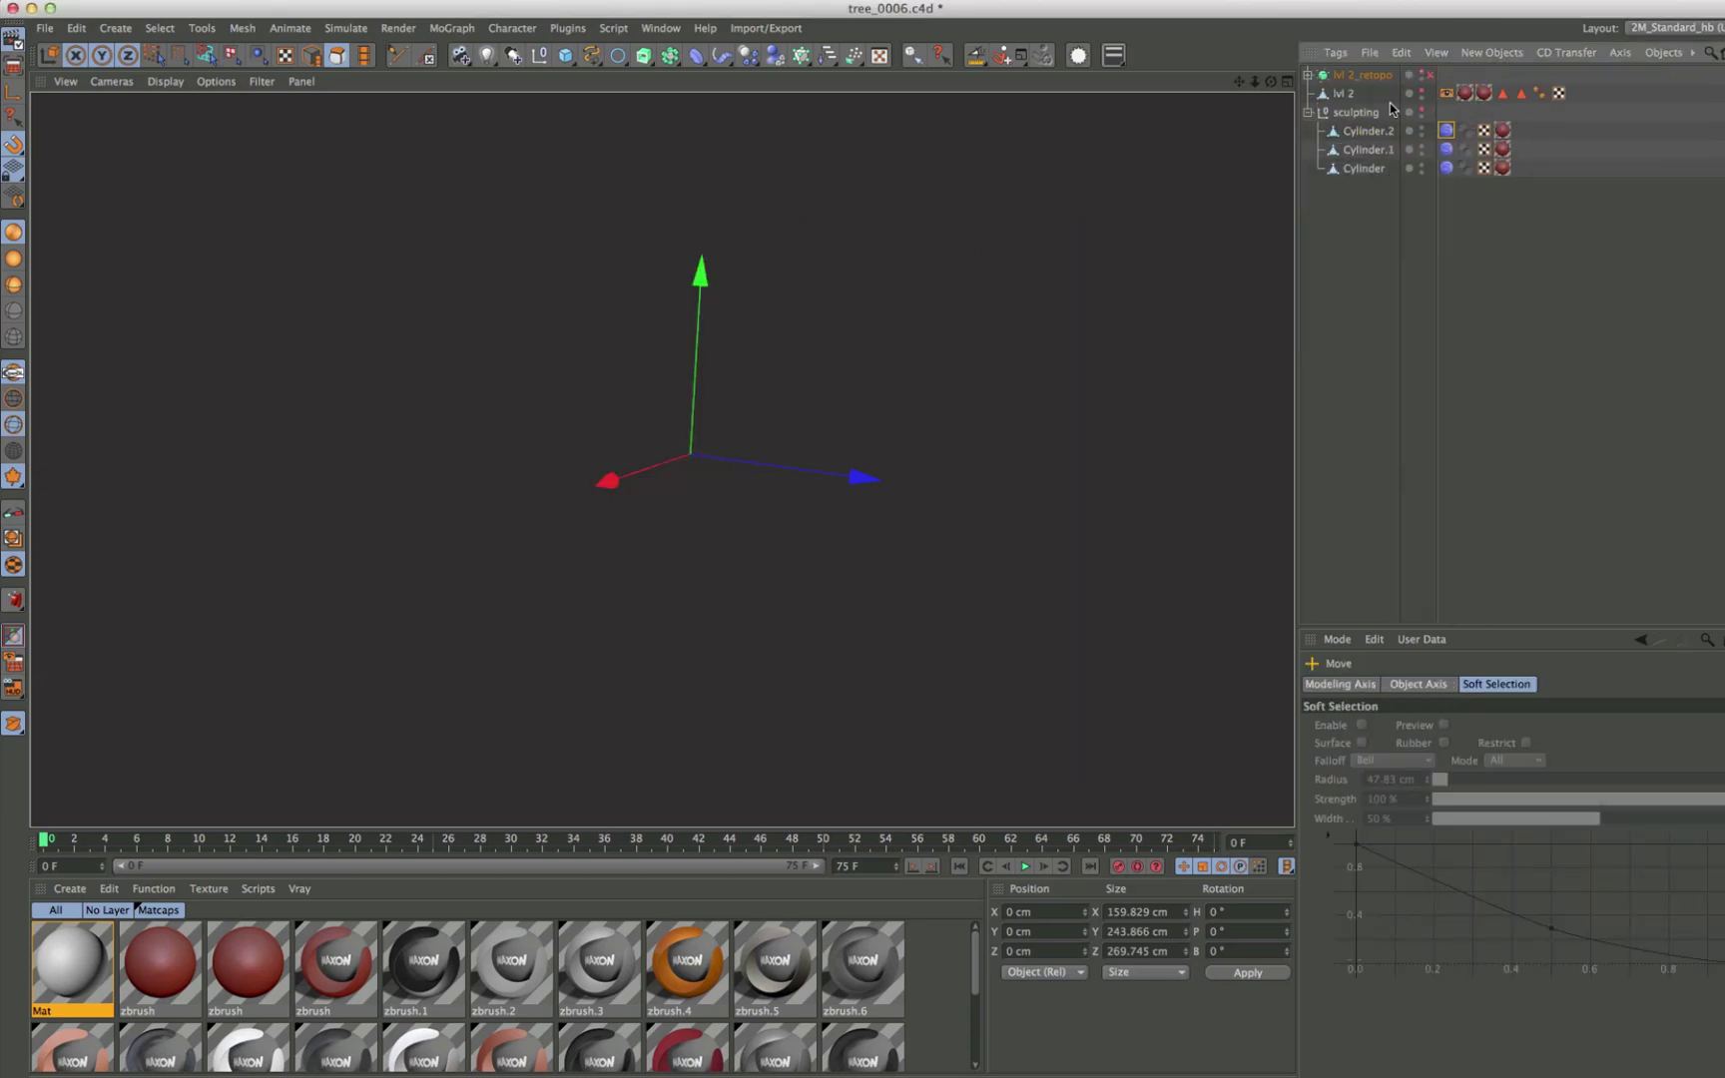
double_click(1446, 129)
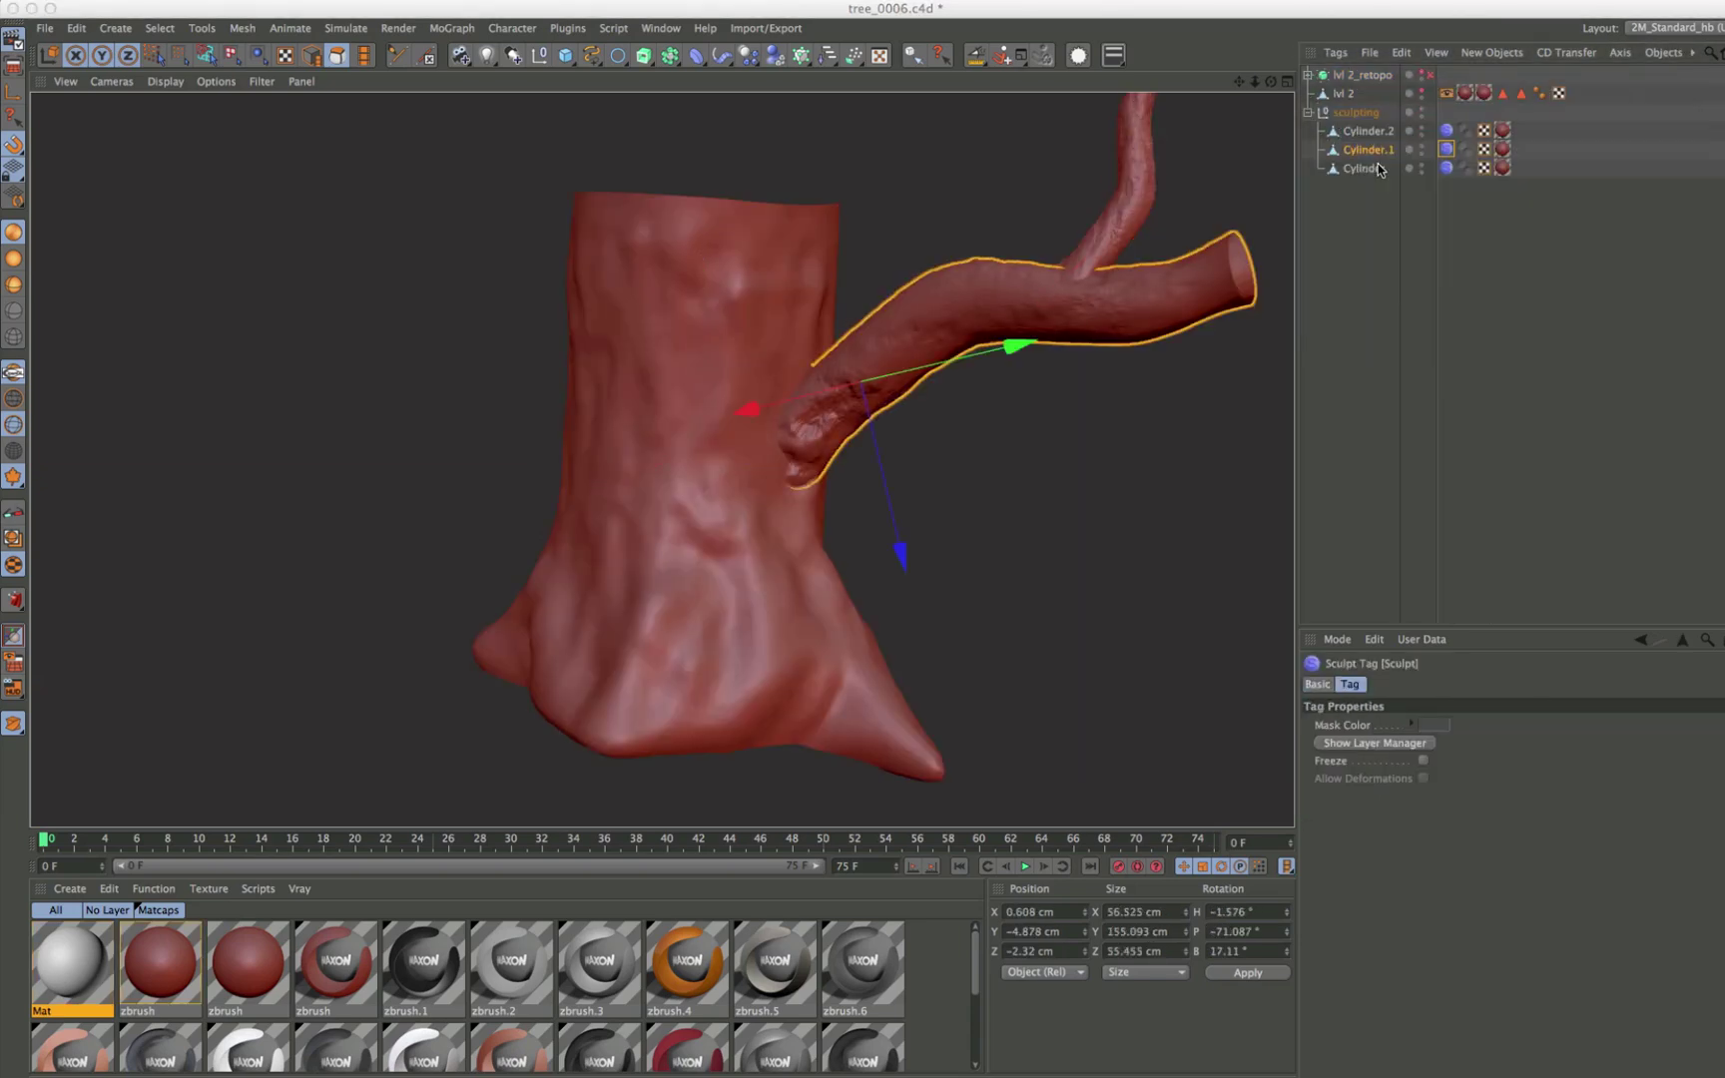
left_click(1340, 101)
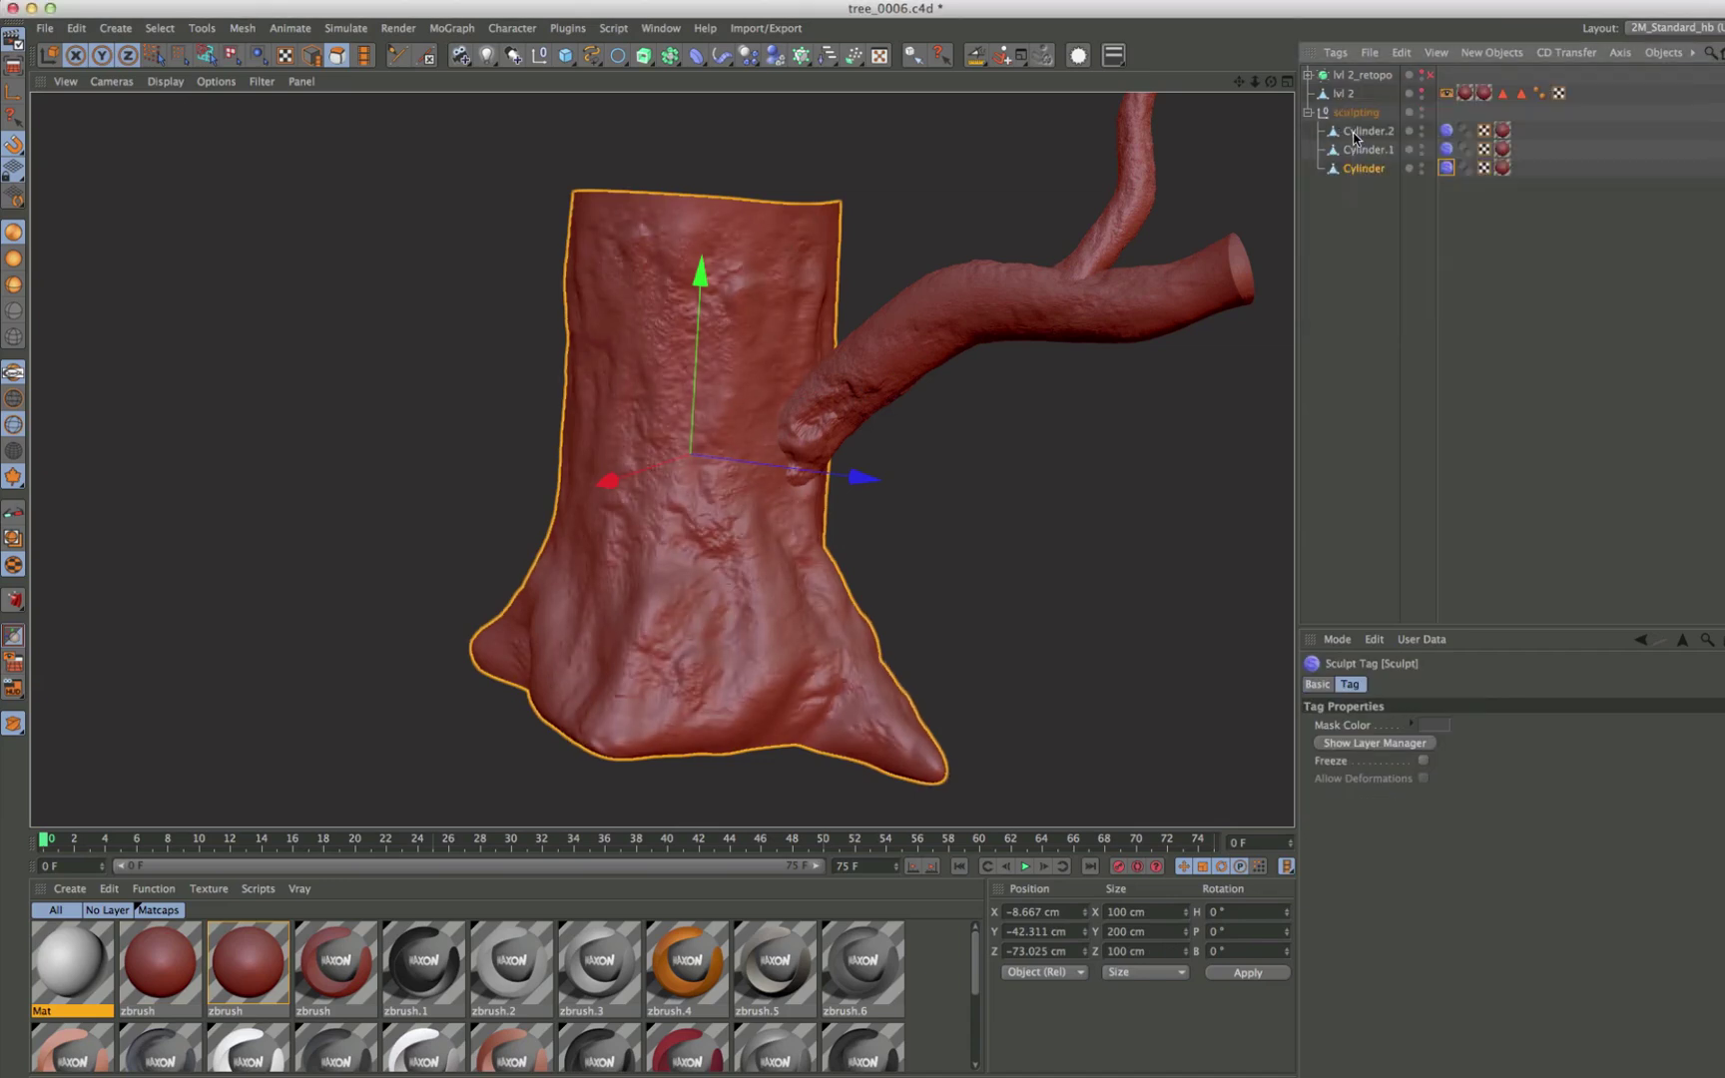
right_click(1353, 131)
key("Escape")
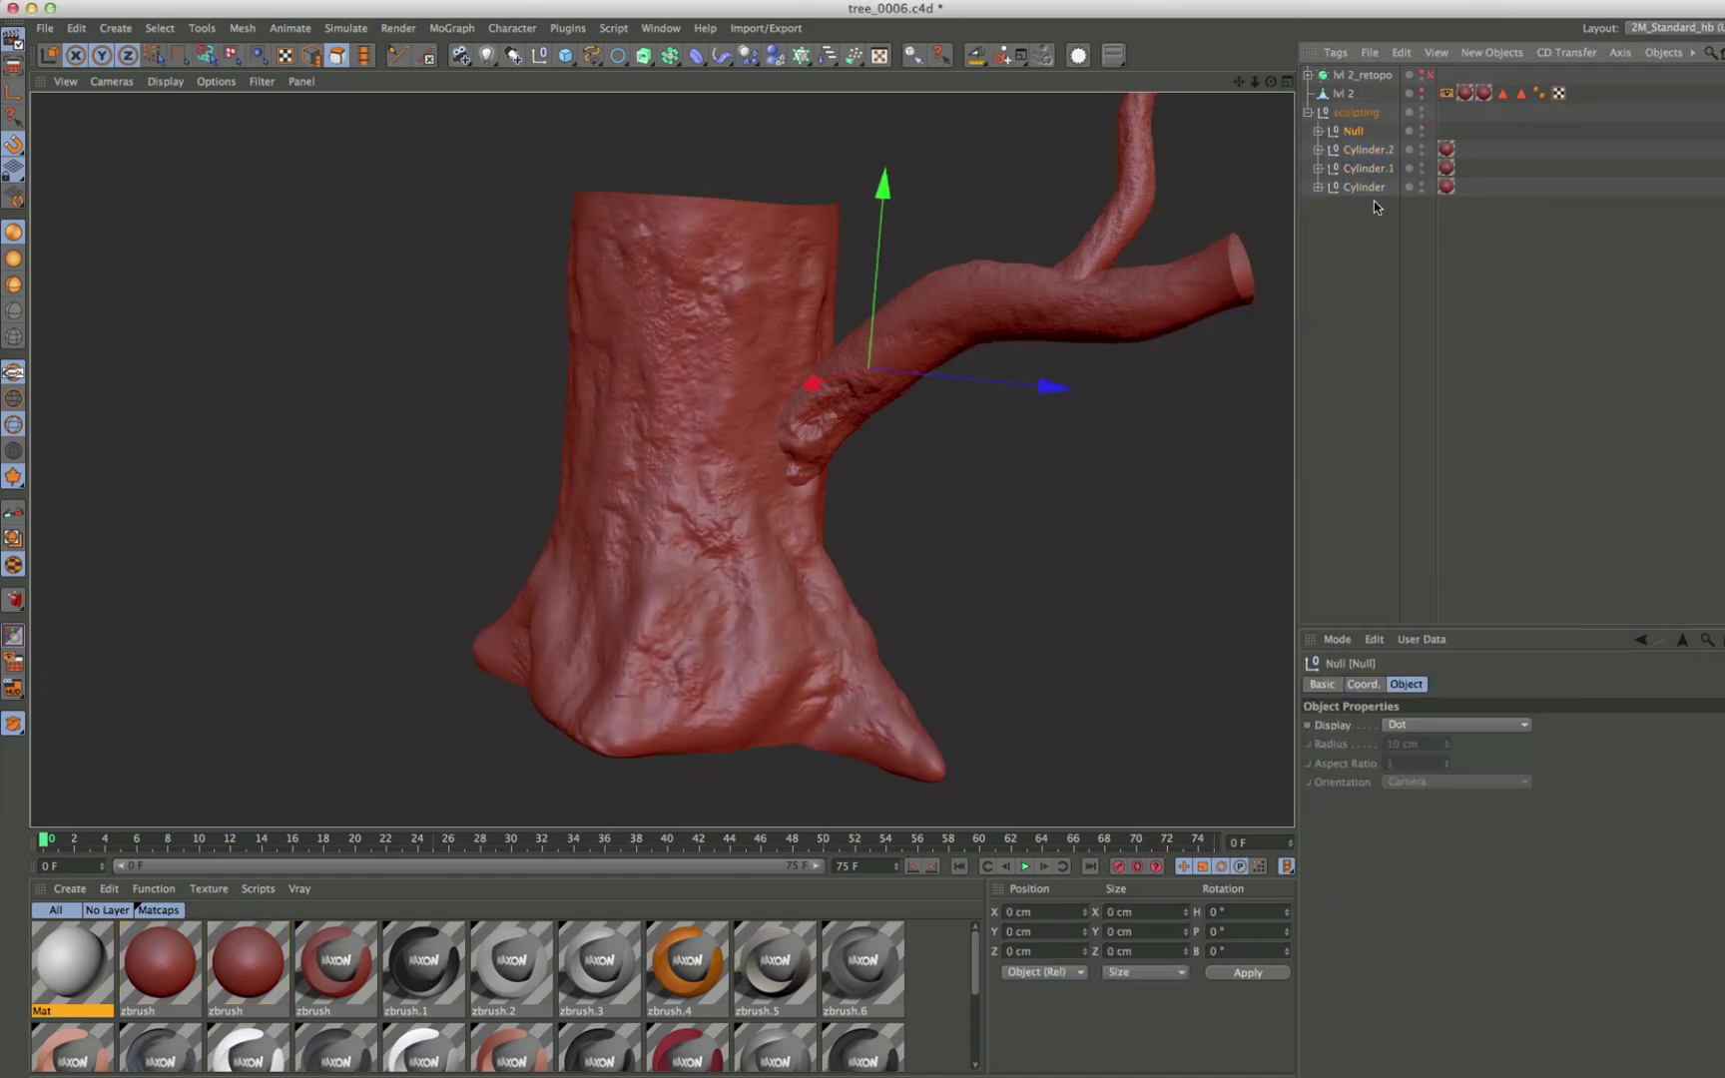
- Connect the Null and three cylinders into one mesh named new_sculpt, then show Shrink Wrap_ROOT.1 again
left_click_drag(1405, 134, 1374, 201)
right_click(1353, 131)
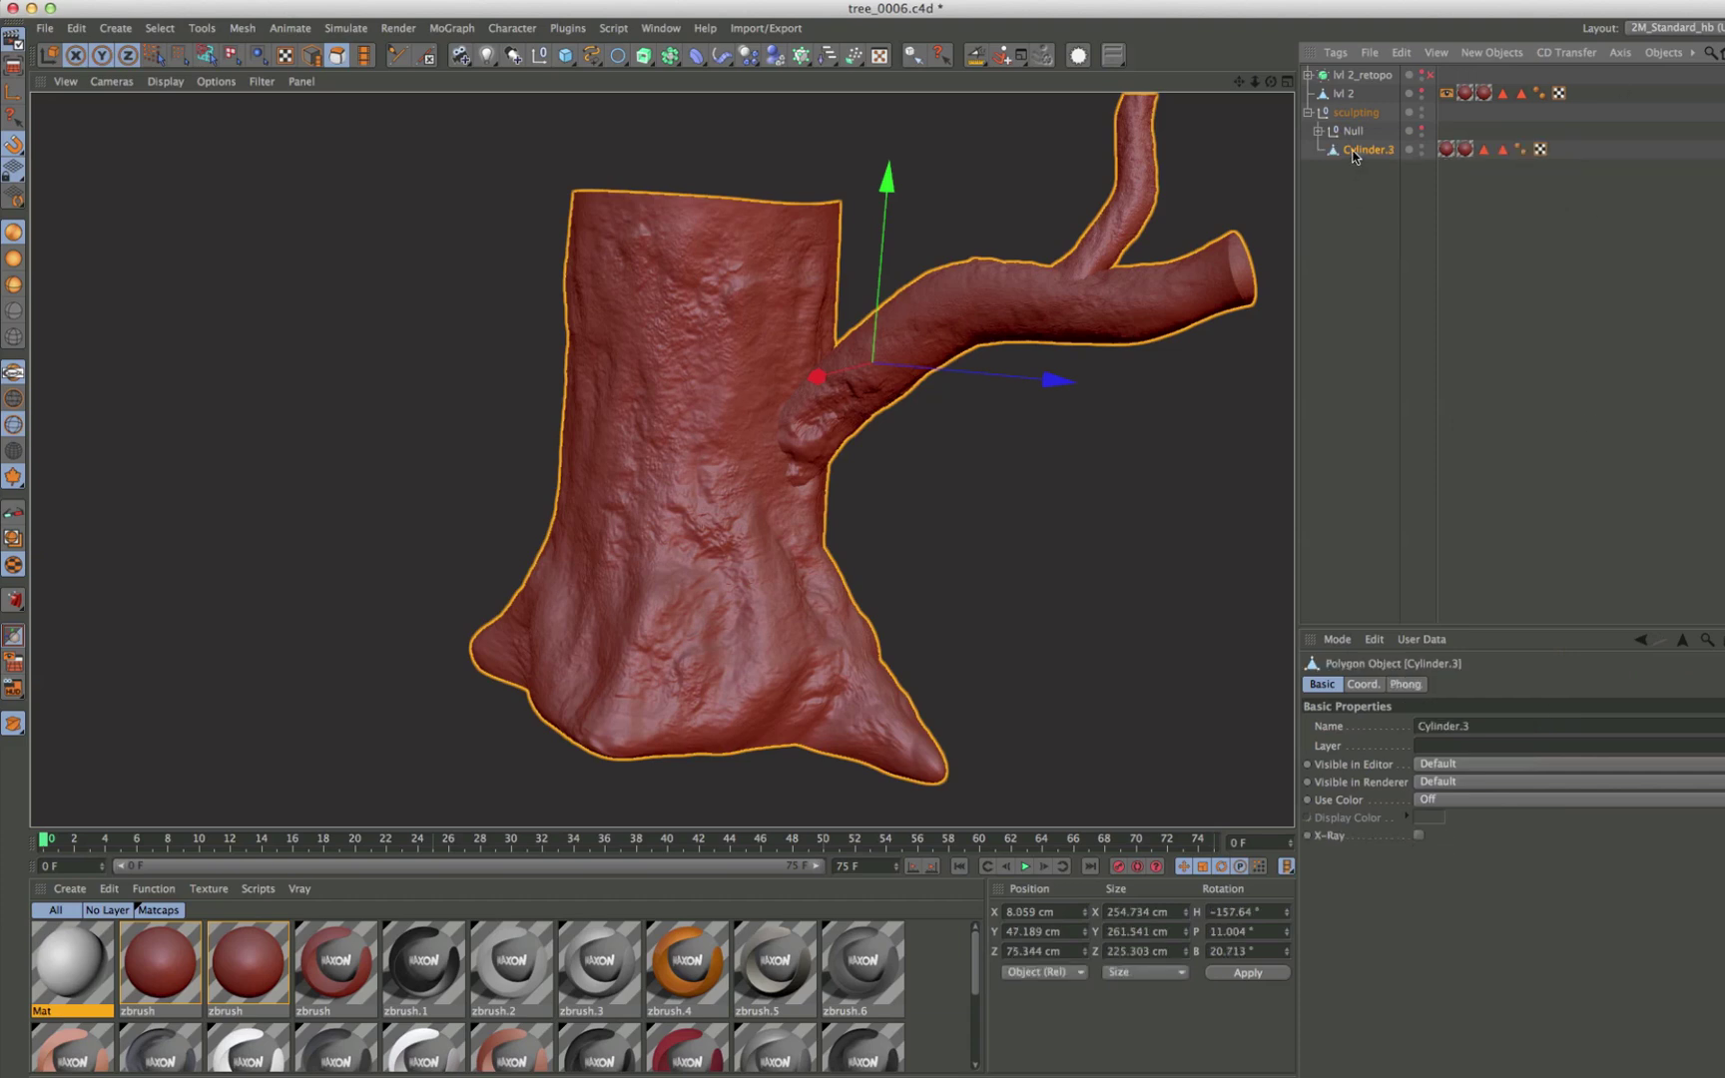
double_click(1356, 130)
type("ne")
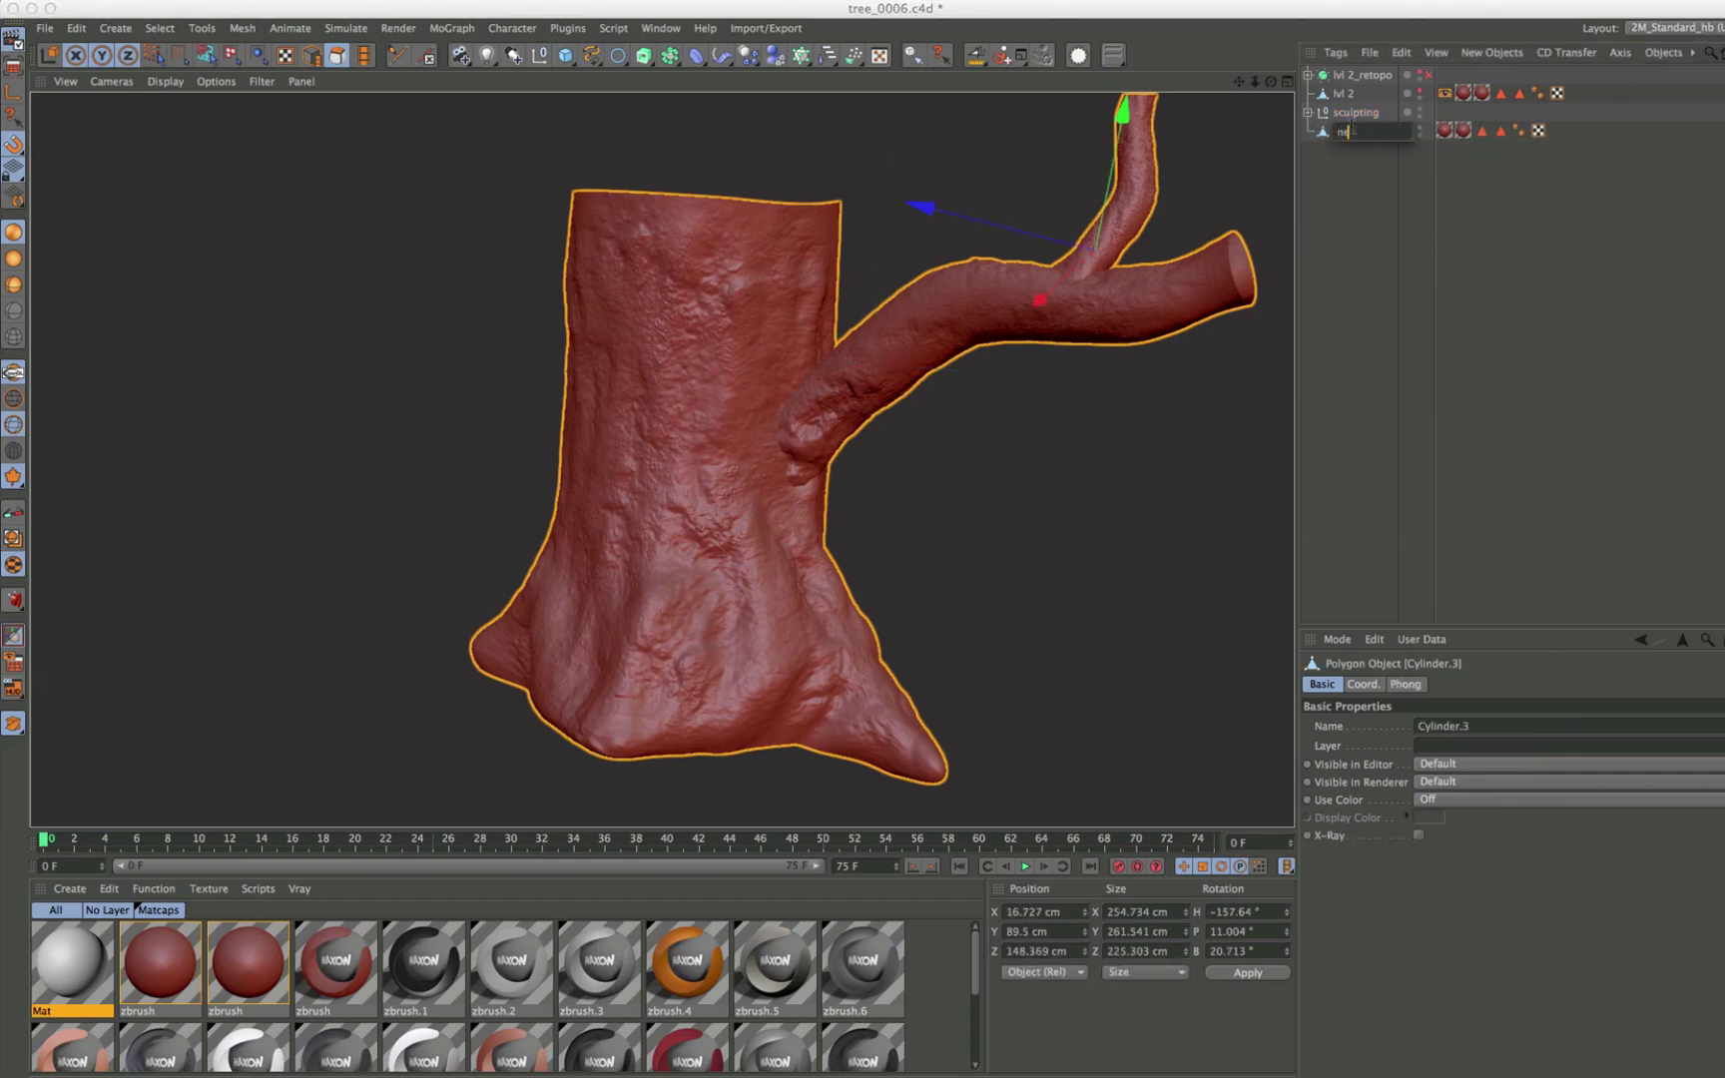
type("w_sculpt")
key("Return")
left_click_drag(727, 382, 879, 419, "alt")
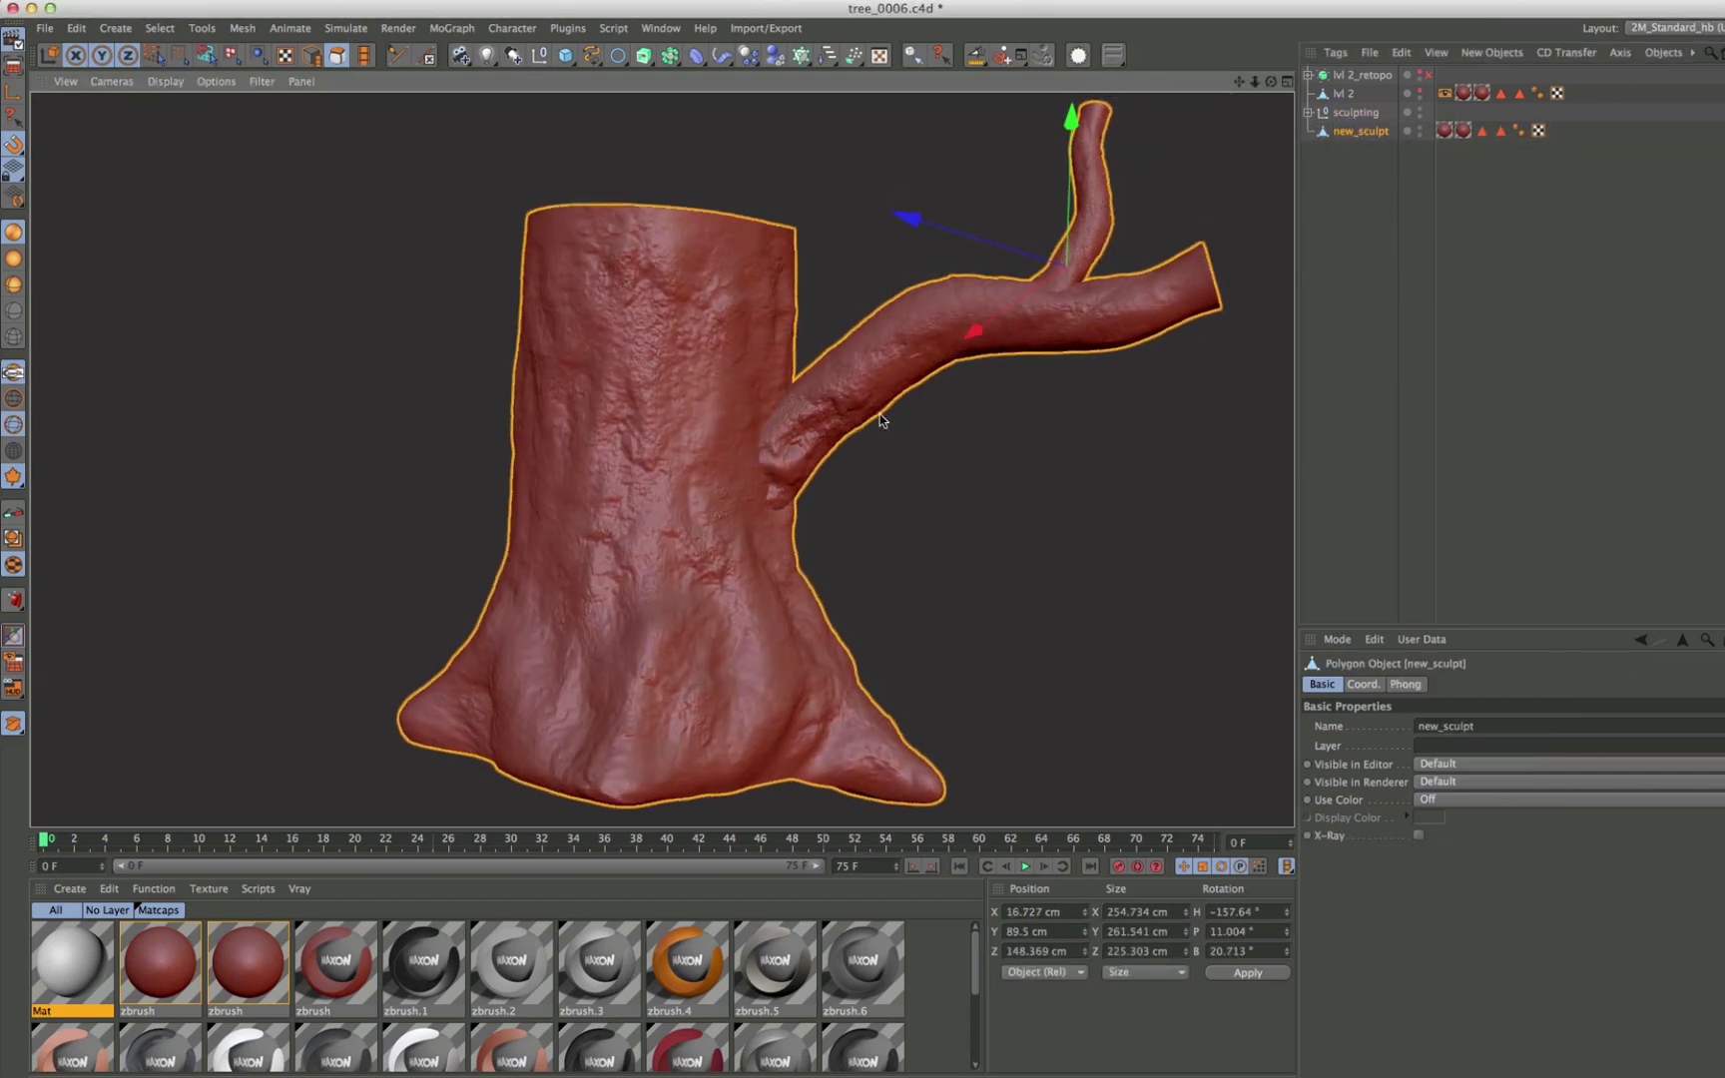
left_click(1305, 75)
left_click(1377, 131)
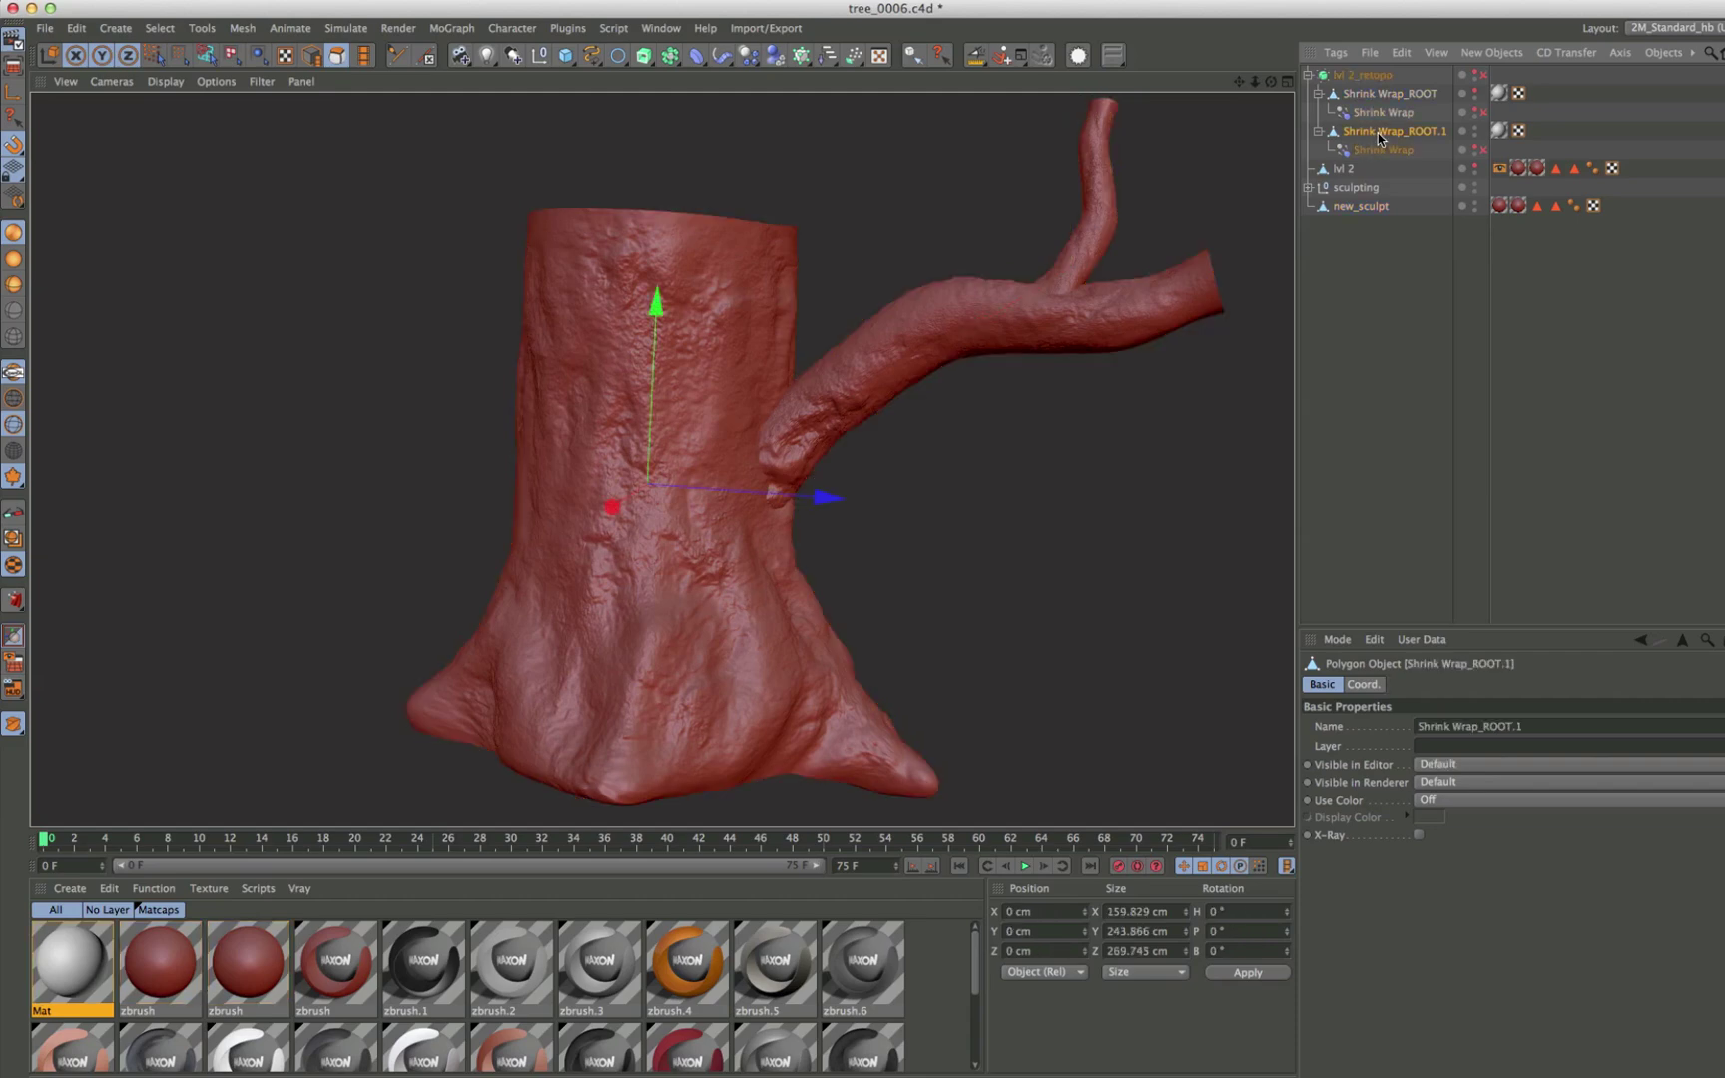
- Rename the subdivided copy hires, enable its Shrink Wrap, and run Current State to Object
double_click(1378, 131)
type("hires")
key("Return")
left_click(1472, 149)
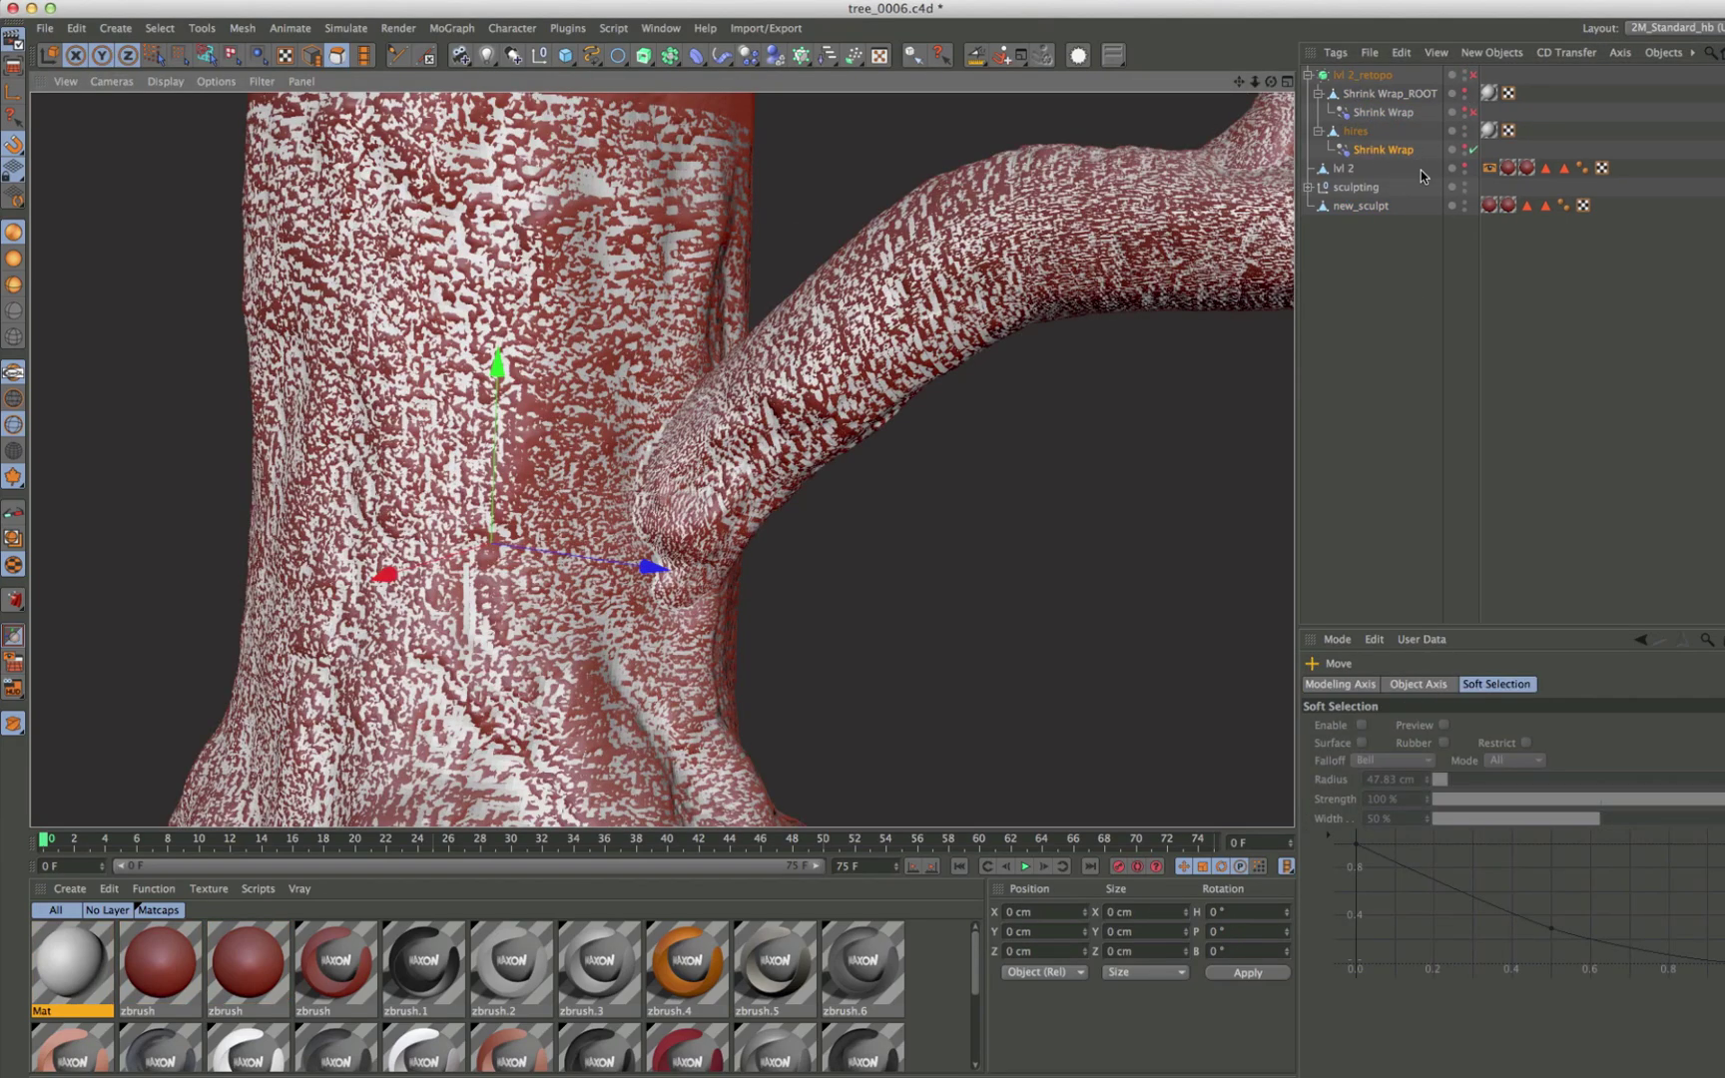
left_click(1356, 131)
right_click(1355, 131)
left_click(1398, 381)
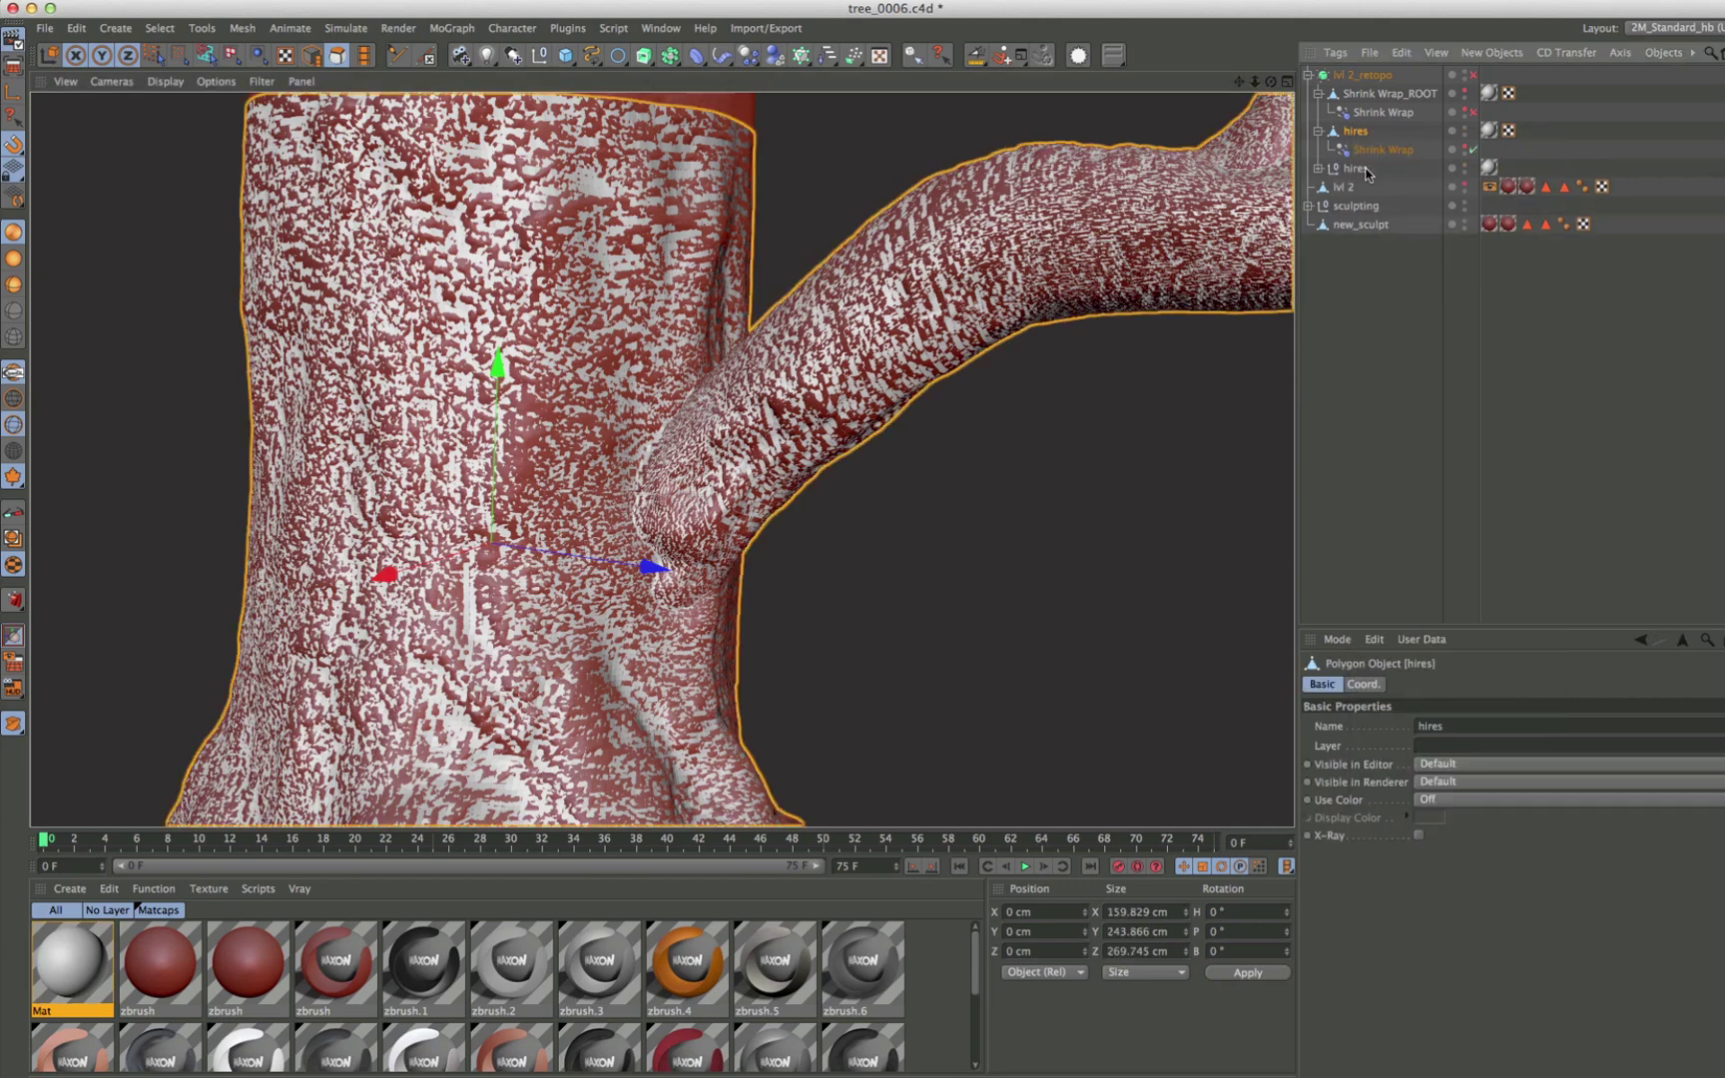
- Delete the original hires object and switch to the 2M_Sculpting_hb layout
left_click(1319, 167)
key("Delete")
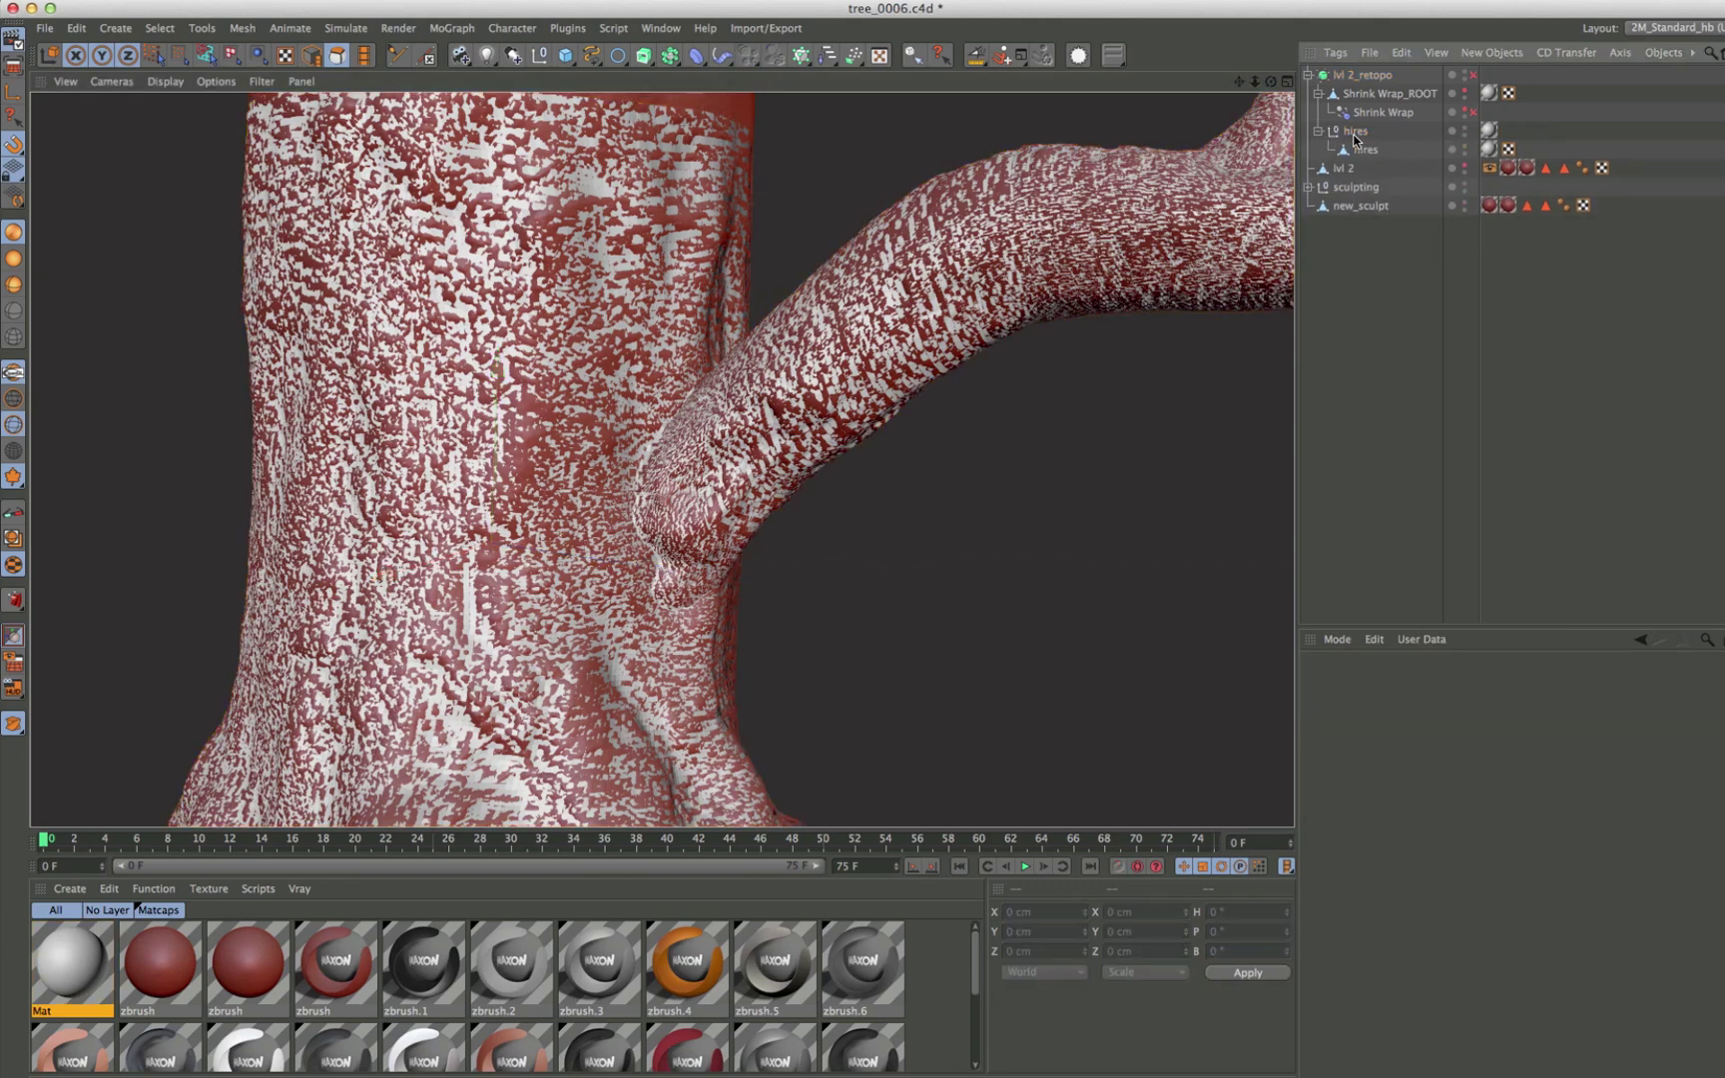
left_click(1364, 149)
scroll(717, 399, "down", 5)
left_click(1465, 205)
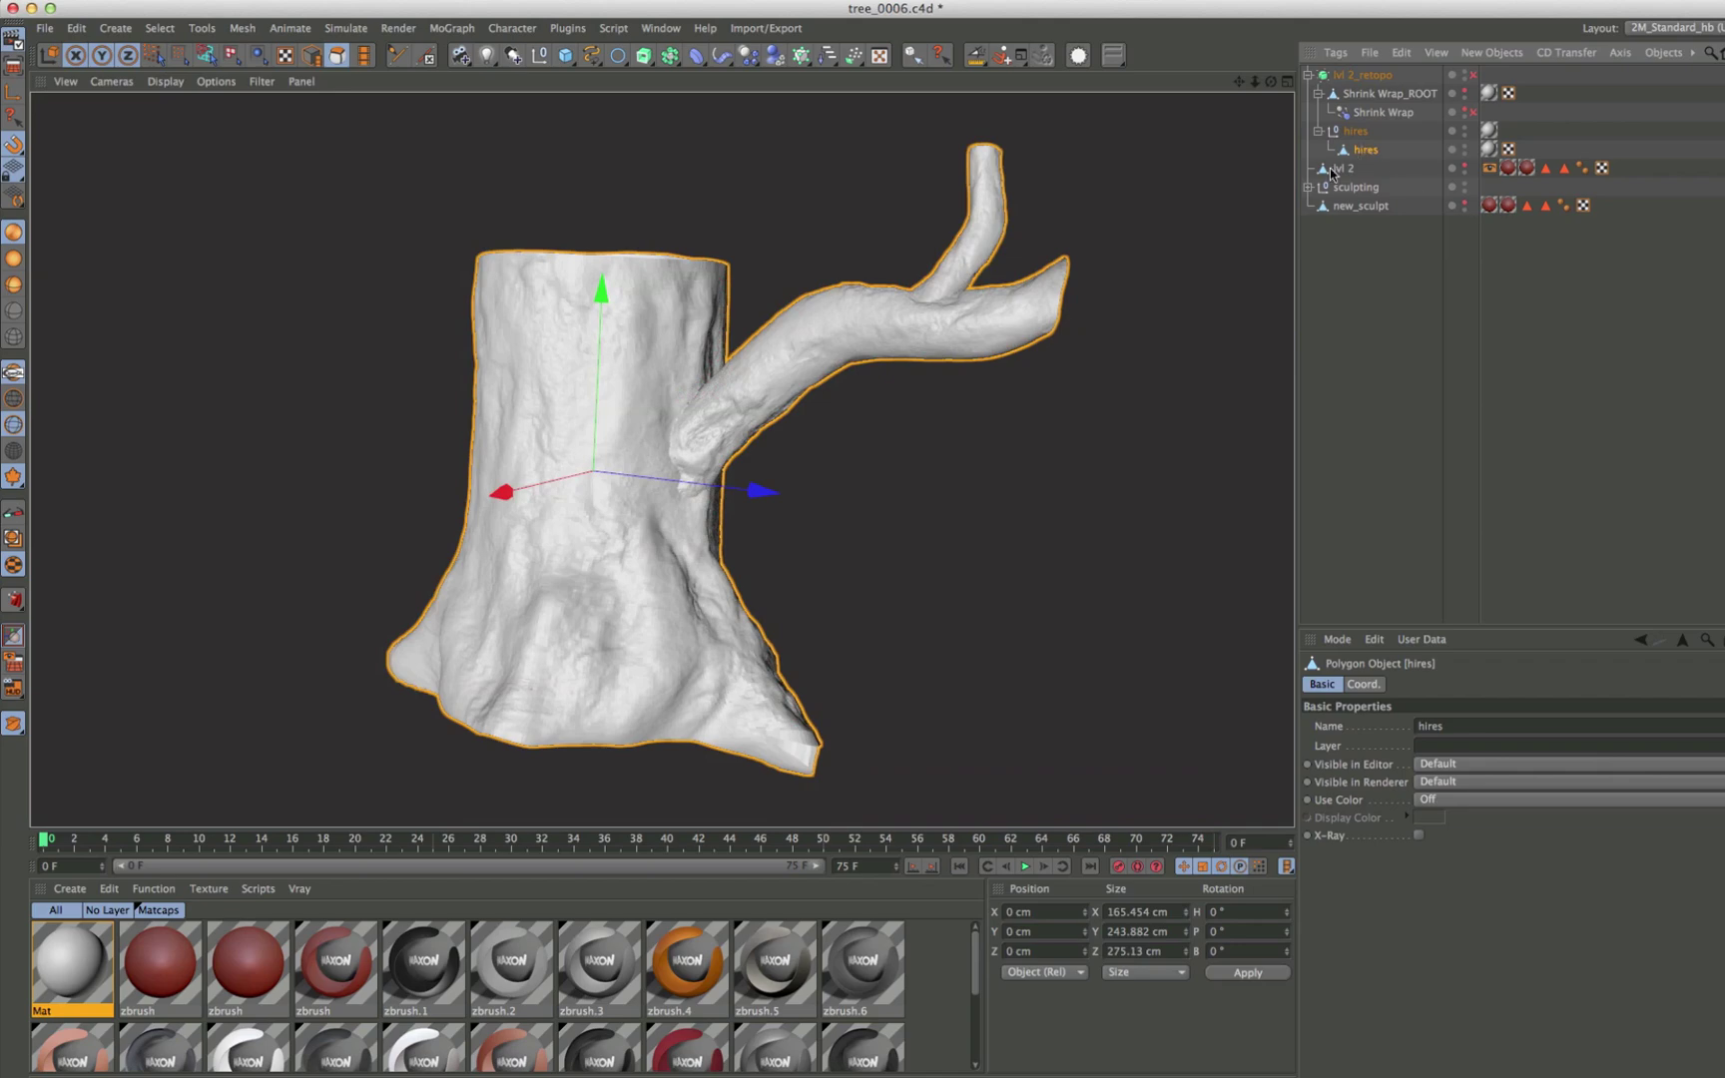
left_click(1672, 27)
left_click(1667, 260)
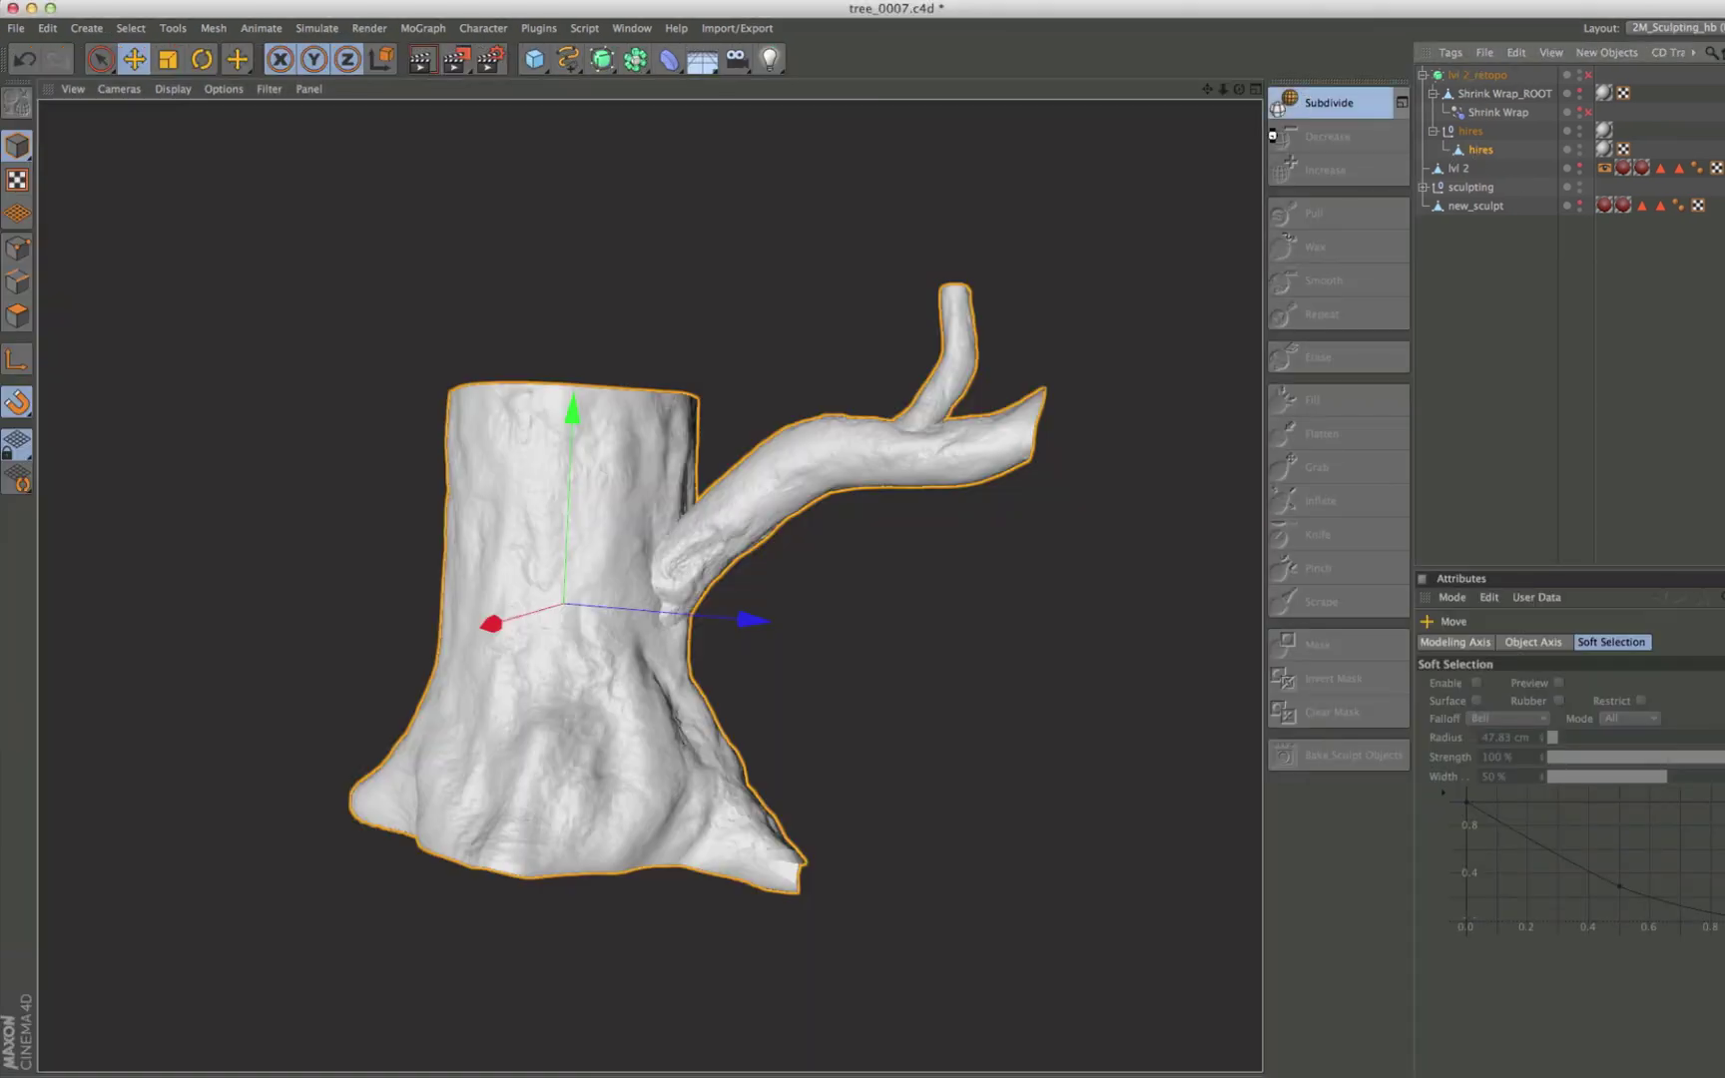
- Make the hires mesh sculptable and choose the pull brush with reduced size and pressure
left_click(1328, 103)
scroll(743, 554, "up", 5)
left_click(1314, 213)
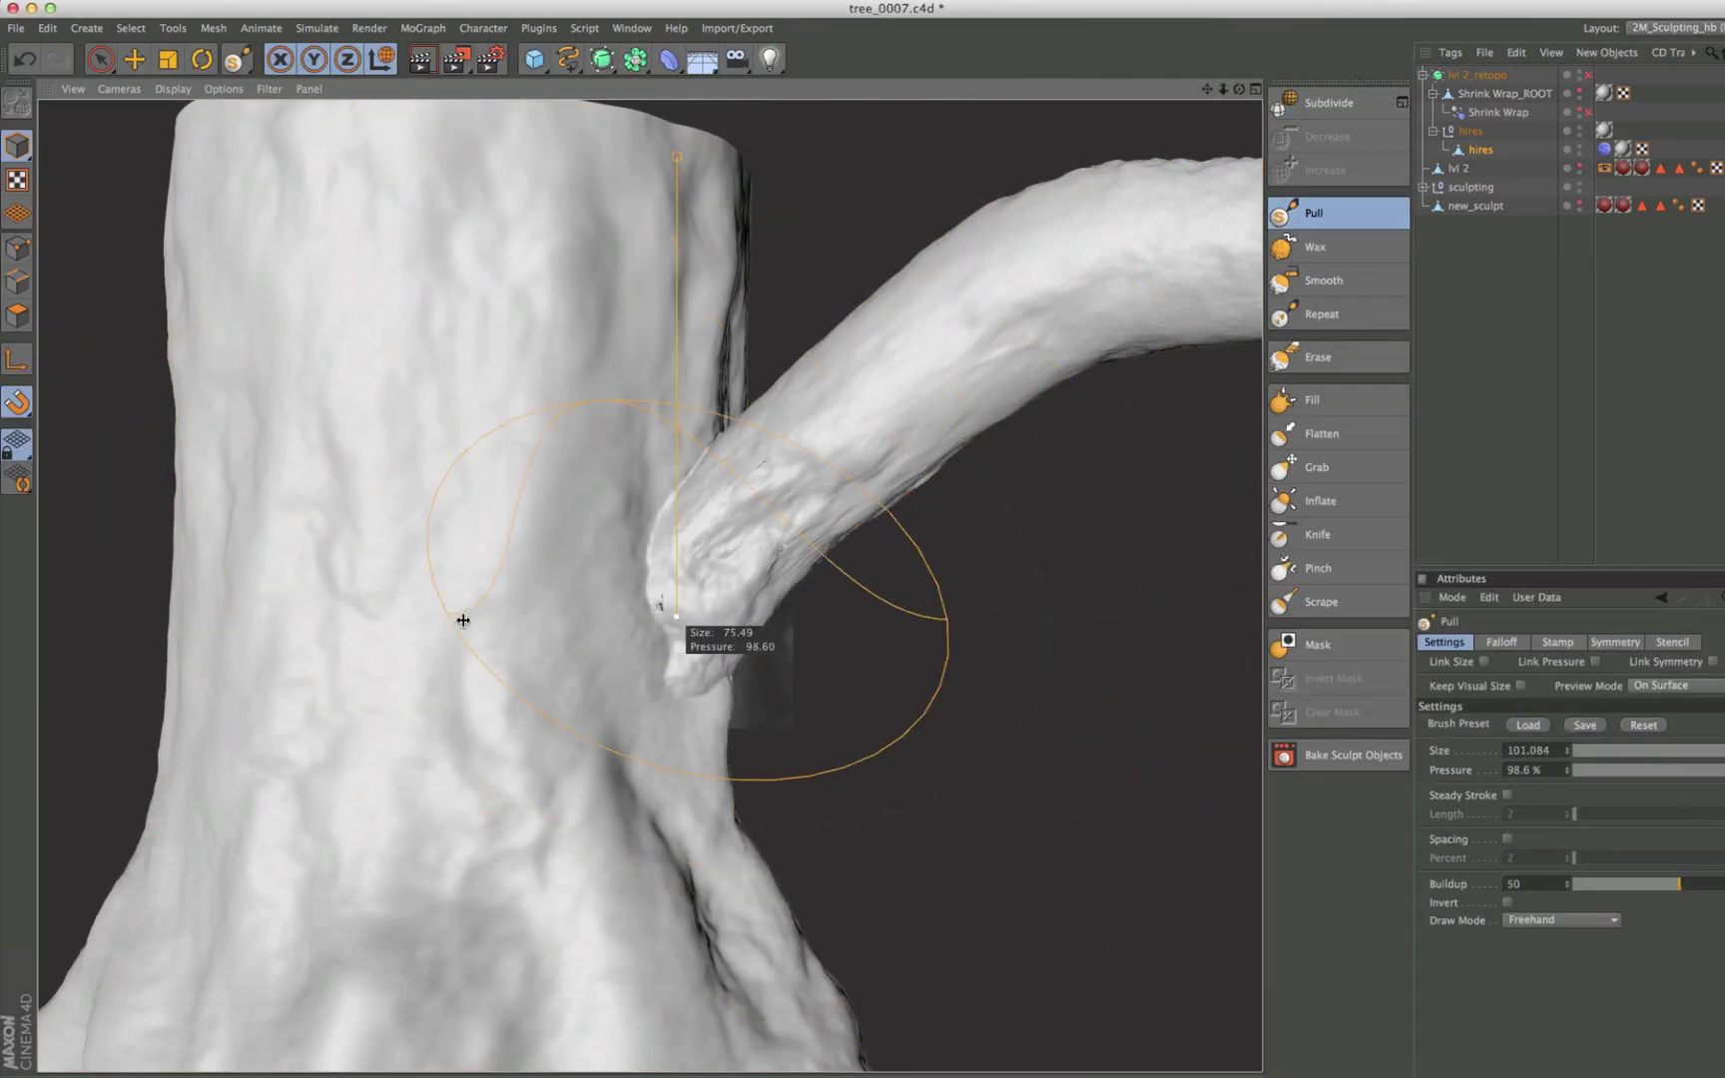
middle_click_drag(463, 620, 681, 611)
- Orbit over the trunk top and around the tree, switching to the fill brush
left_click_drag(652, 610, 766, 562, "alt")
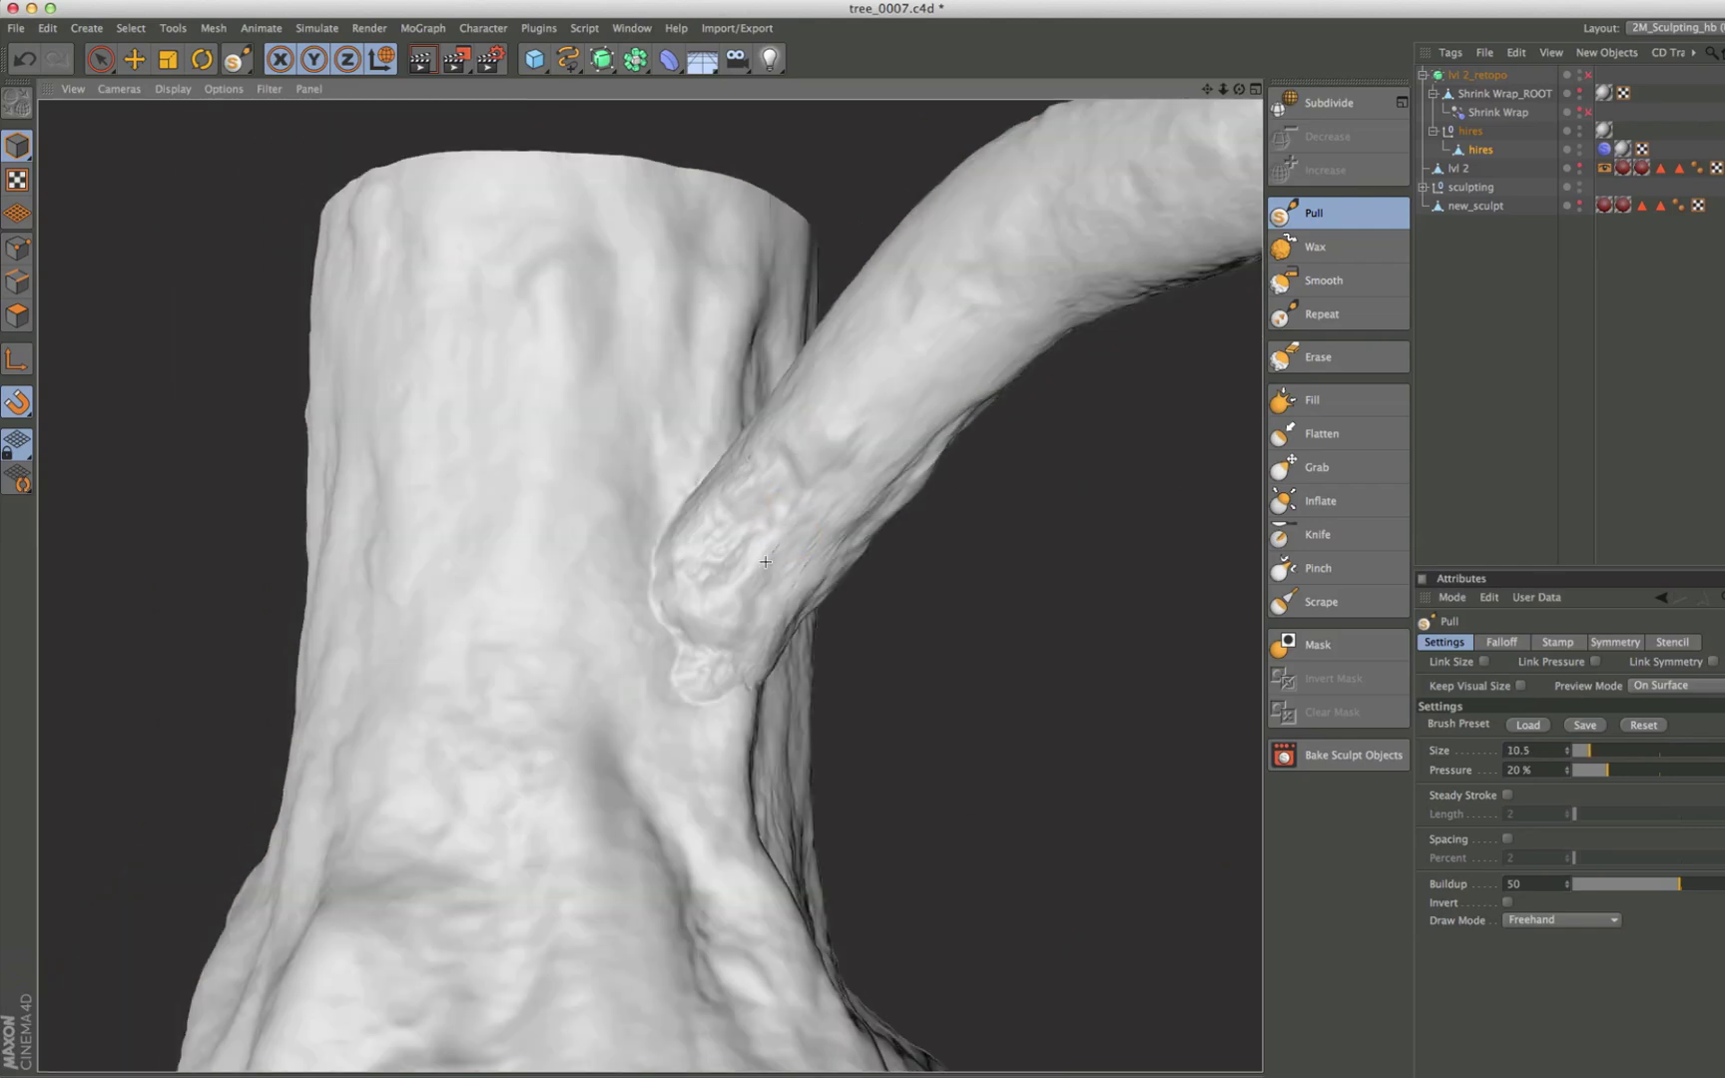
mouse_move(744, 685)
left_mouse_down("alt")
mouse_move(789, 598)
mouse_move(816, 711)
left_mouse_up("alt")
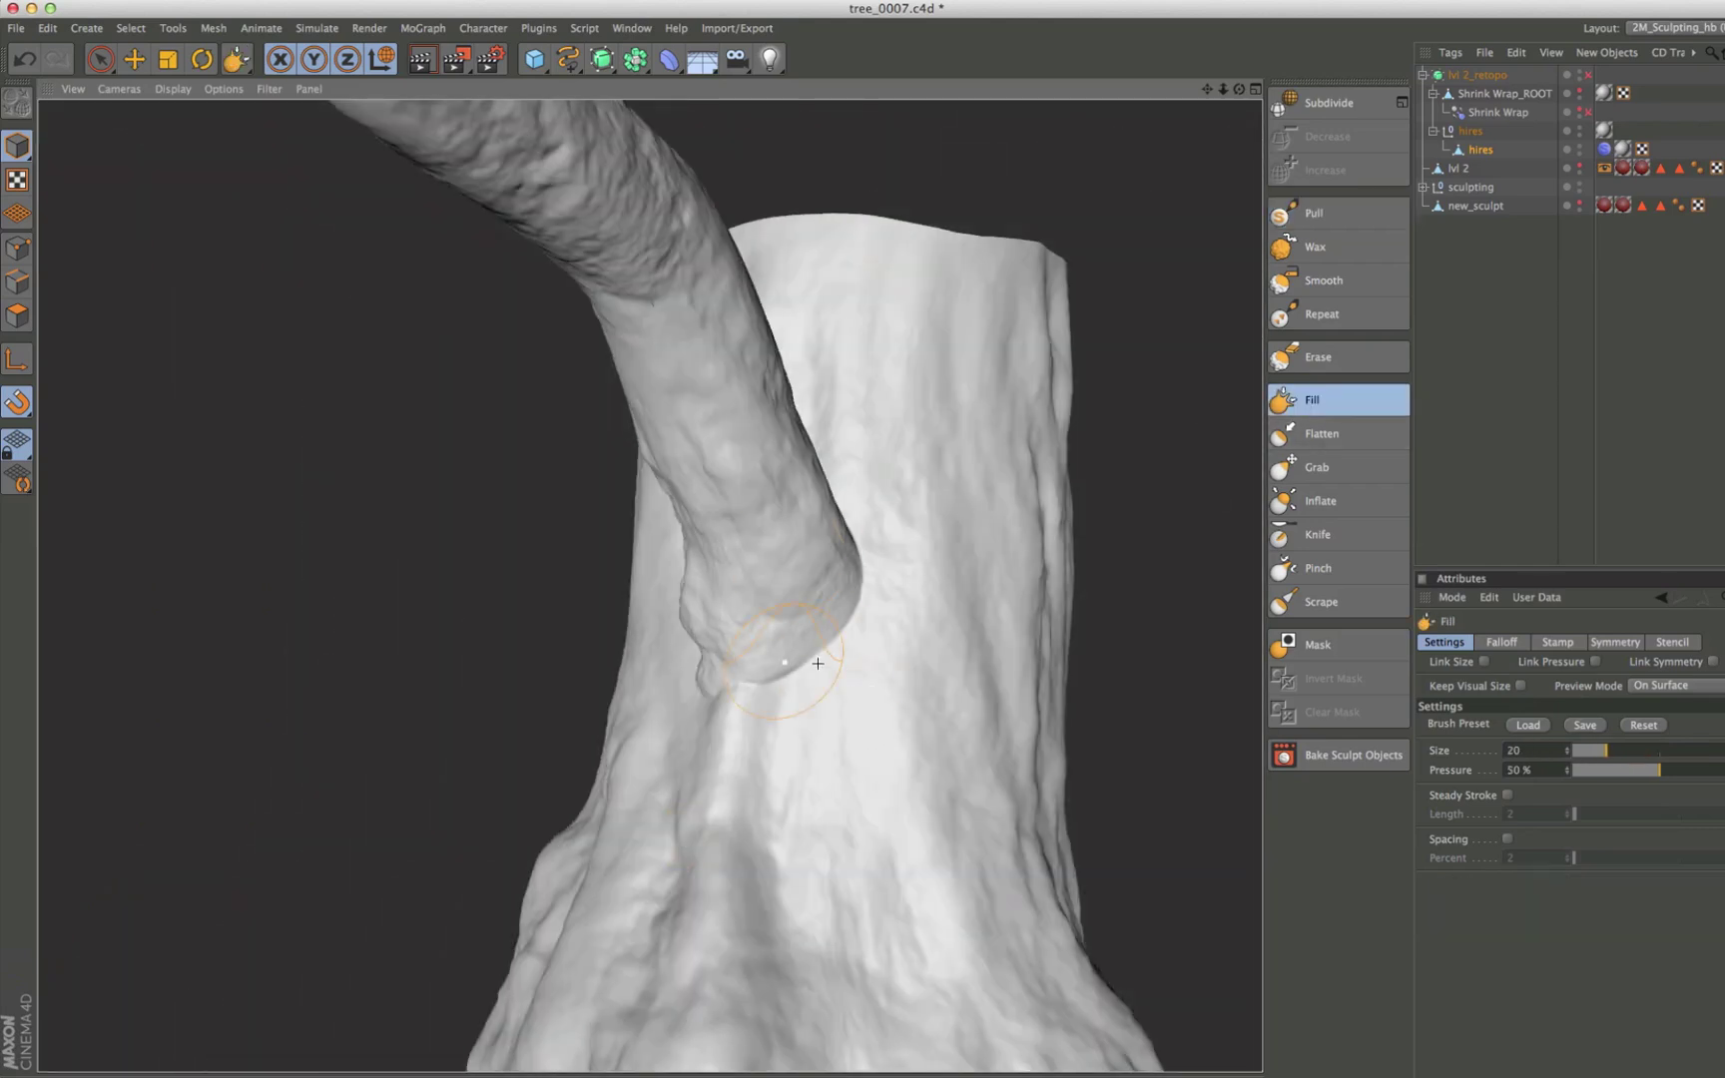
key("f")
mouse_move(843, 622)
left_mouse_down("alt")
mouse_move(809, 635)
mouse_move(659, 589)
mouse_move(684, 570)
mouse_move(698, 442)
mouse_move(899, 504)
mouse_move(1121, 520)
mouse_move(1098, 477)
mouse_move(819, 524)
mouse_move(714, 476)
mouse_move(674, 606)
mouse_move(778, 943)
mouse_move(417, 675)
mouse_move(539, 644)
left_mouse_up("alt")
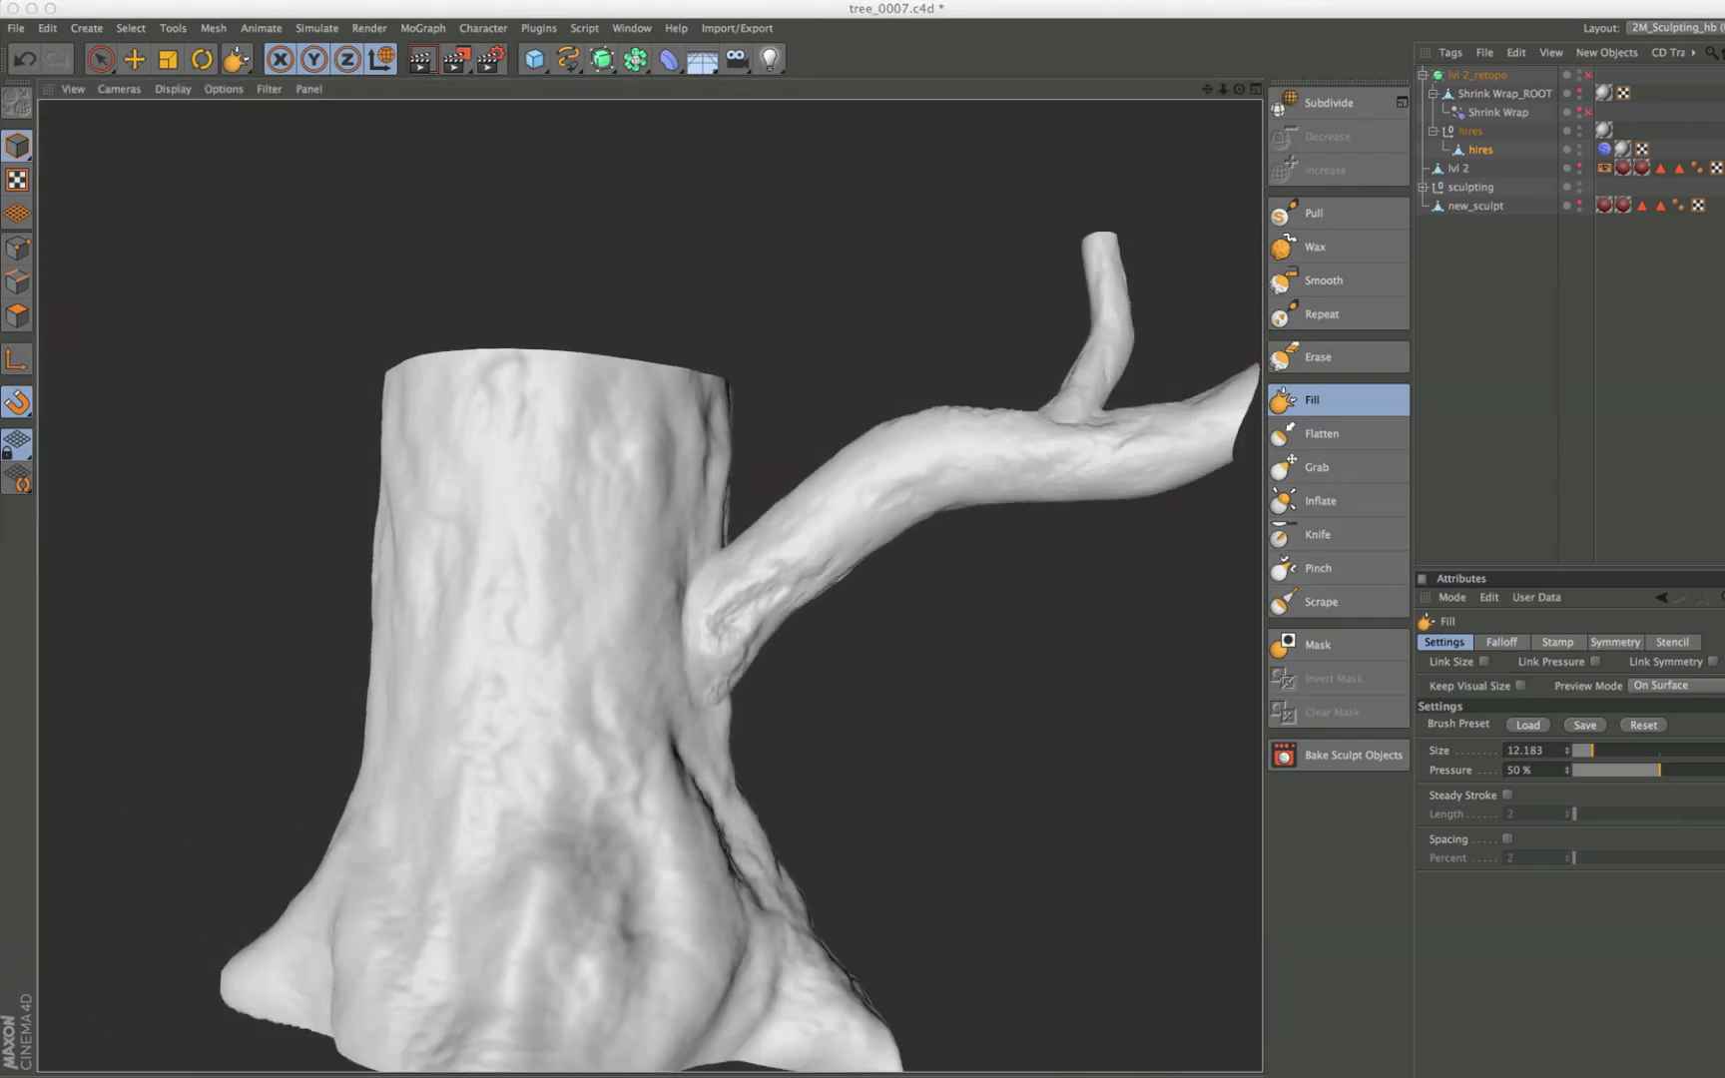
- Return to the pull brush and zoom in on the trunk's branch junction
left_click(1313, 212)
scroll(808, 696, "up", 3)
middle_click_drag(577, 616, 656, 685)
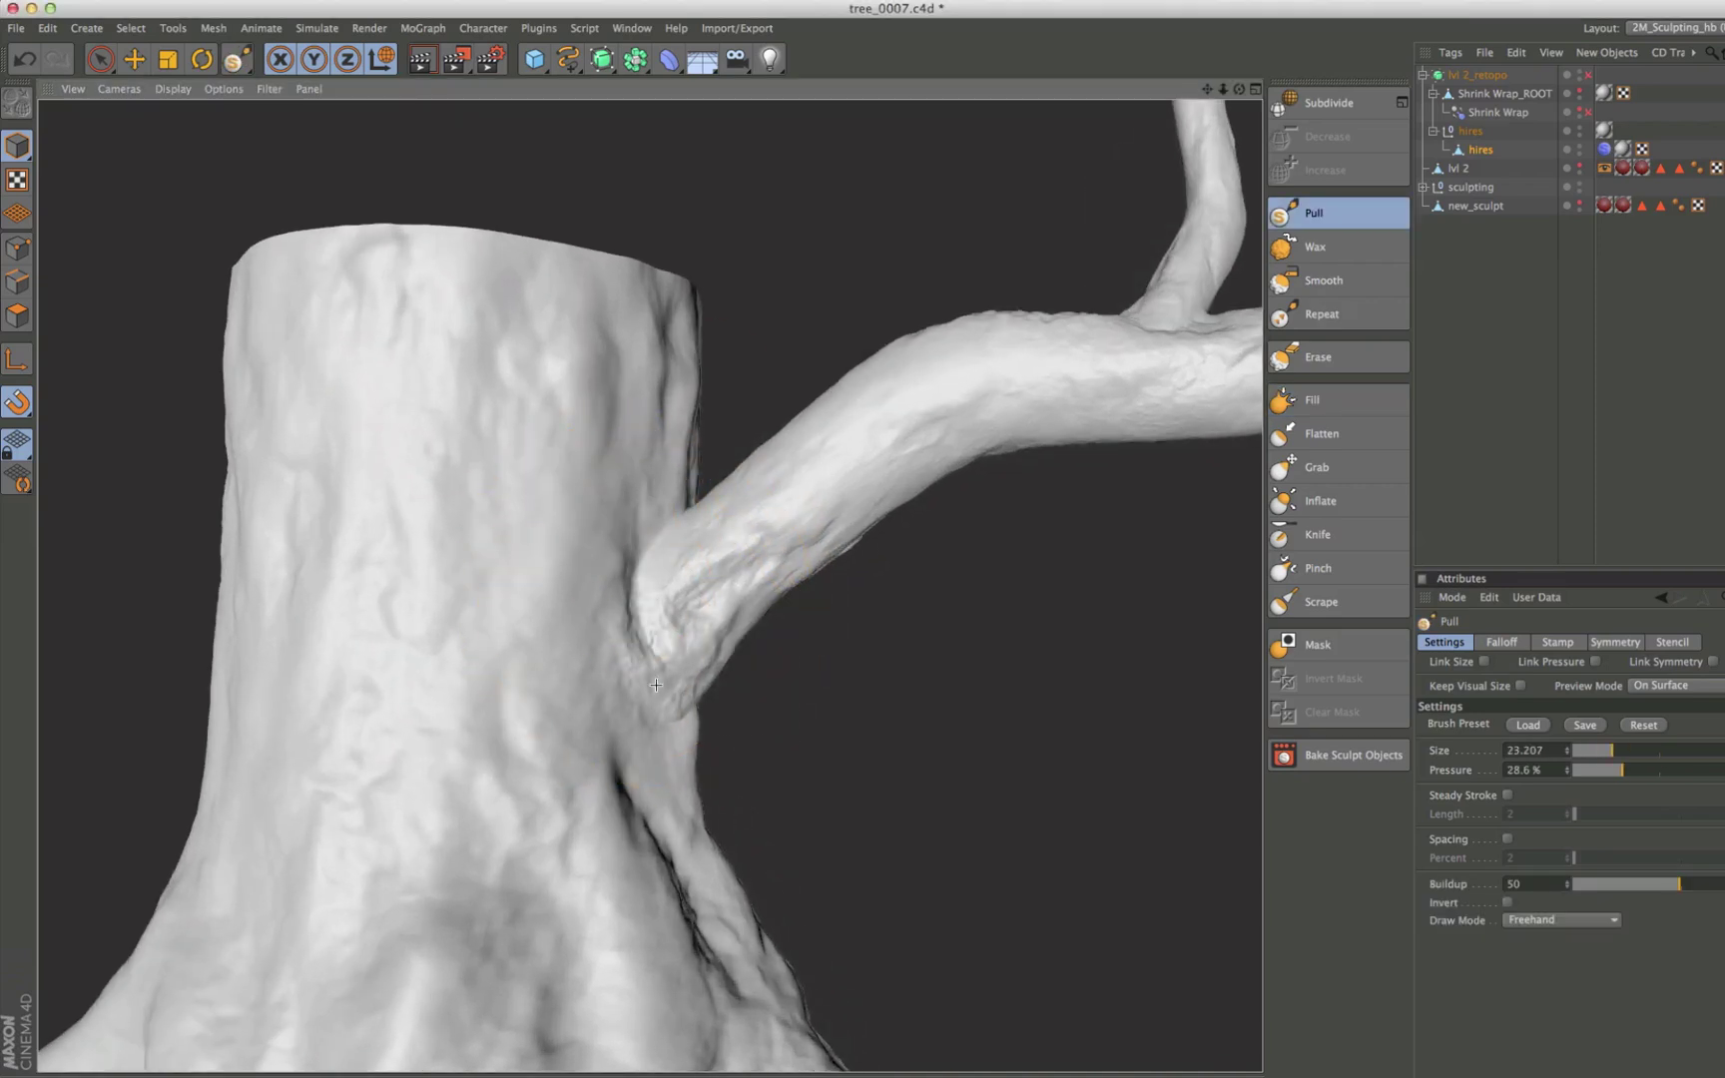
mouse_move(656, 685)
left_mouse_down("alt")
mouse_move(898, 629)
mouse_move(798, 499)
left_mouse_up("alt")
scroll(905, 627, "up", 3)
scroll(905, 627, "down", 3)
scroll(779, 469, "up", 3)
scroll(735, 416, "up", 2)
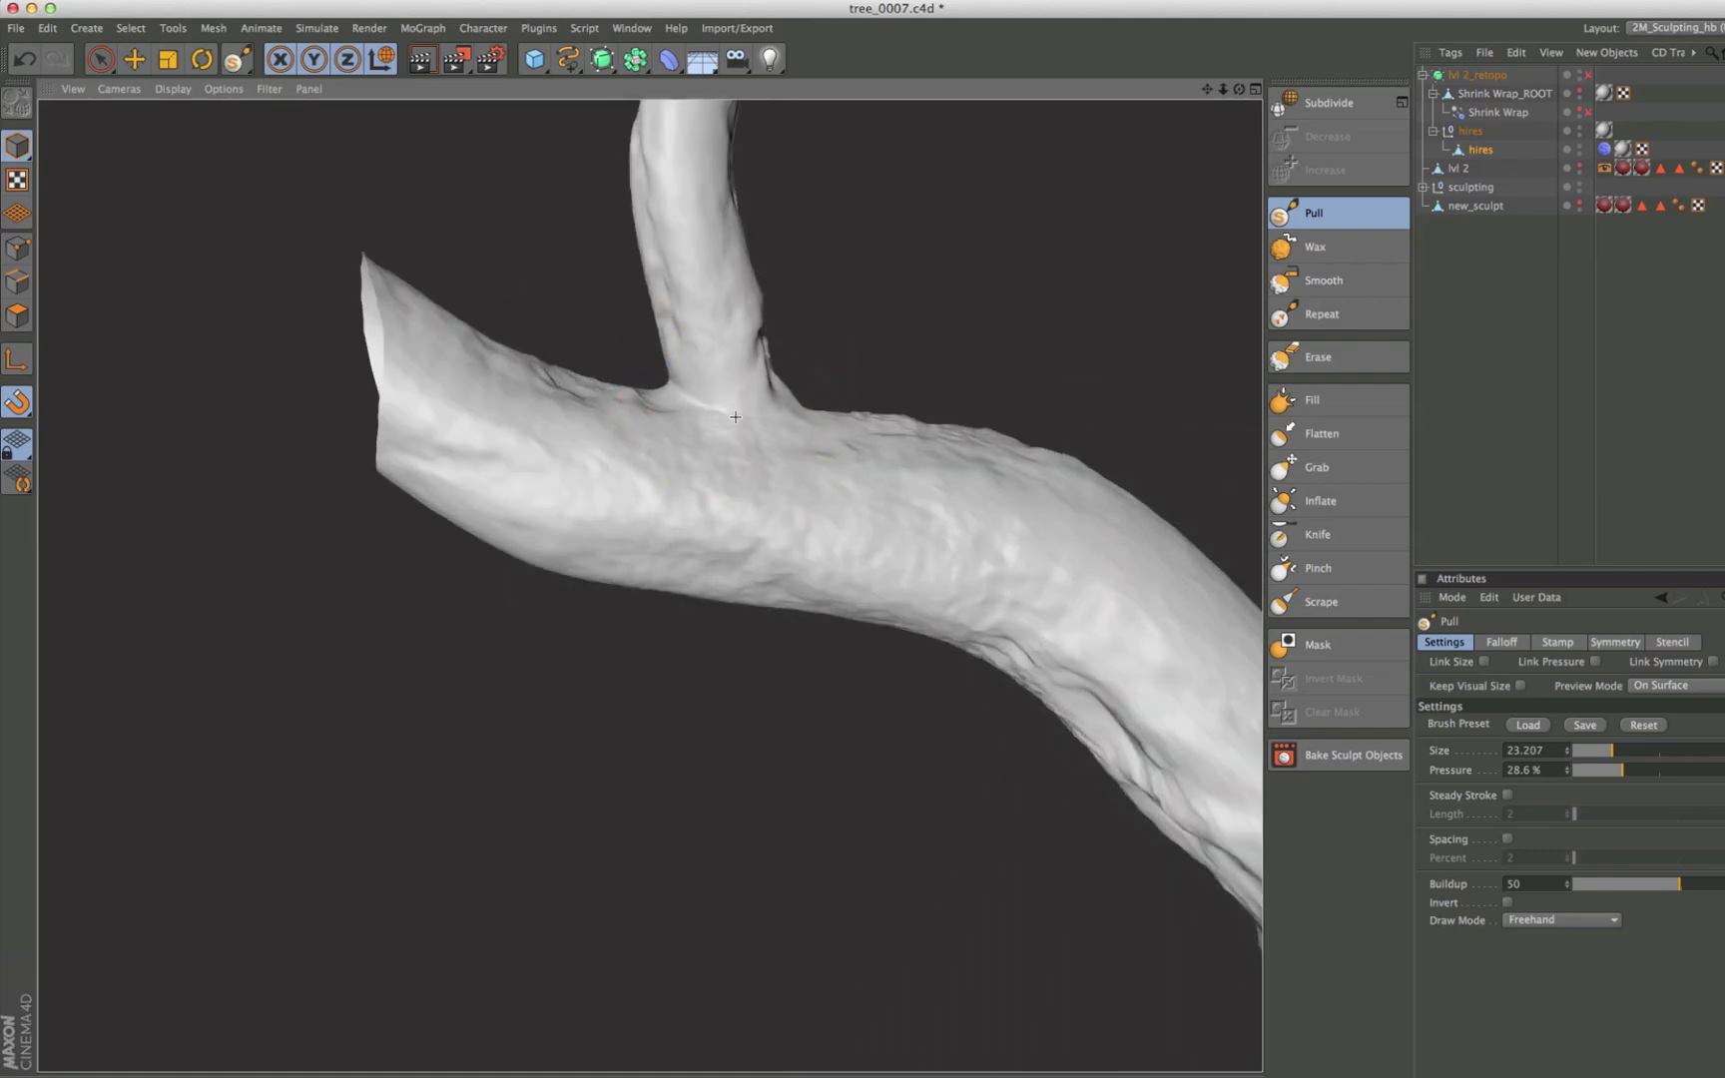
mouse_move(735, 417)
left_mouse_down("alt")
mouse_move(801, 427)
mouse_move(790, 404)
mouse_move(736, 570)
mouse_move(628, 589)
left_mouse_up("alt")
scroll(801, 427, "up", 2)
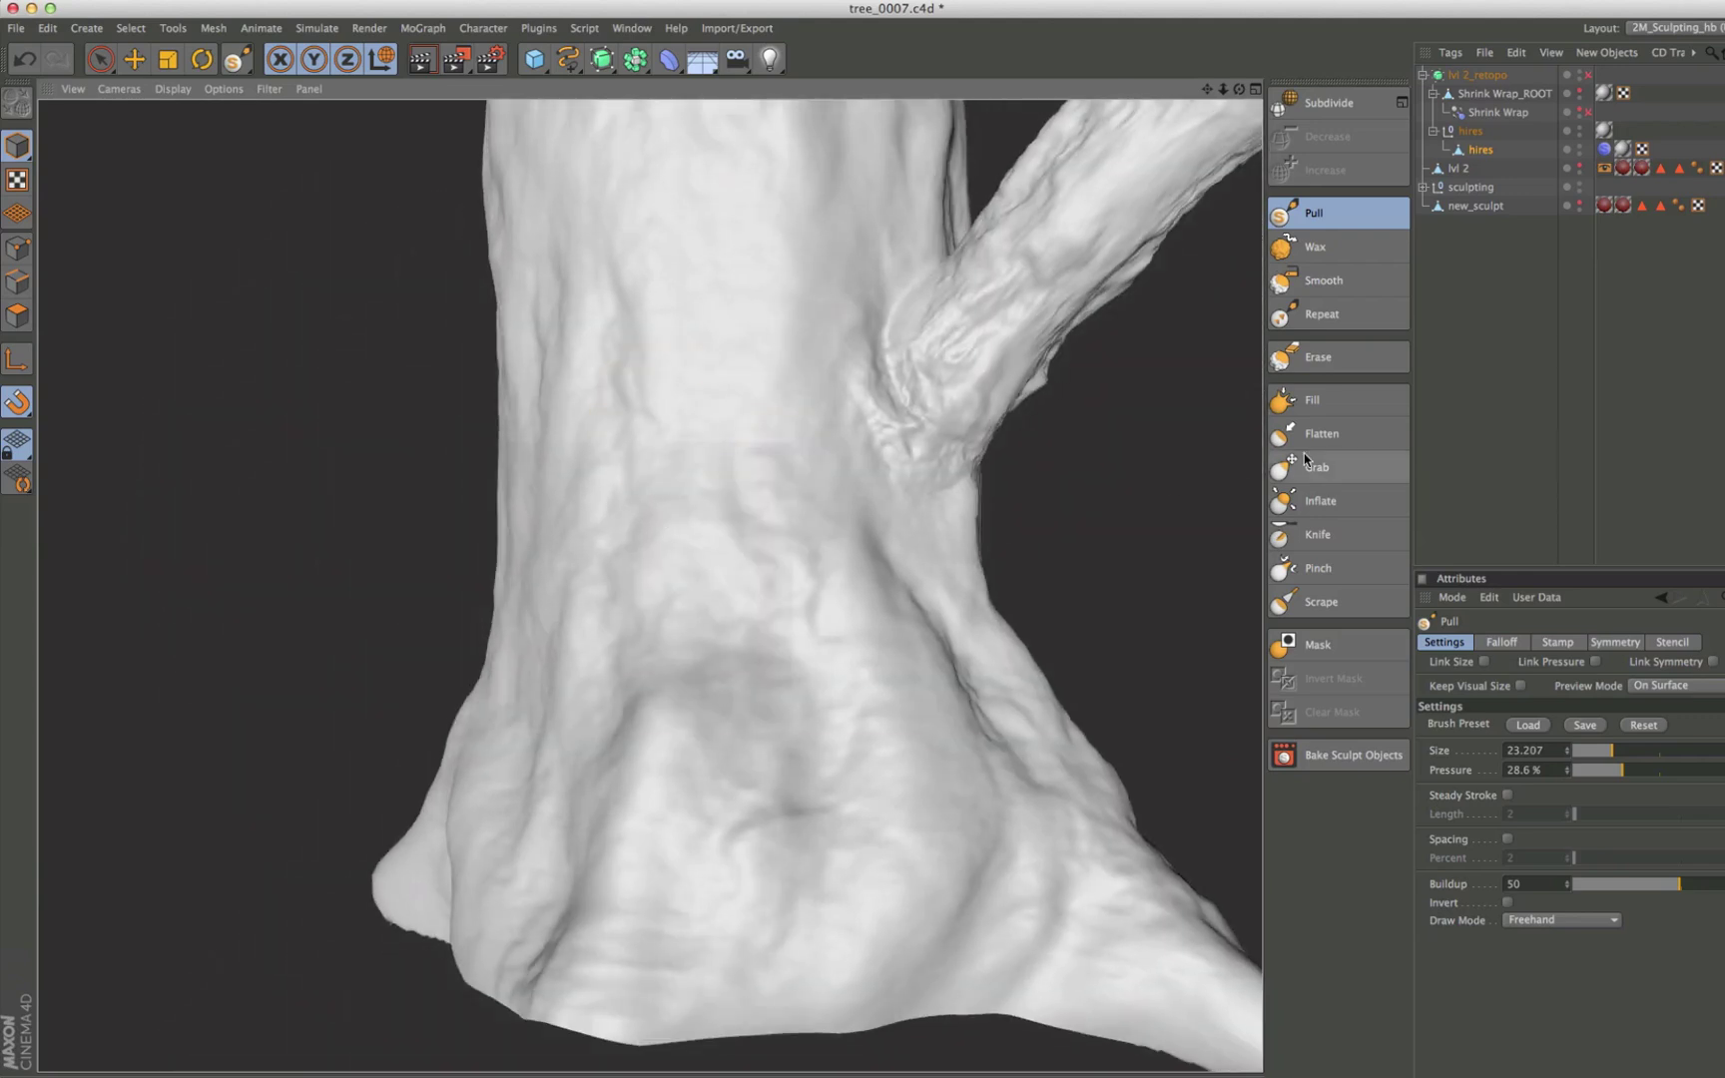
- Select the pinch brush and turn the stump so the branch stands clear of the trunk
left_click(1315, 568)
scroll(732, 760, "down", 2)
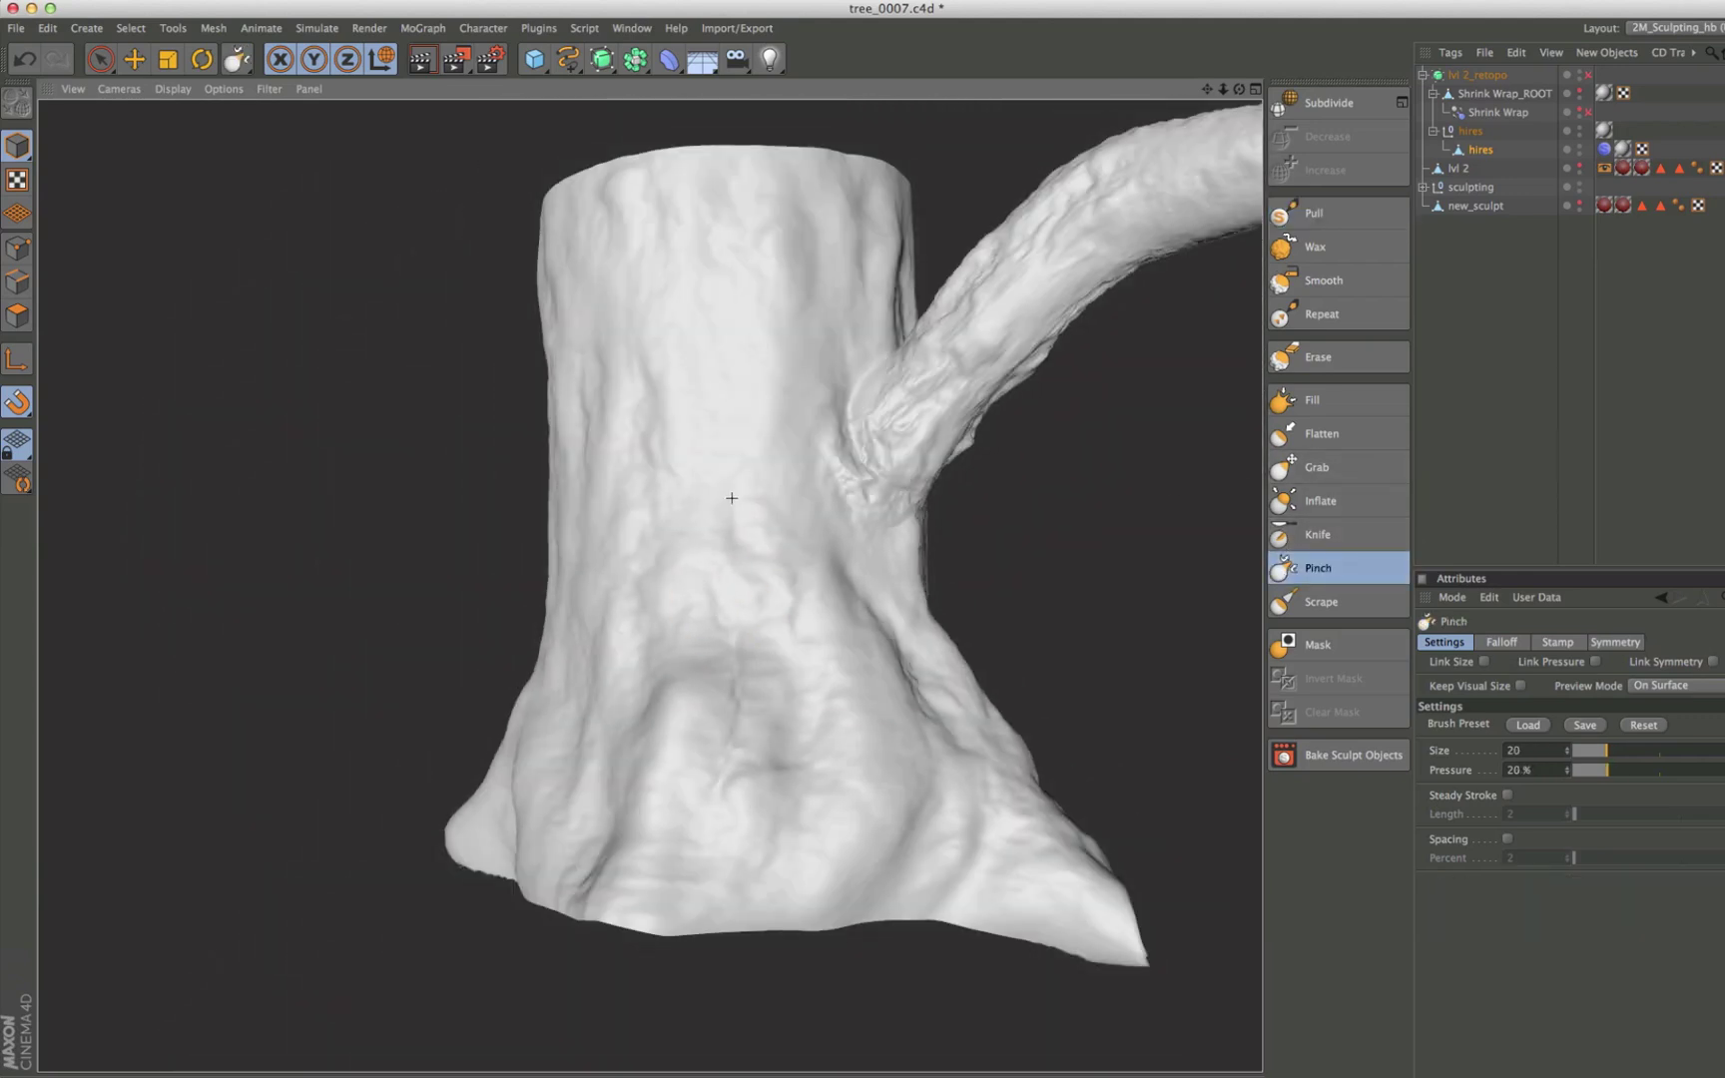
left_click_drag(731, 484, 805, 454, "alt")
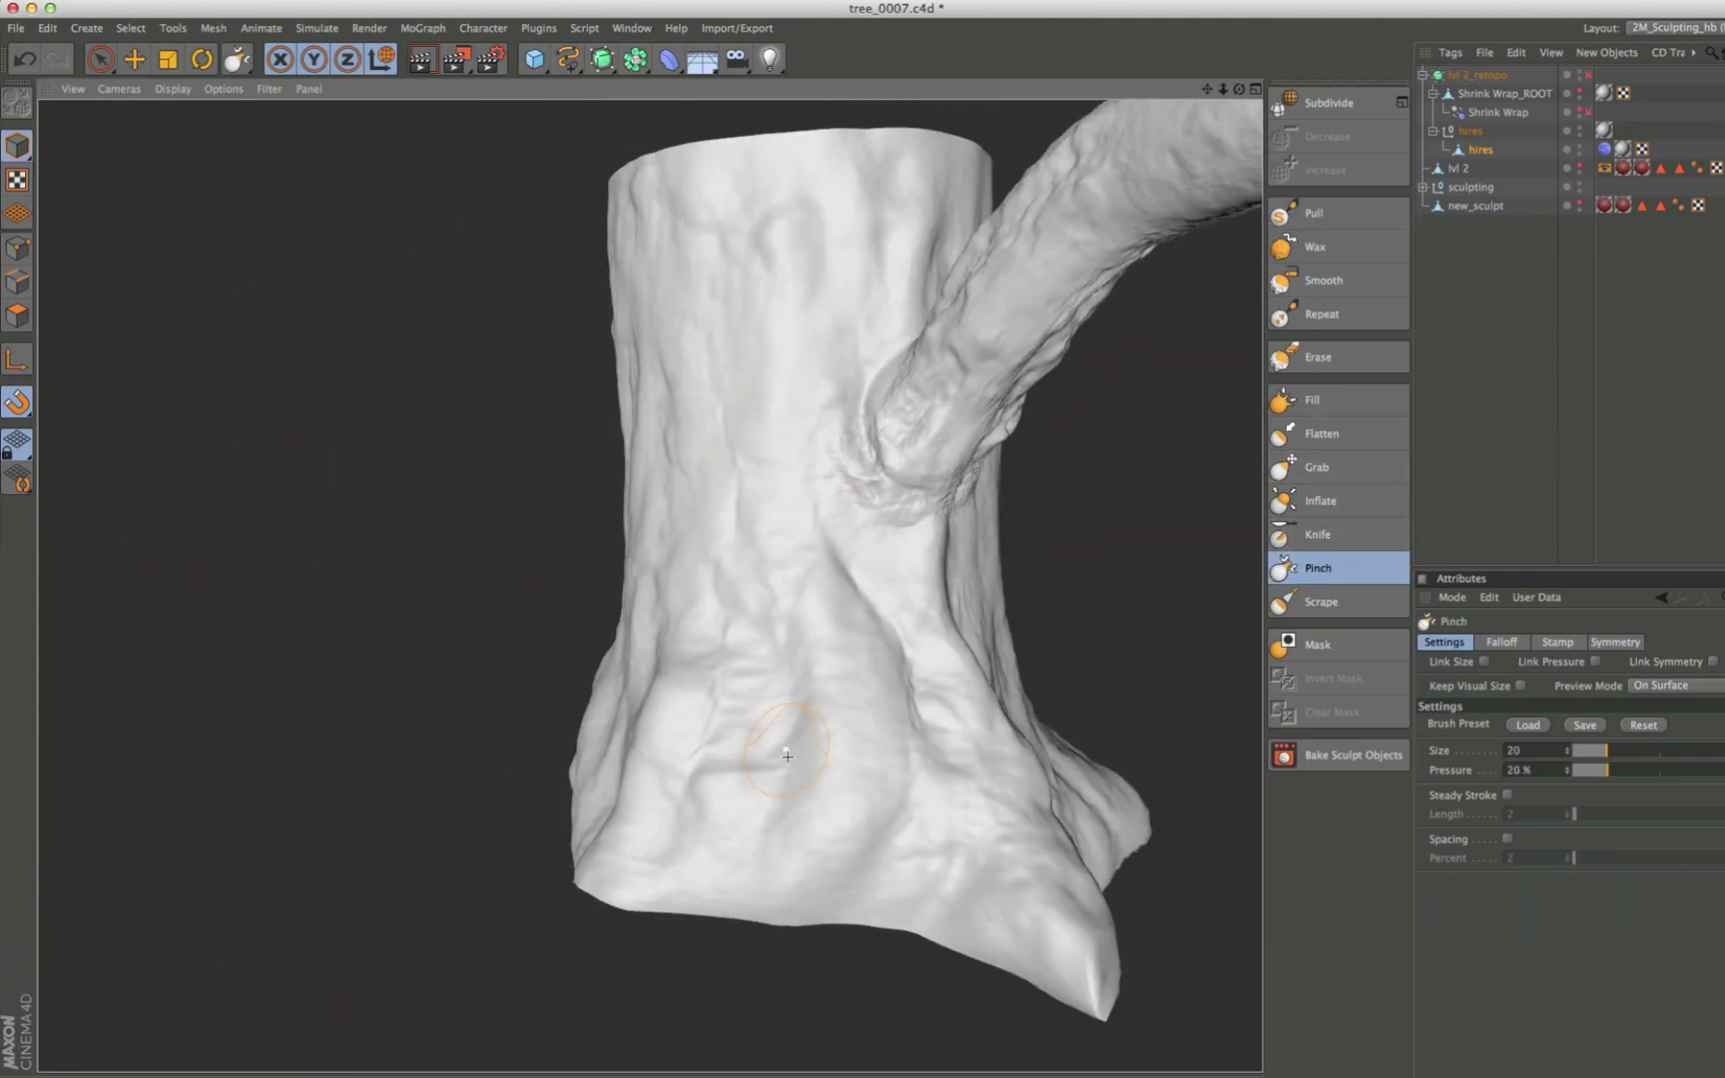
mouse_move(666, 401)
left_mouse_down("alt")
mouse_move(685, 322)
mouse_move(650, 585)
mouse_move(585, 454)
mouse_move(636, 585)
mouse_move(1217, 368)
left_mouse_up("alt")
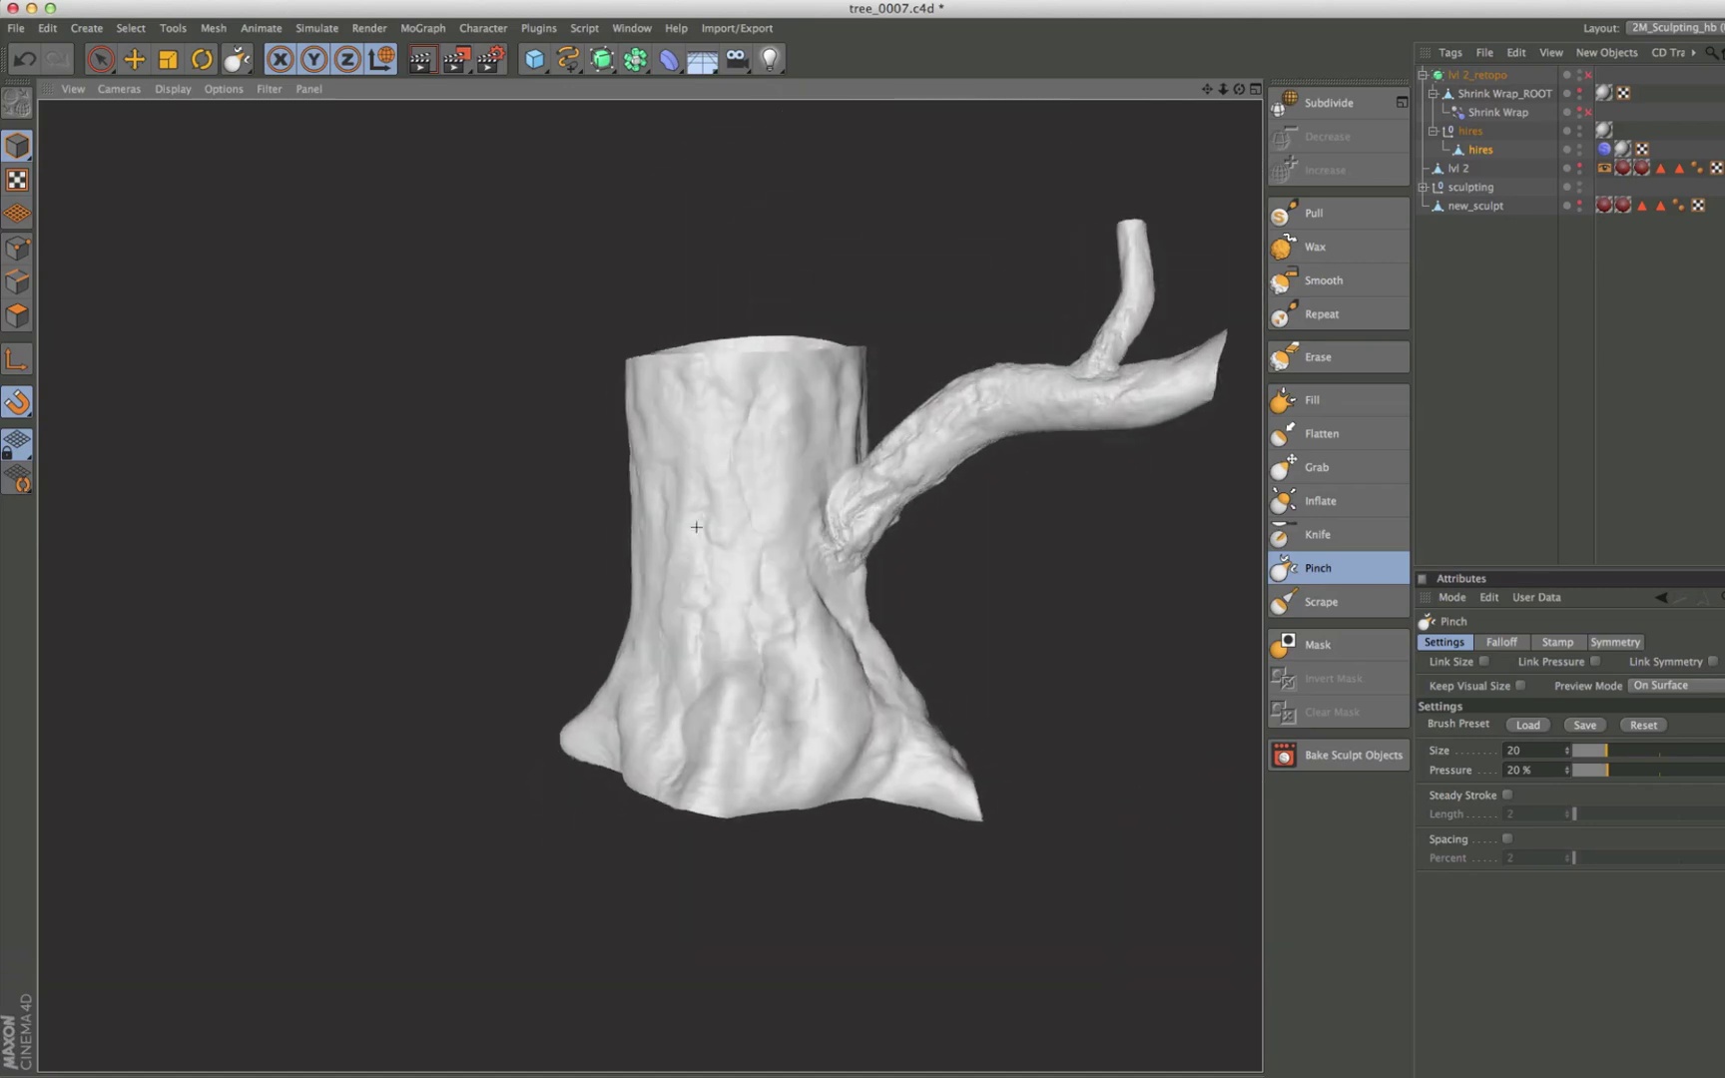
- Group the hires mesh with Group Objects and move the tag onto hires
right_click(1470, 148)
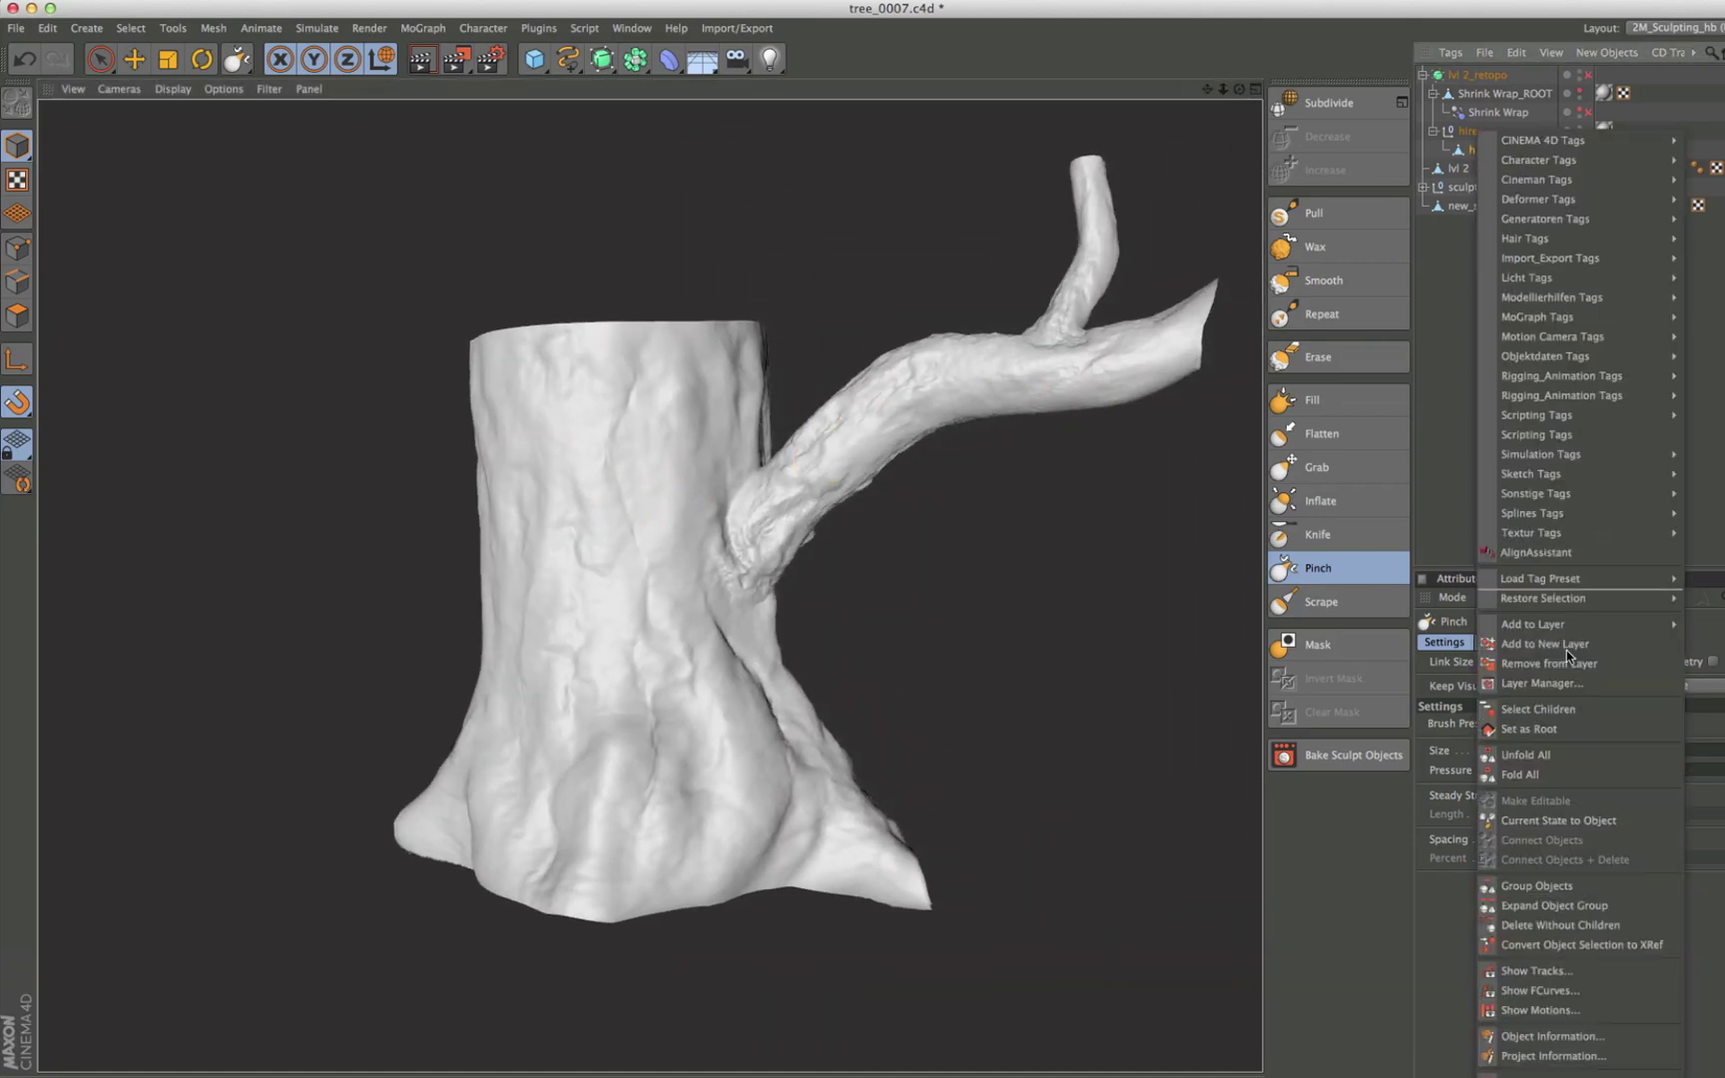
left_click(1527, 818)
left_click_drag(1481, 149, 1477, 170)
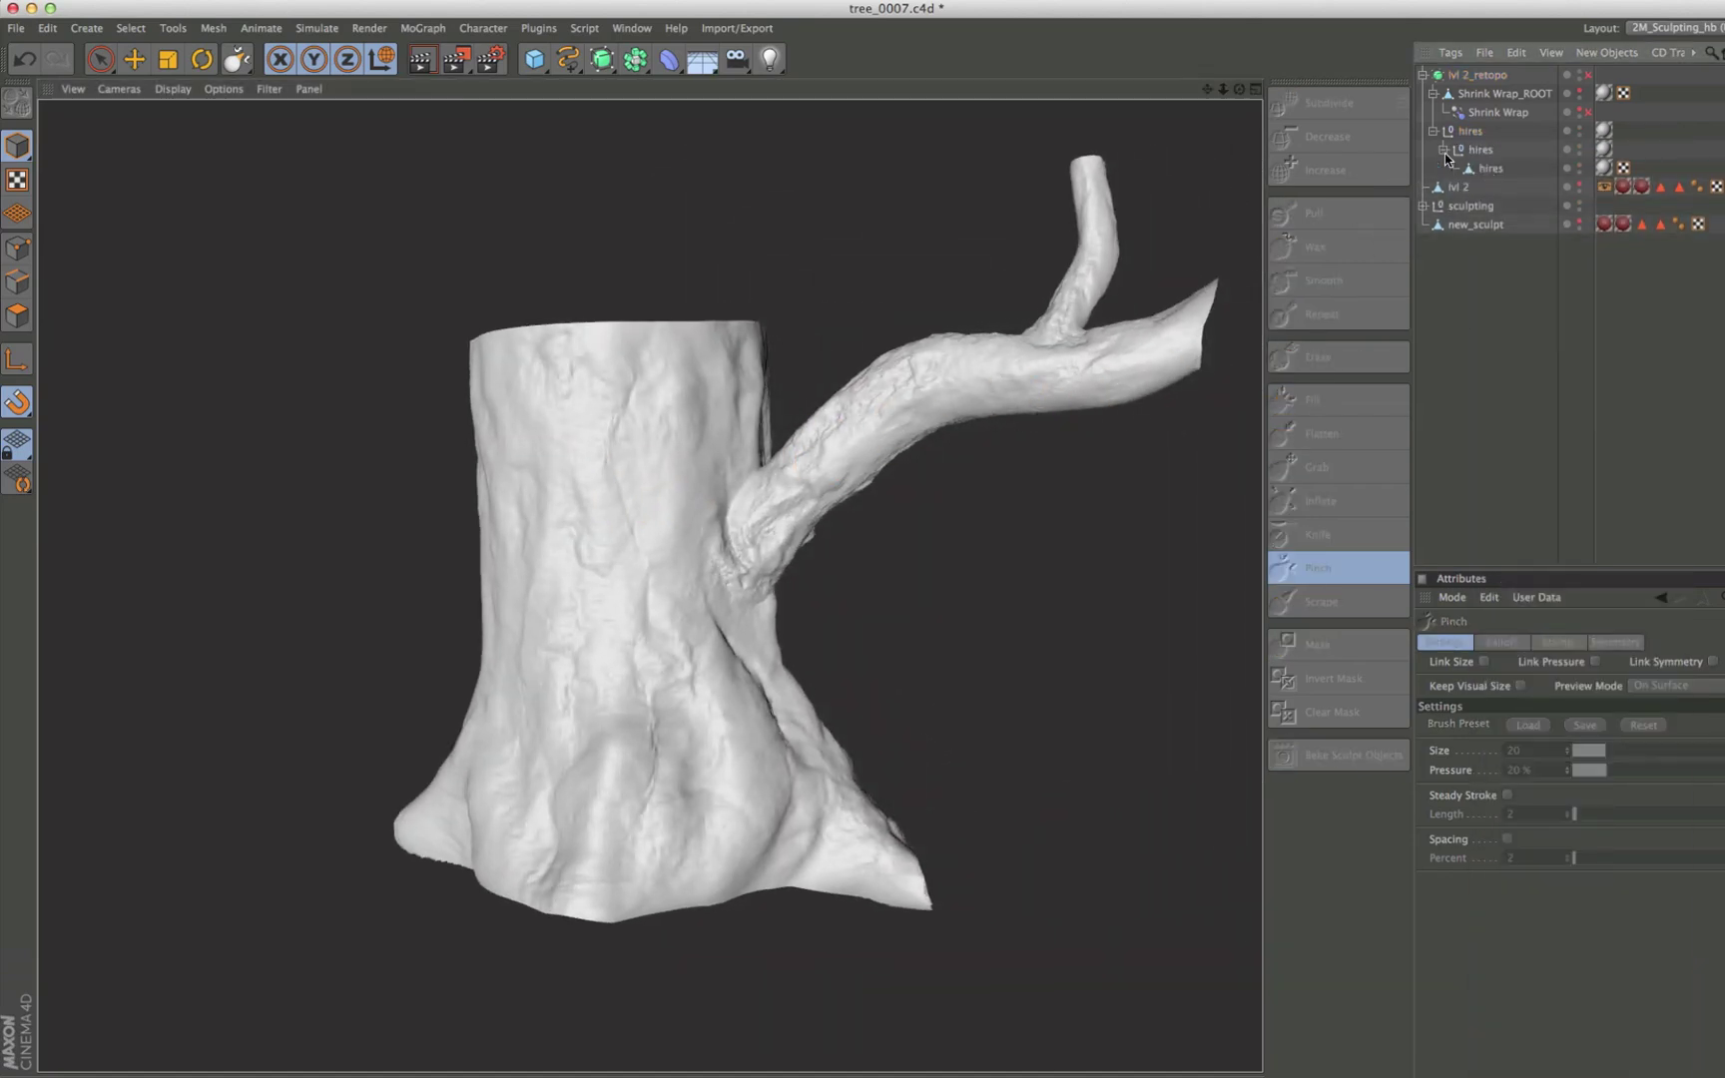
left_click_drag(732, 470, 724, 489, "alt")
left_click_drag(1674, 177, 1641, 168)
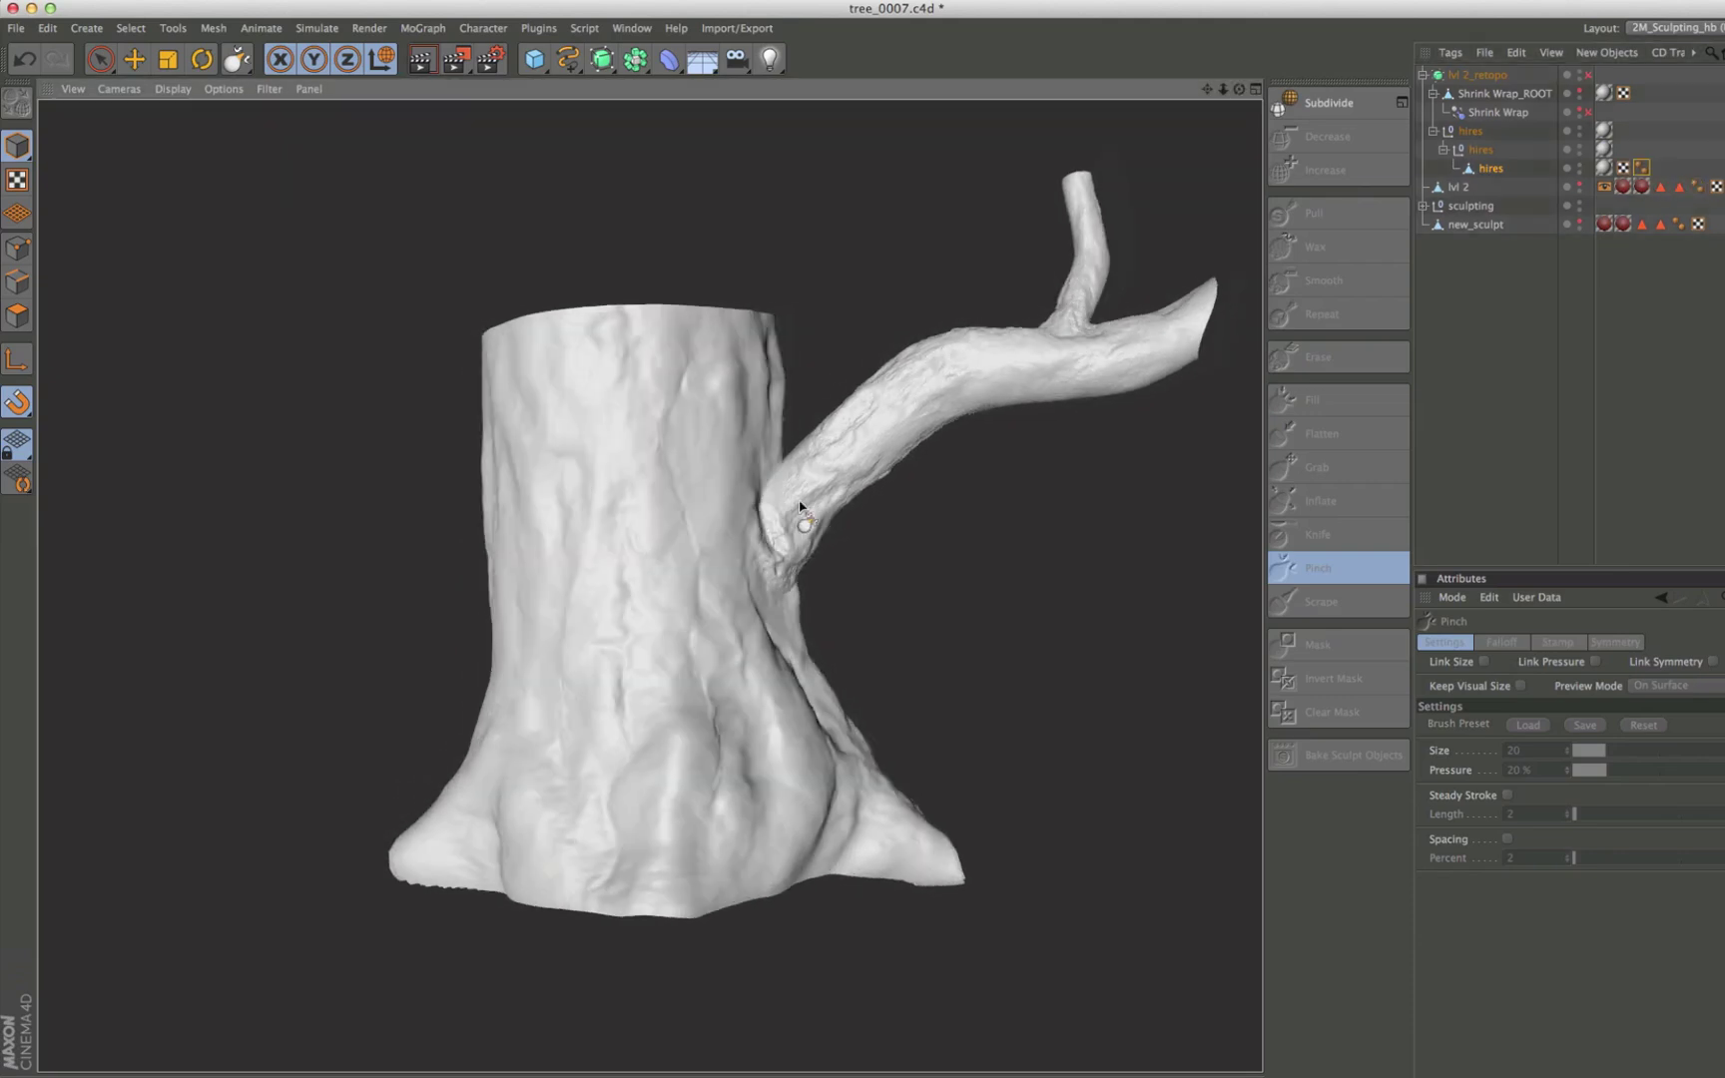
left_click_drag(1178, 299, 1120, 318, "alt")
- Delete the Shrink Wrap deformer and view the stump from the front with the Move tool active
left_click(1483, 116)
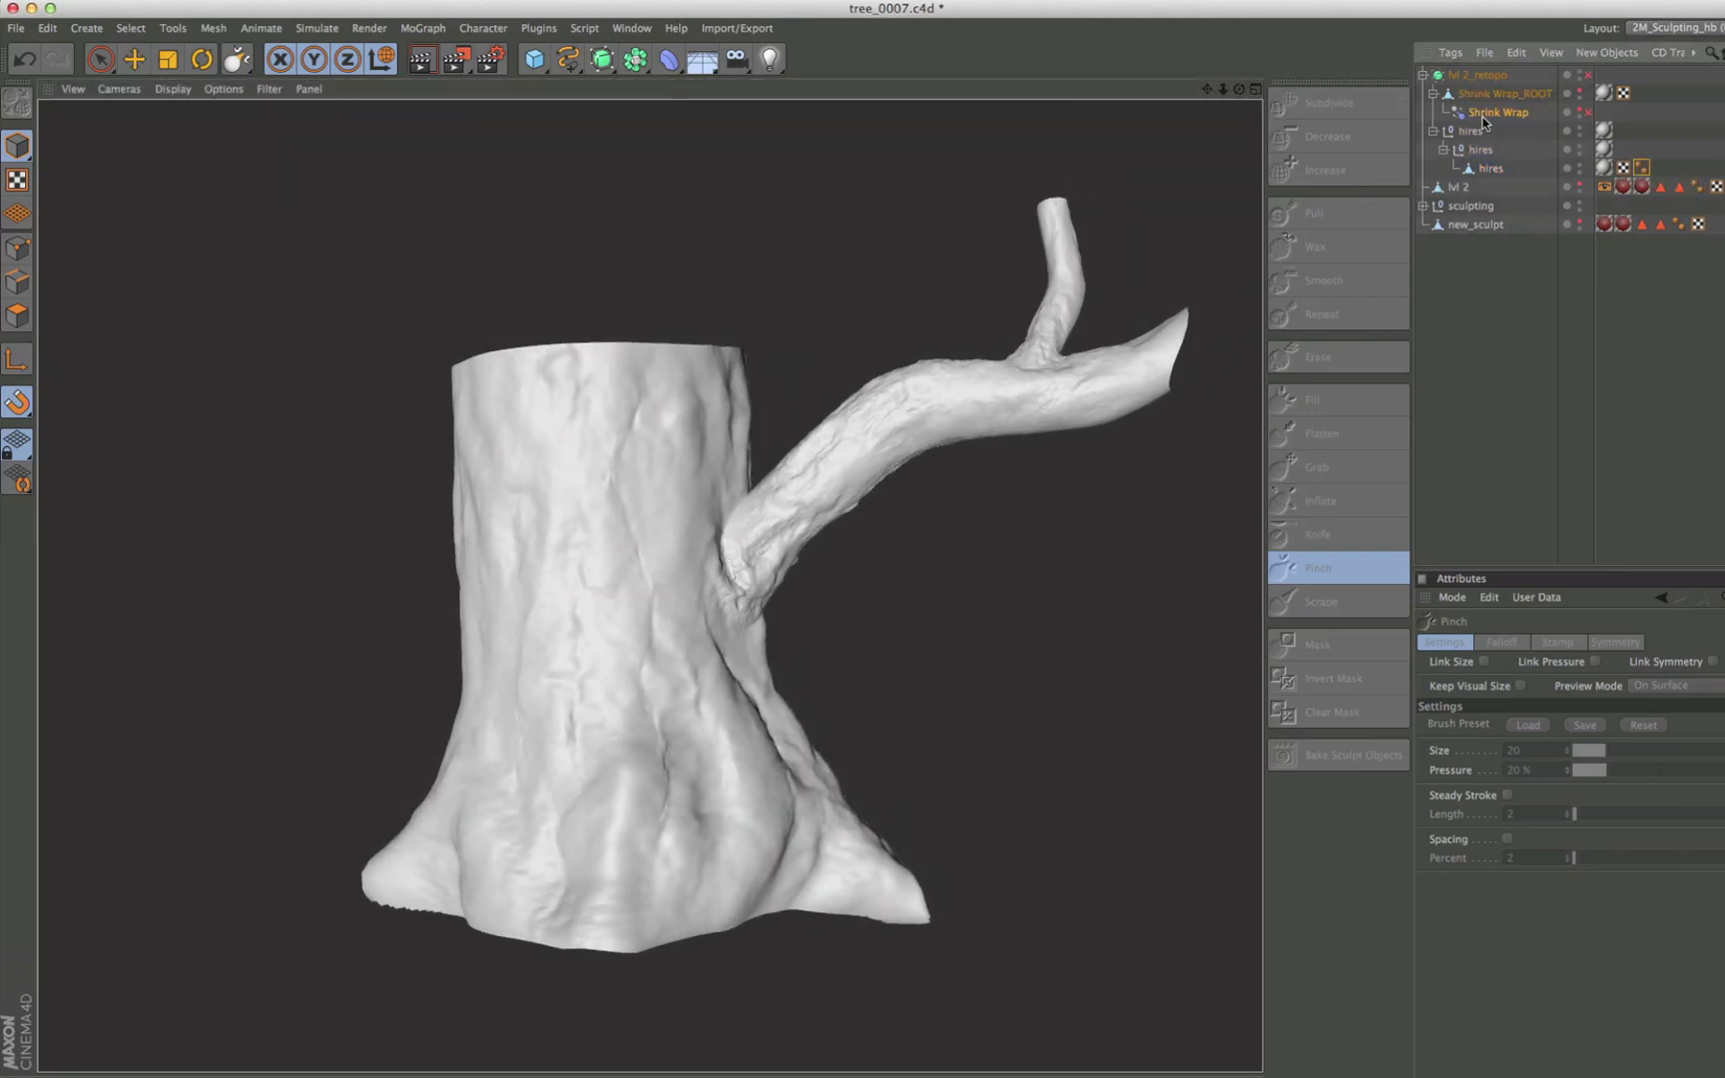
key("Delete")
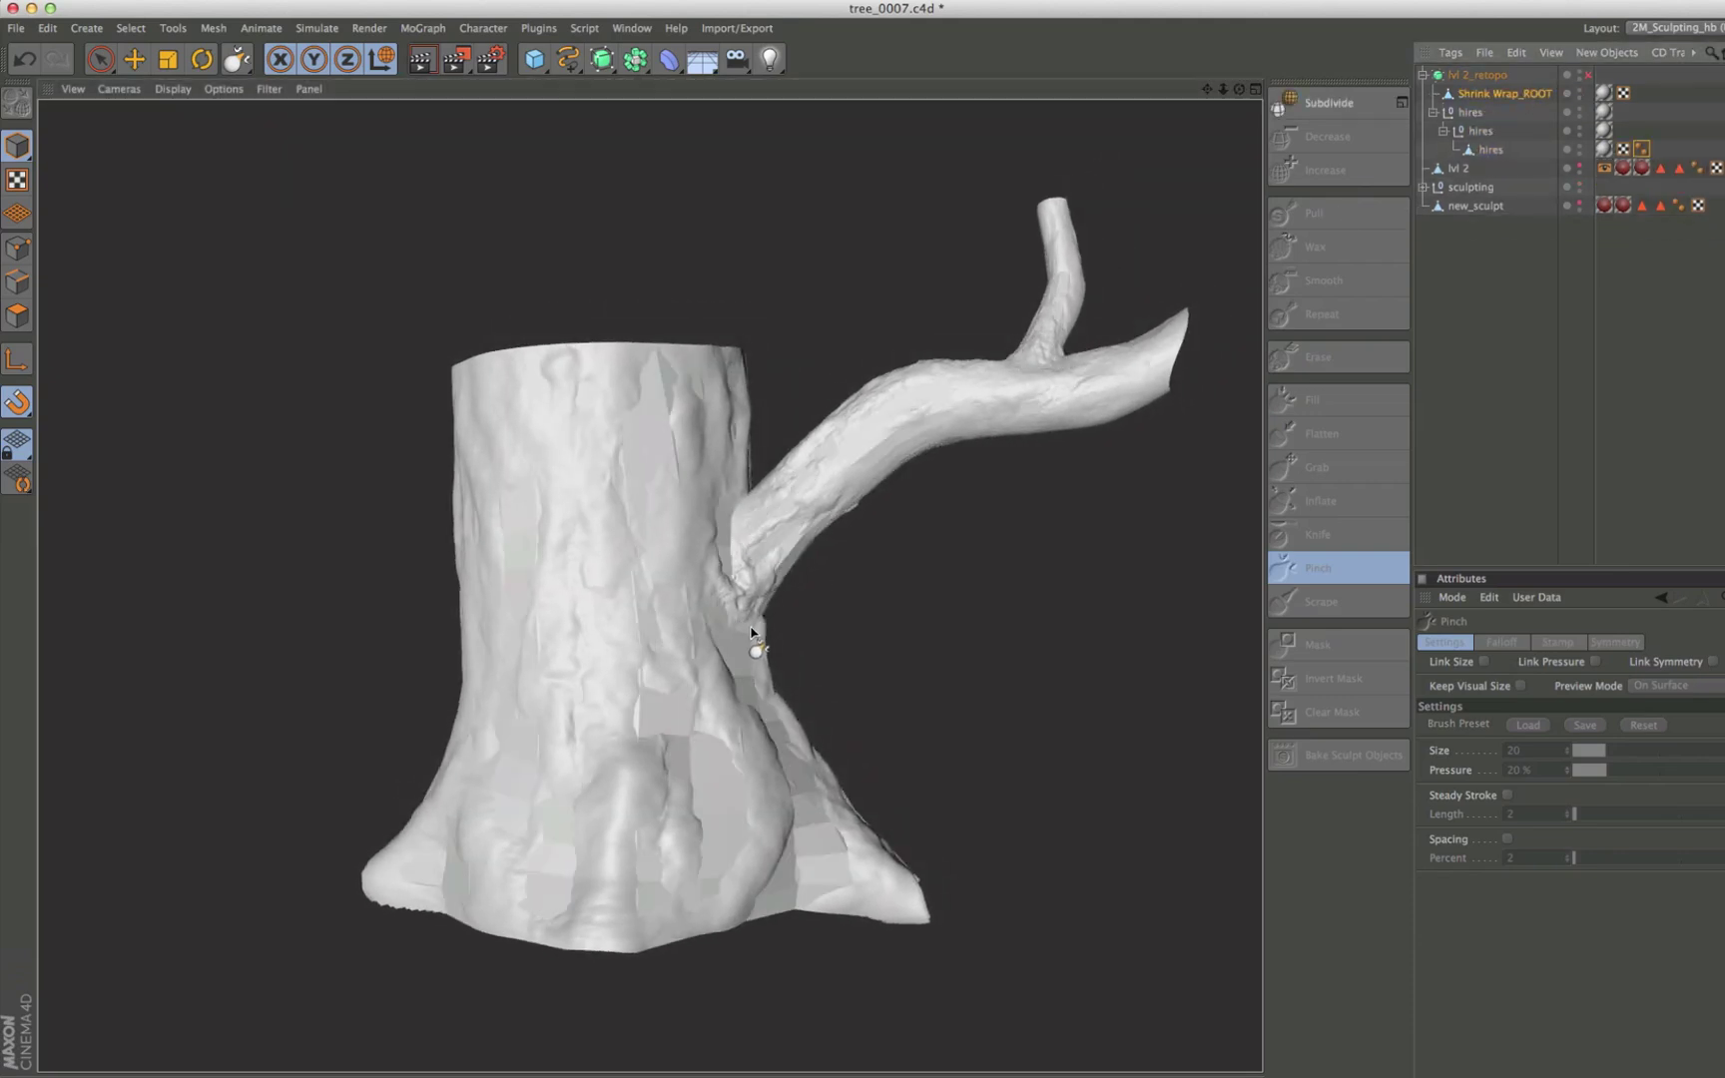
key("e")
left_click_drag(403, 671, 469, 604, "alt")
scroll(462, 604, "down", 3)
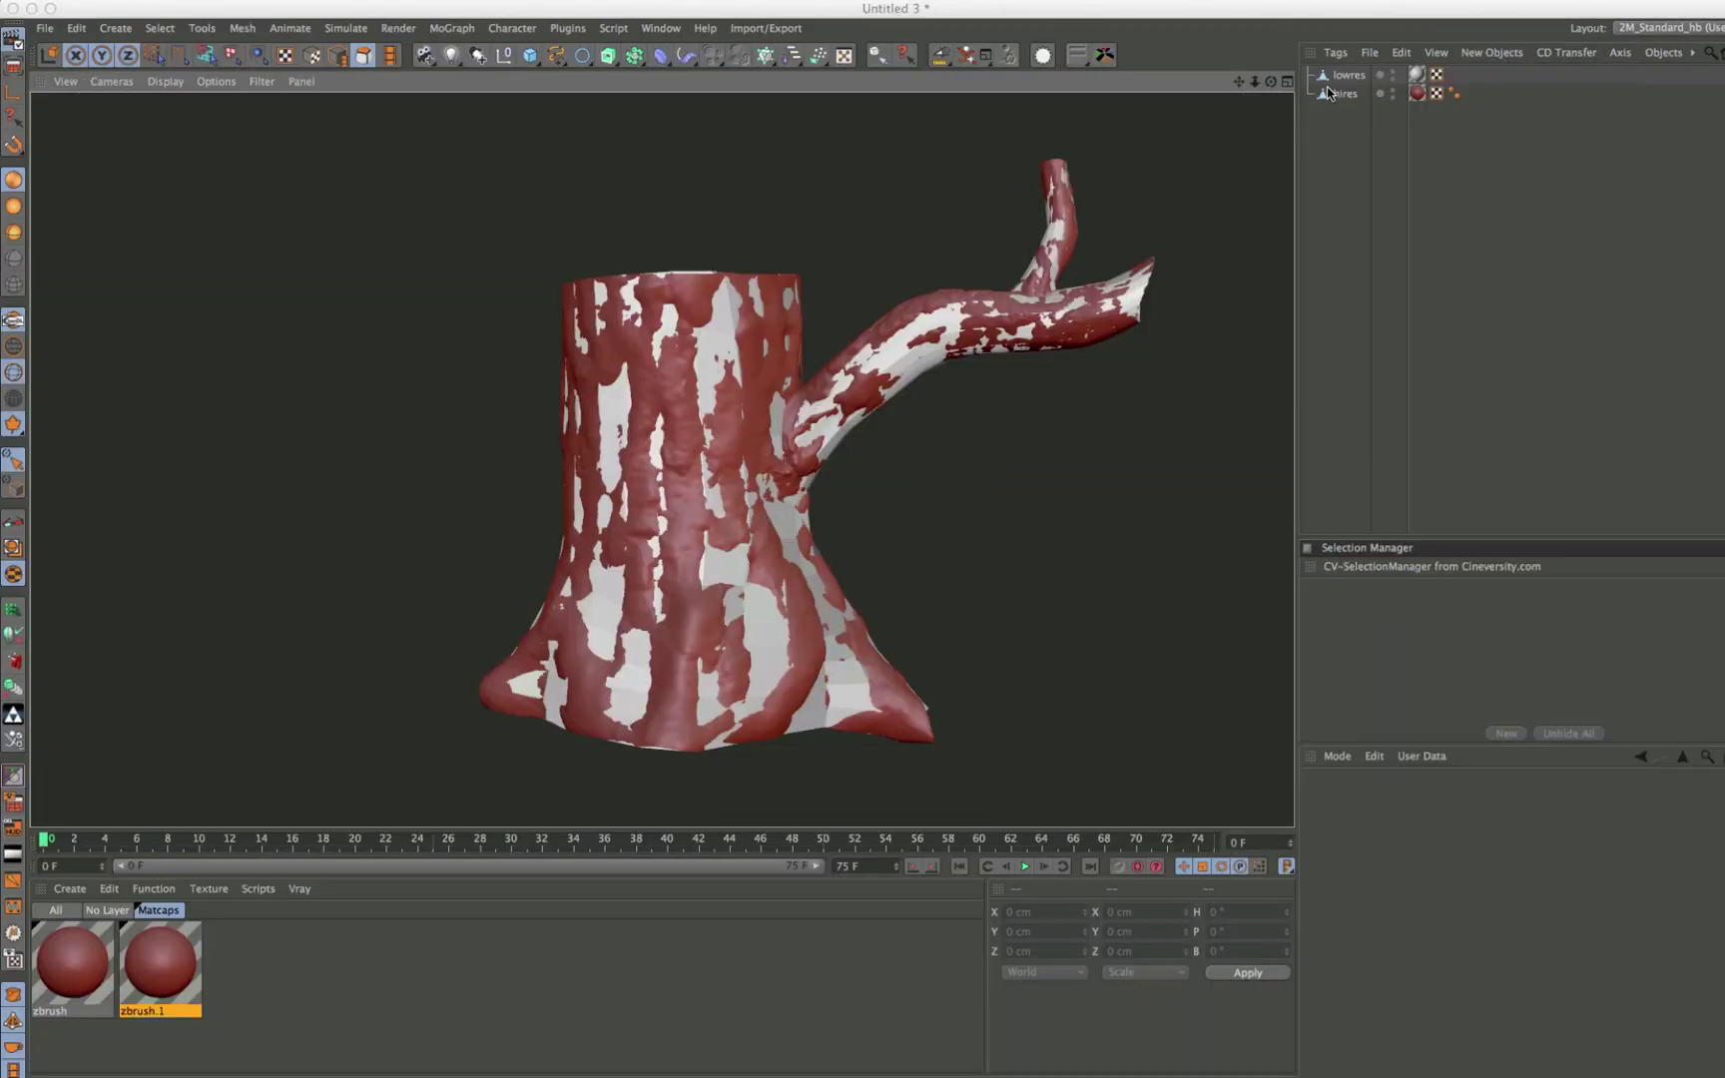
- Add a Bake Texture tag to lowres and review its file and 2048×2048 size settings
right_click(1448, 84)
left_click(1677, 264)
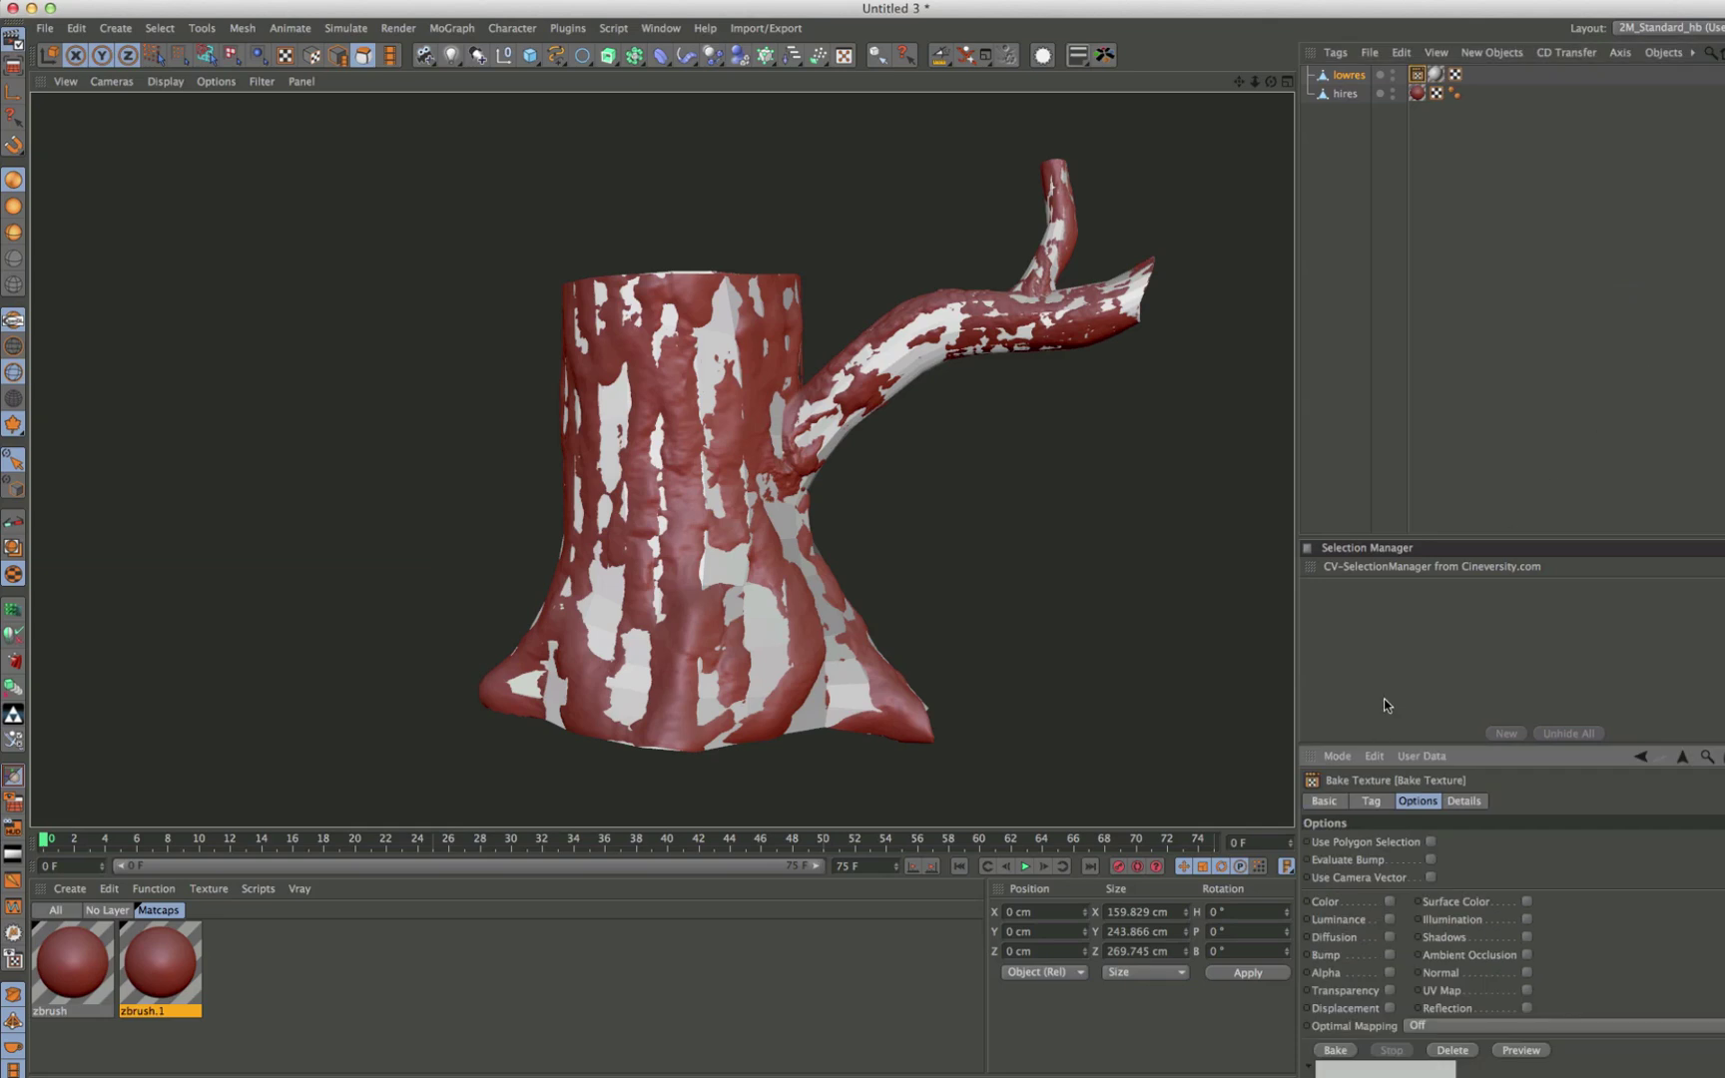
left_click(1368, 625)
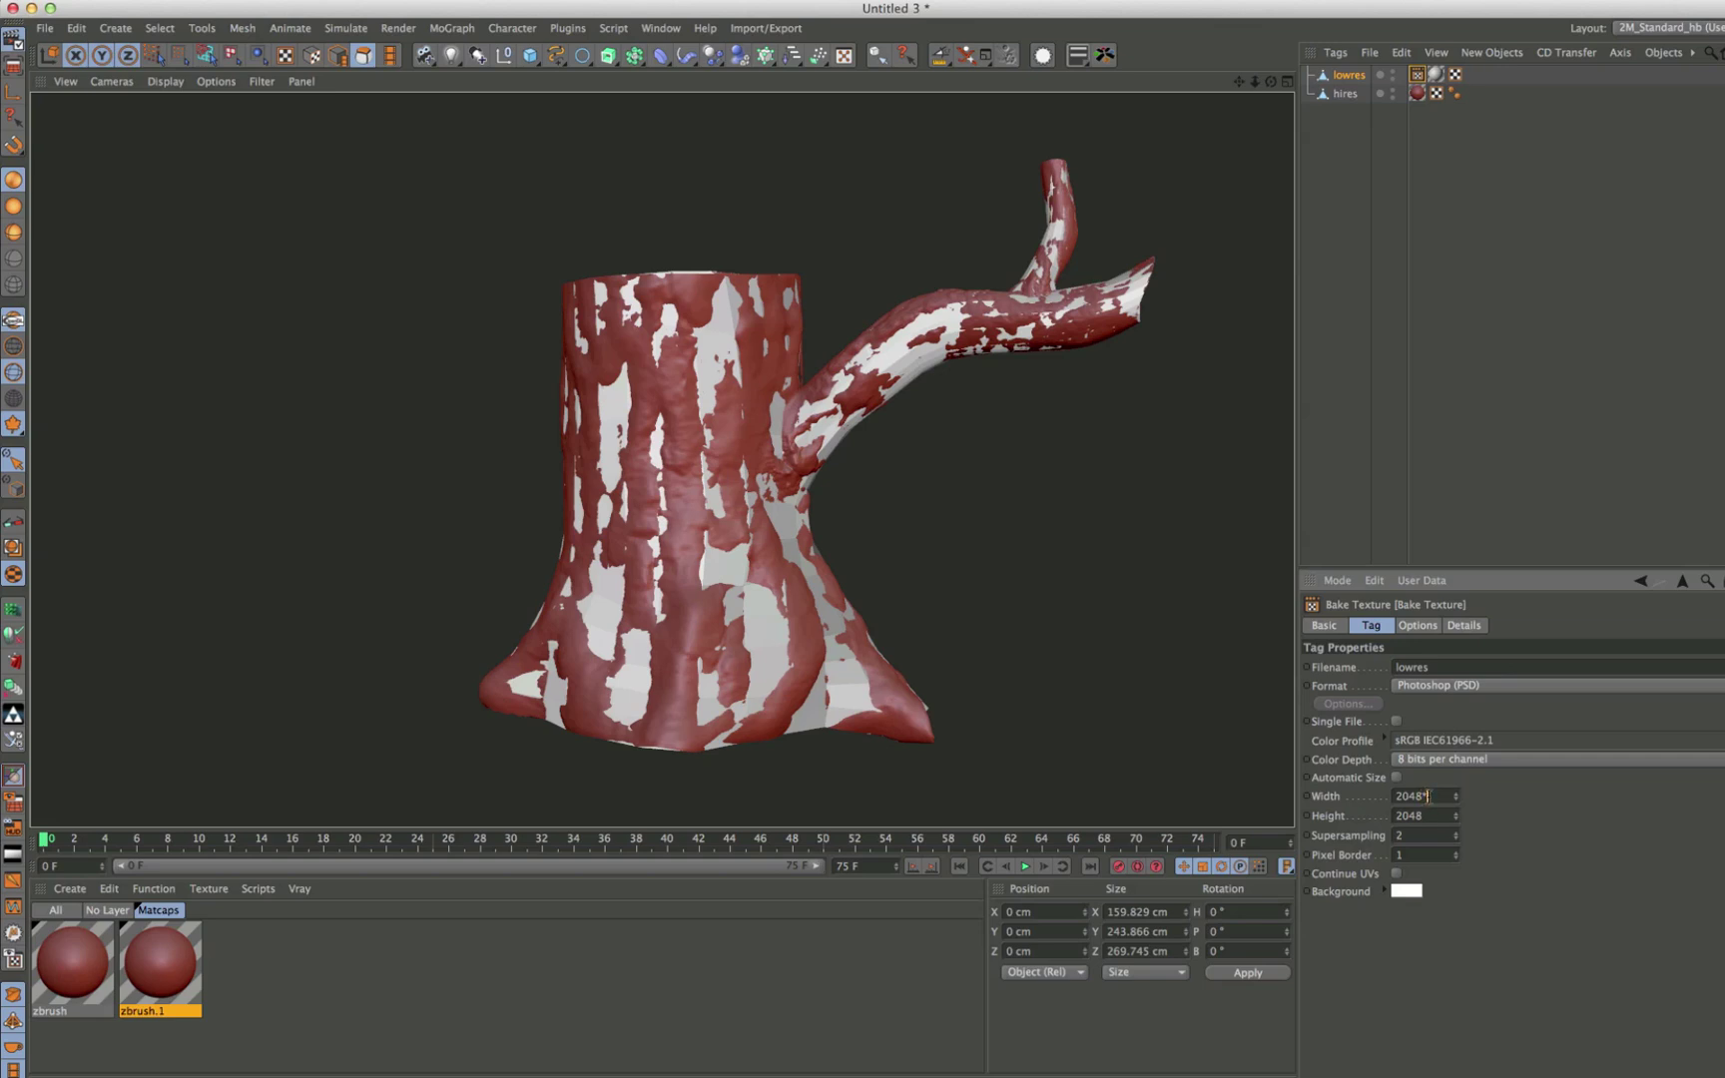
left_click(1417, 625)
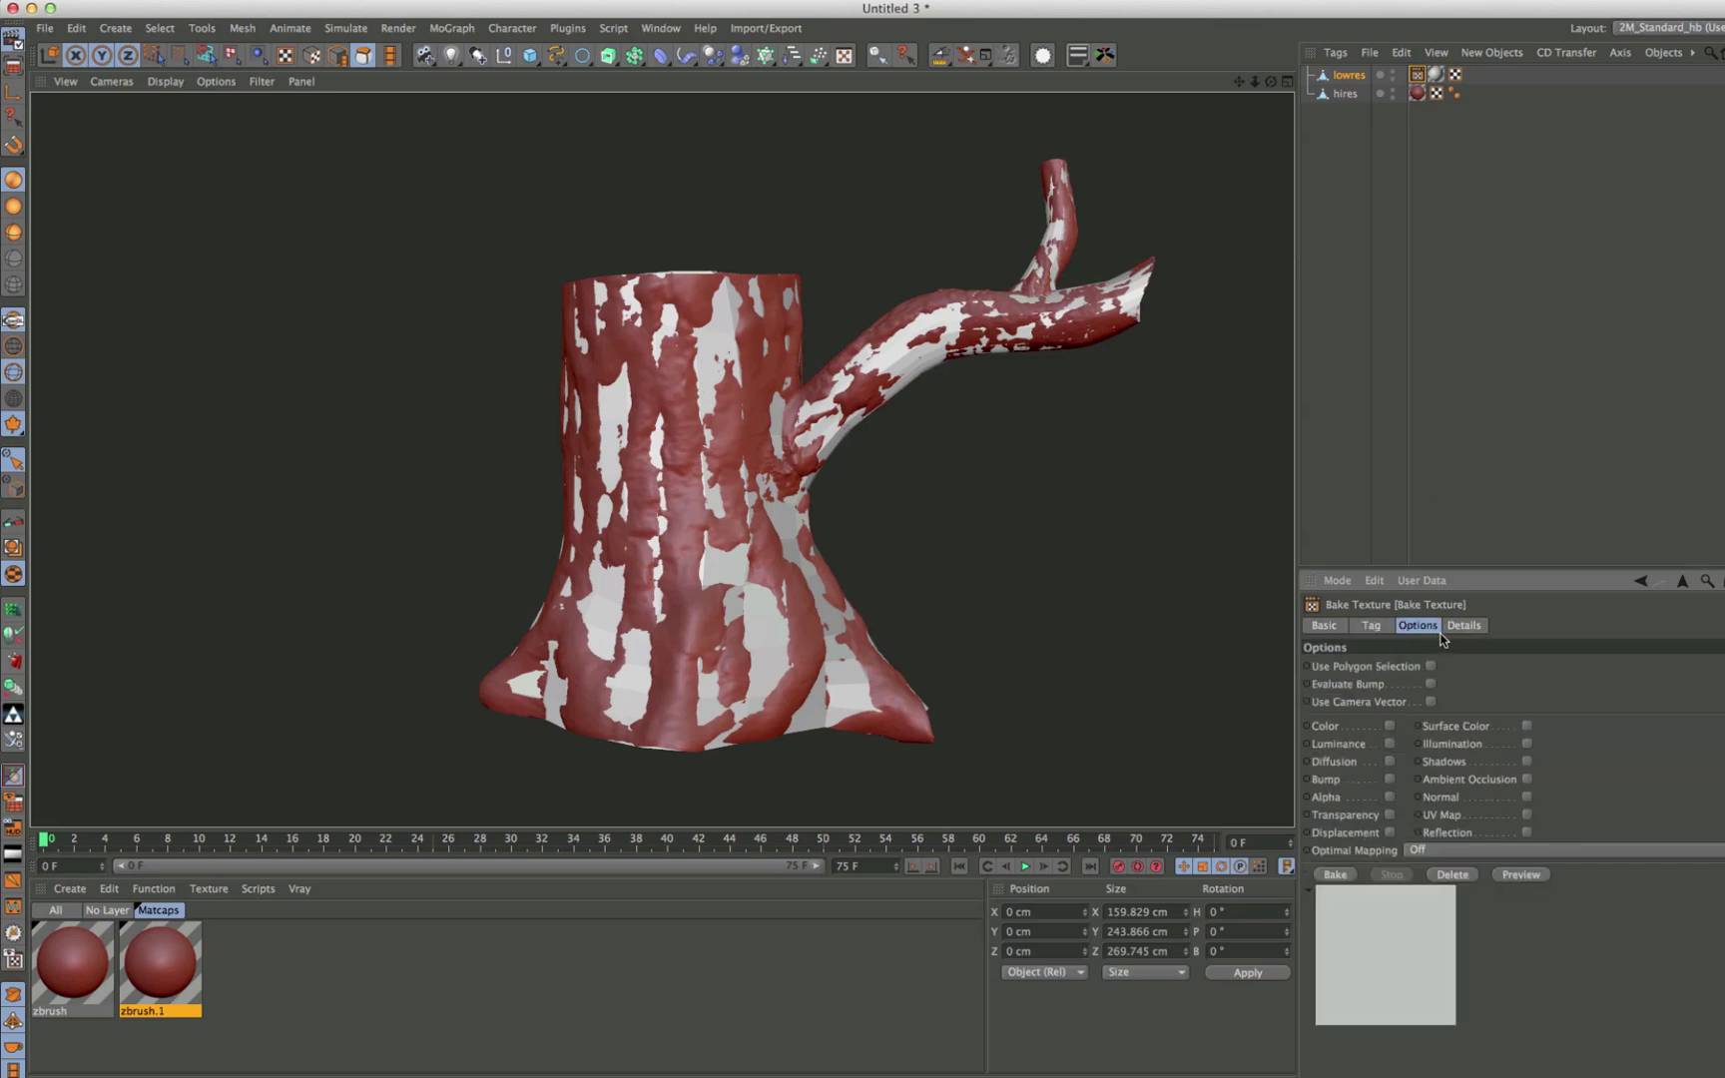
- Bake a displacement map from the hires source, saved as lowres on the desktop
left_click(1388, 832)
left_click_drag(1341, 104, 1436, 861)
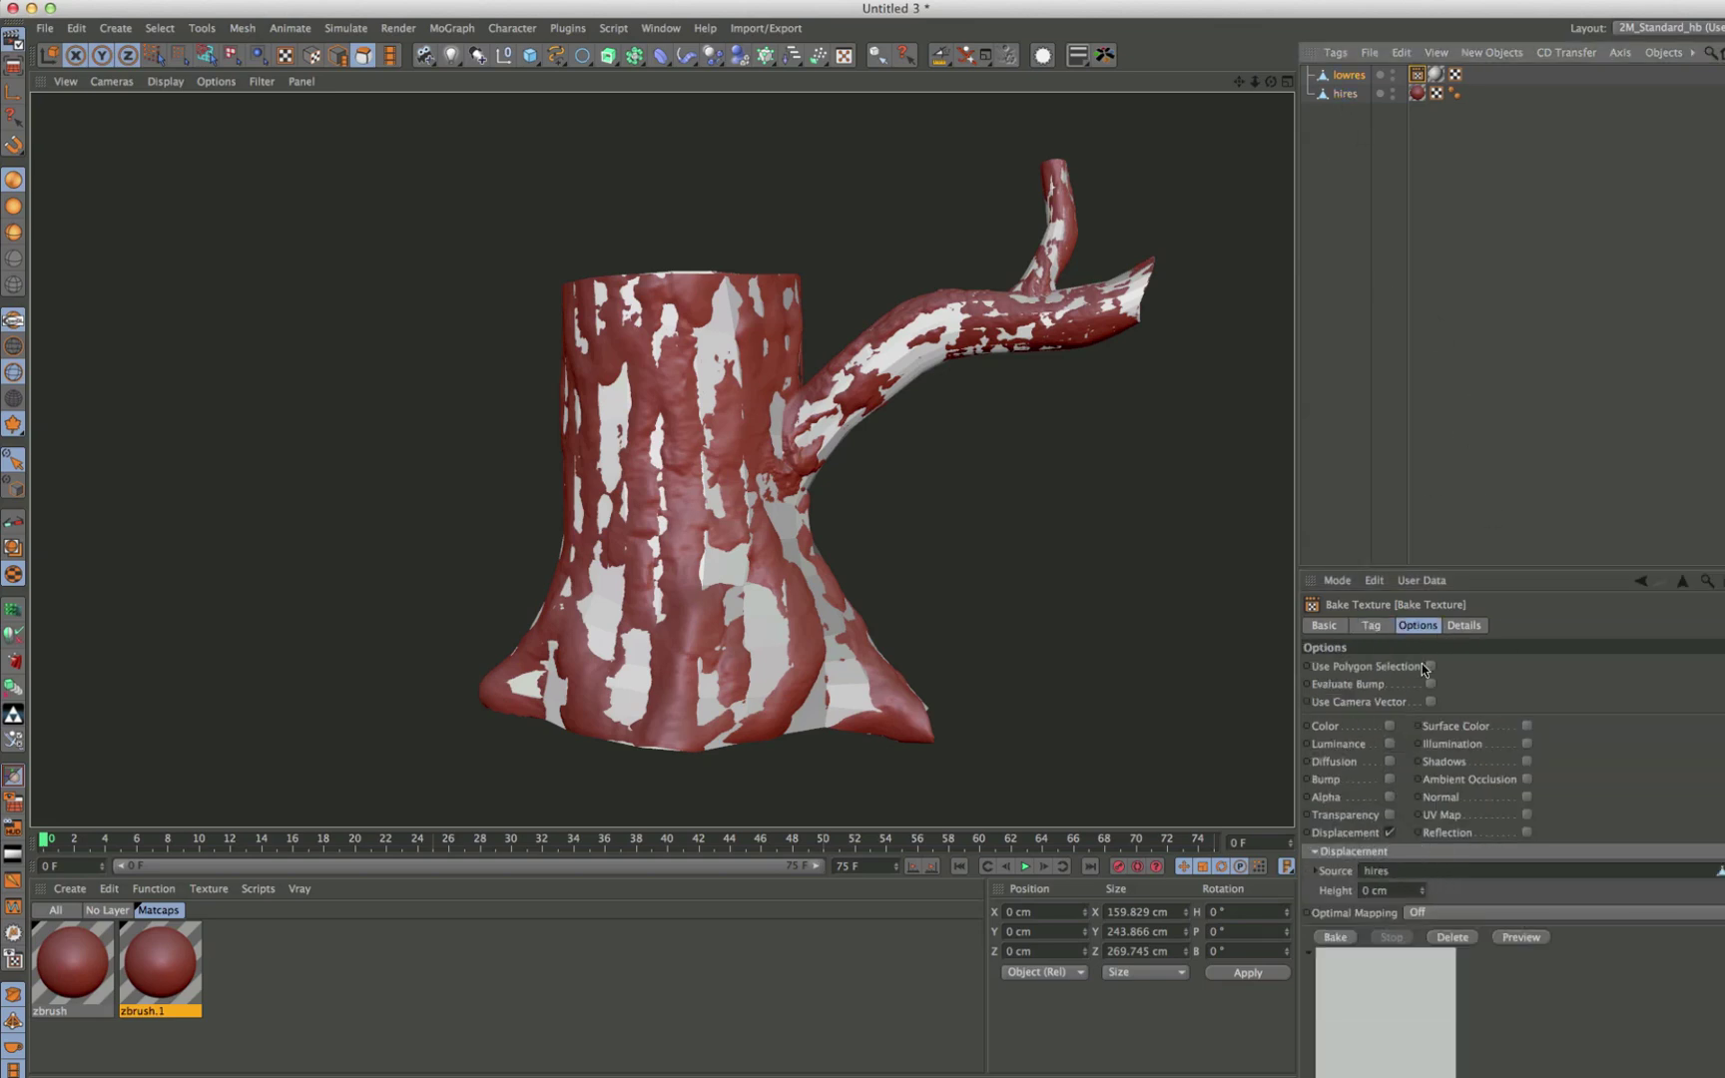
left_click(1377, 625)
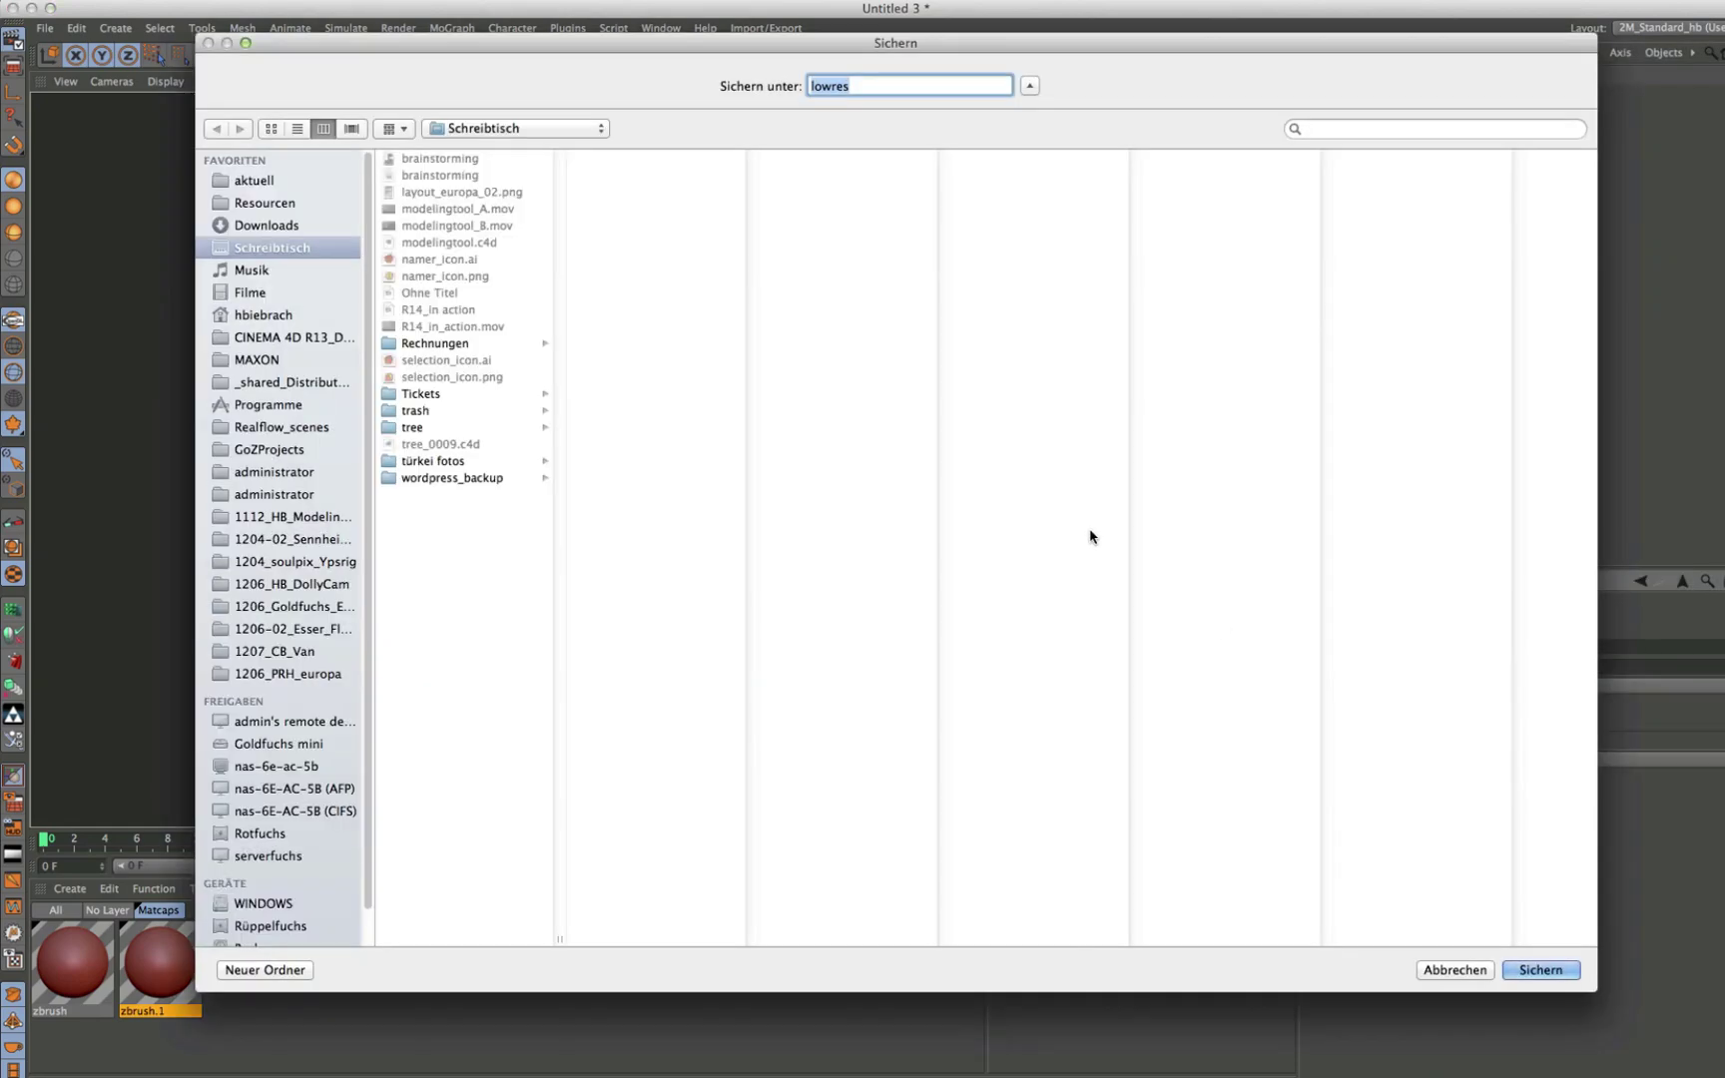
key("Return")
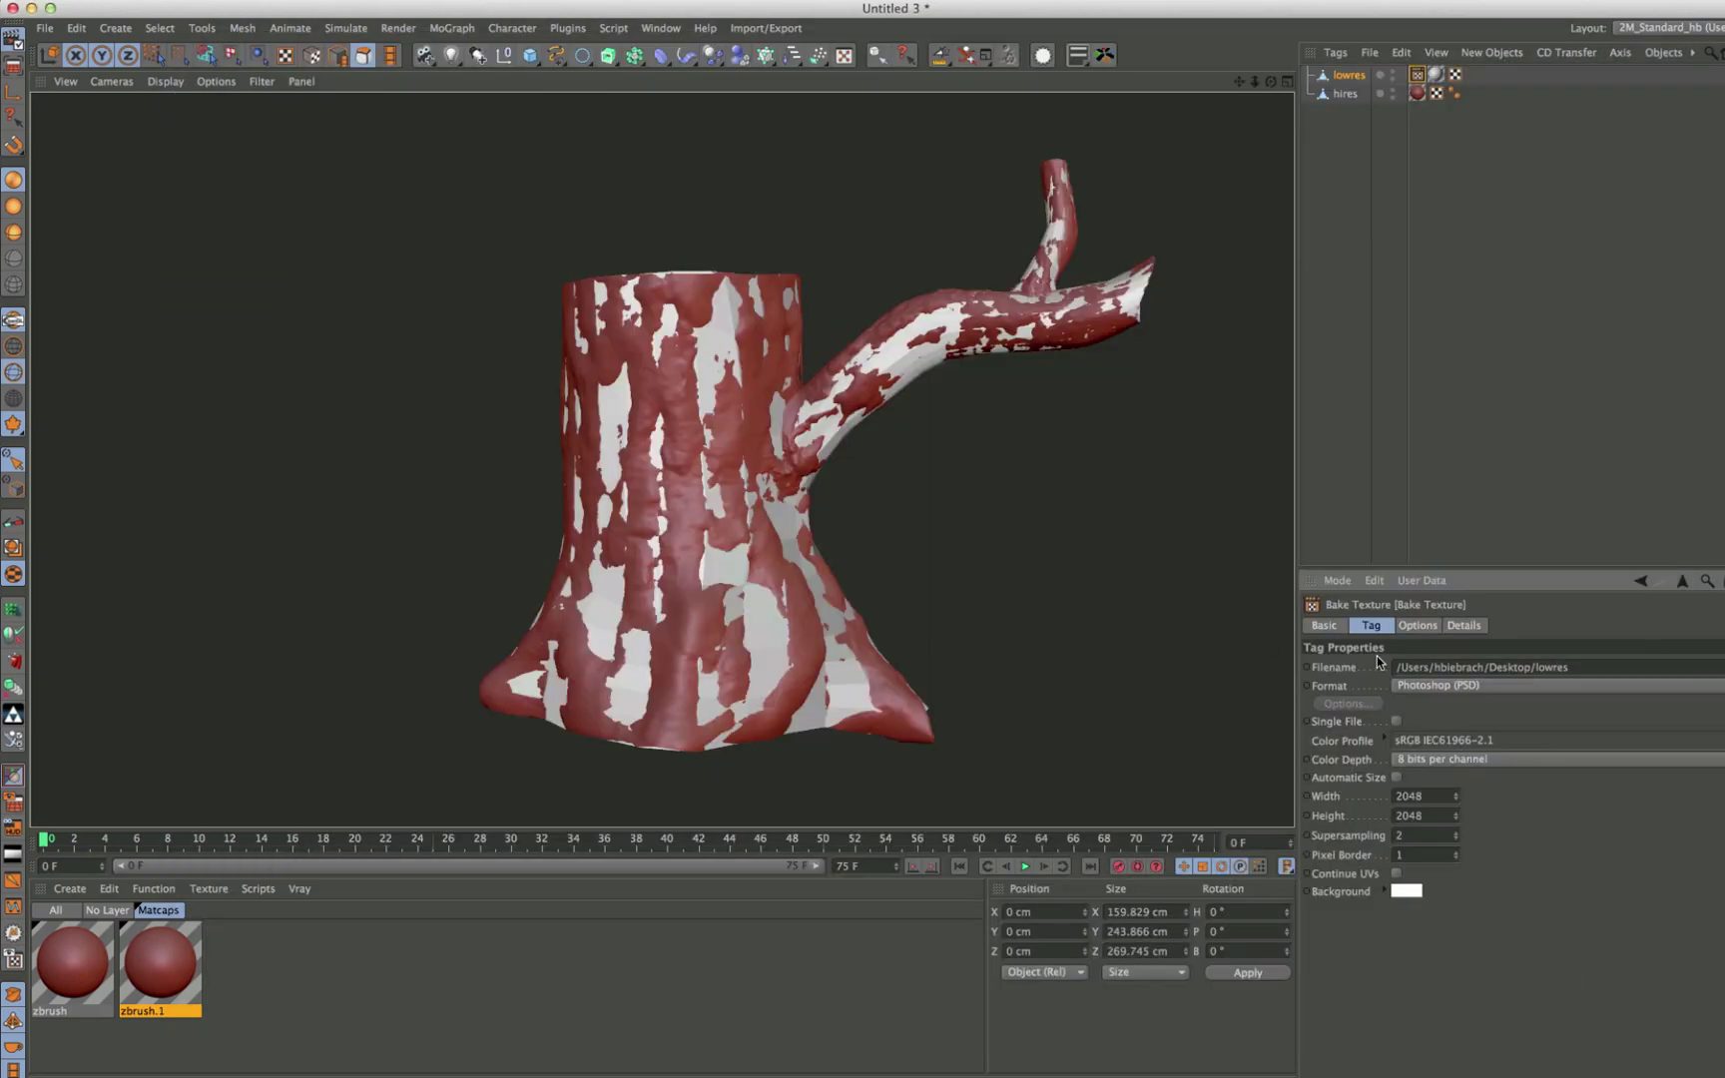
left_click(1417, 626)
left_click(1336, 938)
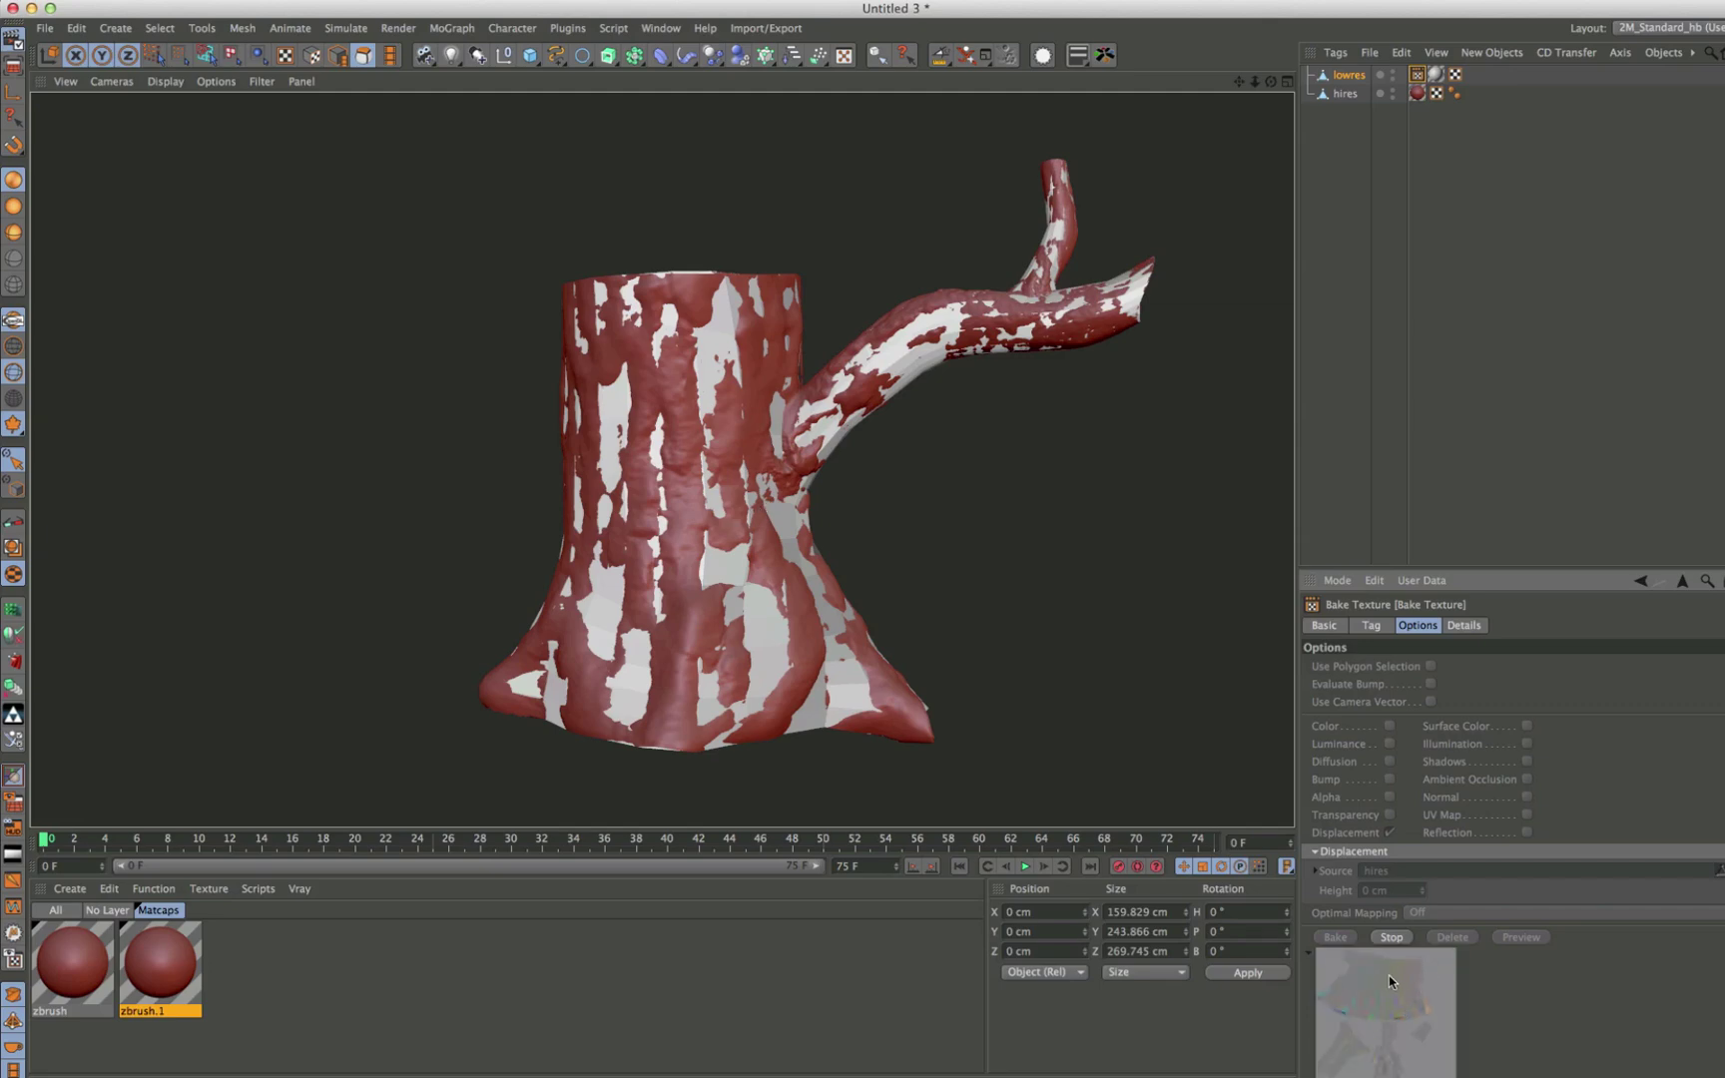
- Load lowresDisplacement.psd as the zbrush.1 material's displacement texture
double_click(148, 963)
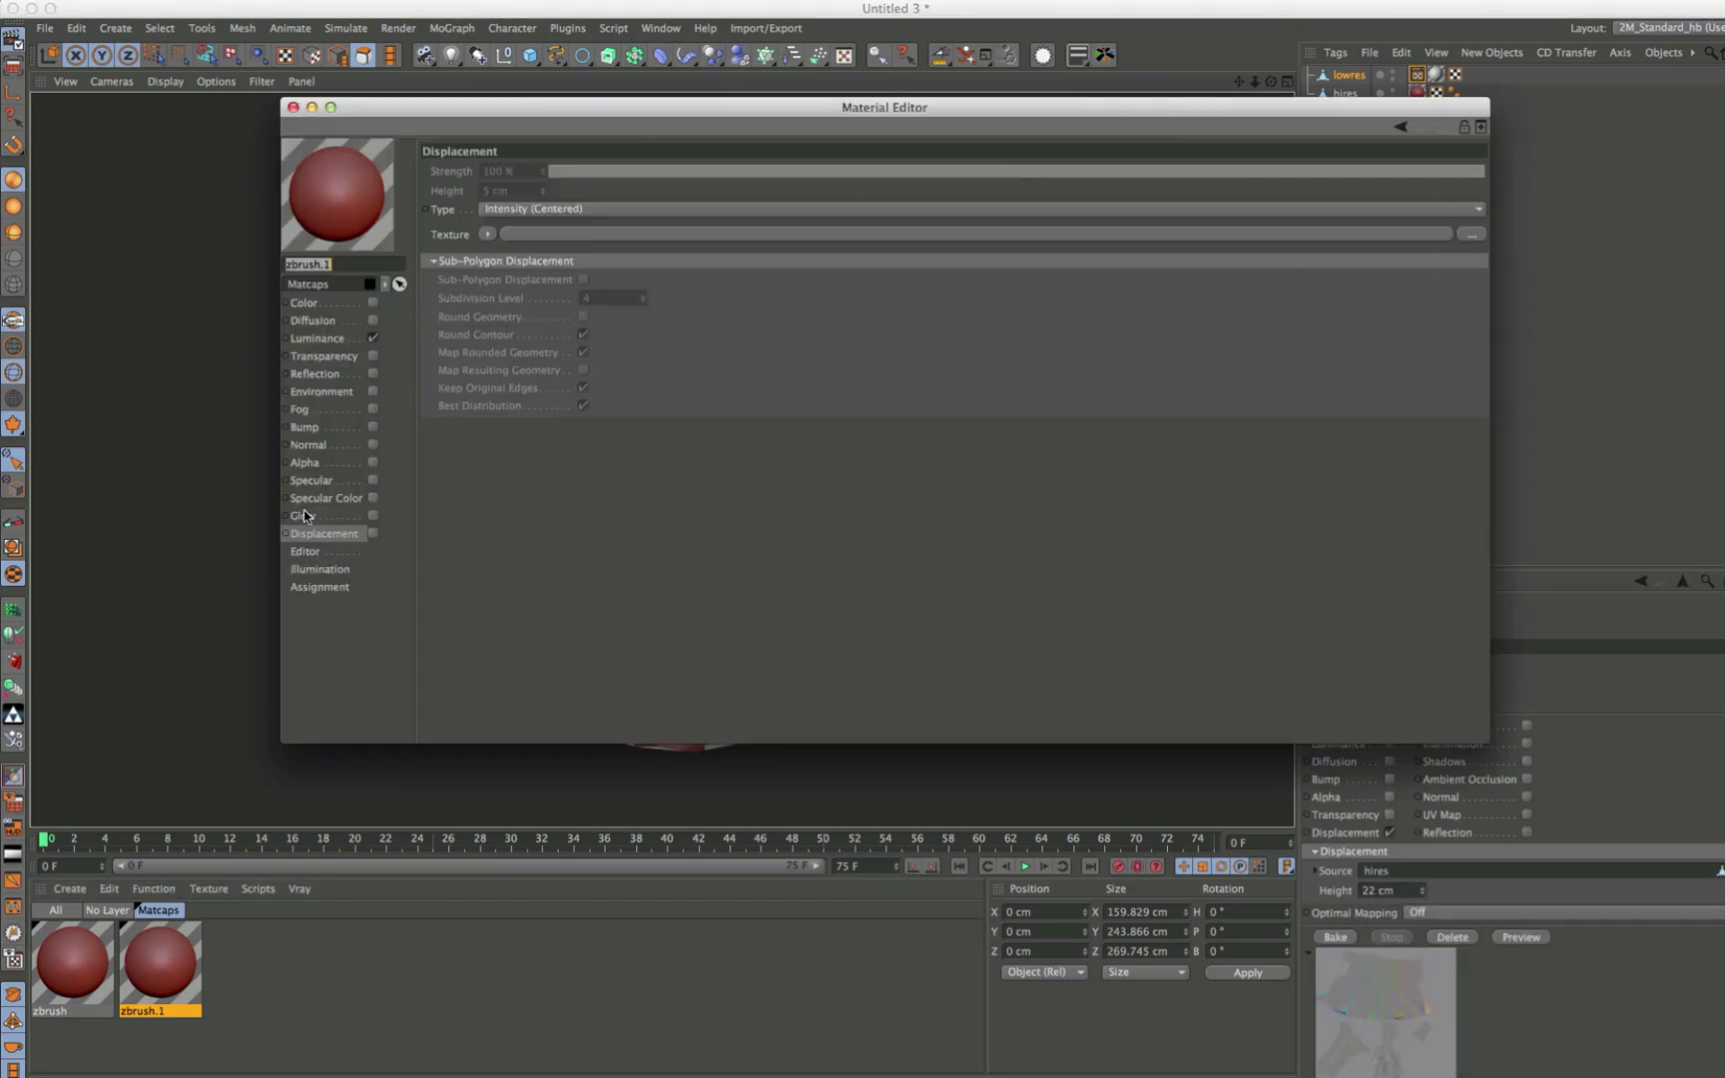
left_click(479, 232)
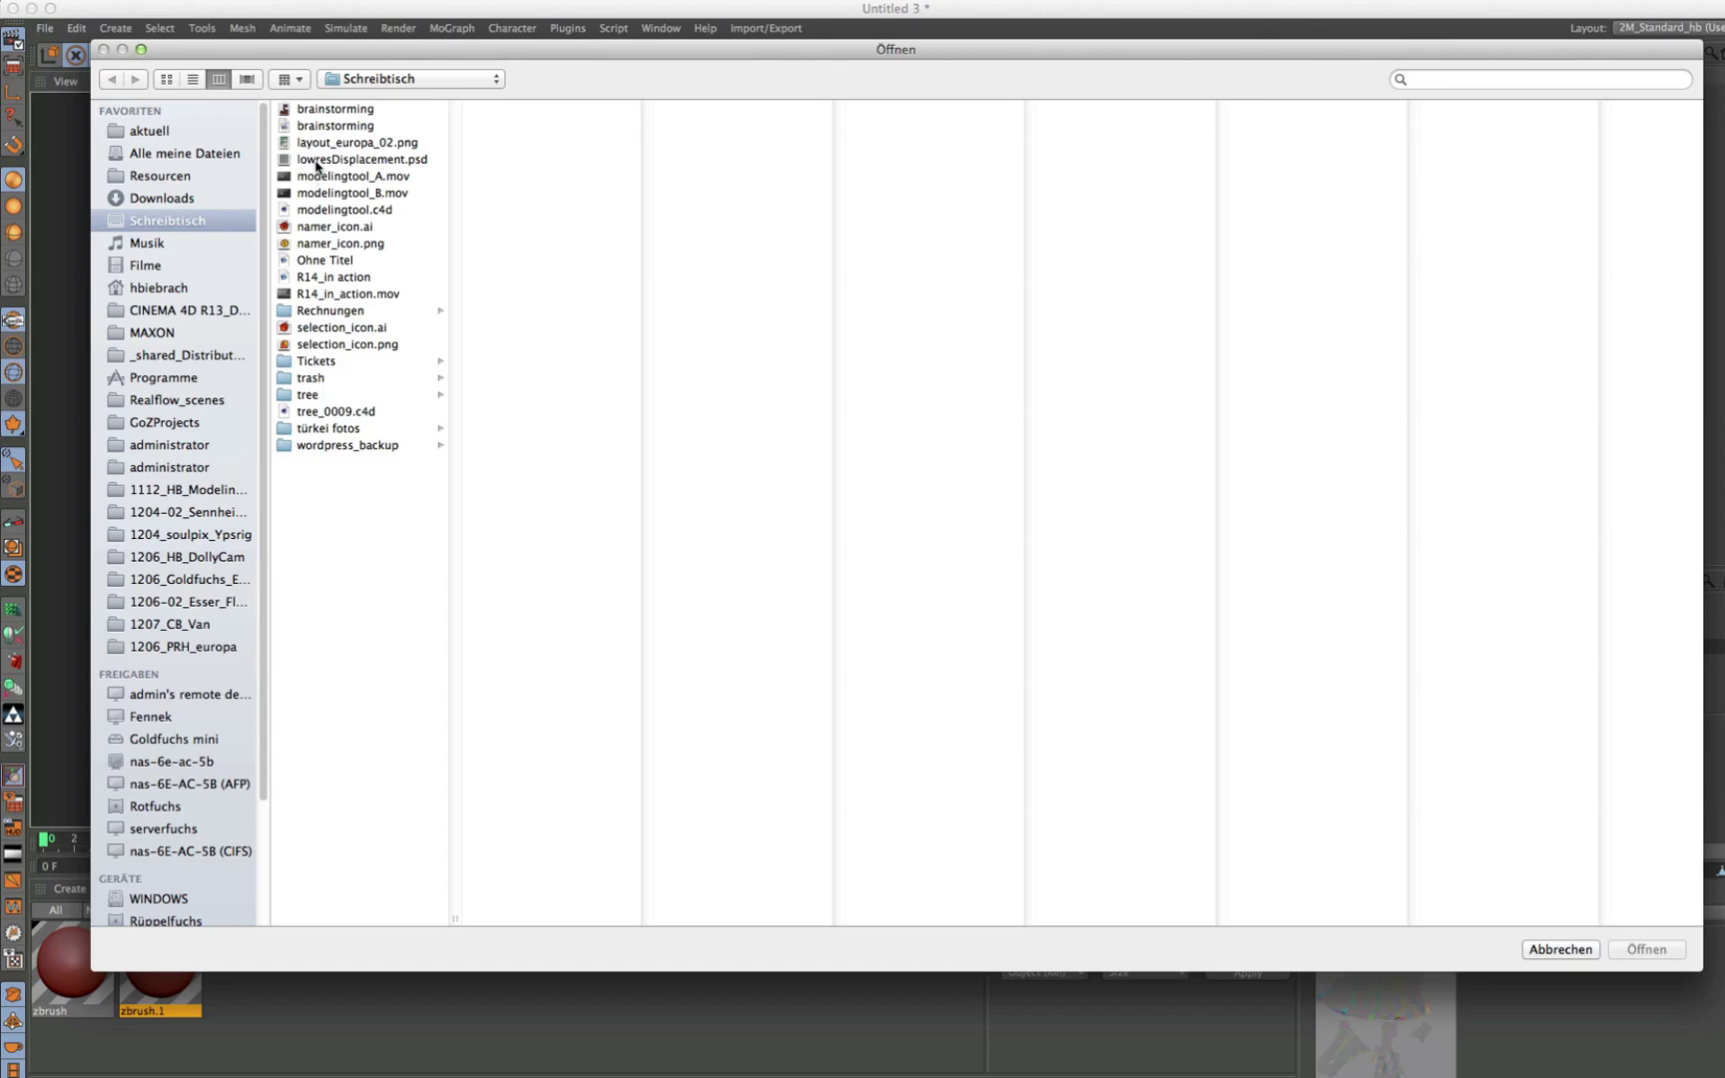
left_click(315, 160)
key("Return")
left_click(952, 355)
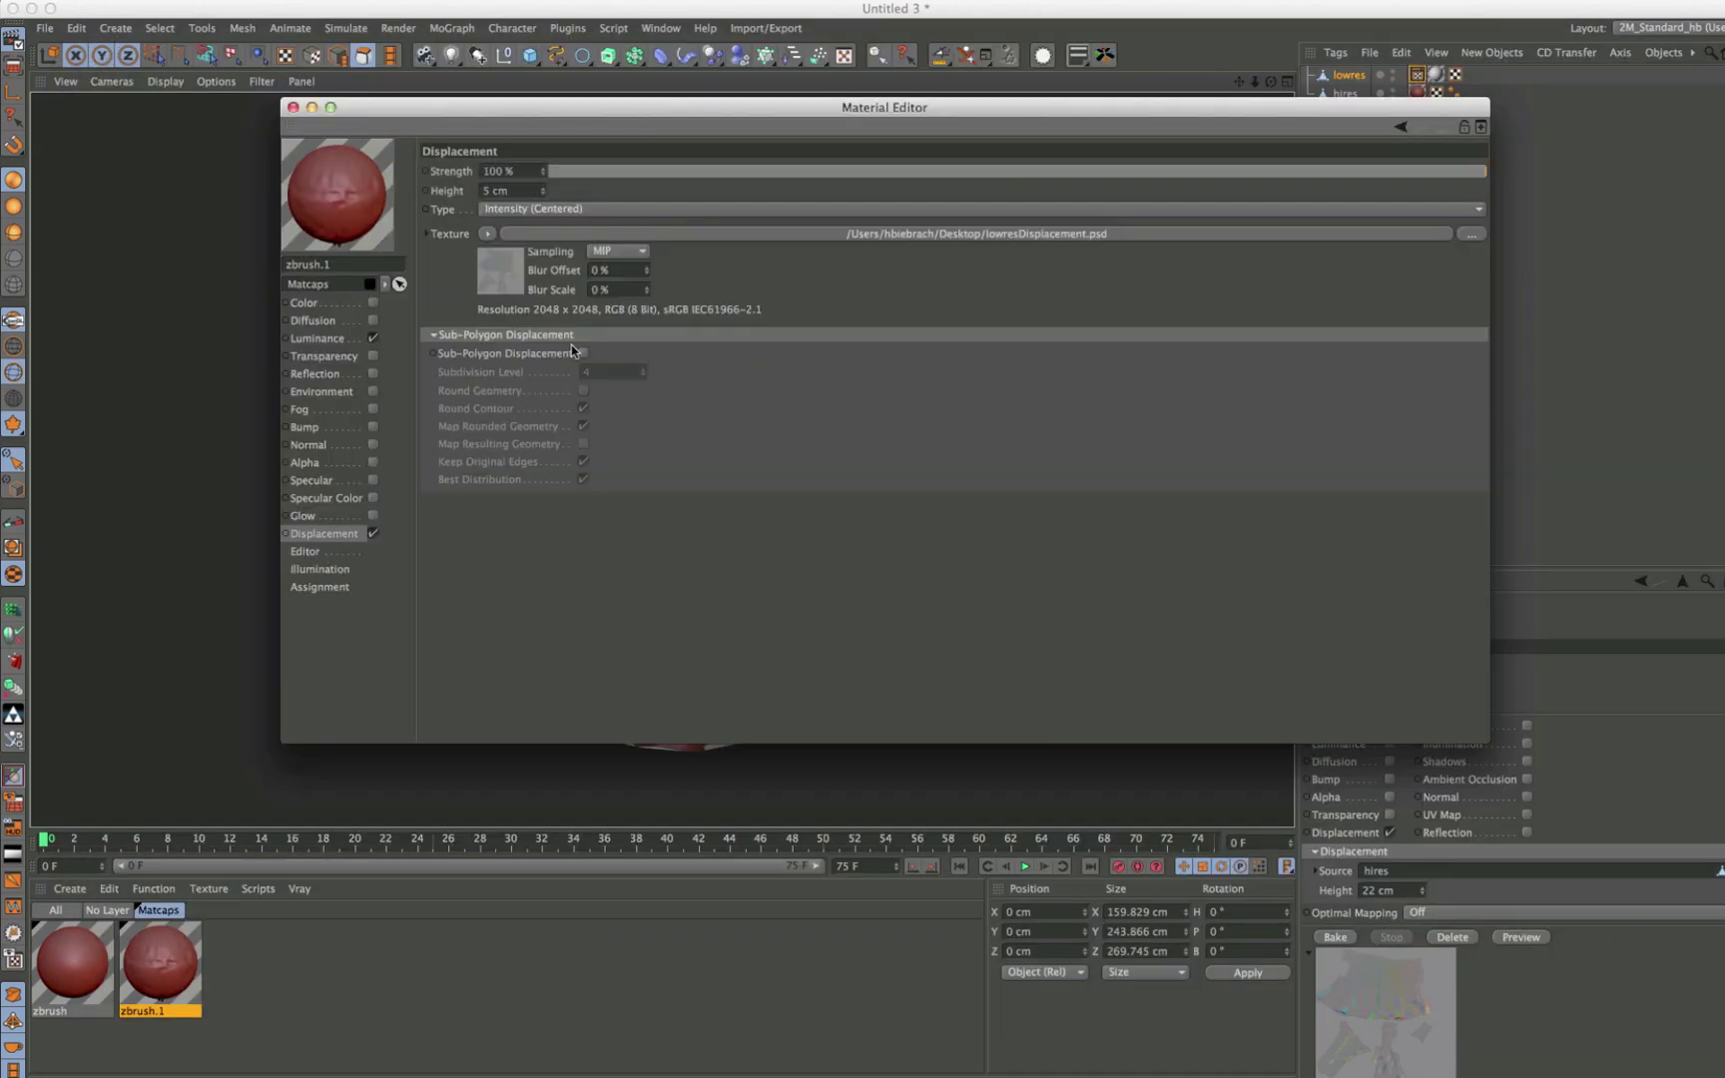
- Enable sub-polygon displacement, type RGB (XYZ World), height 2, and apply zbrush.1 to lowres
left_click(582, 353)
left_click(521, 209)
left_click(529, 288)
left_click(504, 190)
type("22")
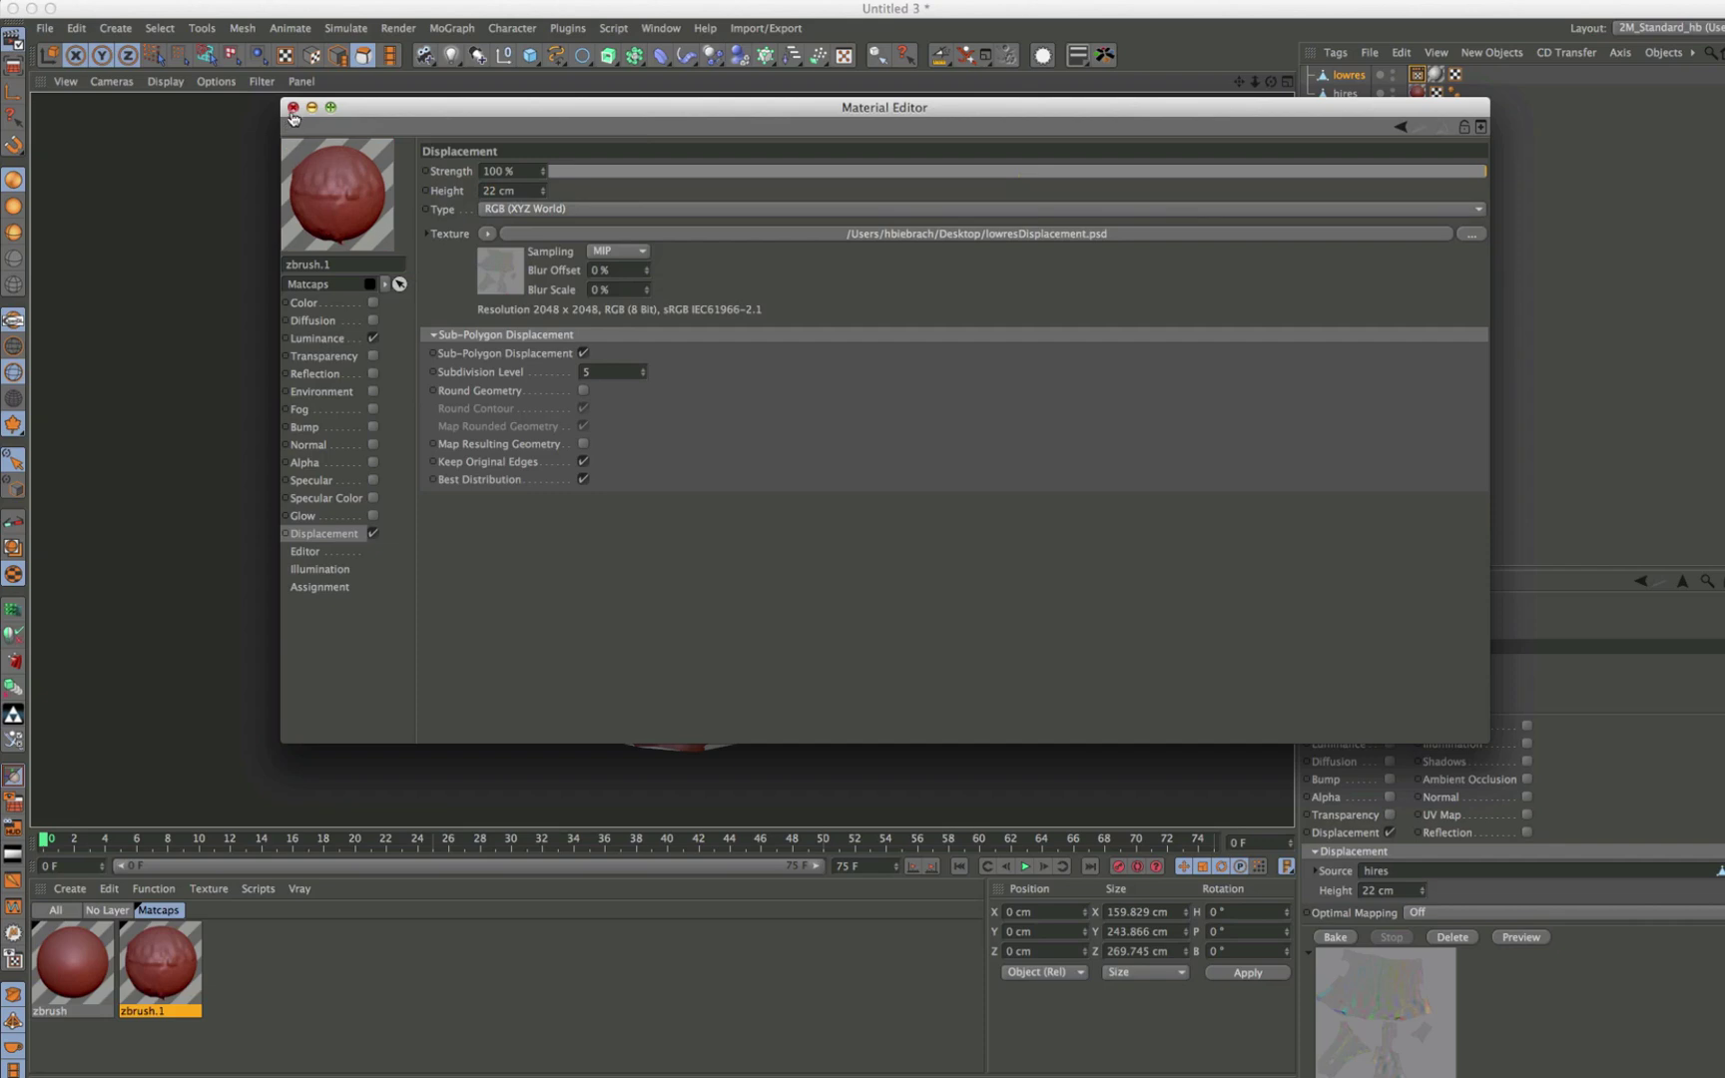
left_click(293, 107)
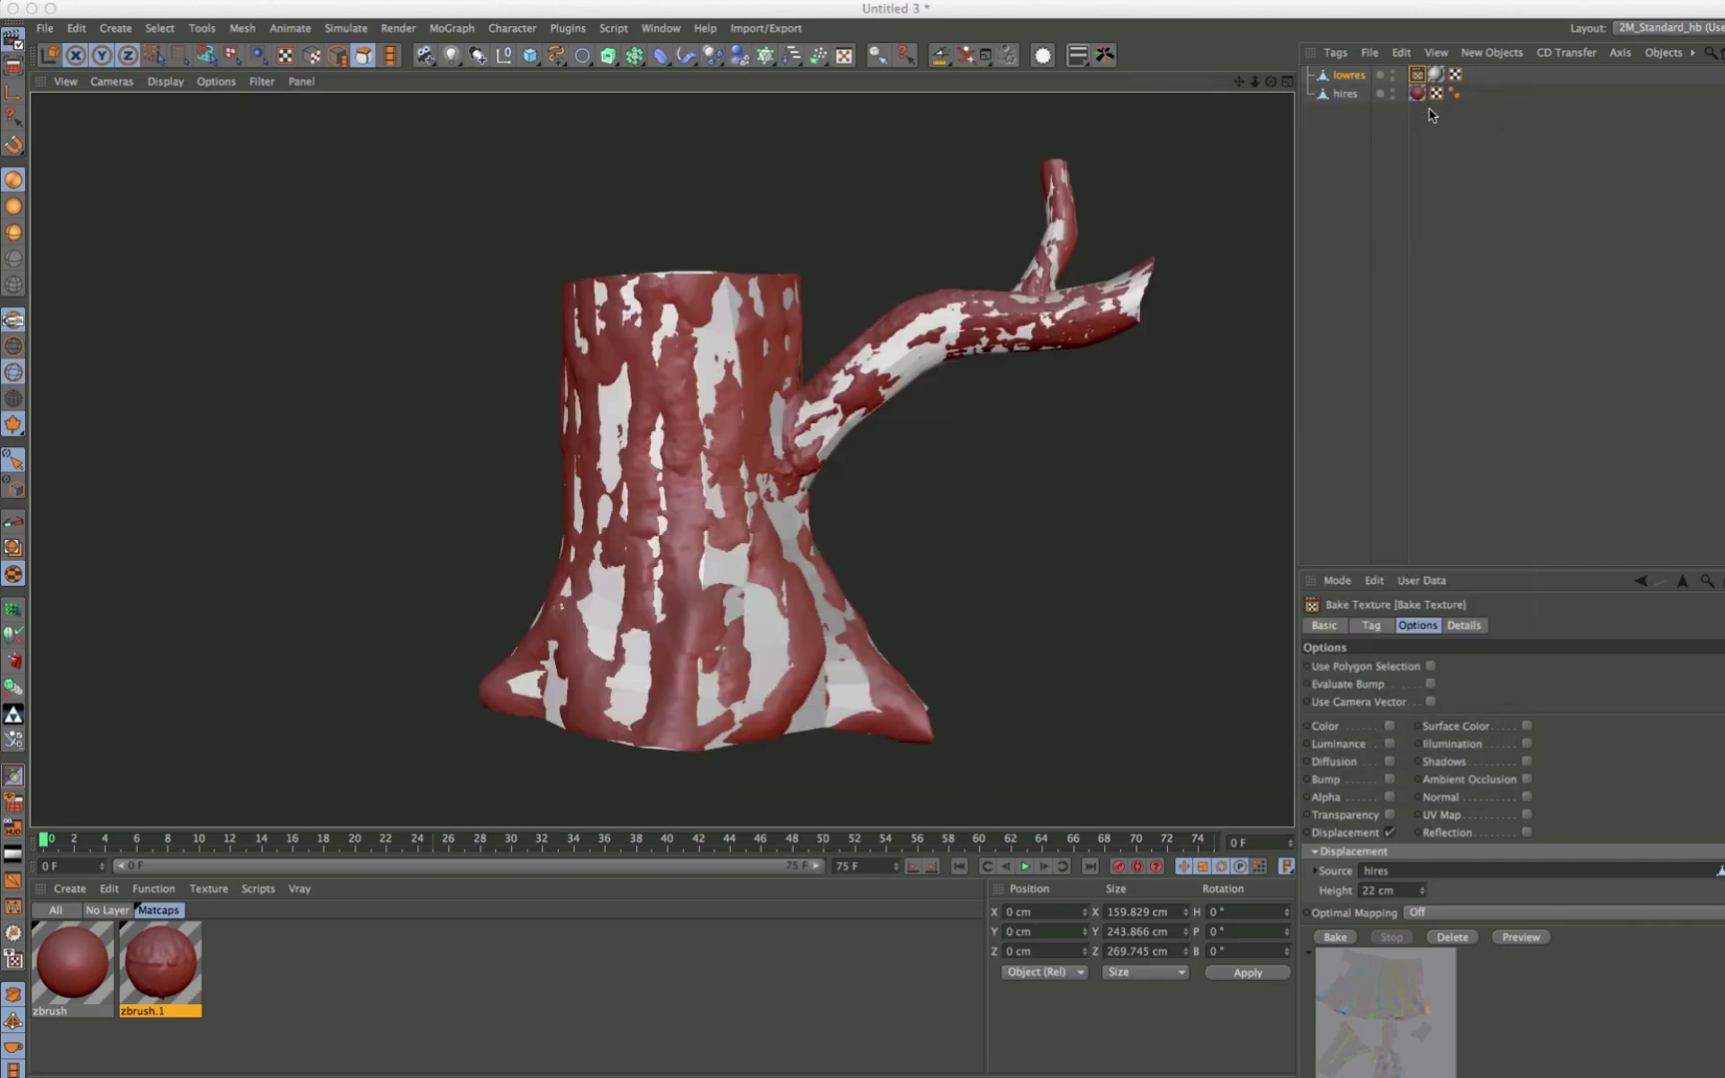
left_click_drag(1454, 93, 1472, 74, "ctrl")
left_click(1355, 76)
- Move the lowres stump to sit left of the hires sculpt
key("e")
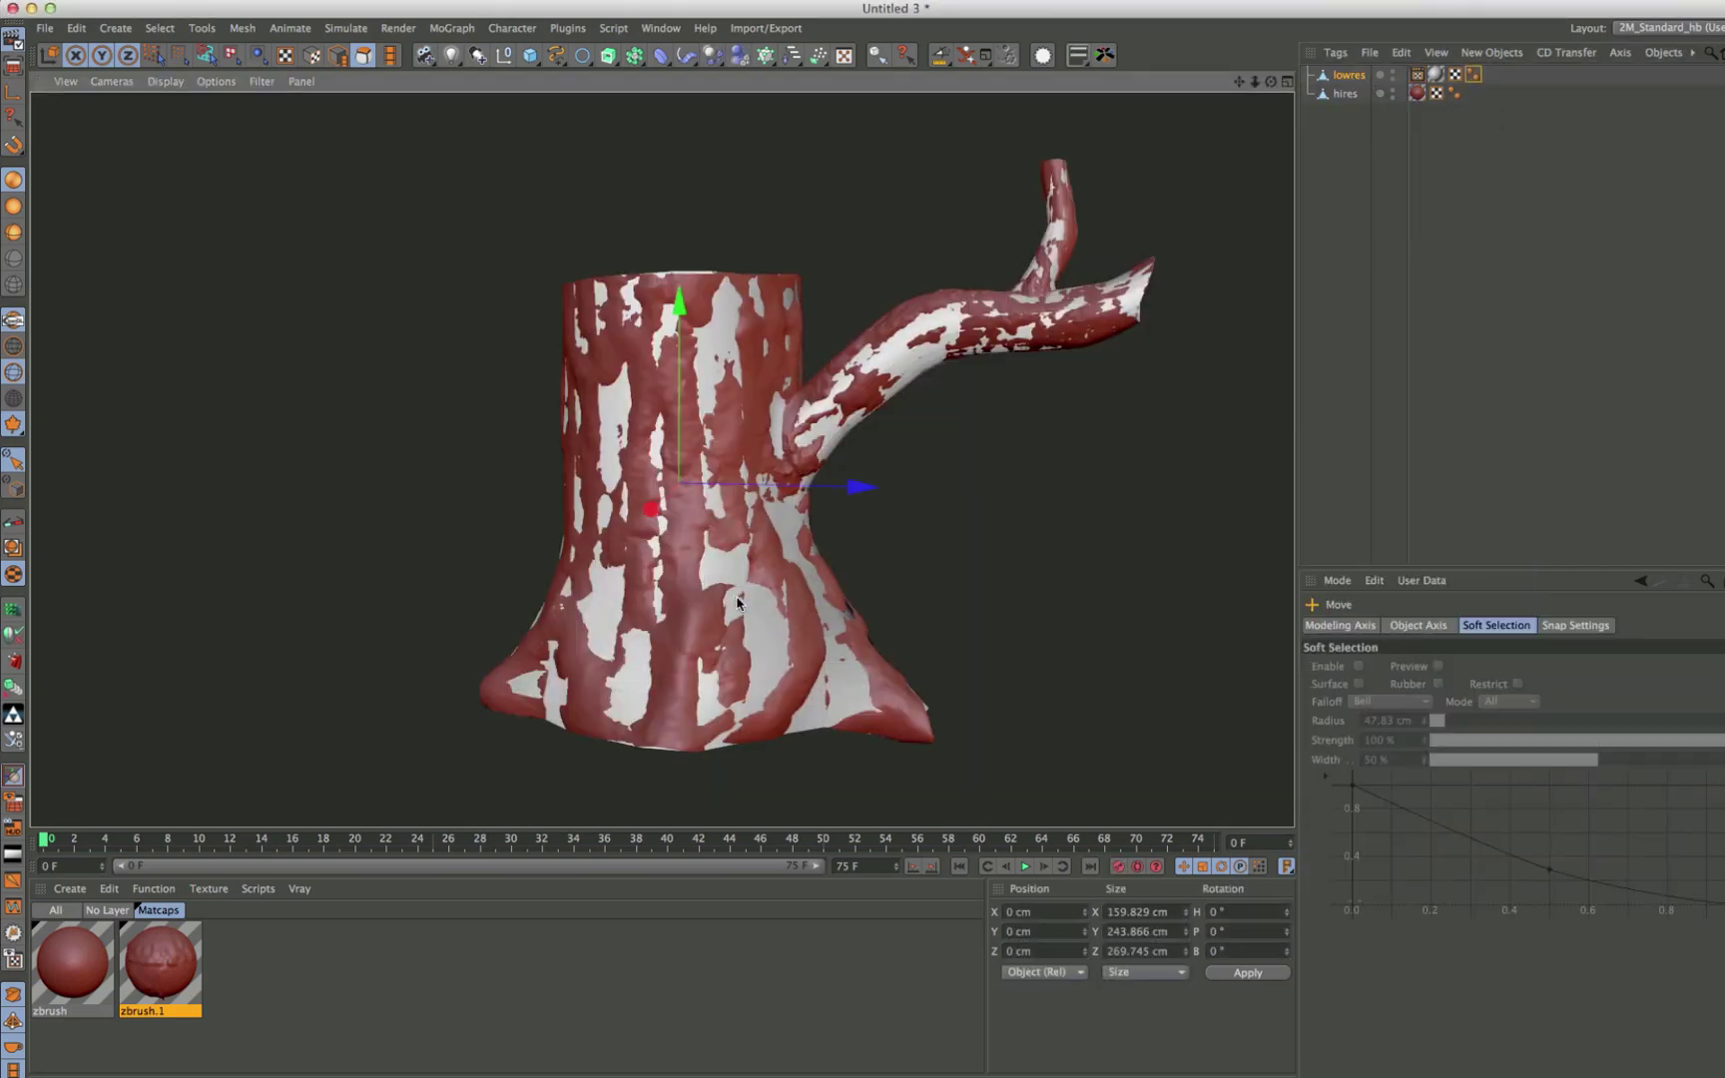
left_click_drag(736, 603, 358, 539)
scroll(300, 599, "down", 2)
left_click_drag(159, 964, 274, 570)
middle_click_drag(273, 570, 449, 619, "alt")
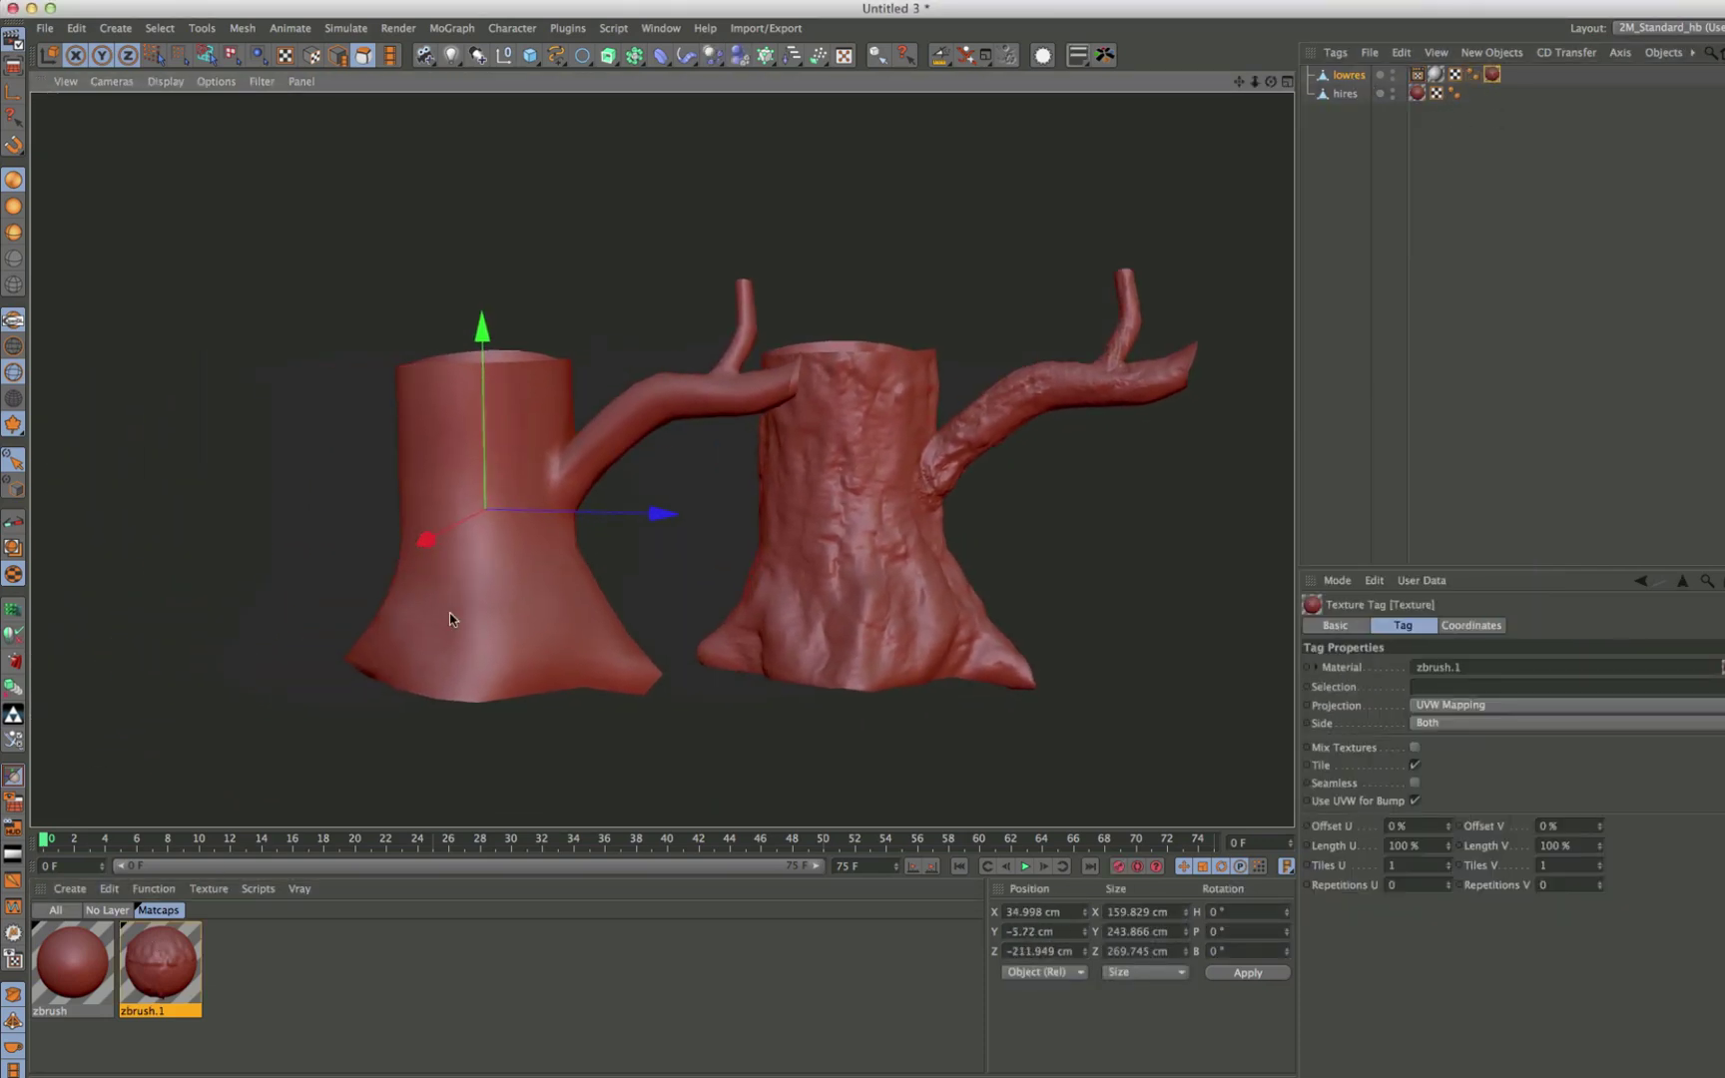
left_click_drag(449, 619, 393, 634)
- Render both stumps, turn on wireframe-over-shaded display, and render again
key("ctrl+r")
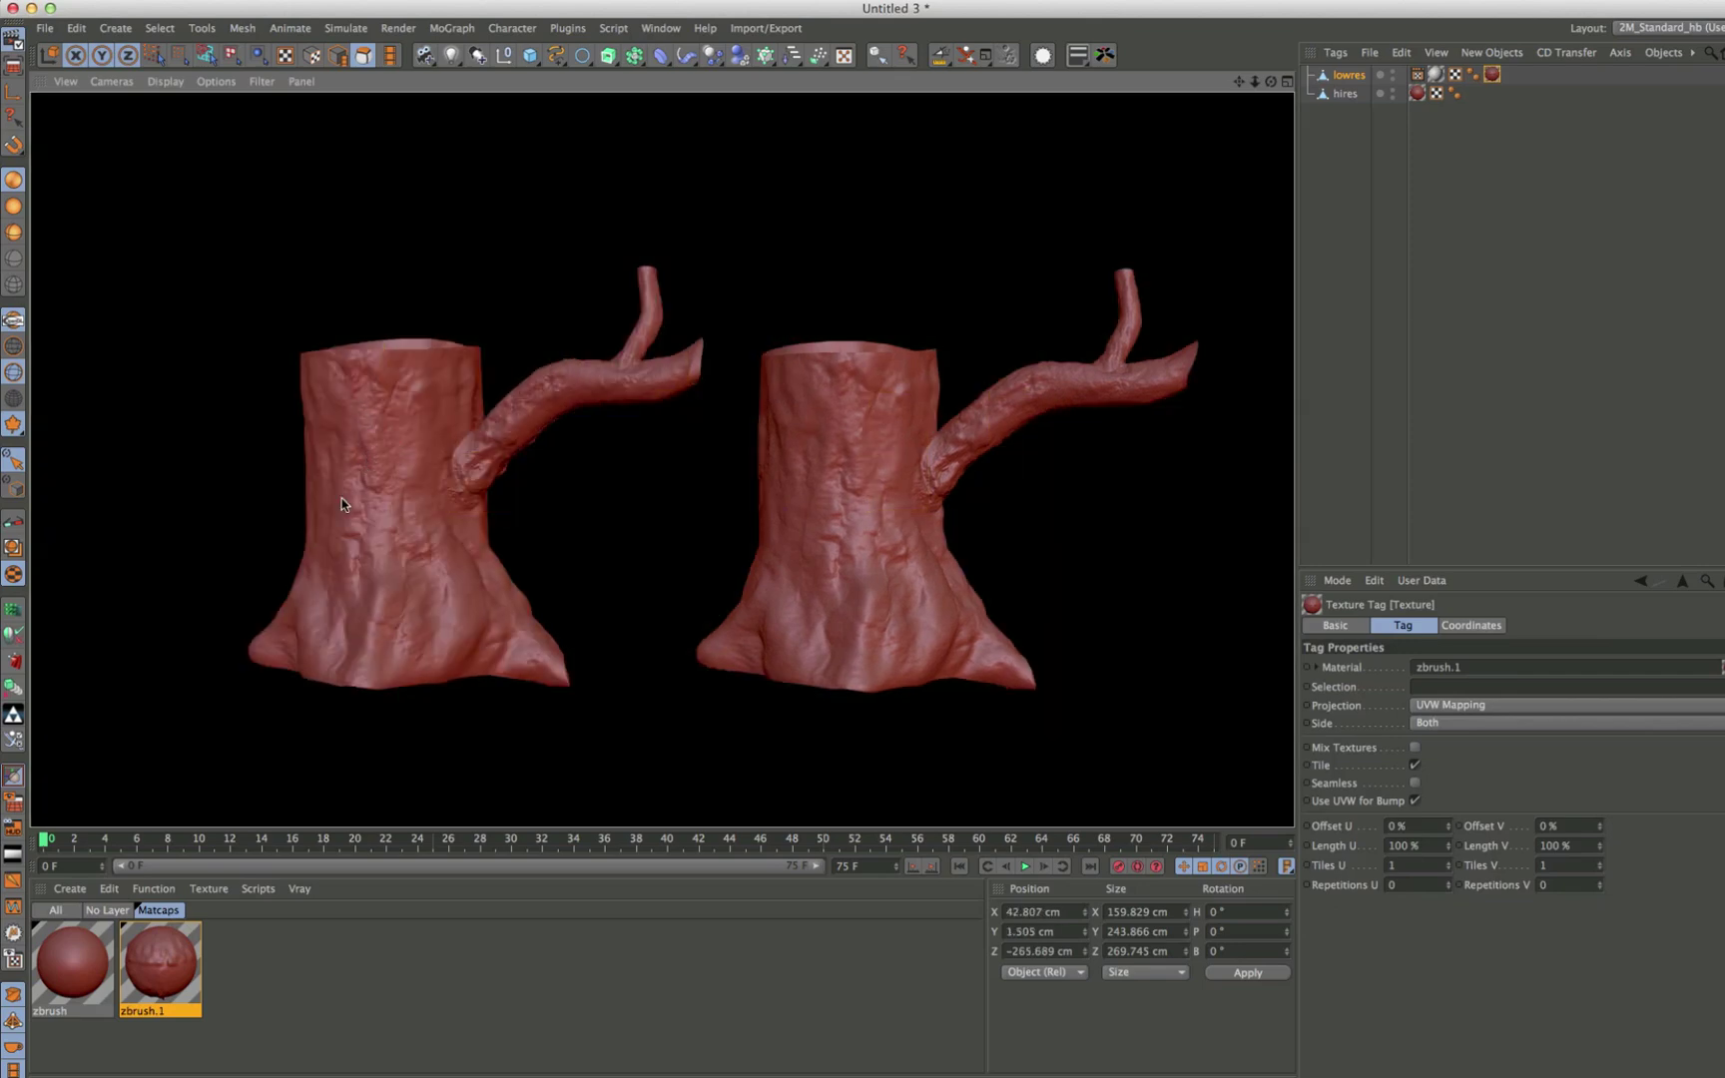
mouse_move(434, 571)
left_mouse_down("alt")
mouse_move(478, 578)
mouse_move(416, 570)
left_mouse_up("alt")
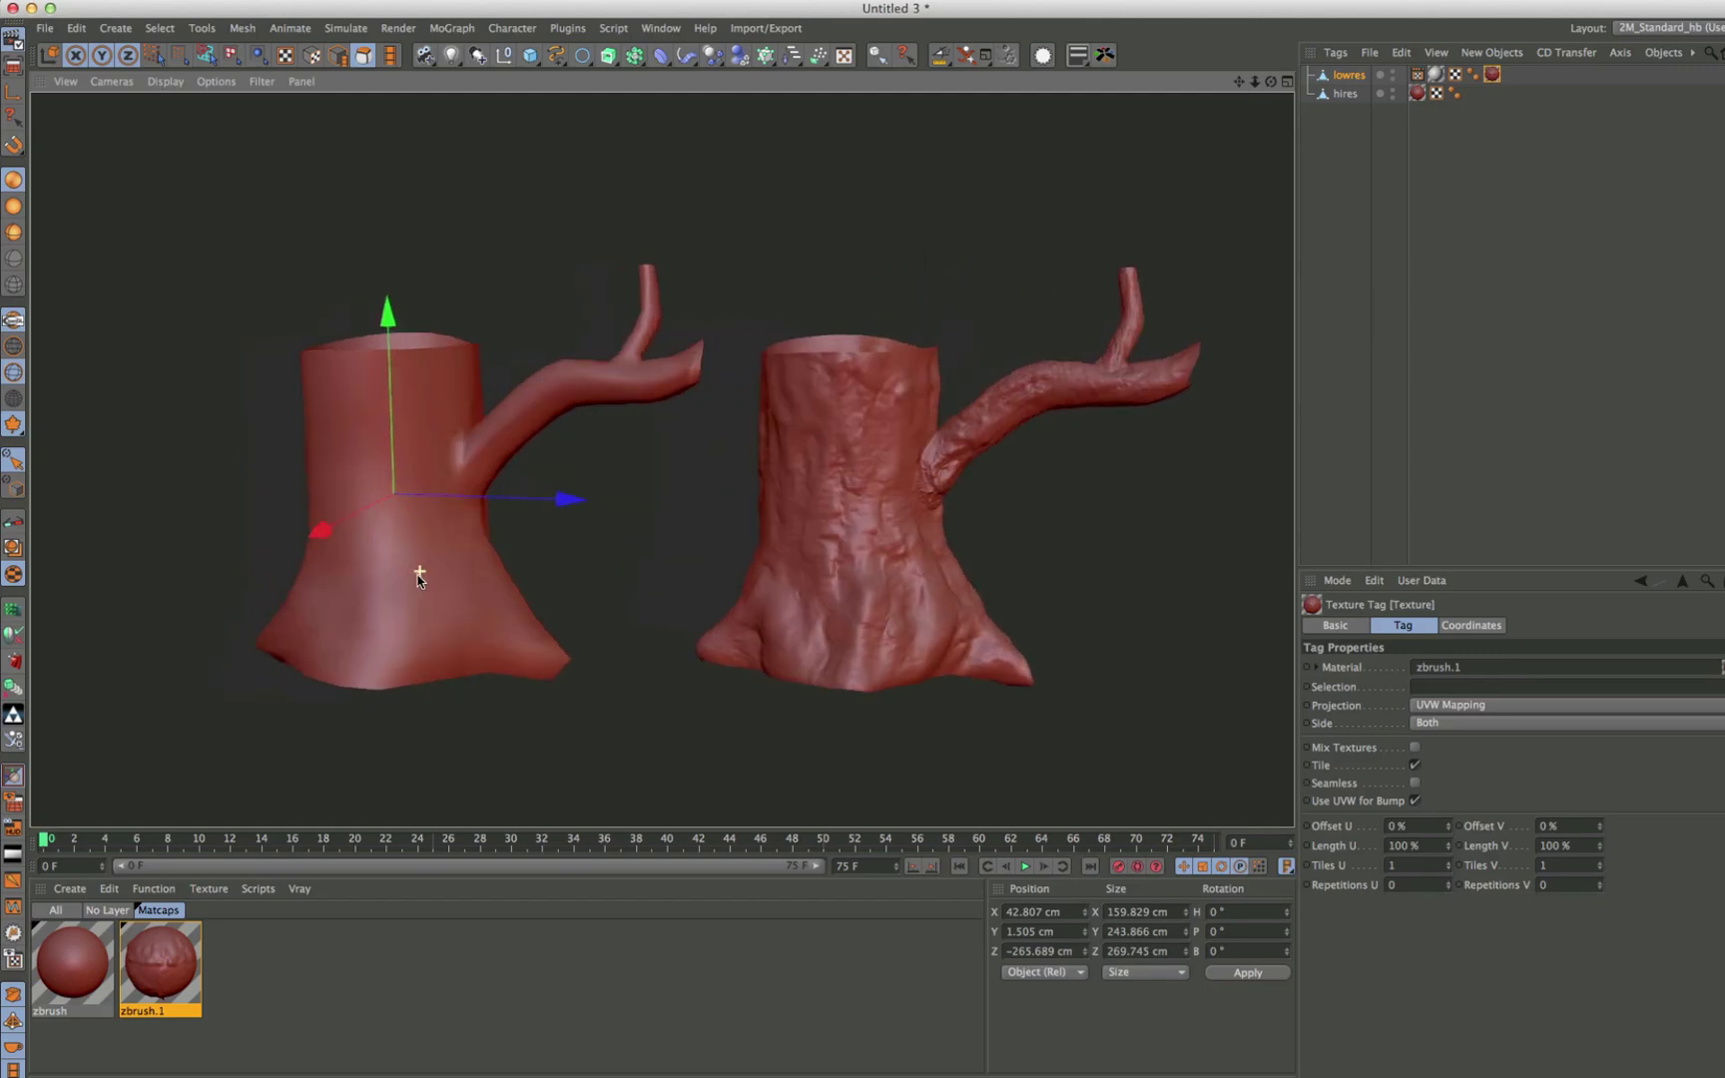
key("n")
key("b")
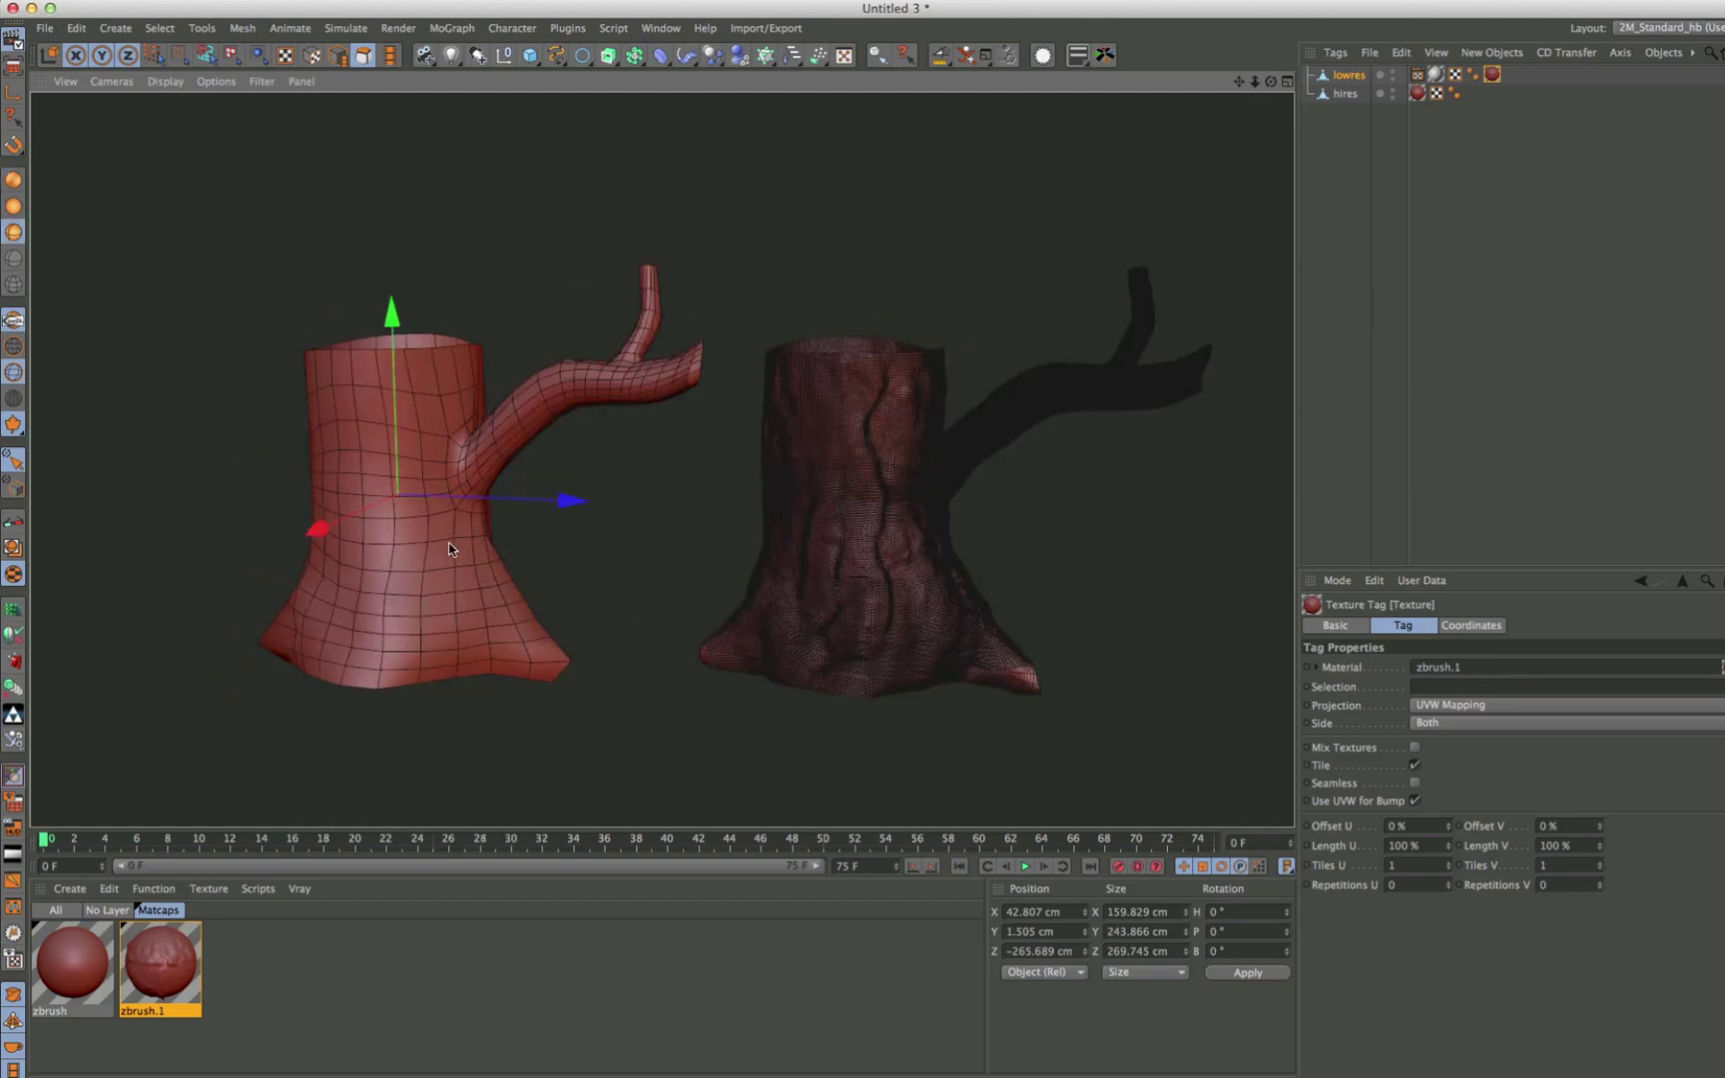
key("ctrl+r")
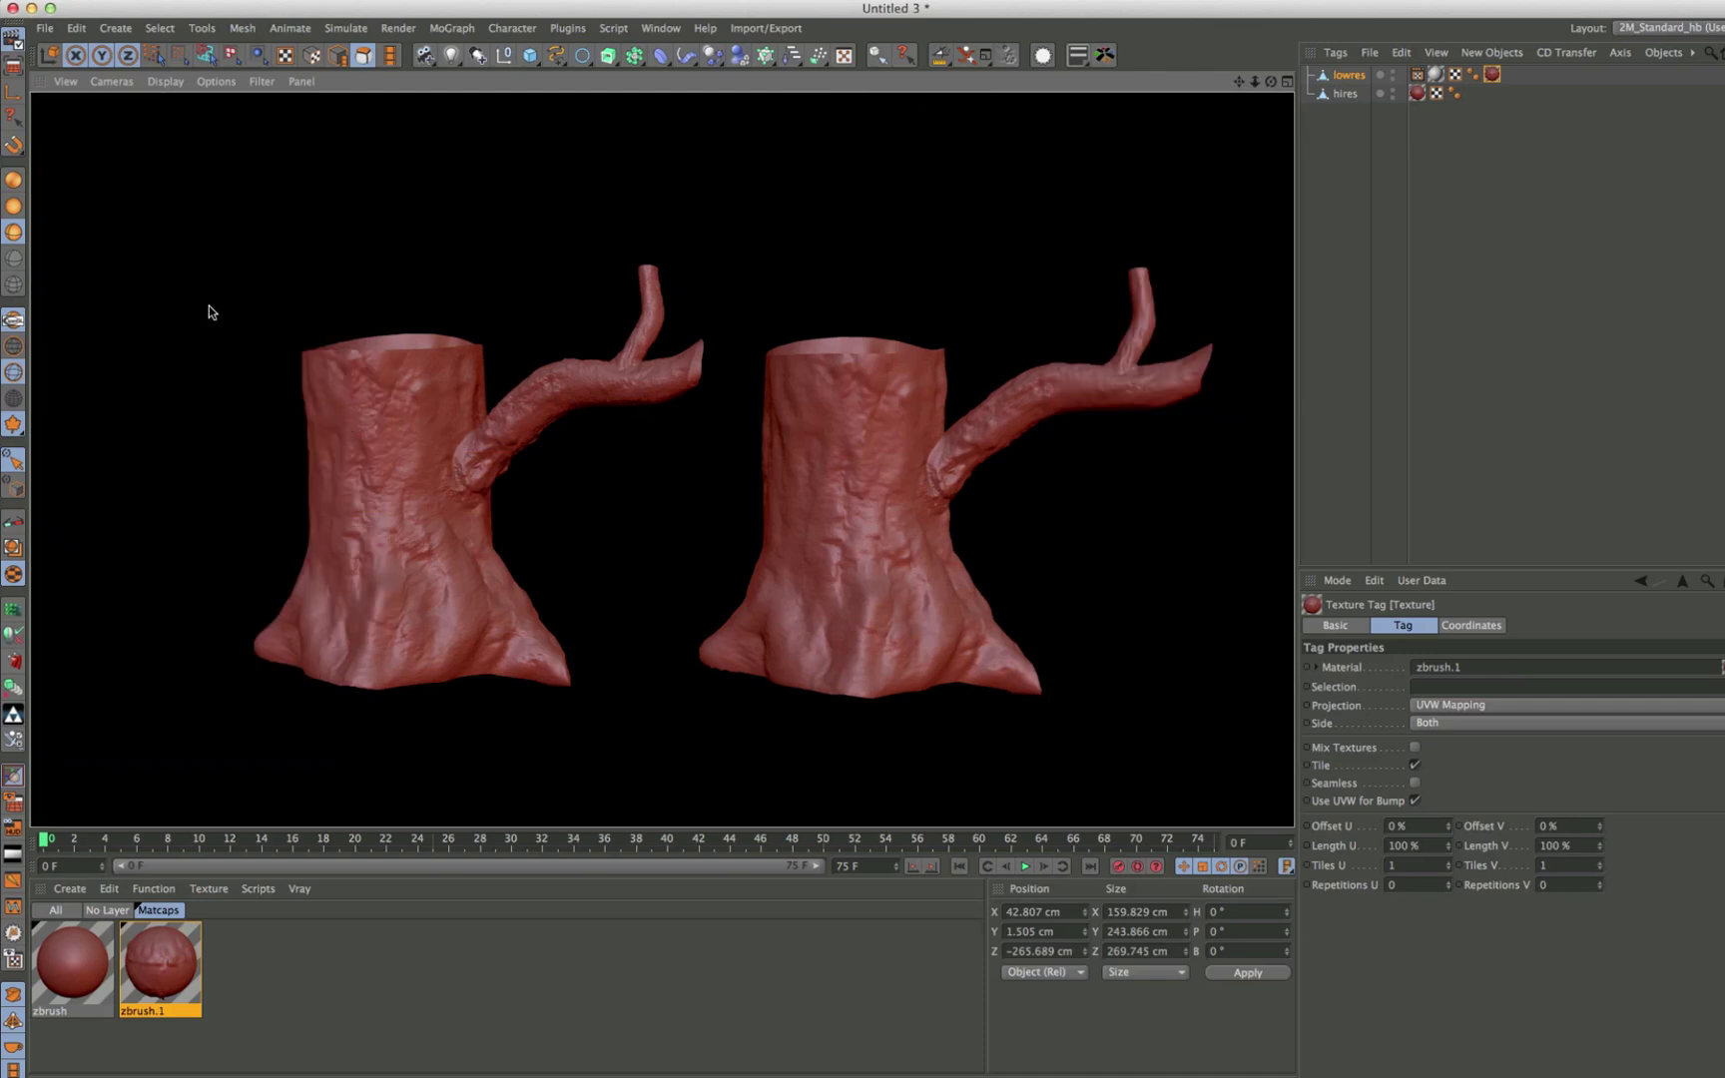